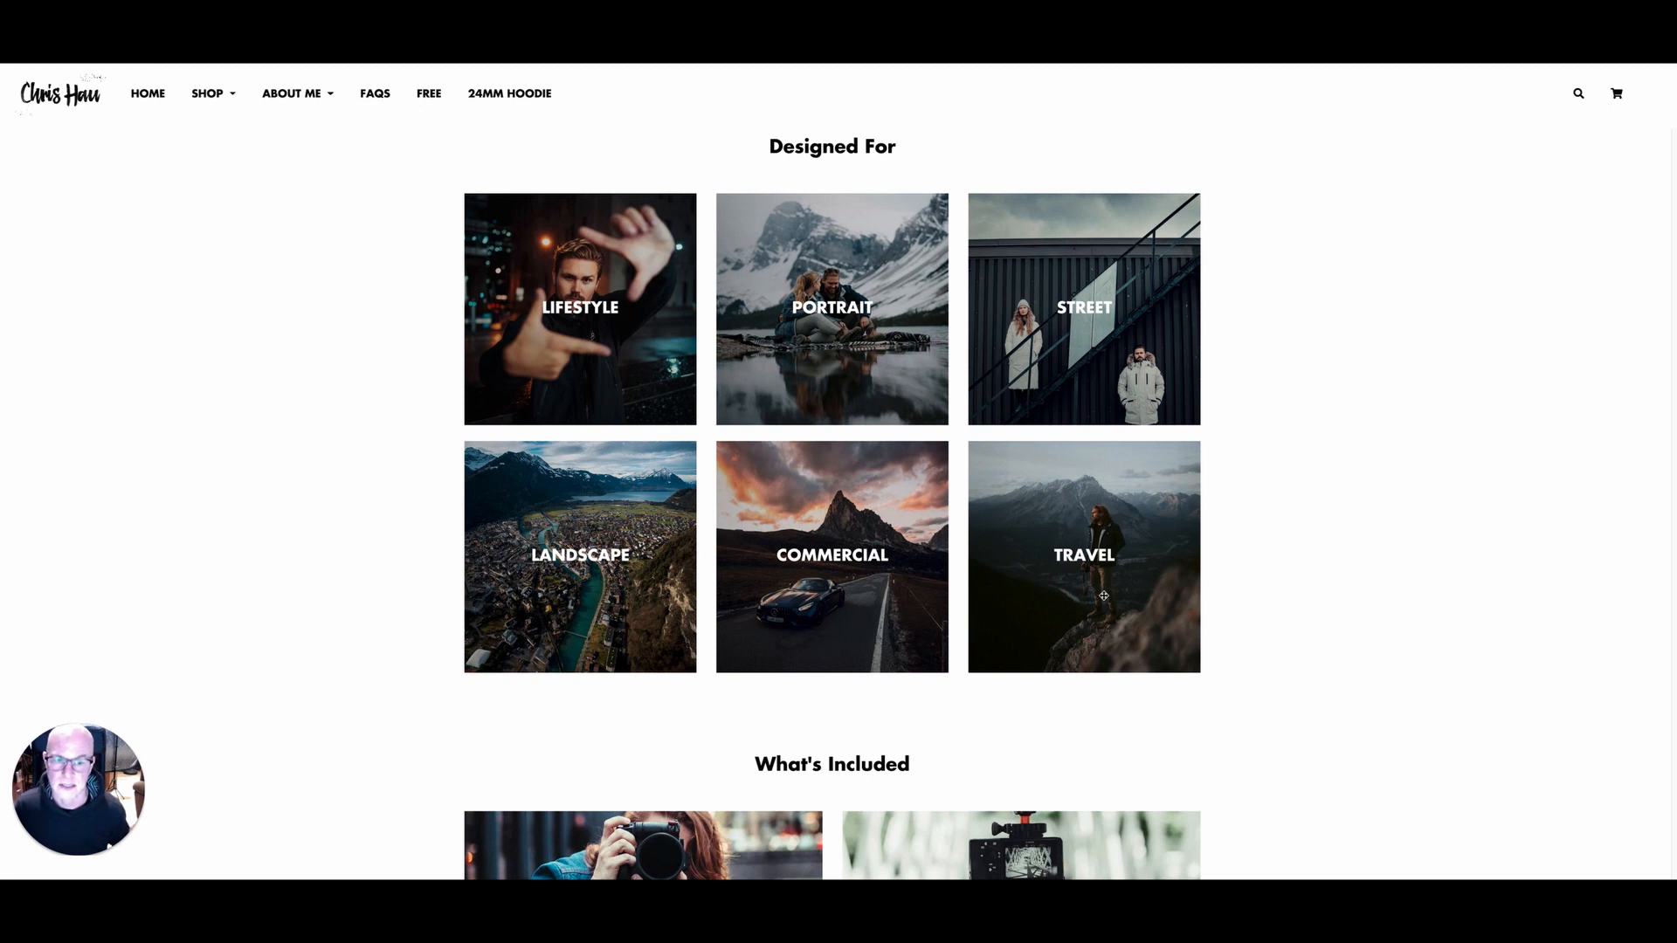
Step: Review what the V3 LR Preset Pack page includes and compare its two before-and-after sample photos
scroll(1128, 496, "down", 1)
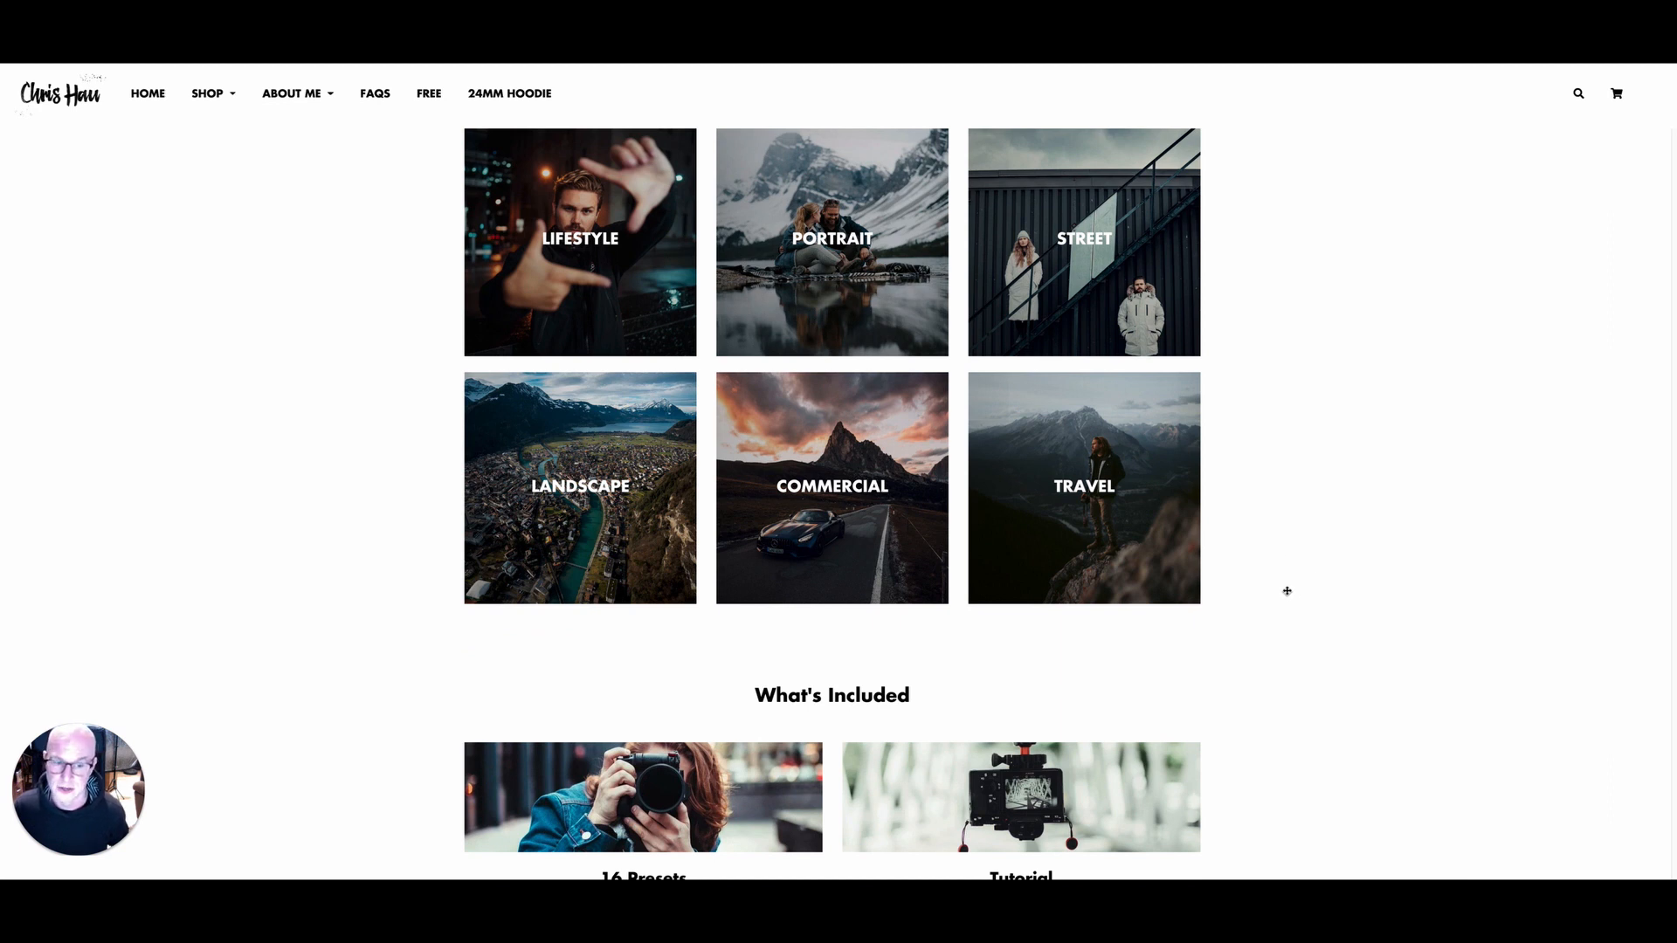
scroll(1292, 592, "down", 5)
scroll(1320, 606, "down", 3)
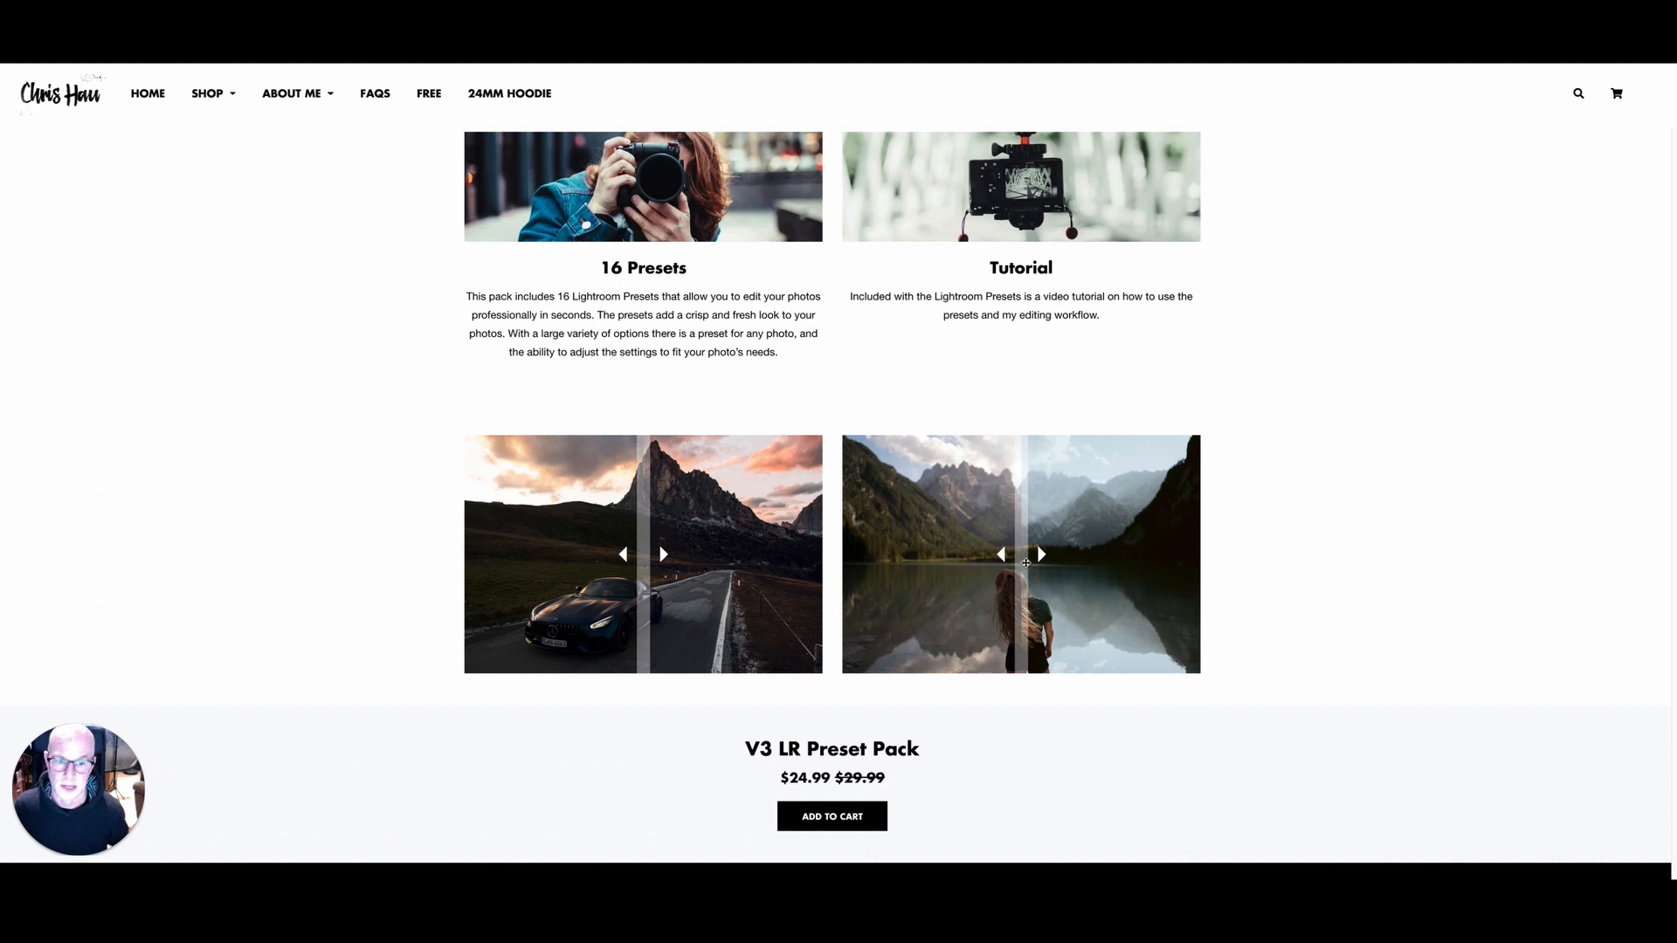
left_click_drag(1002, 555, 942, 559)
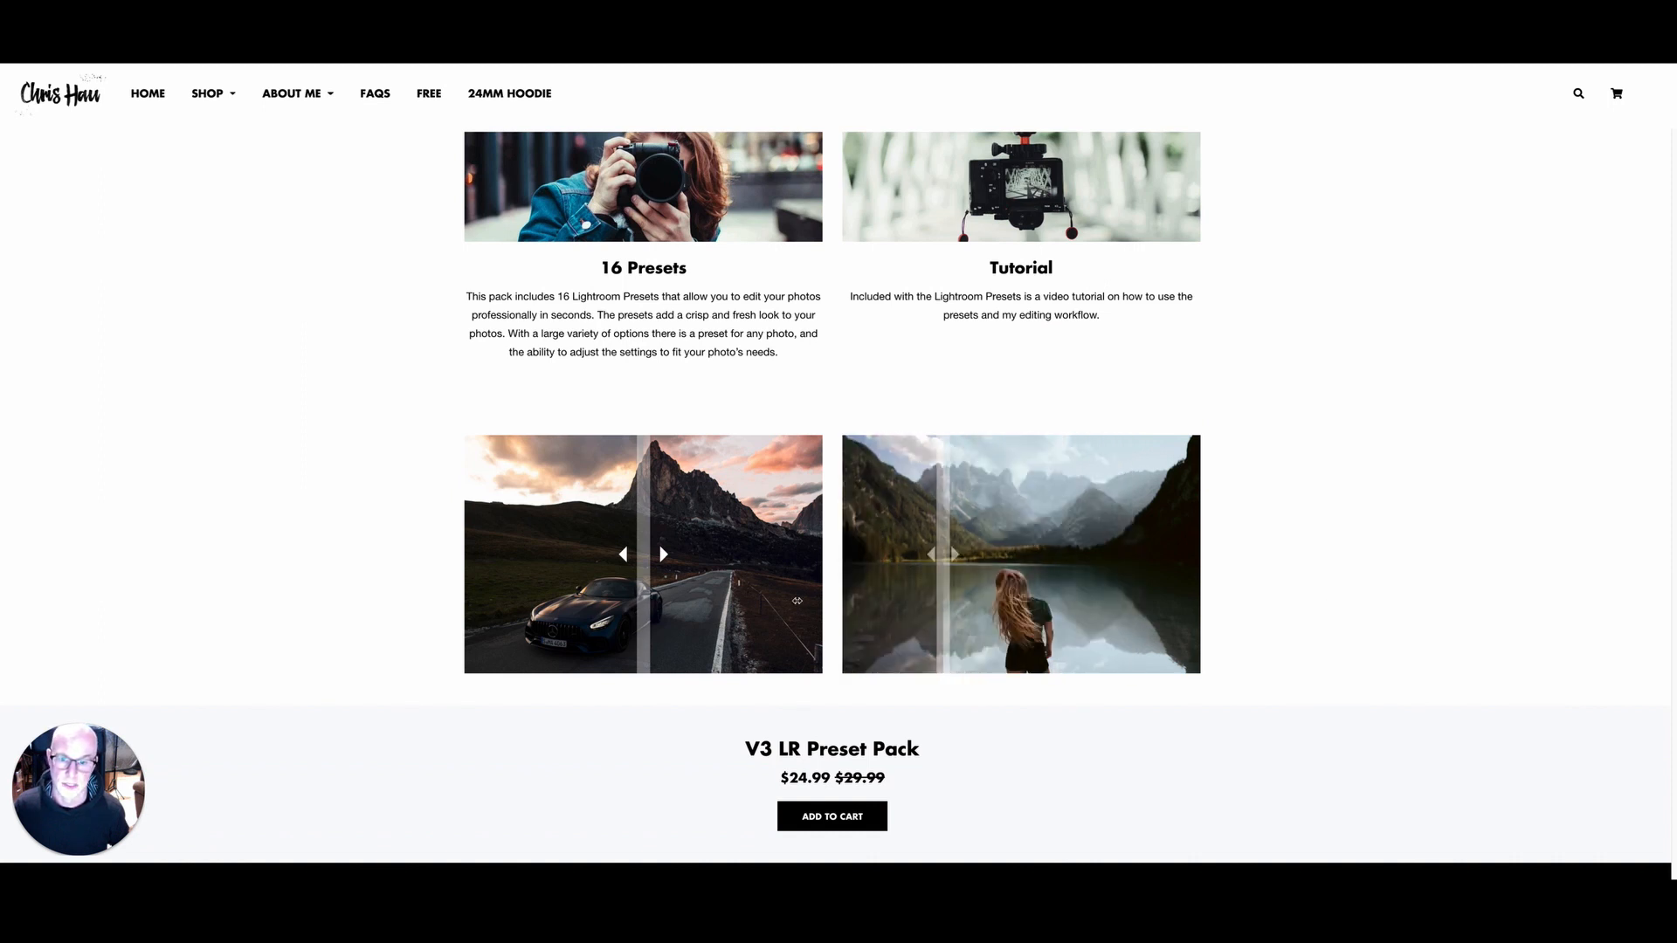
left_click_drag(620, 556, 488, 592)
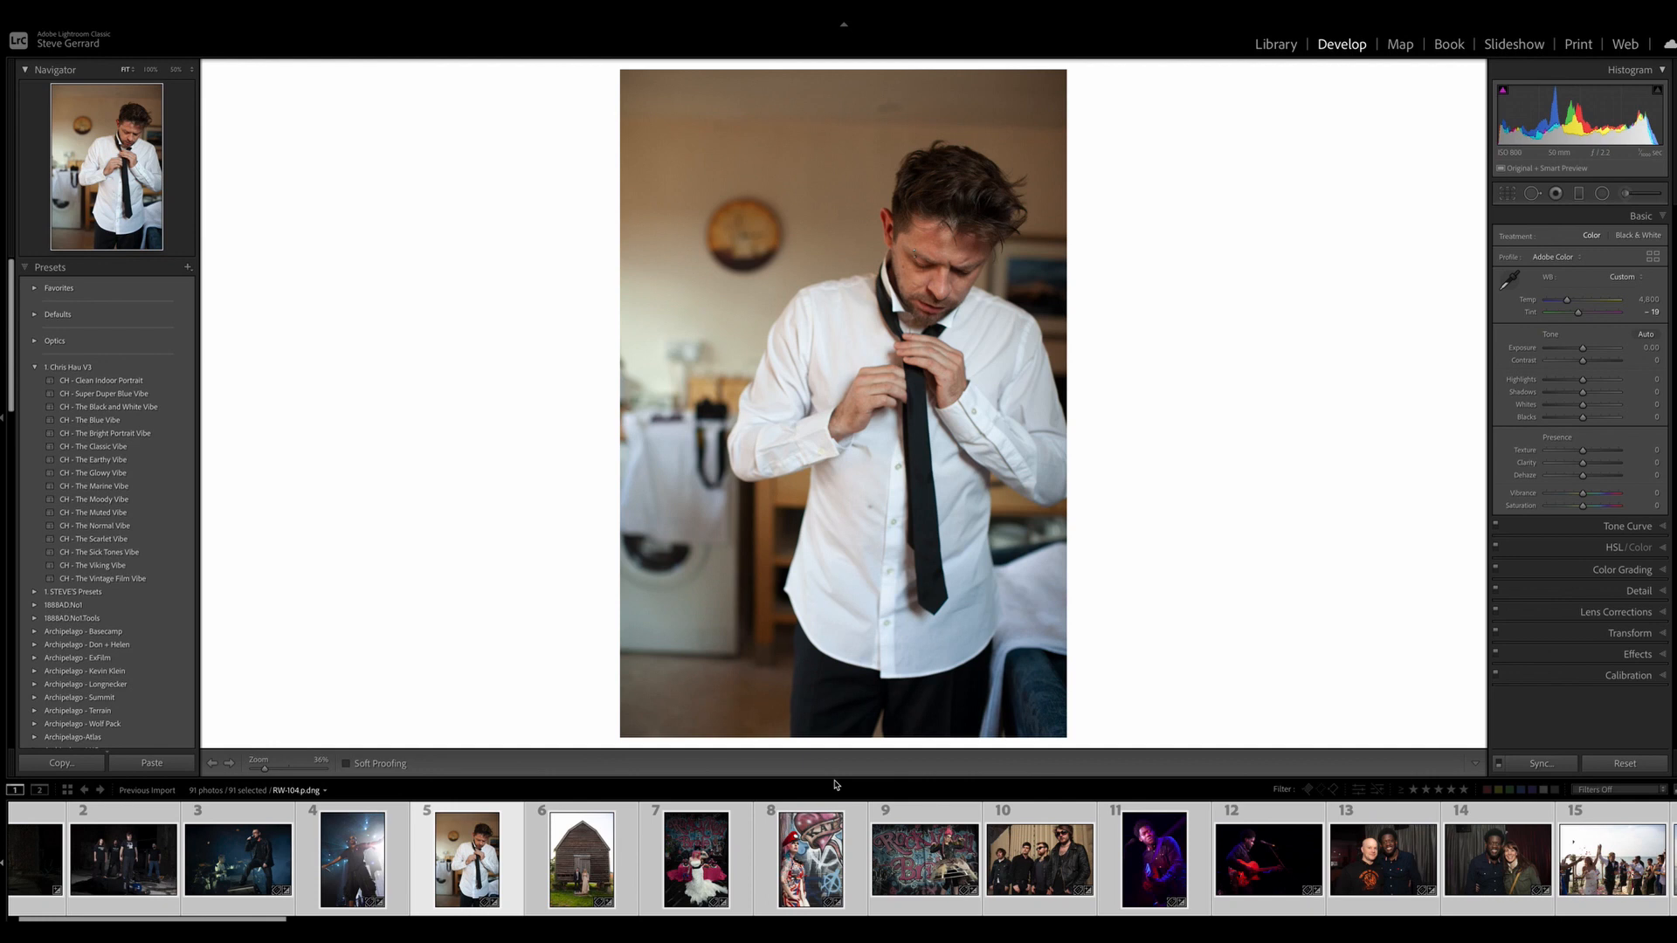
Step: In Lightroom Classic's Develop module, shrink the filmstrip slightly to enlarge the photo preview
left_click_drag(835, 780, 835, 779)
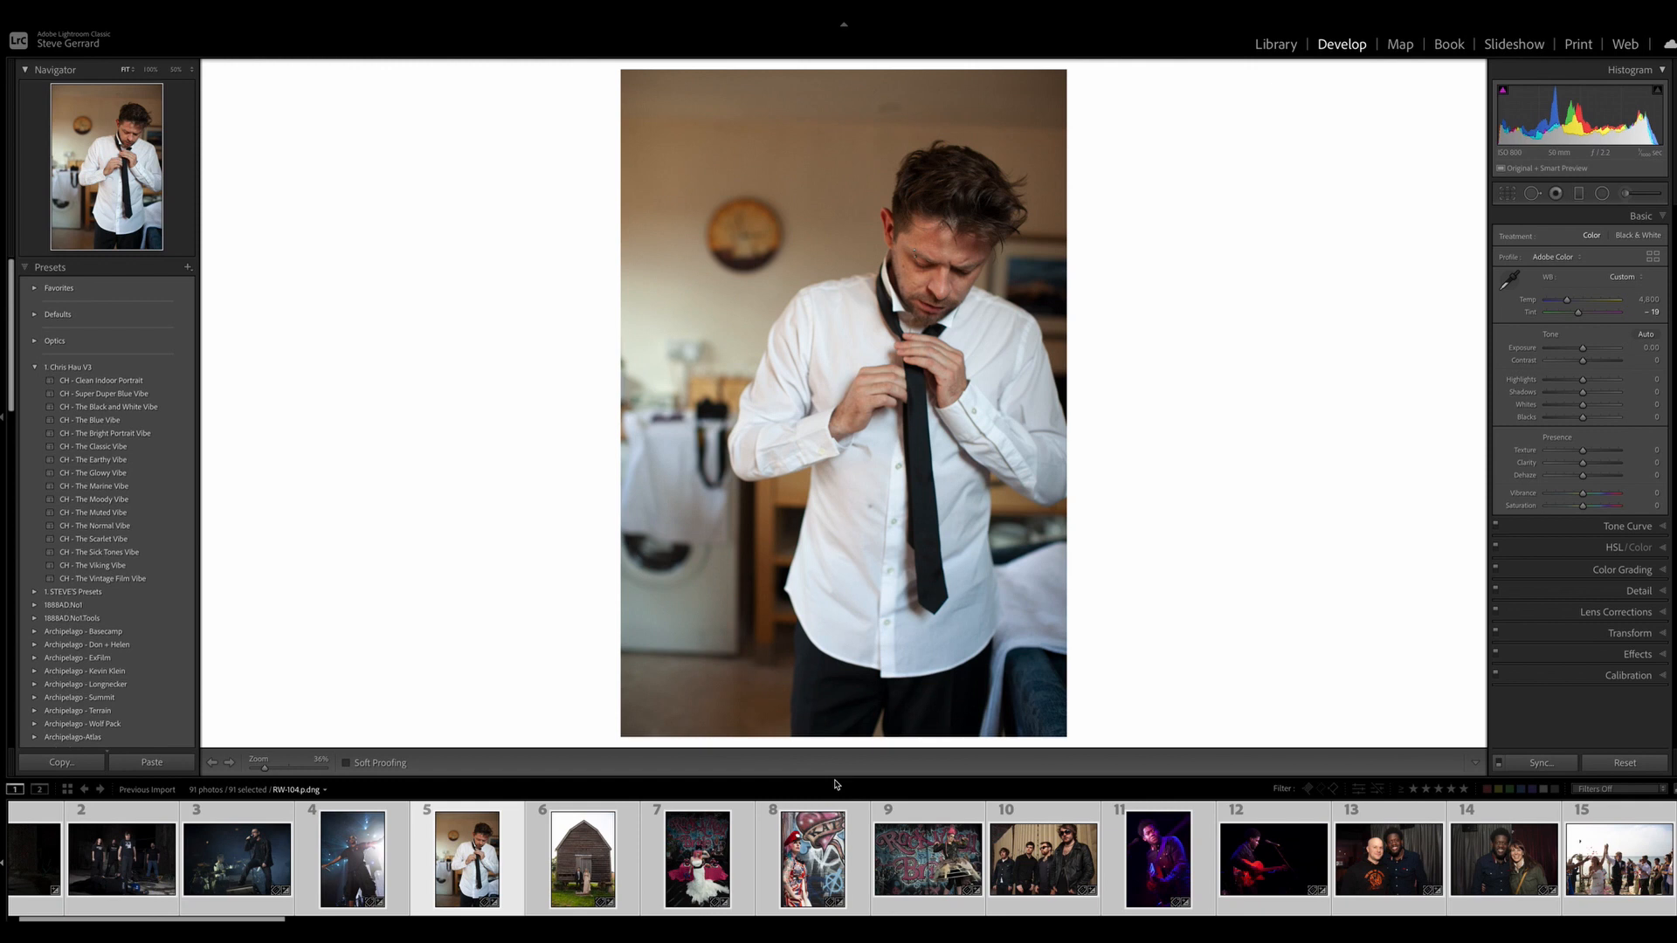
mouse_move(835, 781)
left_mouse_down()
mouse_move(838, 747)
mouse_move(838, 796)
left_mouse_up()
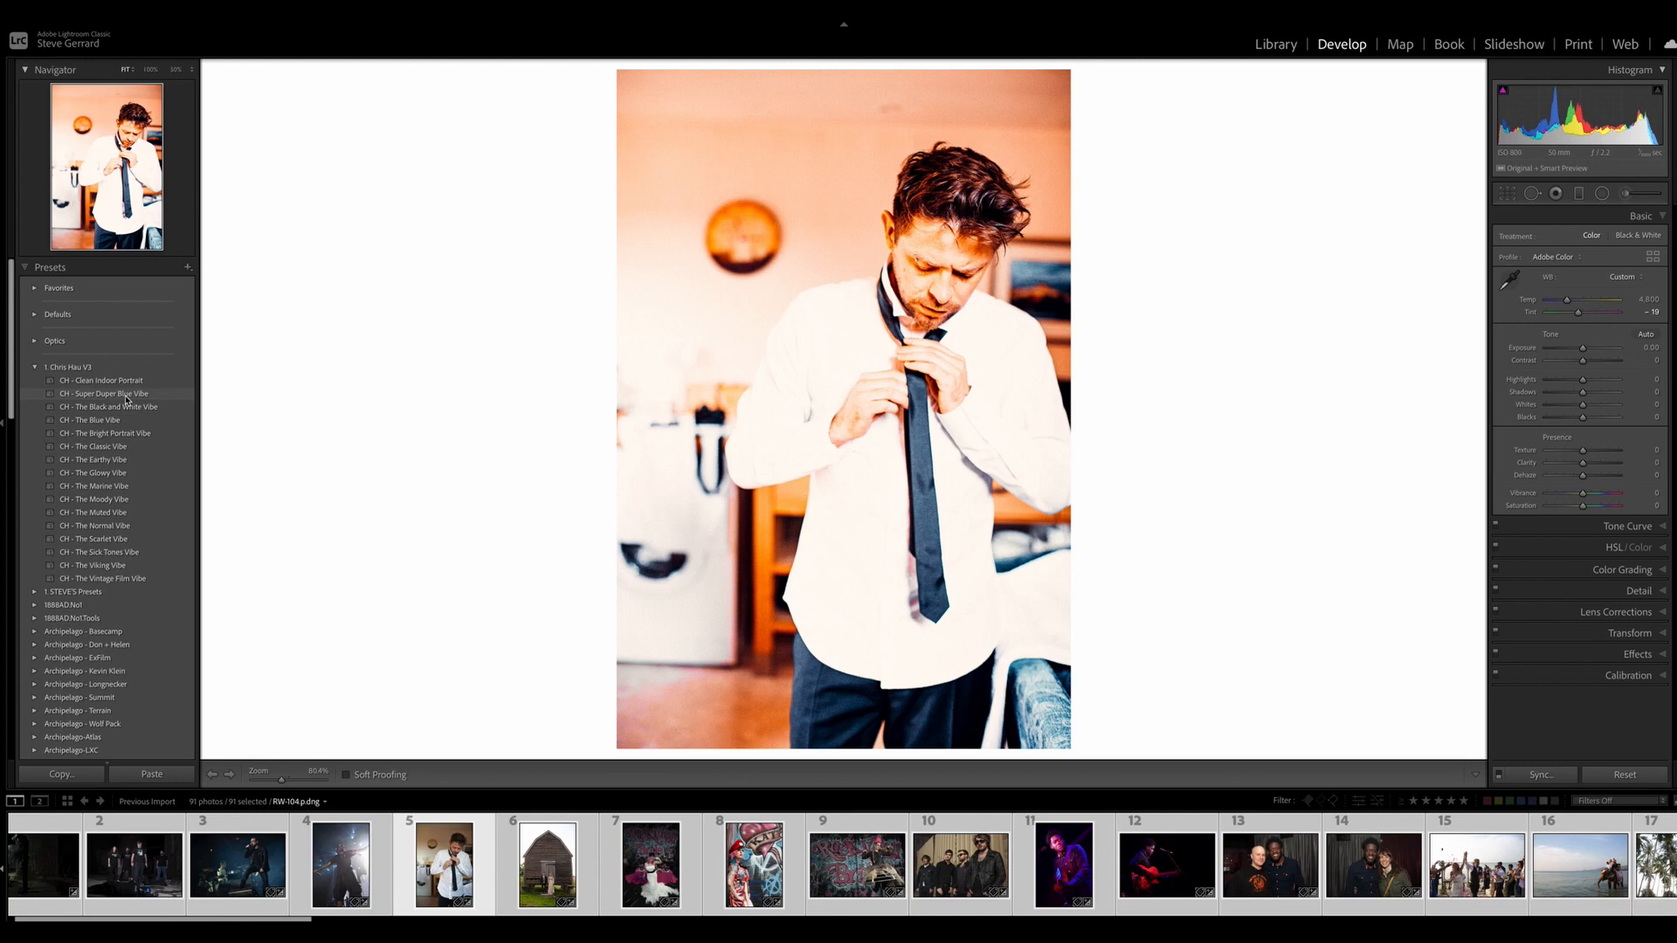
Step: Try the CH - Clean Indoor Portrait preset on the tie portrait, compare it with the original, and undo it
left_click(122, 381)
key("backslash")
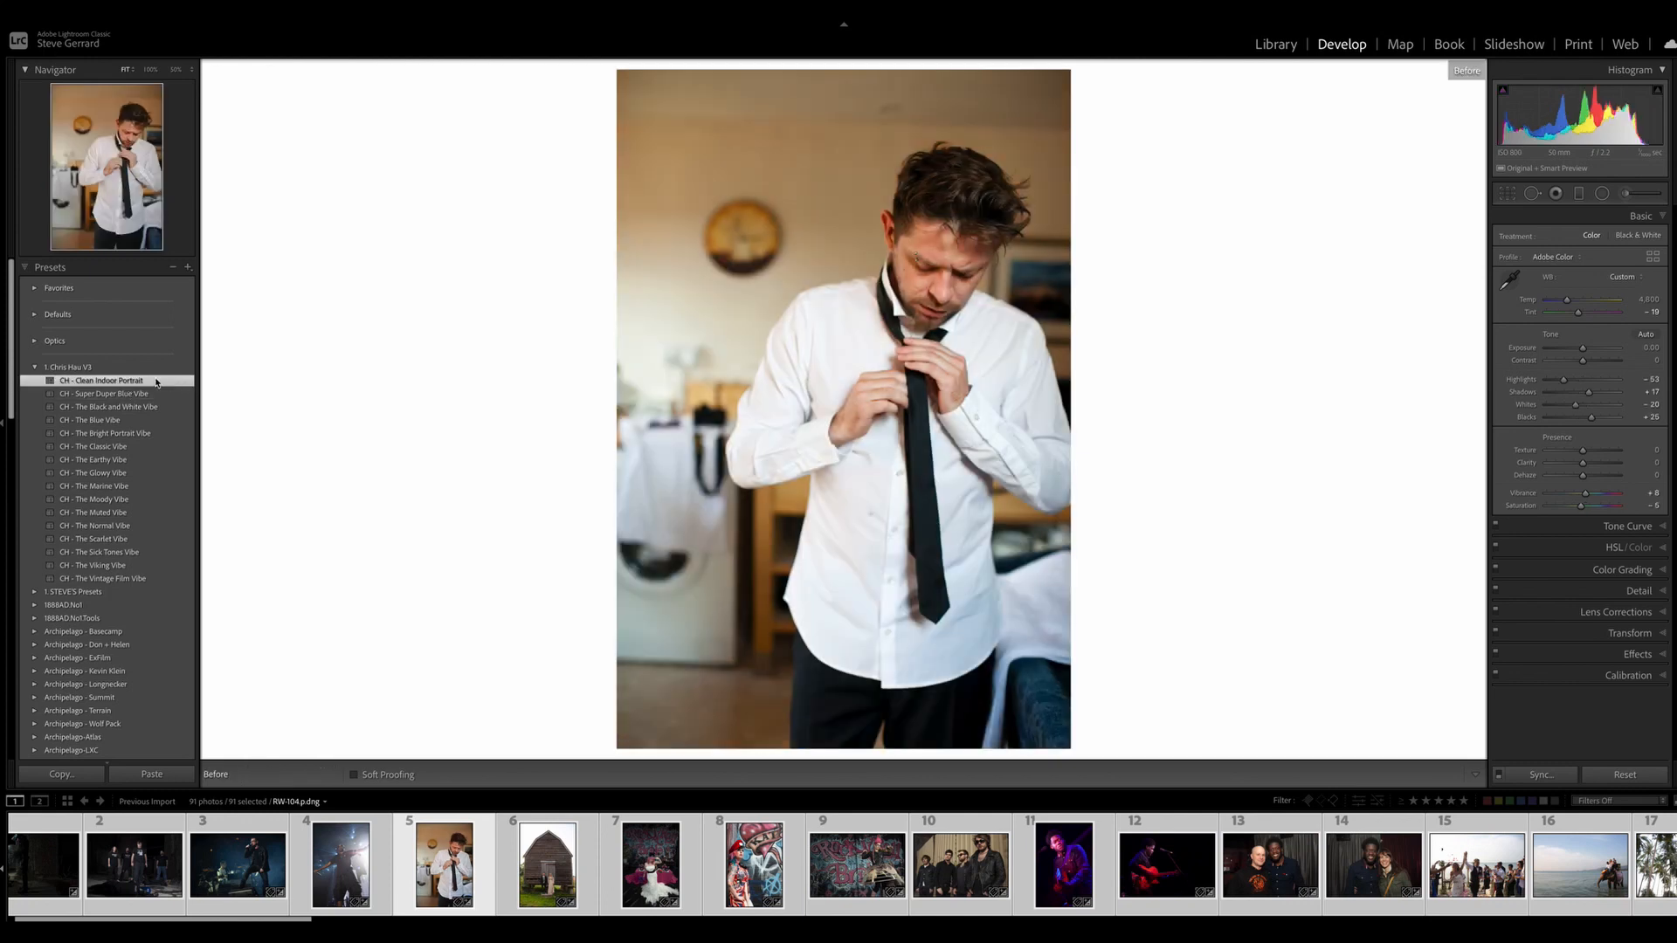
key("ctrl+z")
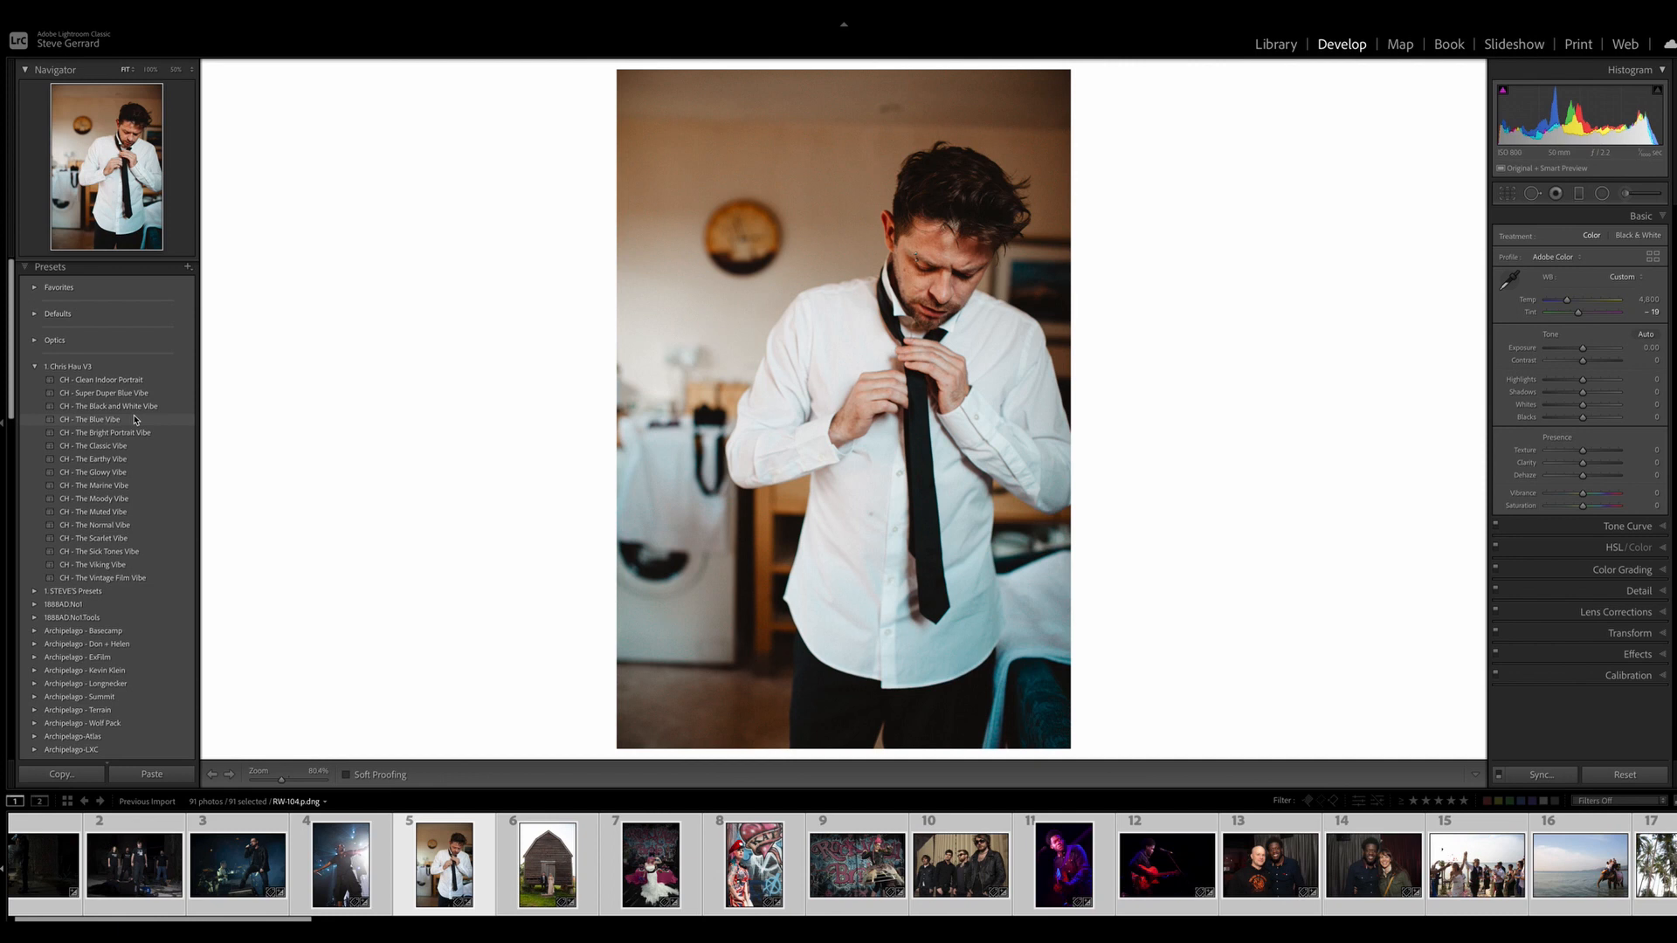
Step: Apply the CH - The Blue Vibe preset to the tie portrait and compare it with the original
left_click(136, 420)
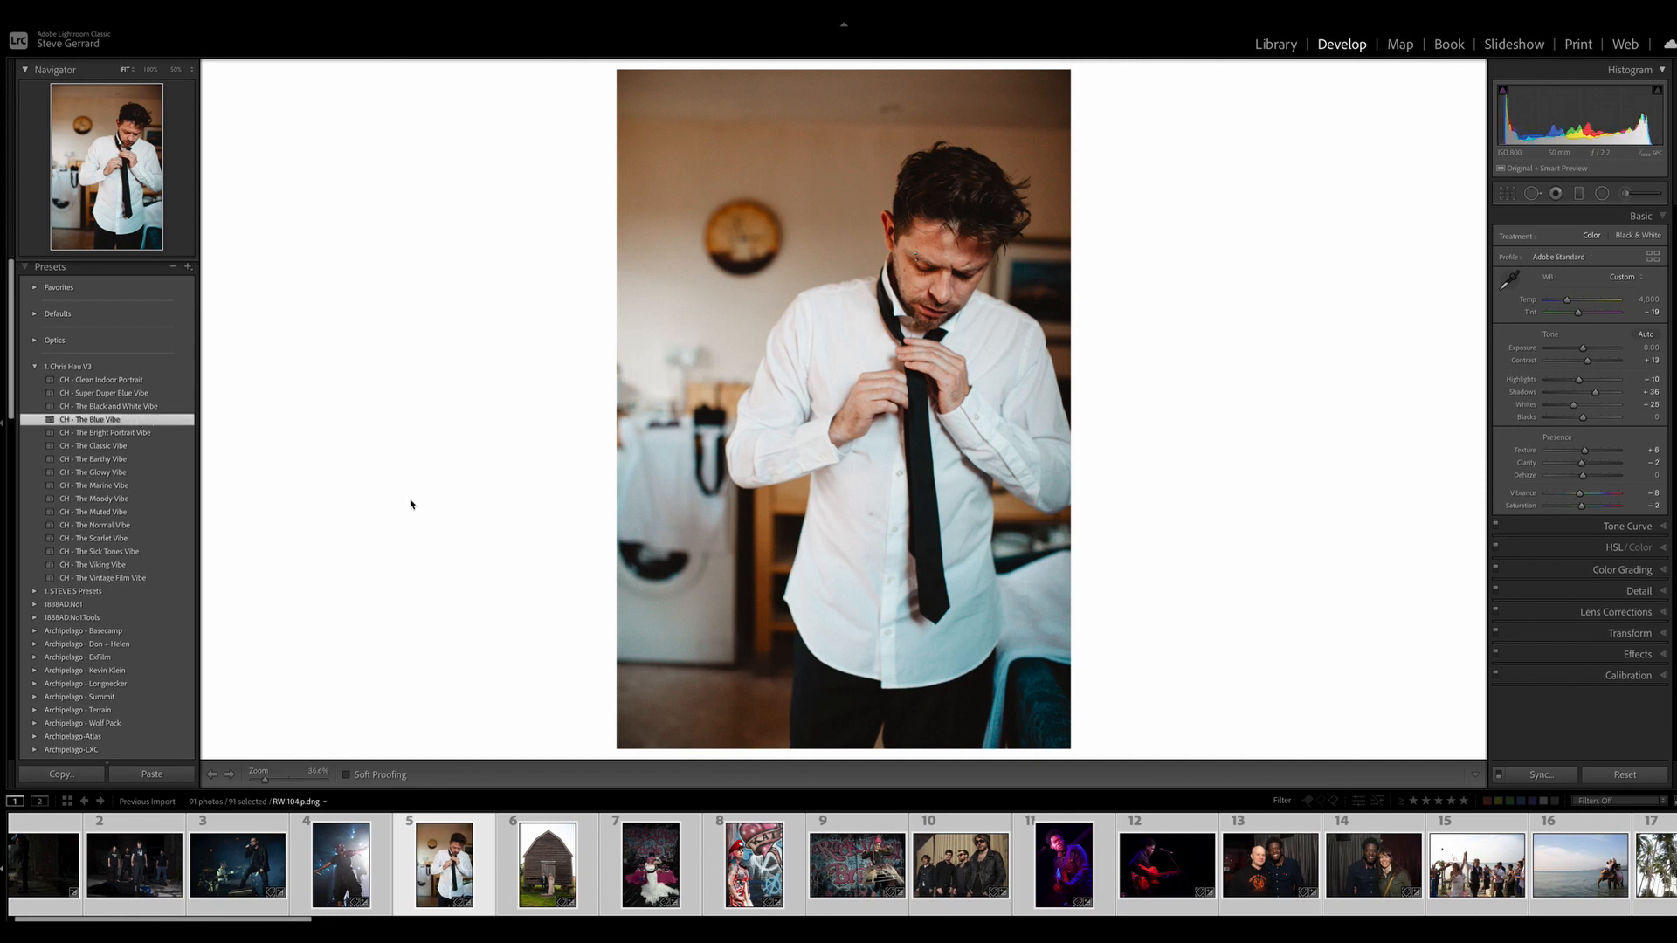
key("backslash")
key("backslash")
key("backslash")
key("backslash")
Step: Set the portrait's Highlights to -47 and Shadows to +47, and crop the photo slightly tighter
mouse_move(1579, 382)
left_mouse_down()
mouse_move(1539, 385)
mouse_move(1603, 396)
left_mouse_up()
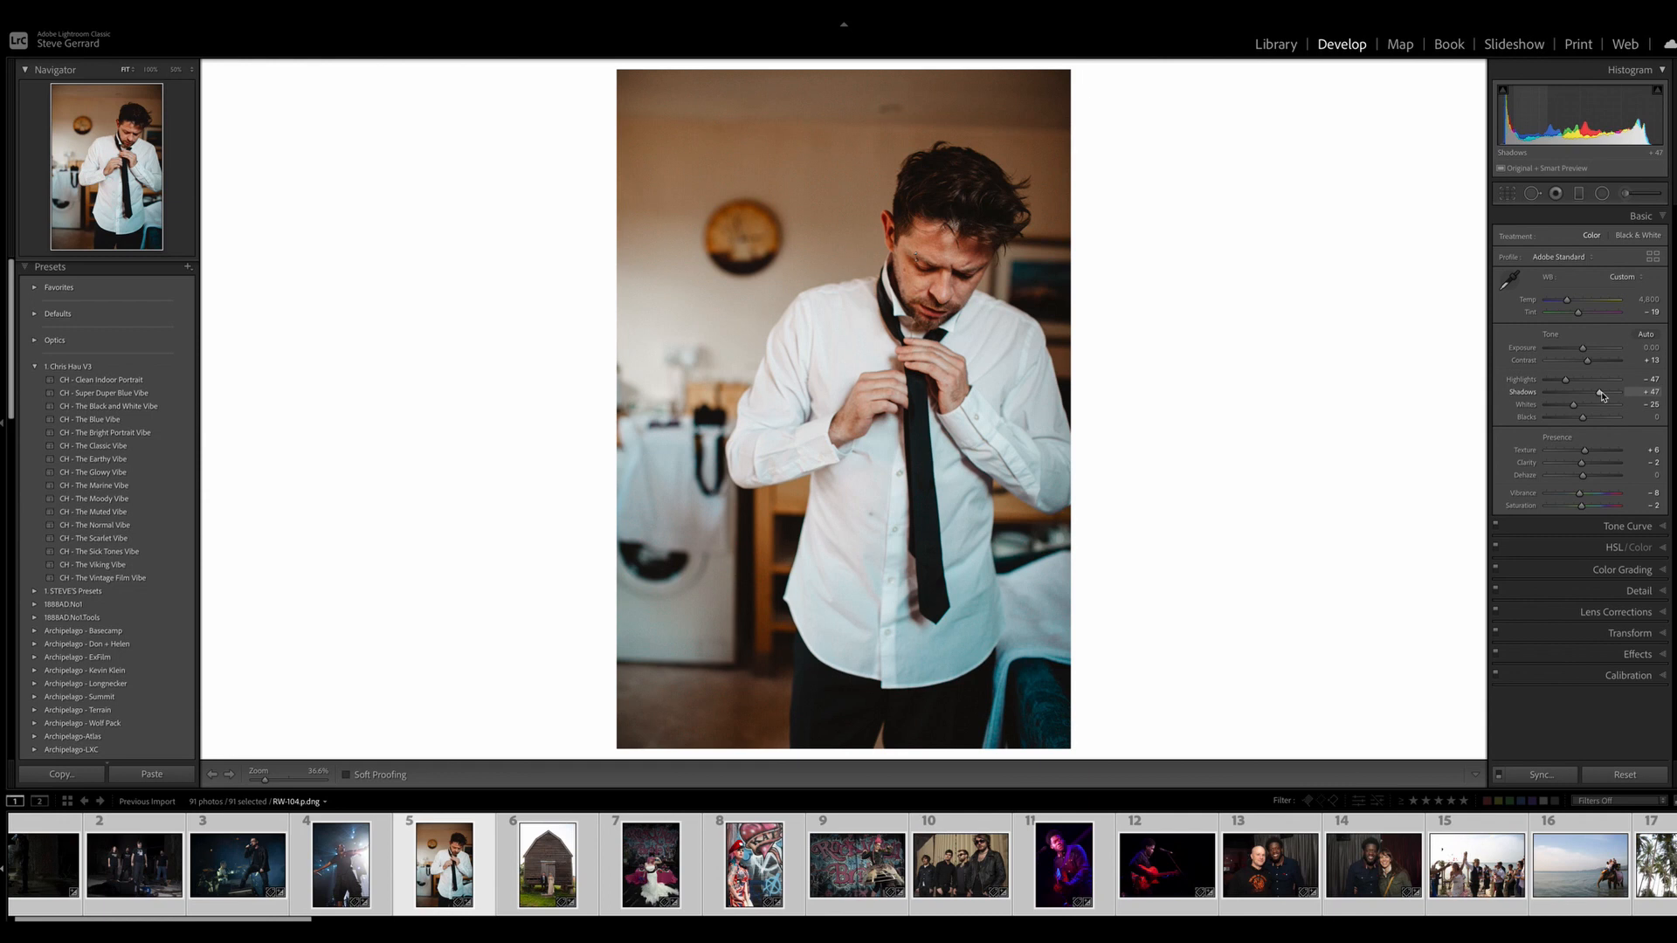
left_click(1507, 194)
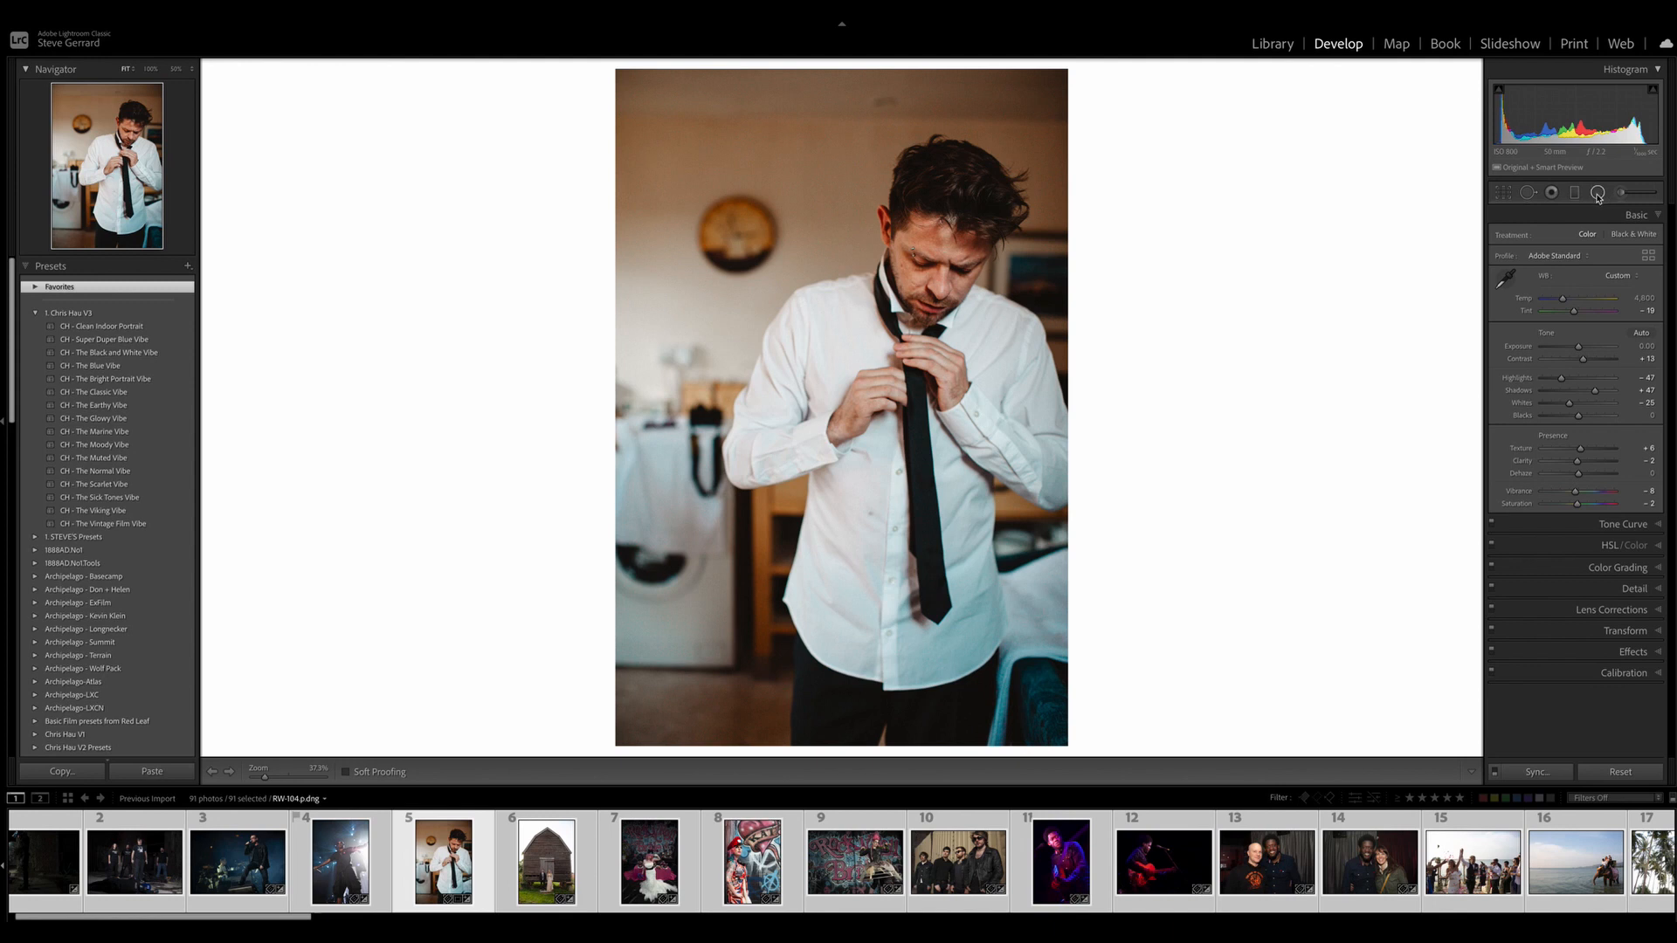
Step: Place inverted radial filters with the Burn Baby Burn effect on the shirt's sleeve and lower front
left_click(1597, 193)
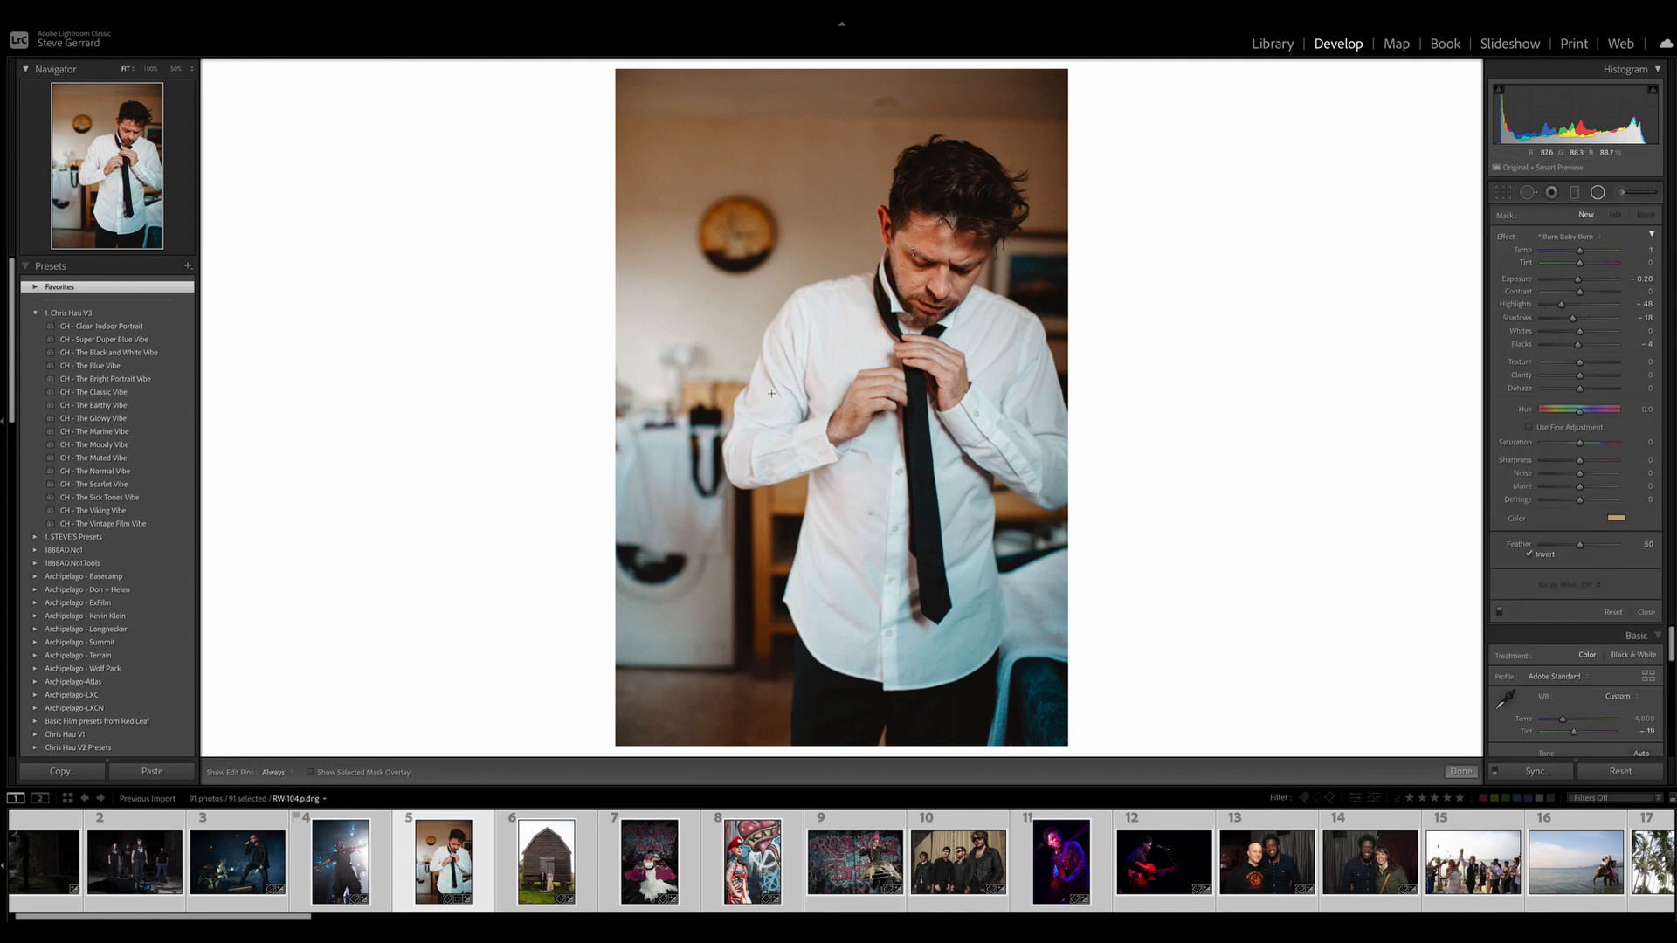
mouse_move(769, 390)
left_mouse_down()
mouse_move(917, 651)
mouse_move(874, 663)
mouse_move(900, 650)
mouse_move(890, 559)
mouse_move(875, 550)
mouse_move(833, 595)
mouse_move(887, 658)
left_mouse_up()
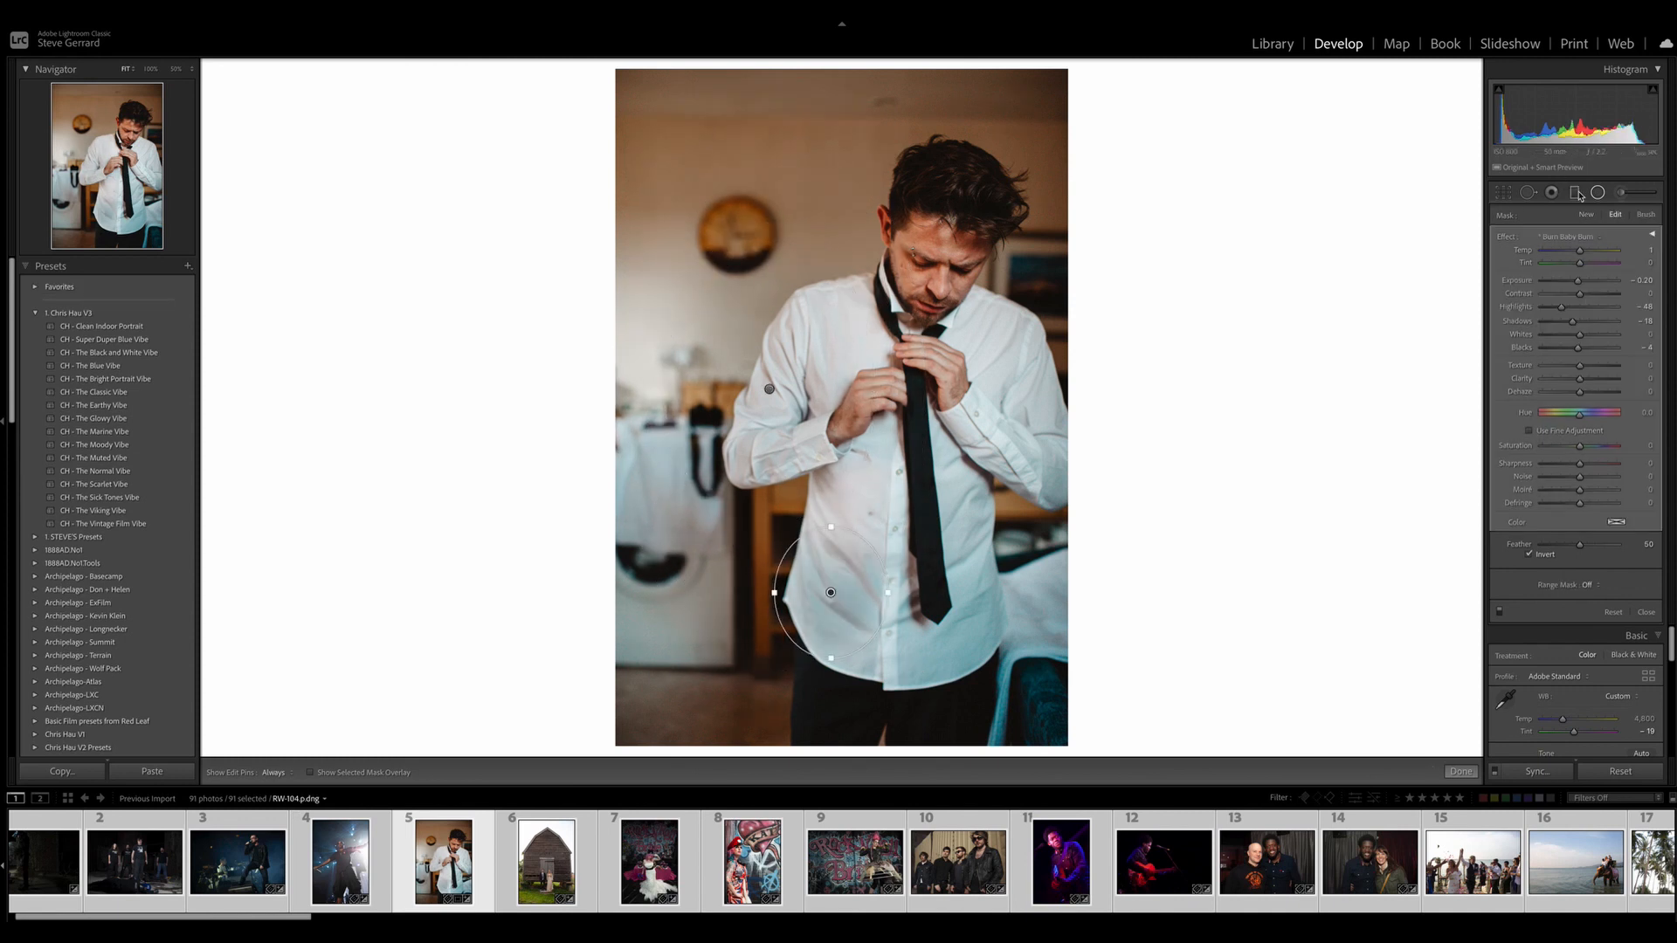
Step: Add an inverted radial filter with the Dodge effect over the man's face and compare the edit with the original
left_click(1597, 193)
left_click(1597, 192)
left_click(1570, 238)
left_click(1562, 252)
mouse_move(922, 265)
left_mouse_down()
mouse_move(967, 334)
mouse_move(942, 285)
mouse_move(950, 298)
left_mouse_up()
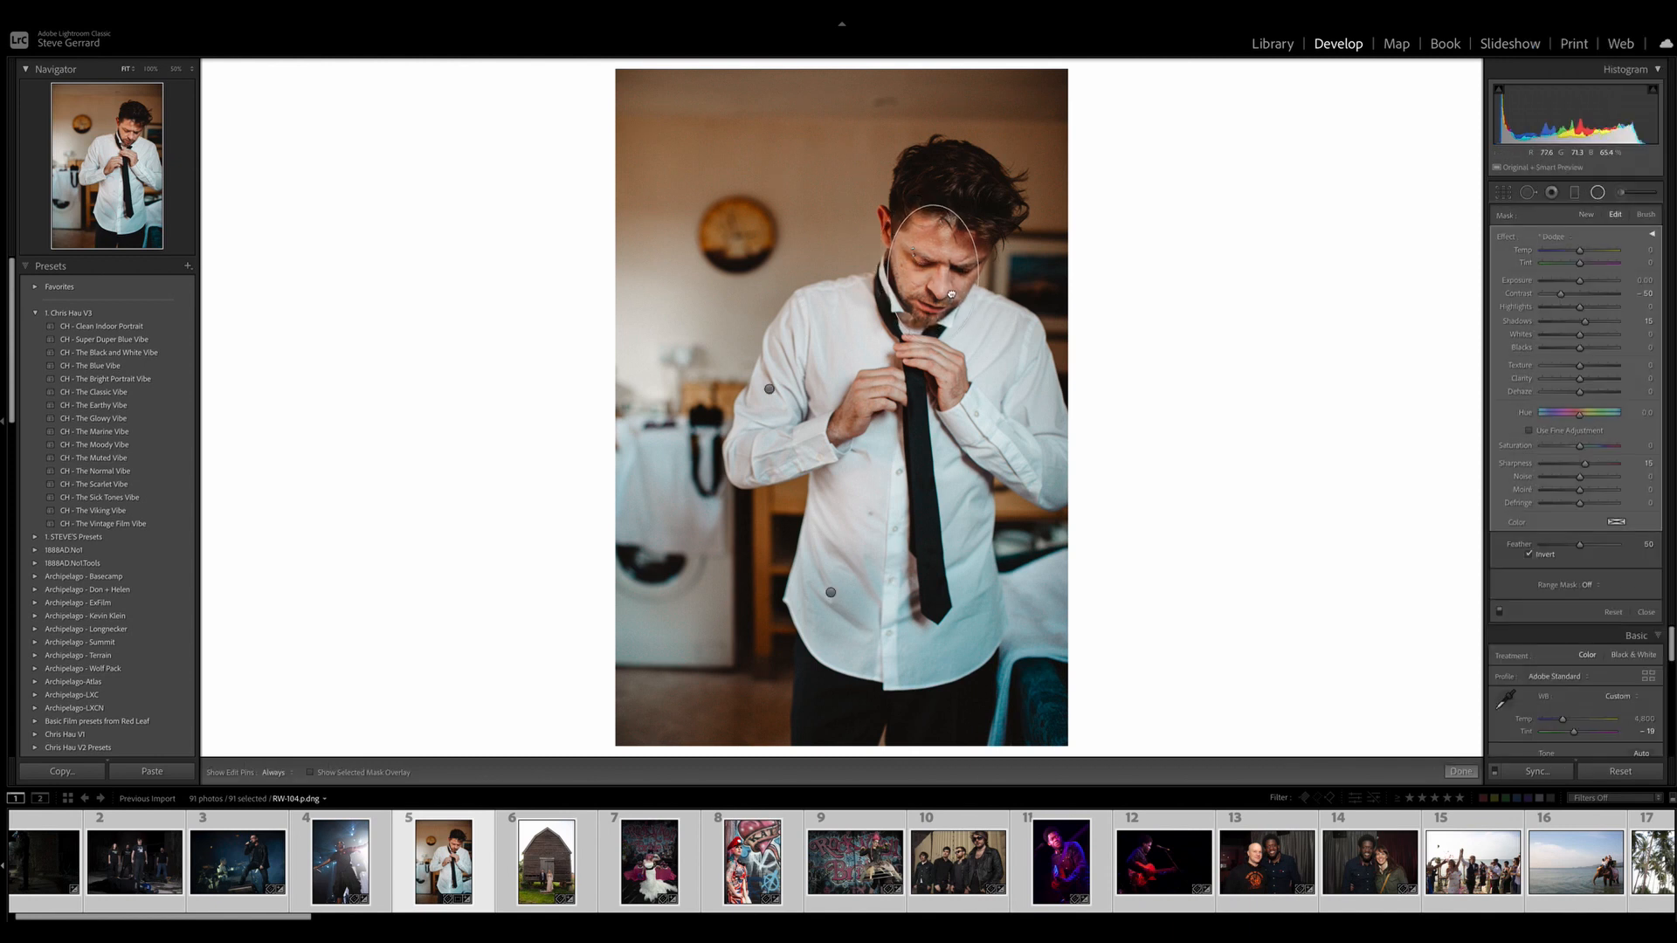
left_click(1460, 772)
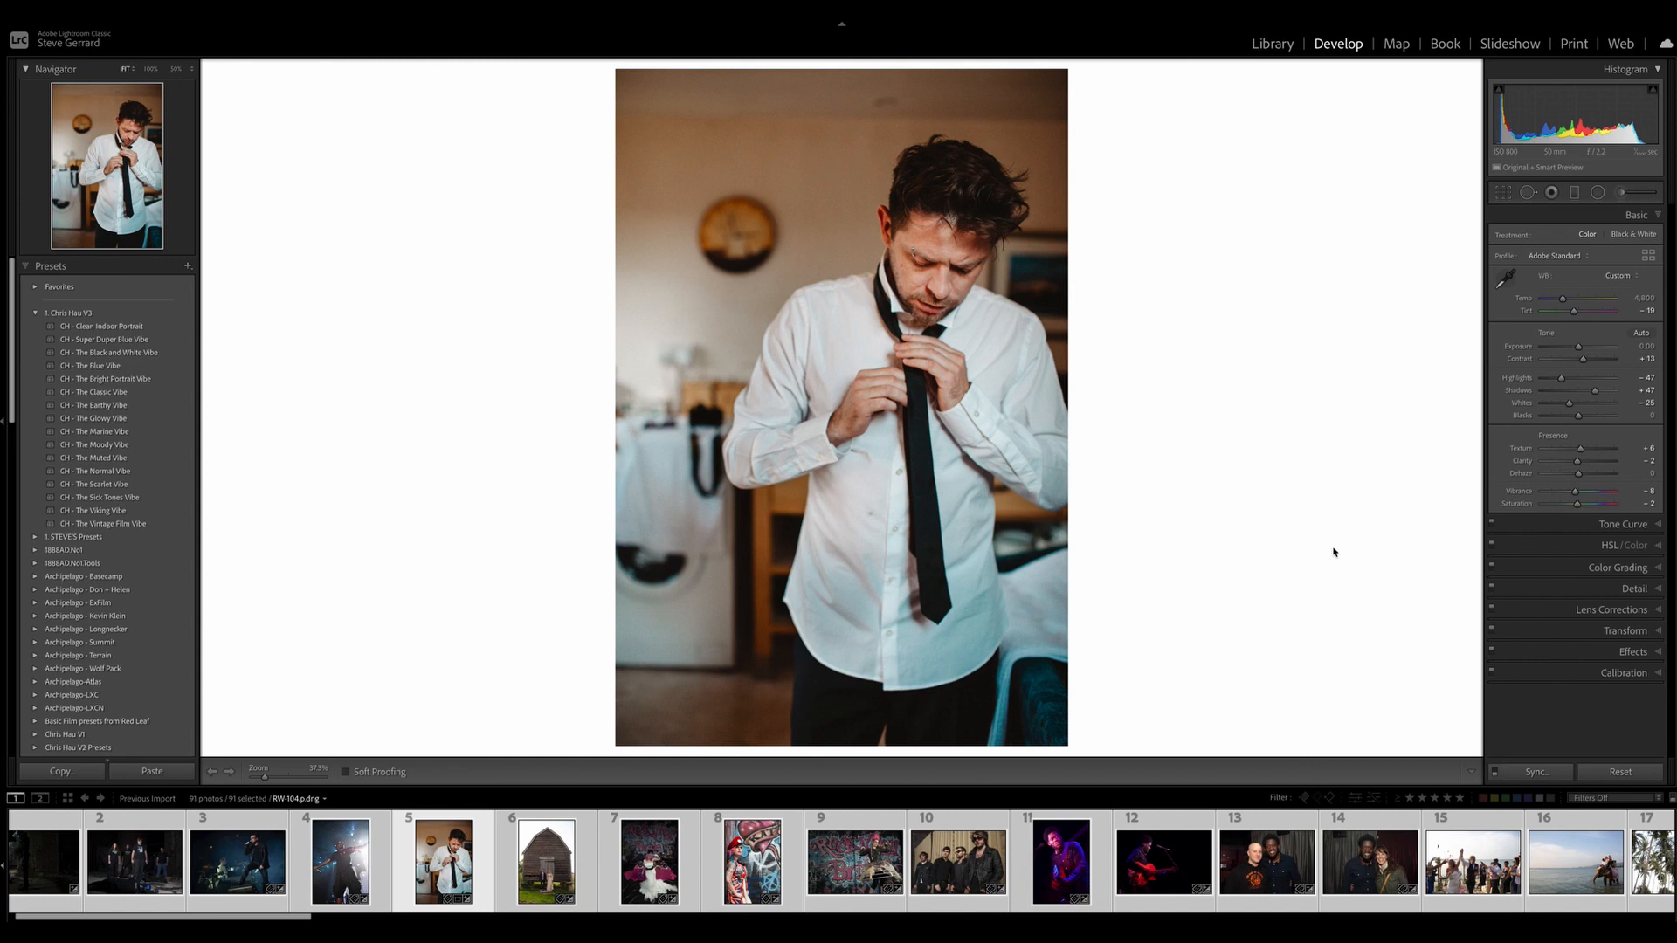
key("backslash")
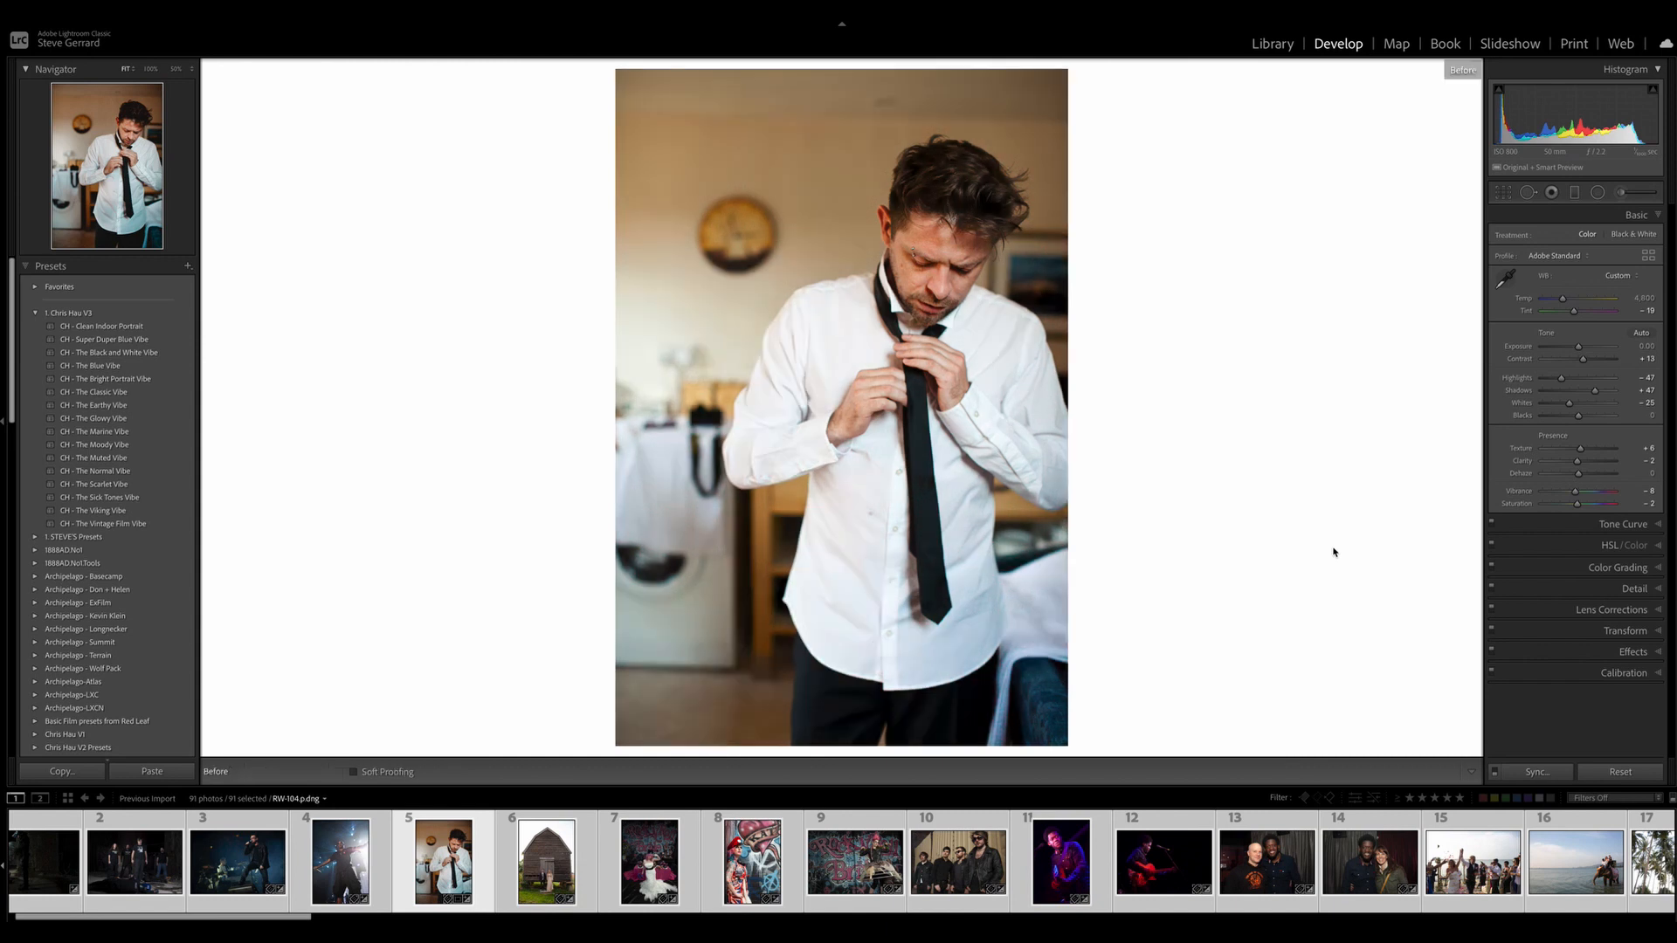
key("backslash")
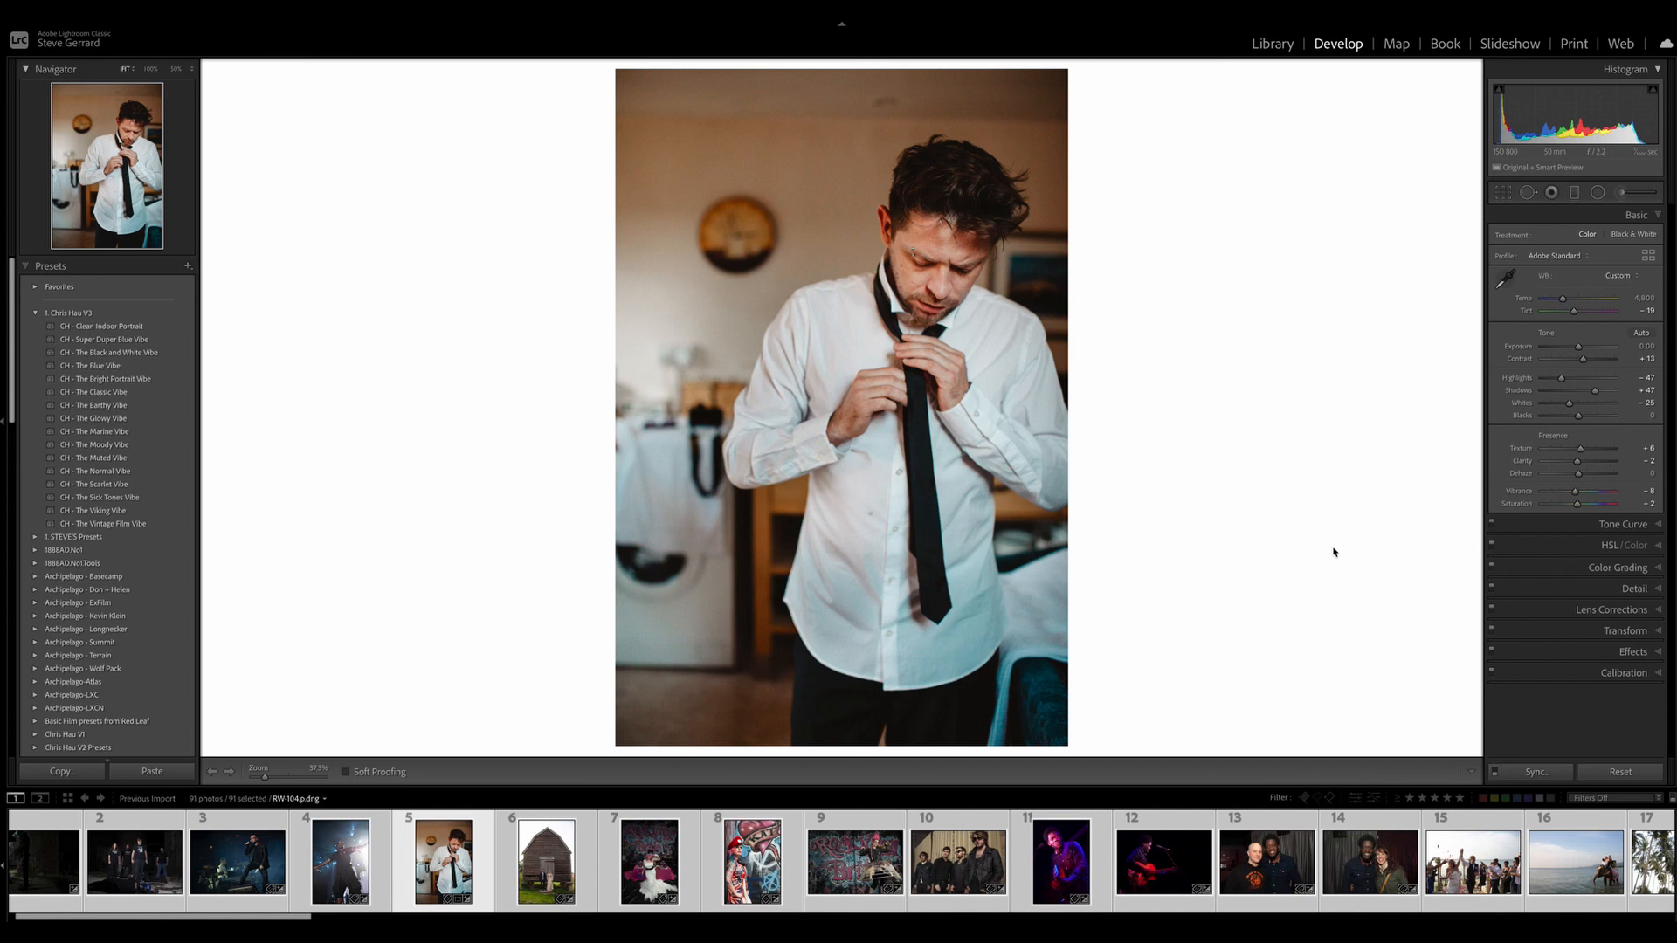
Step: Go to the previous photo, the concert shot, and apply the CH - The Earthy Vibe preset
key("Left")
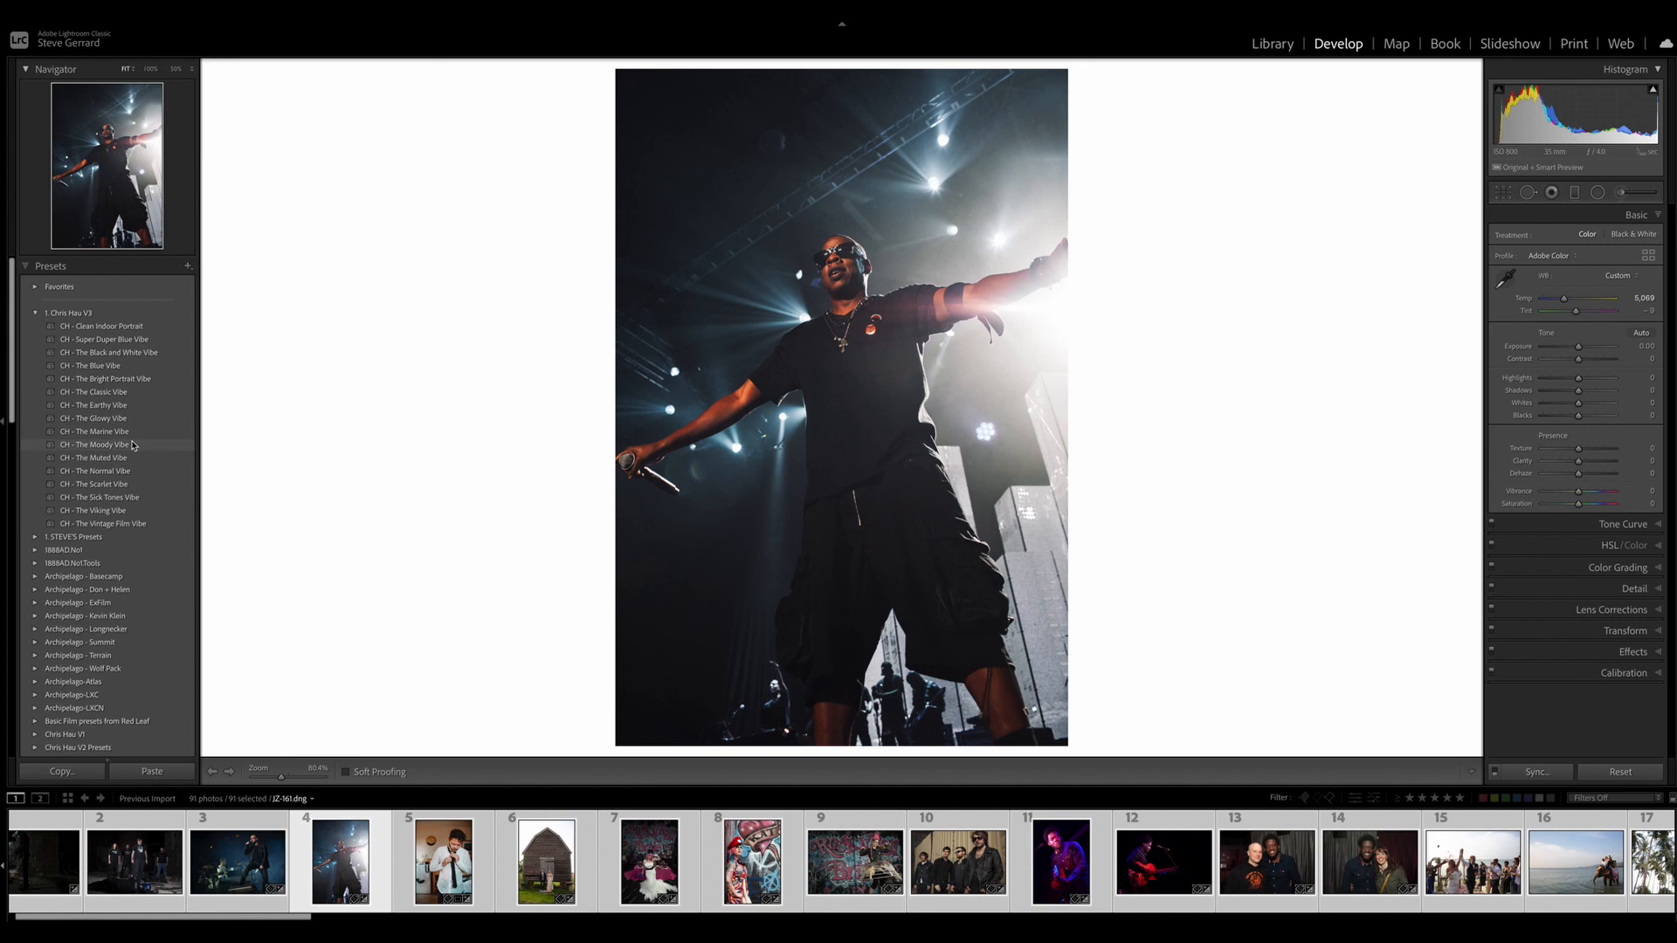
left_click(139, 407)
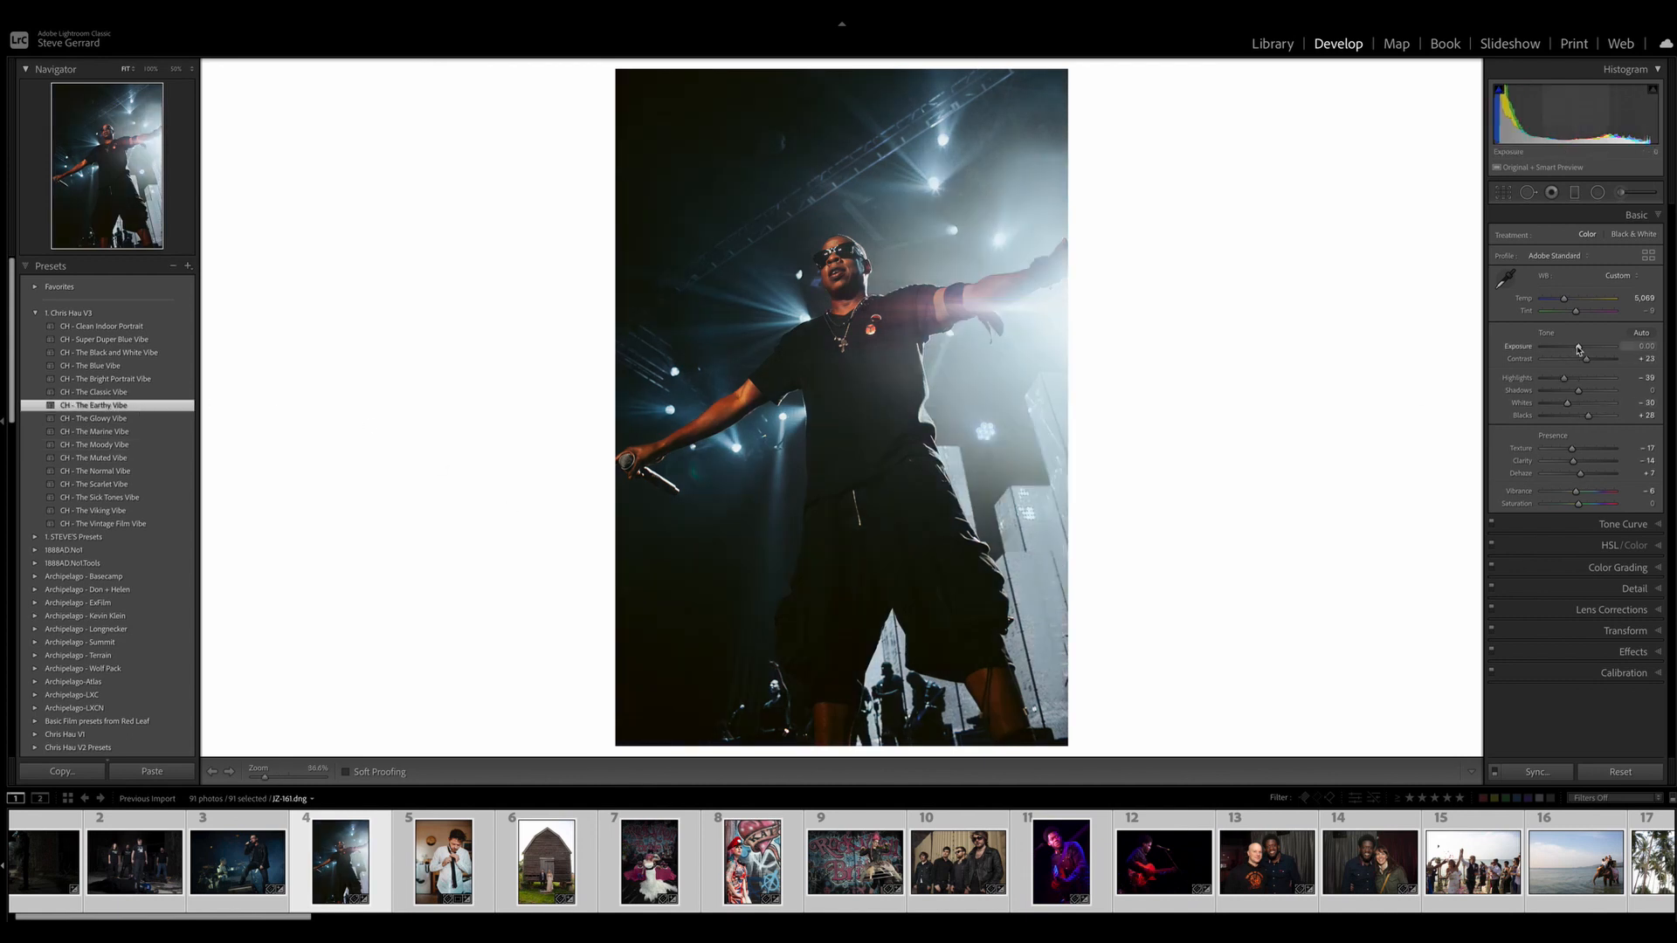
Step: Set the concert photo's Exposure to +0.25, Contrast to about +46 and Temp to 5,471
left_click_drag(1579, 347, 1582, 350)
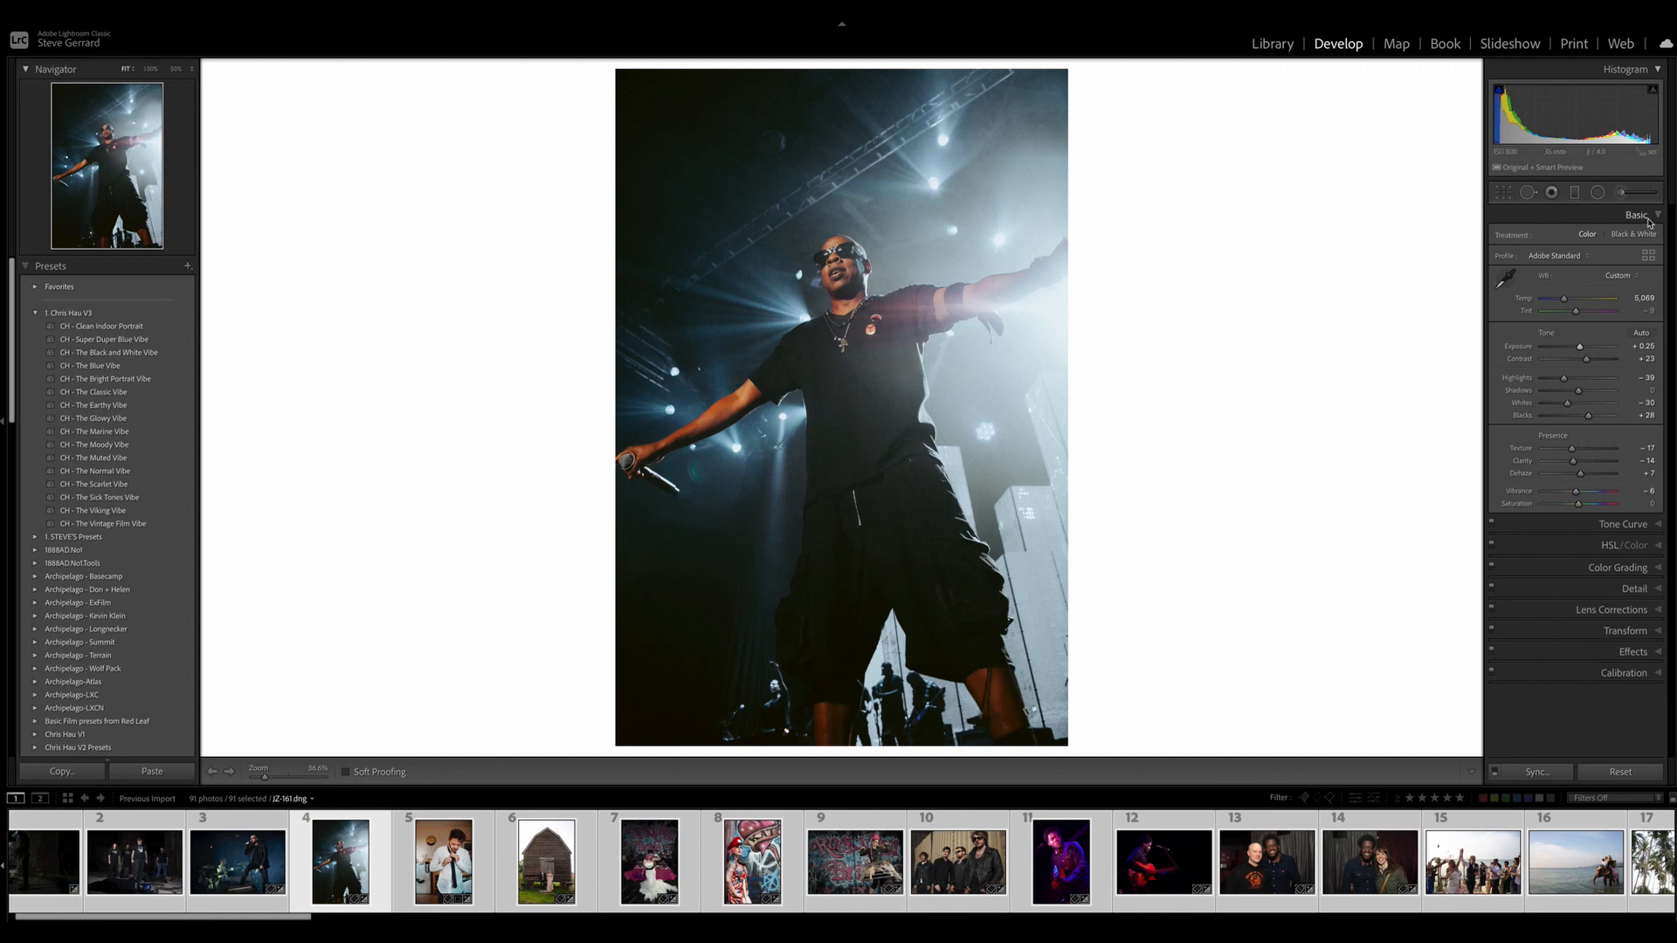
left_click_drag(1588, 359, 1598, 359)
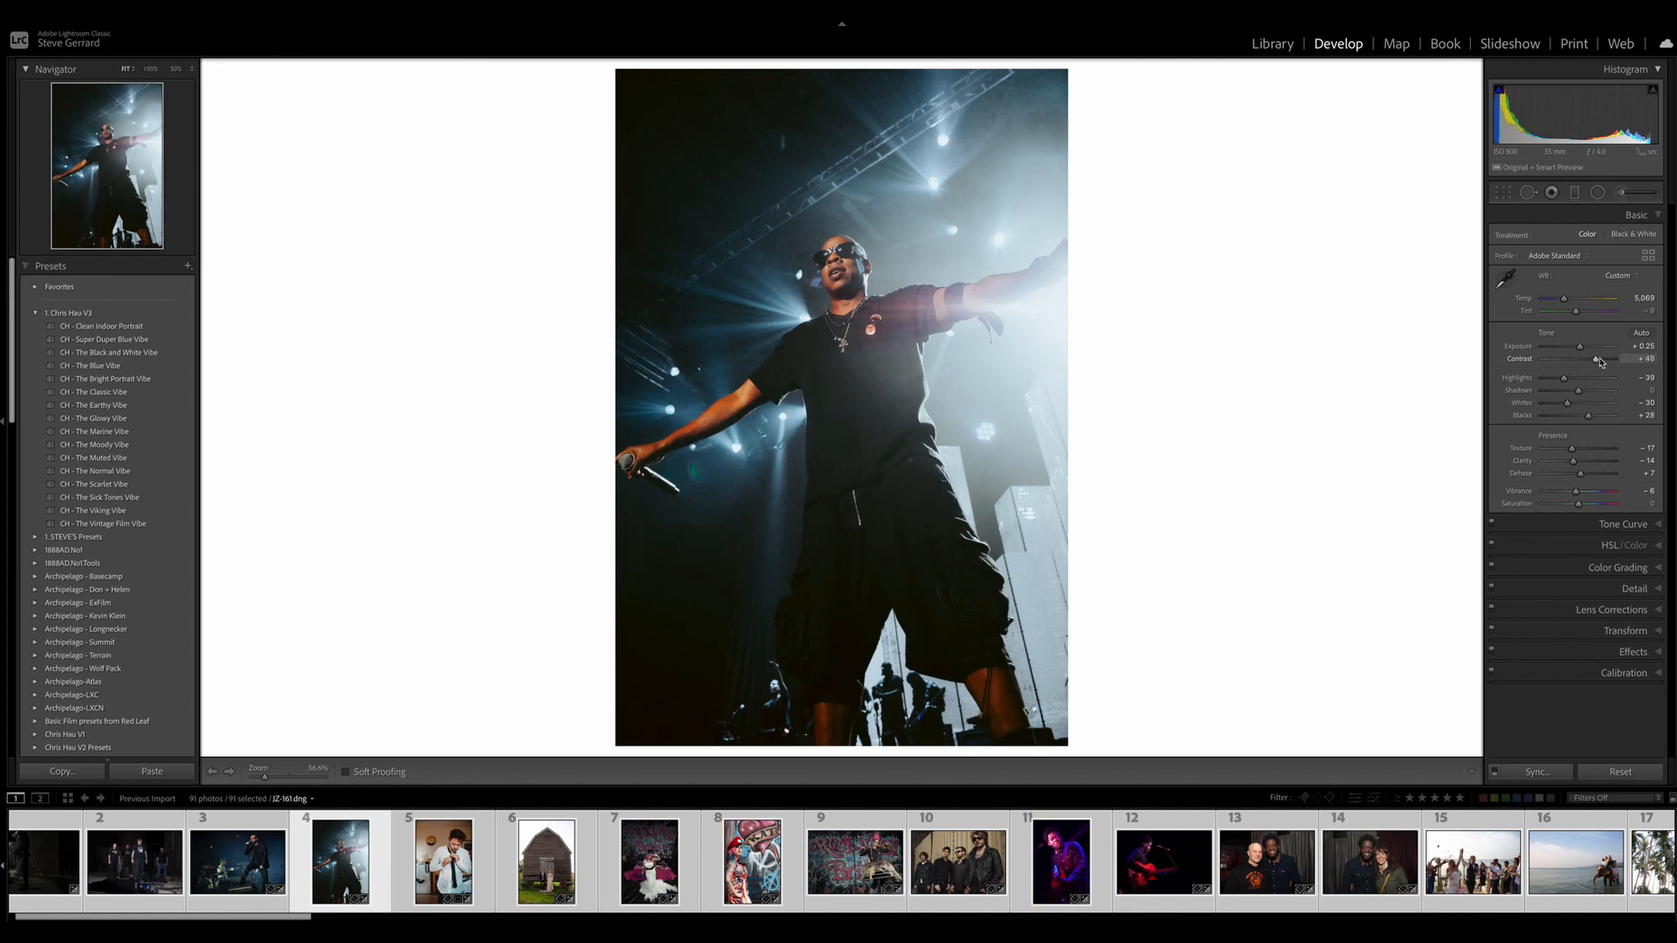
left_click_drag(1565, 299, 1567, 301)
Step: Brush the Burn Baby Burn effect over the bright stage light beside the performer and lower its Exposure to about -1
left_click(1624, 194)
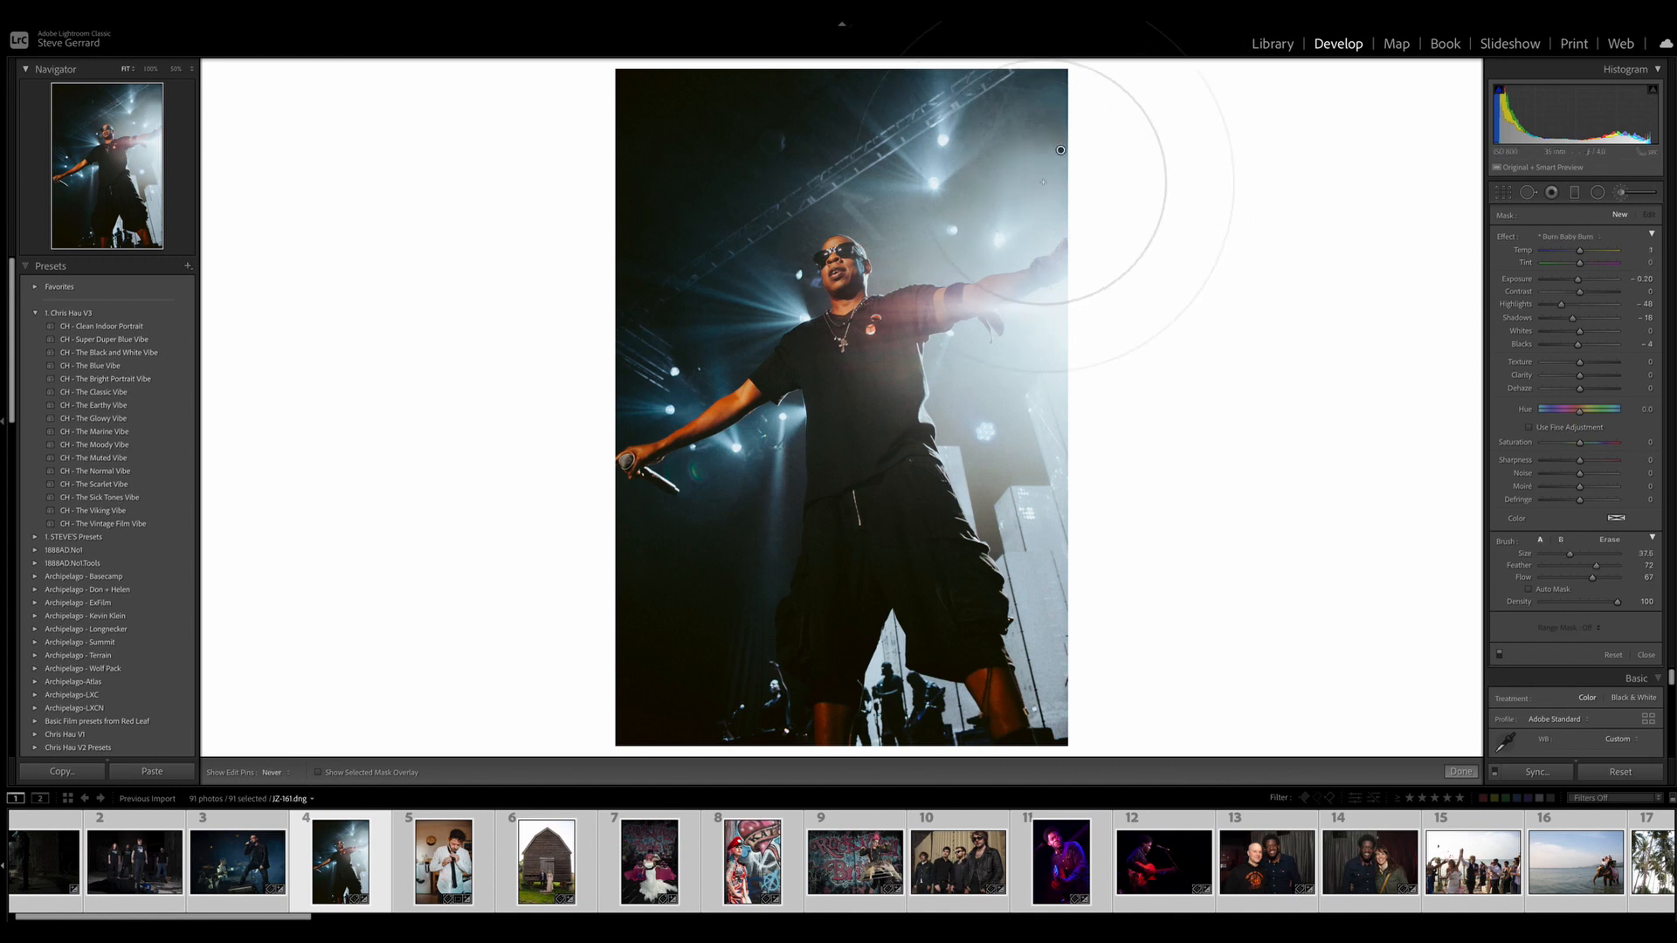
mouse_move(1025, 500)
left_mouse_down()
mouse_move(1025, 569)
mouse_move(1083, 484)
mouse_move(1092, 279)
mouse_move(1046, 161)
mouse_move(952, 26)
mouse_move(806, 8)
mouse_move(949, 14)
mouse_move(1062, 151)
mouse_move(1041, 397)
mouse_move(994, 468)
mouse_move(1029, 481)
mouse_move(1061, 454)
mouse_move(1042, 448)
mouse_move(1043, 513)
mouse_move(1003, 485)
left_mouse_up()
key("[")
key("[")
key("[")
key("[")
key("[")
key("[")
key("[")
key("[")
key("[")
key("[")
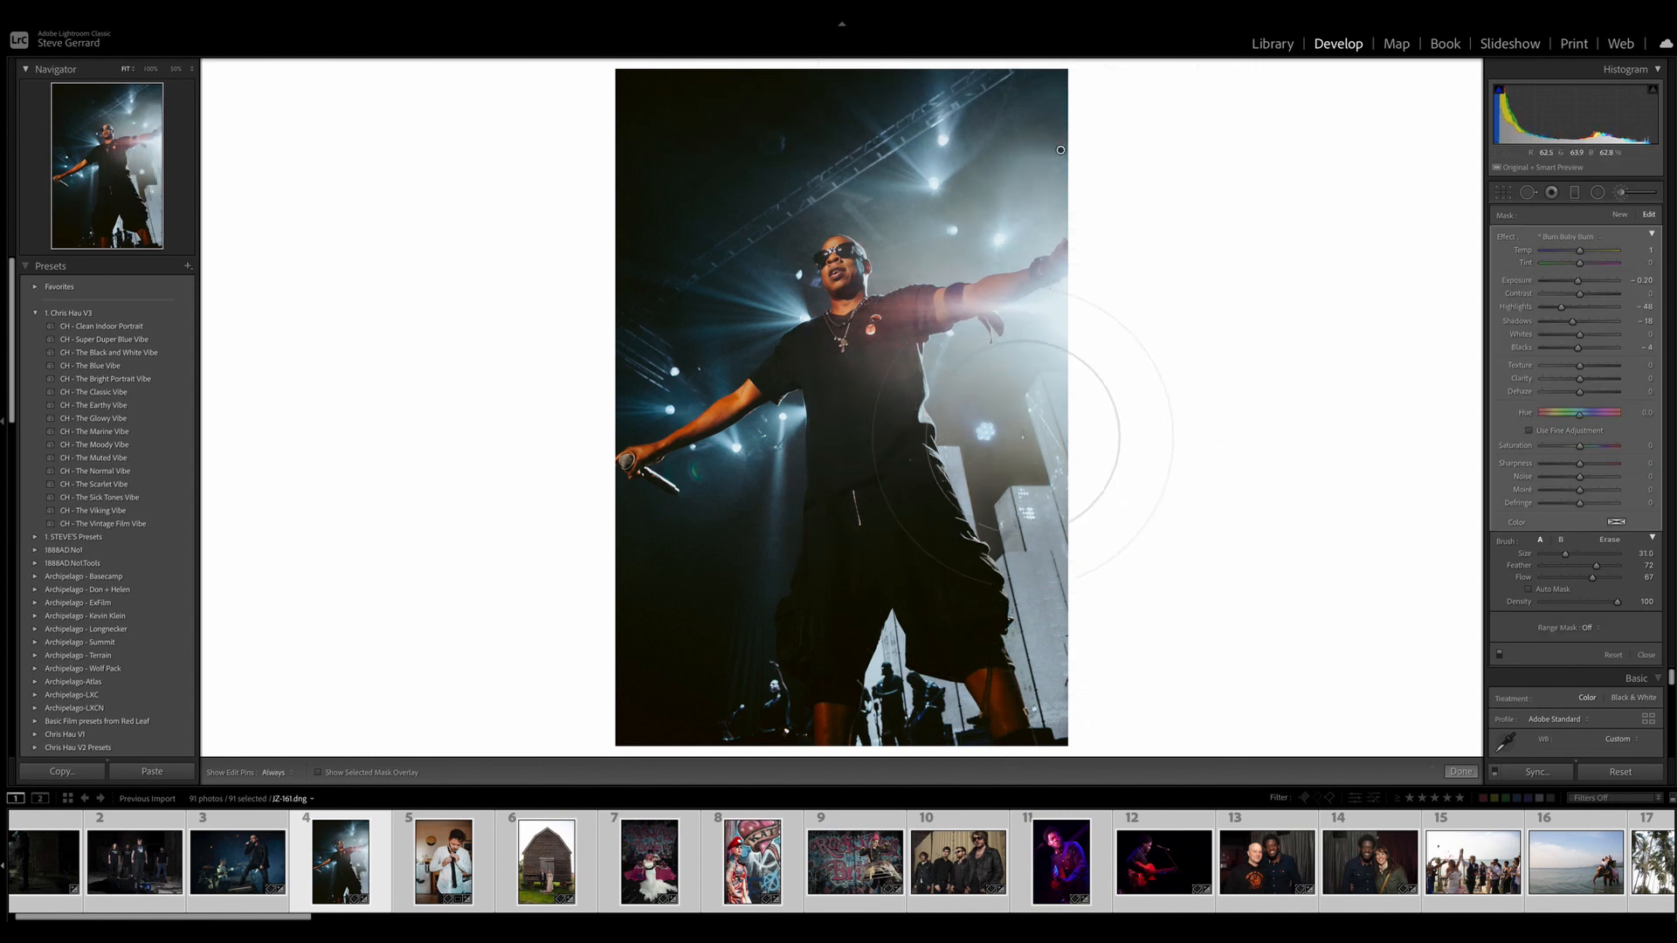
key("h")
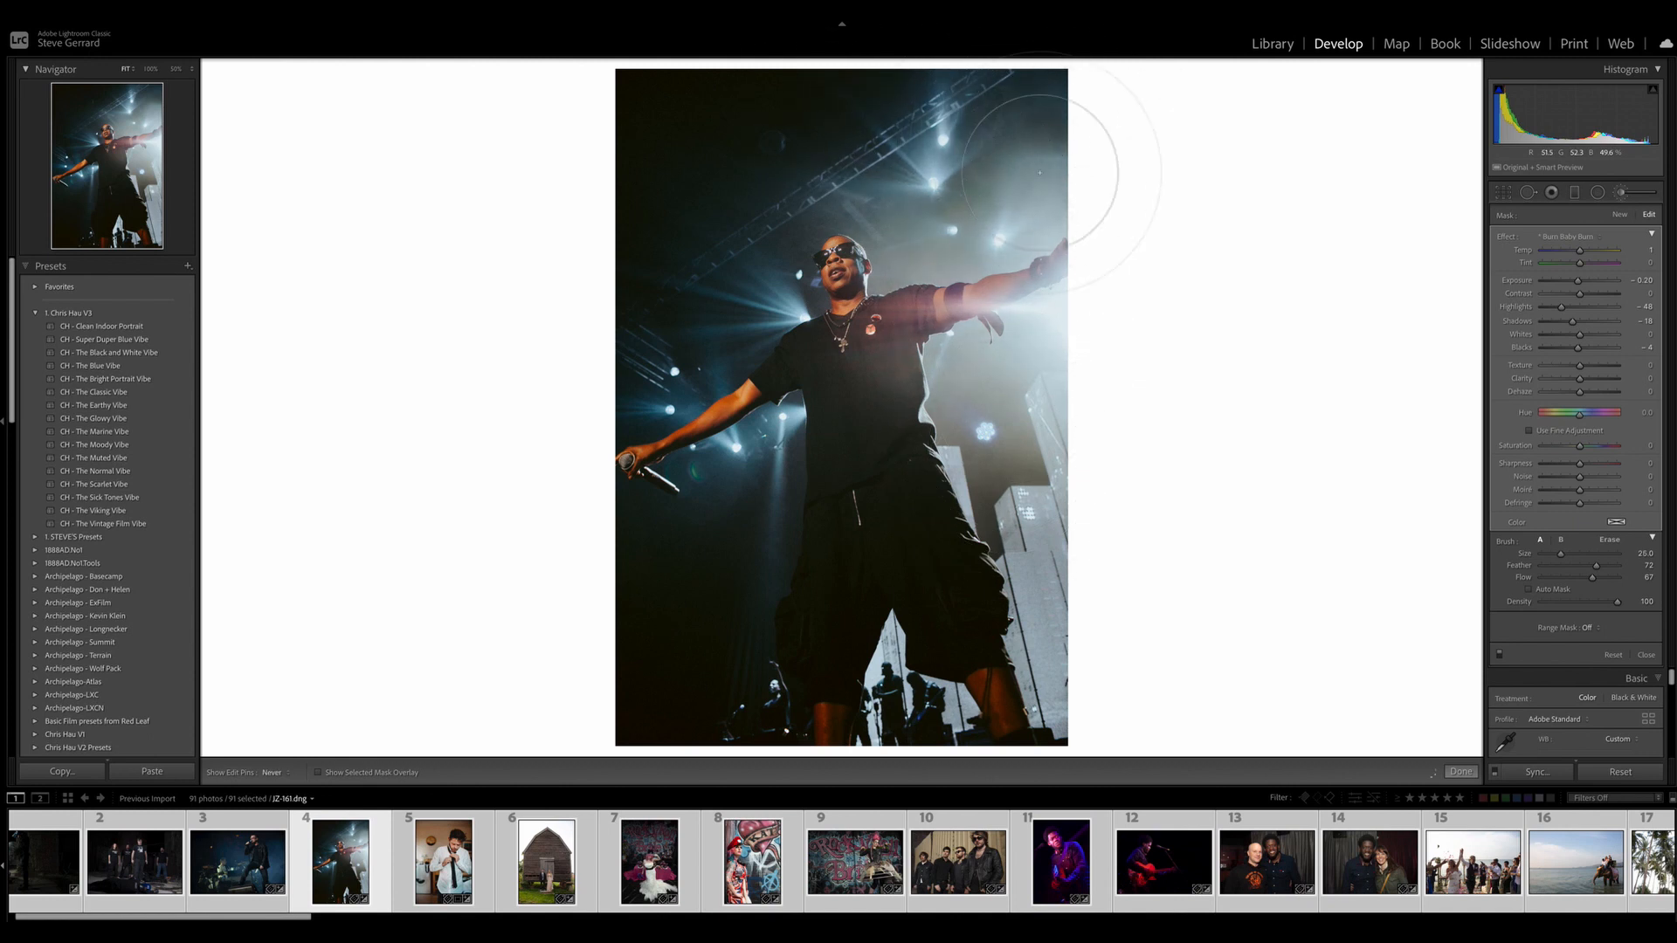
key("h")
left_click_drag(1579, 284, 1570, 288)
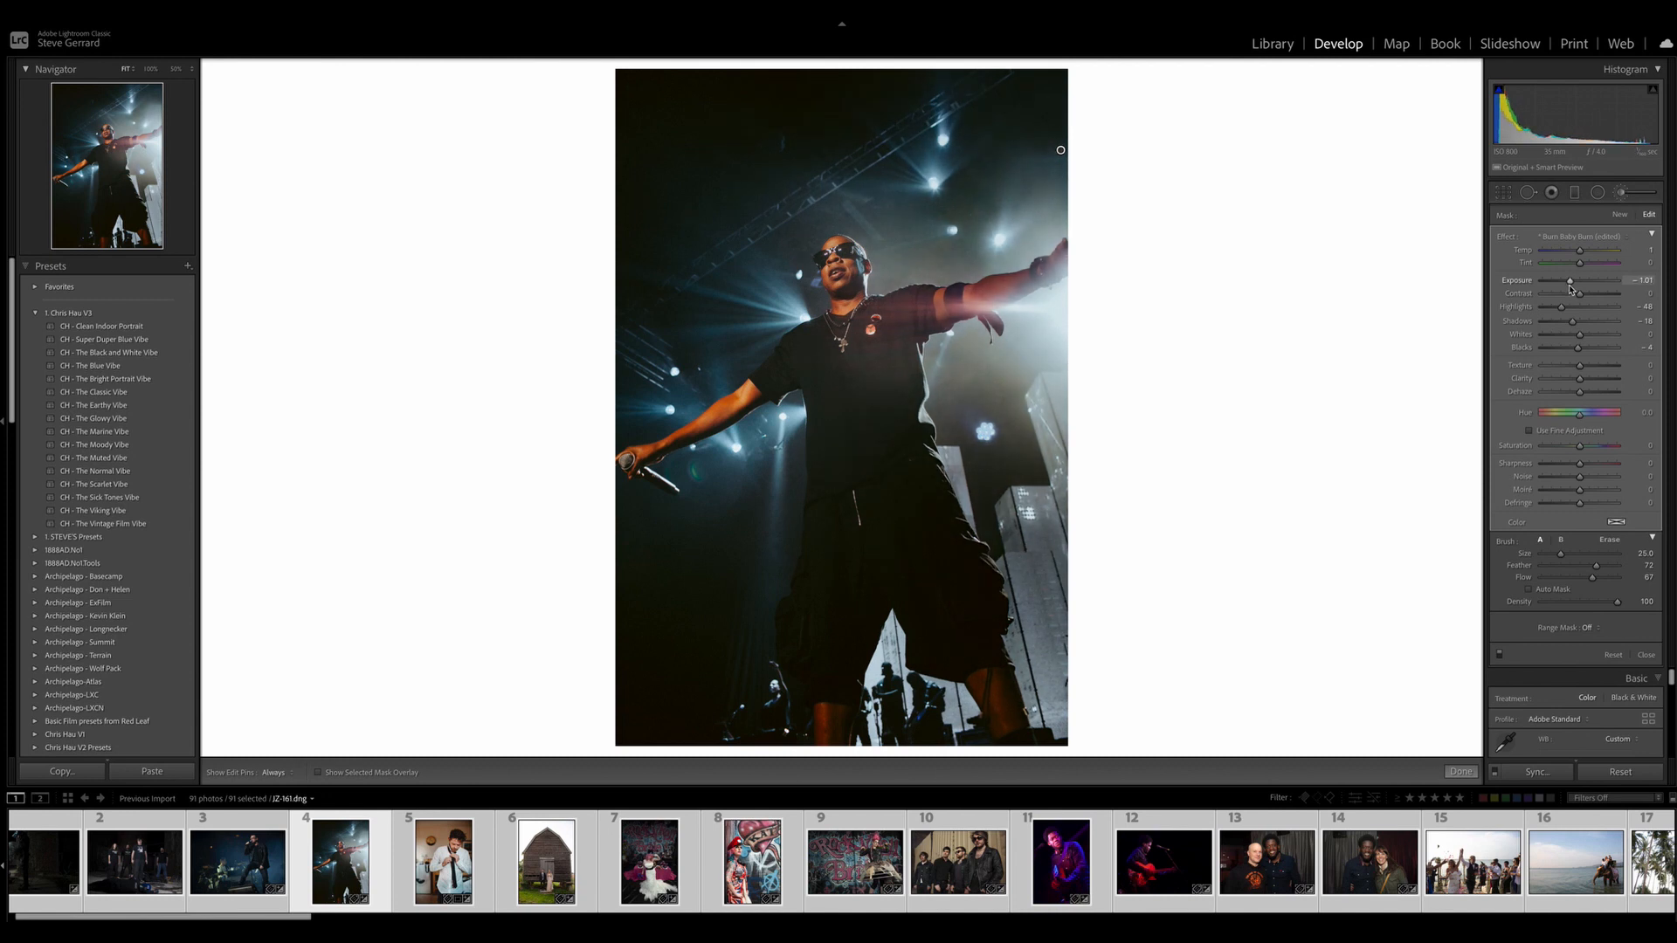
Step: Add an inverted Dodge radial filter over the performer's face and lower the photo's Blacks
left_click(1579, 237)
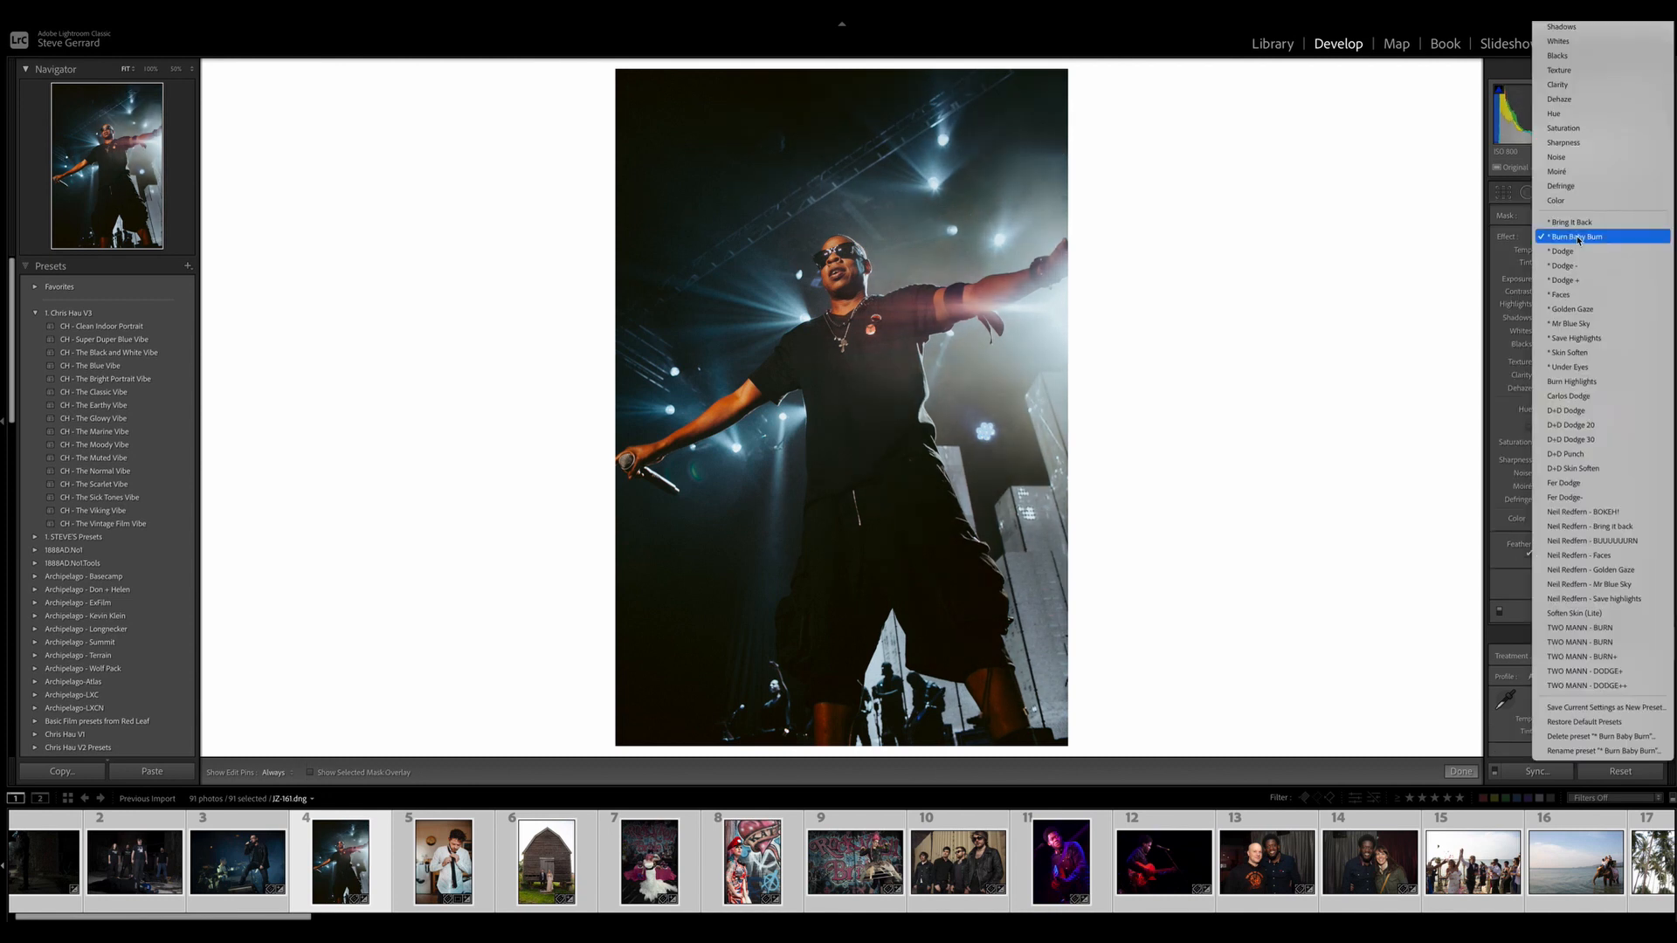
left_click(1579, 281)
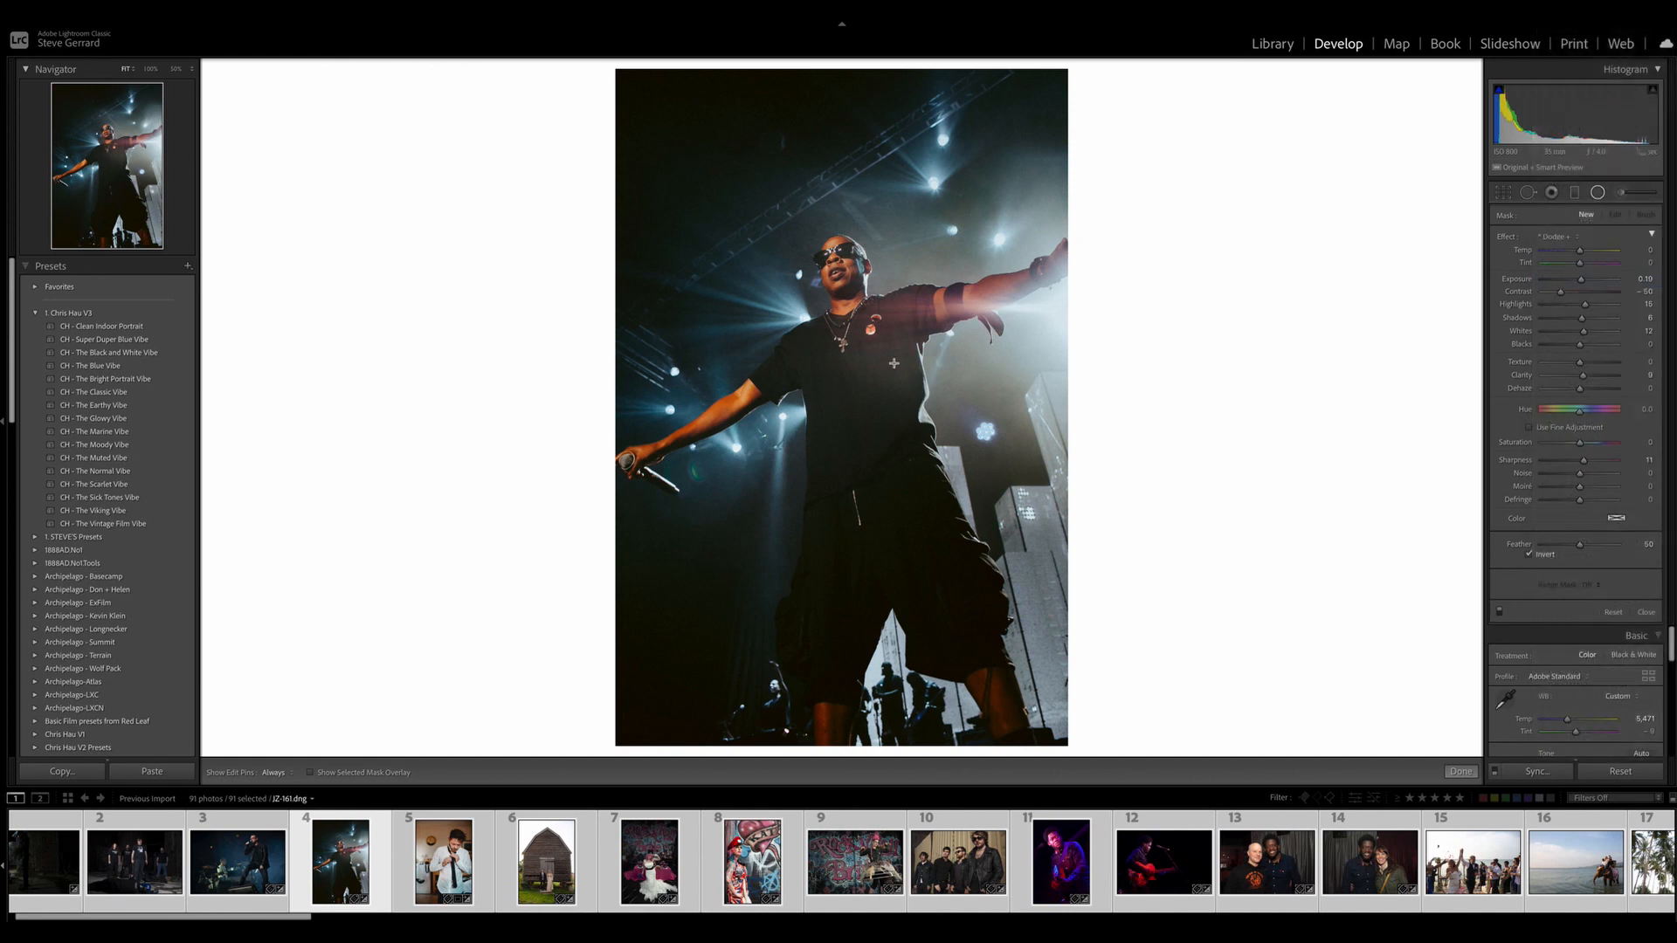
left_click_drag(842, 273, 868, 313)
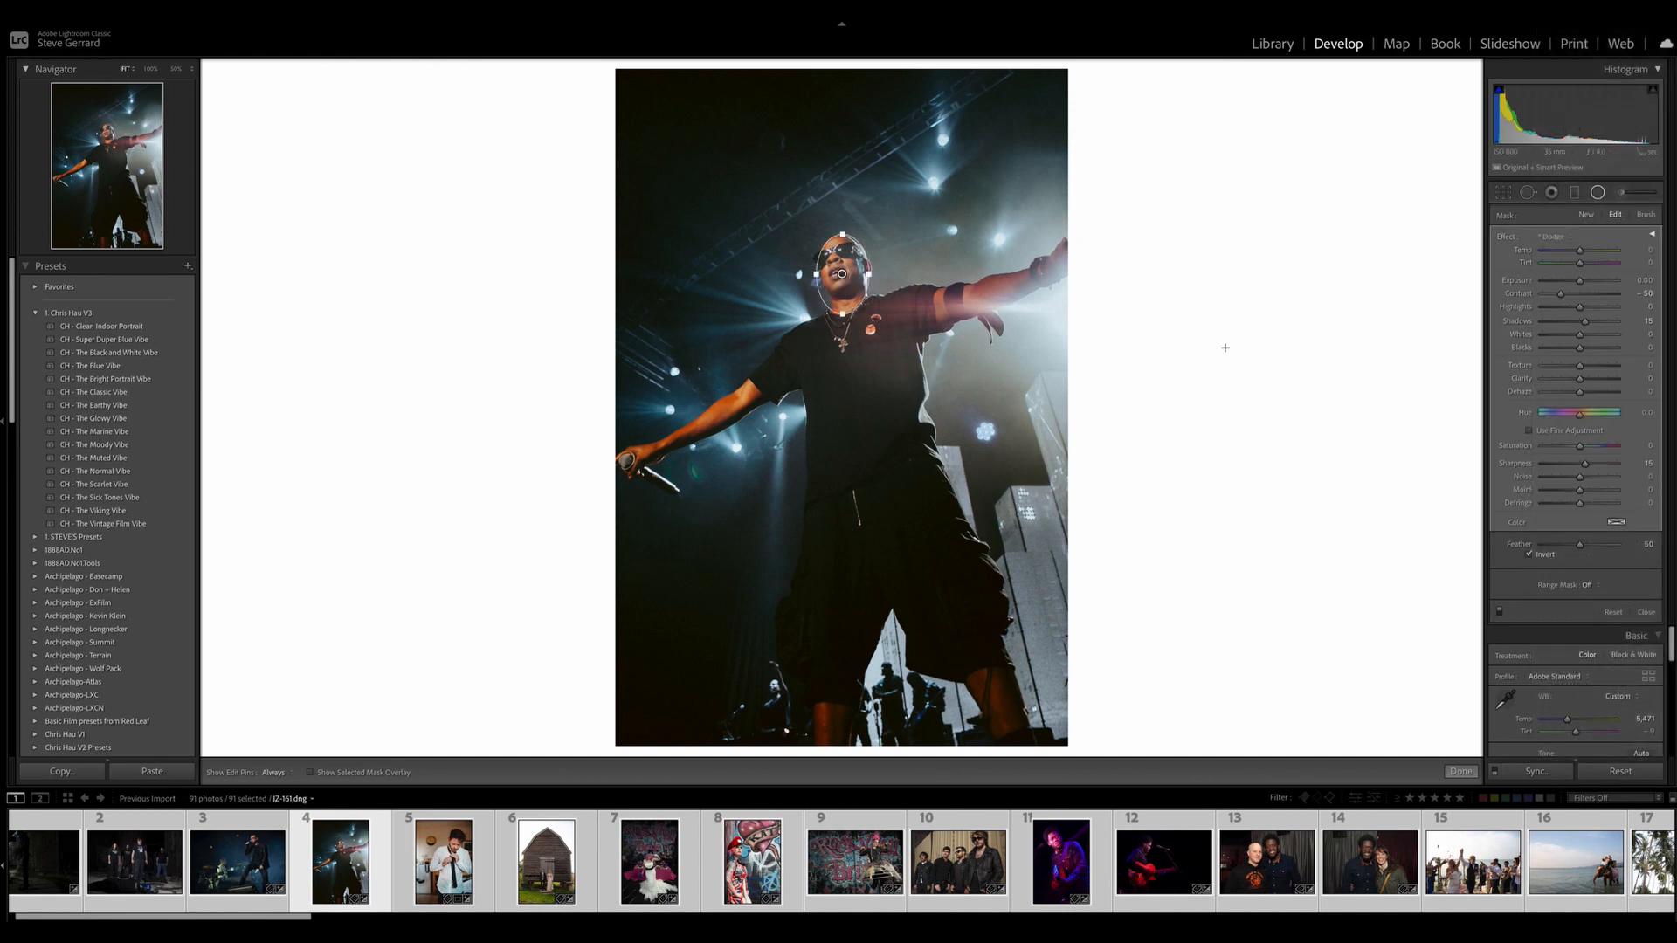
key("shift+m")
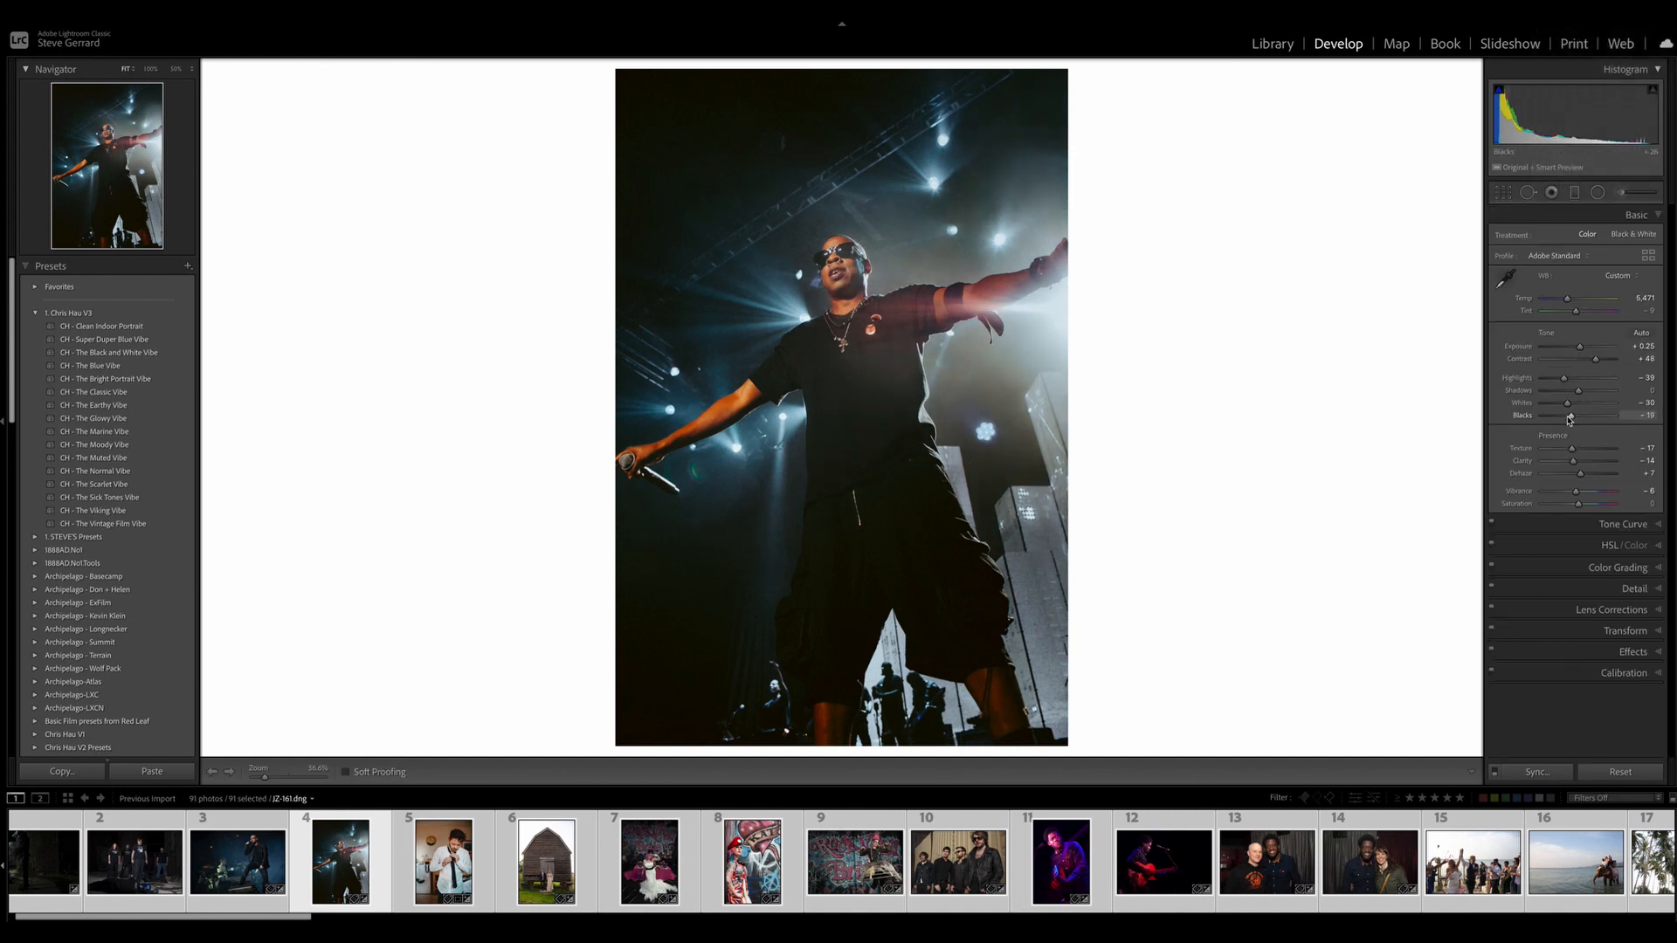
left_click_drag(1577, 417, 1555, 387)
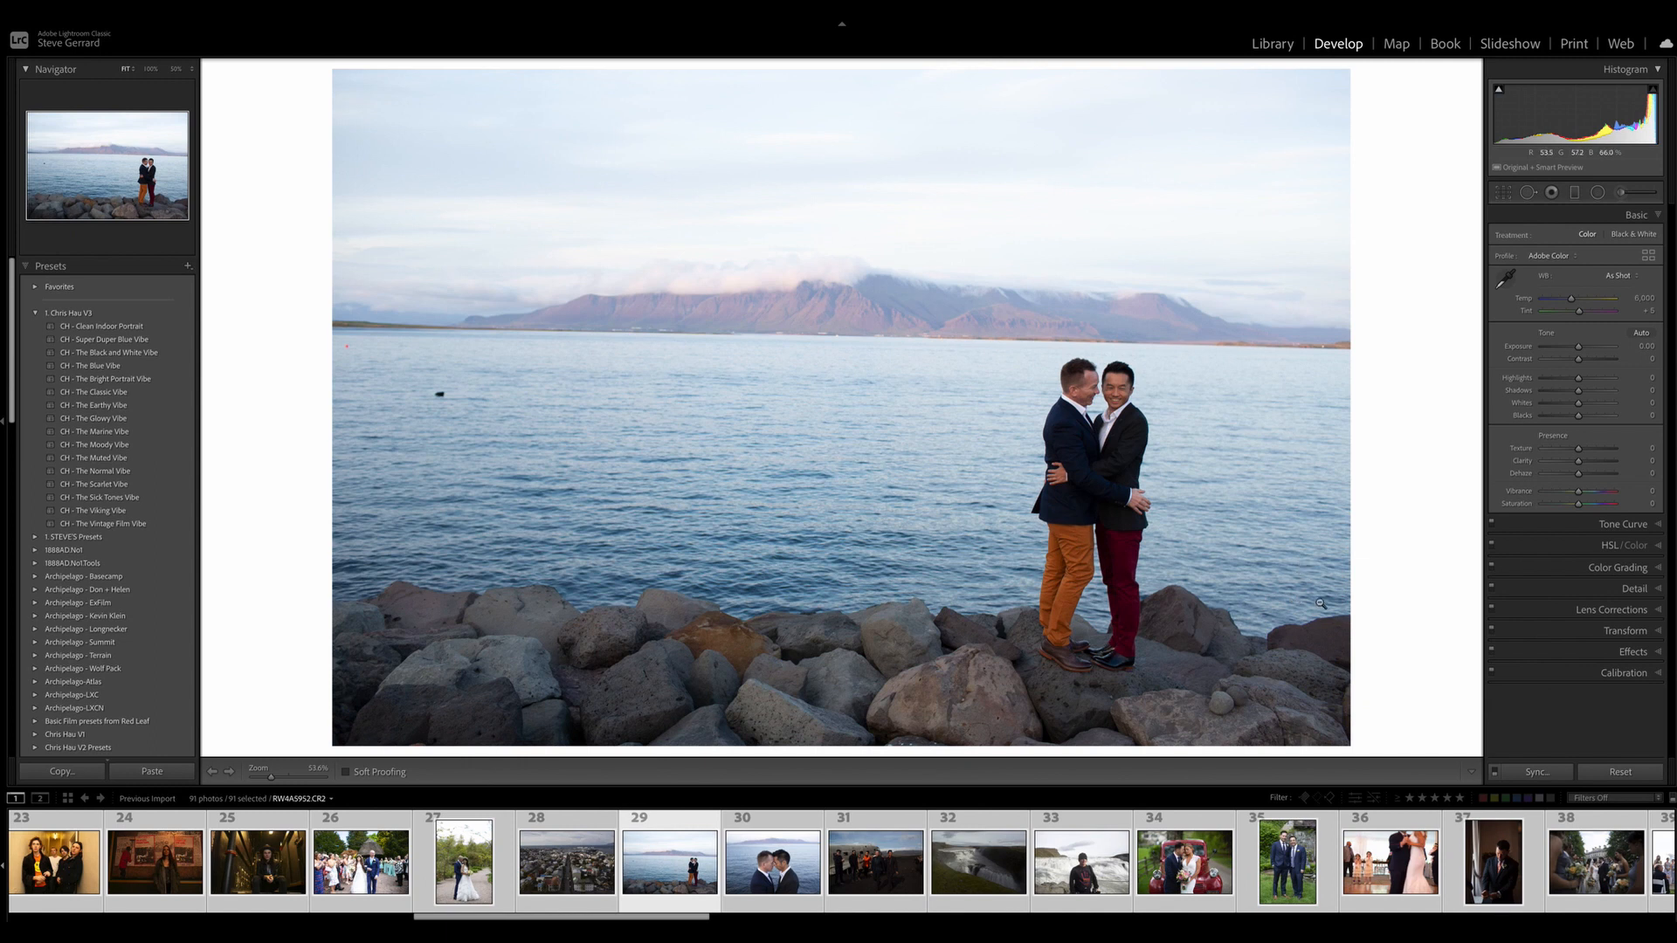
Step: Straighten the horizon of the seaside couple photo and tighten the crop, shifting the couple slightly inward
left_click(1502, 193)
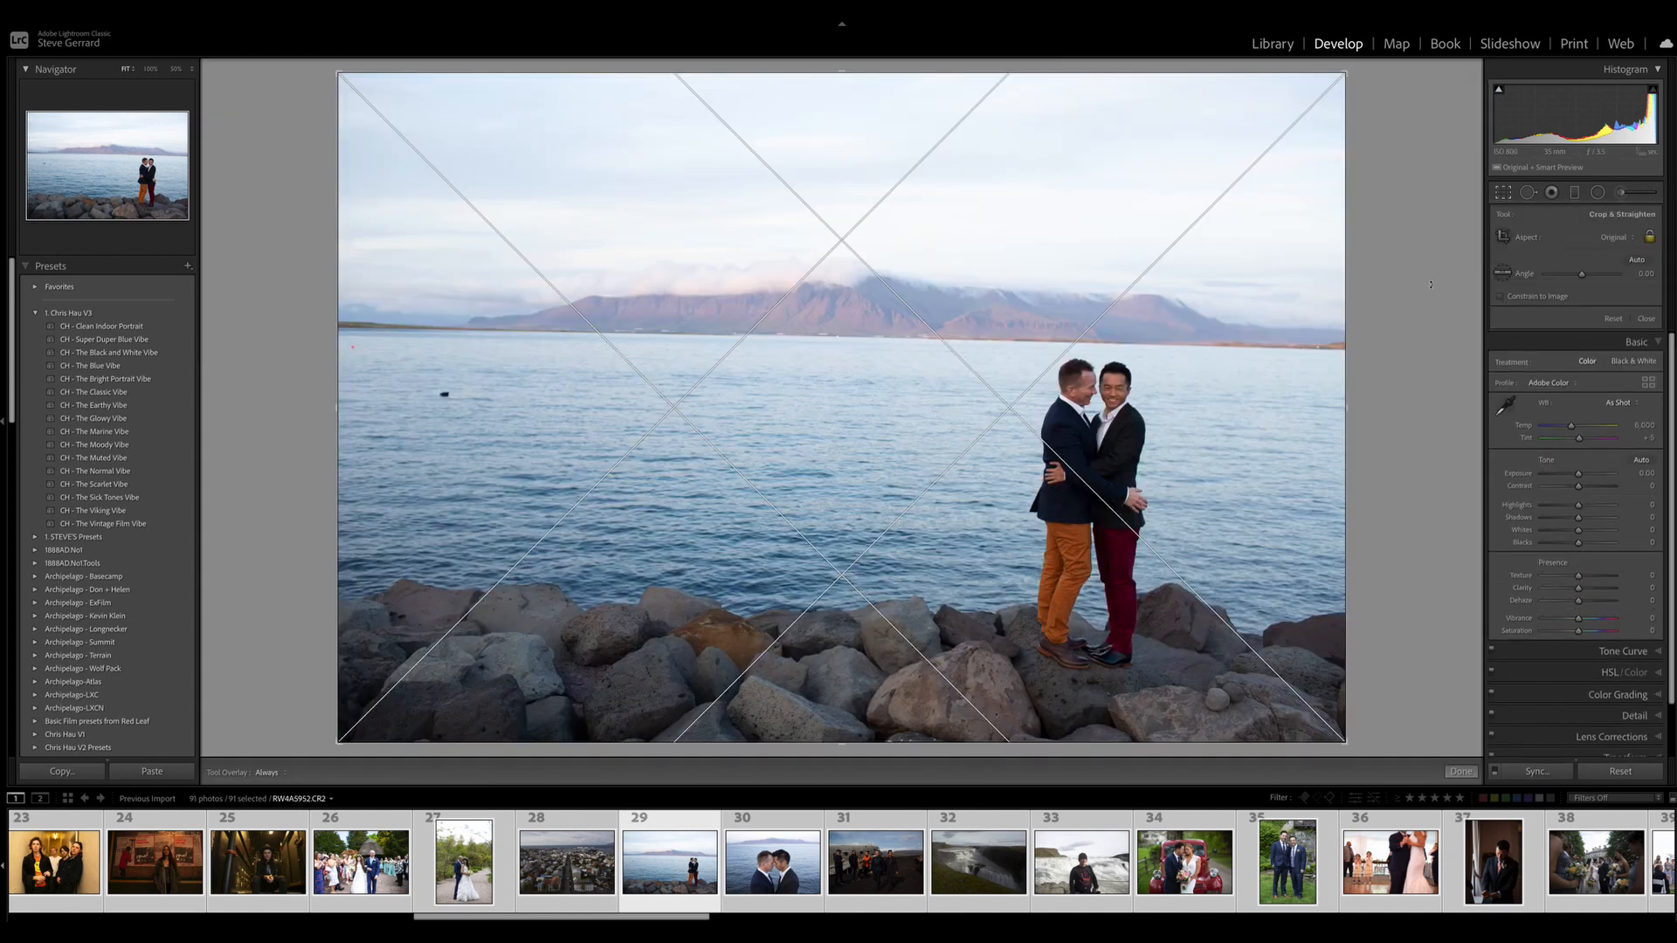
left_click_drag(1431, 277, 1431, 270)
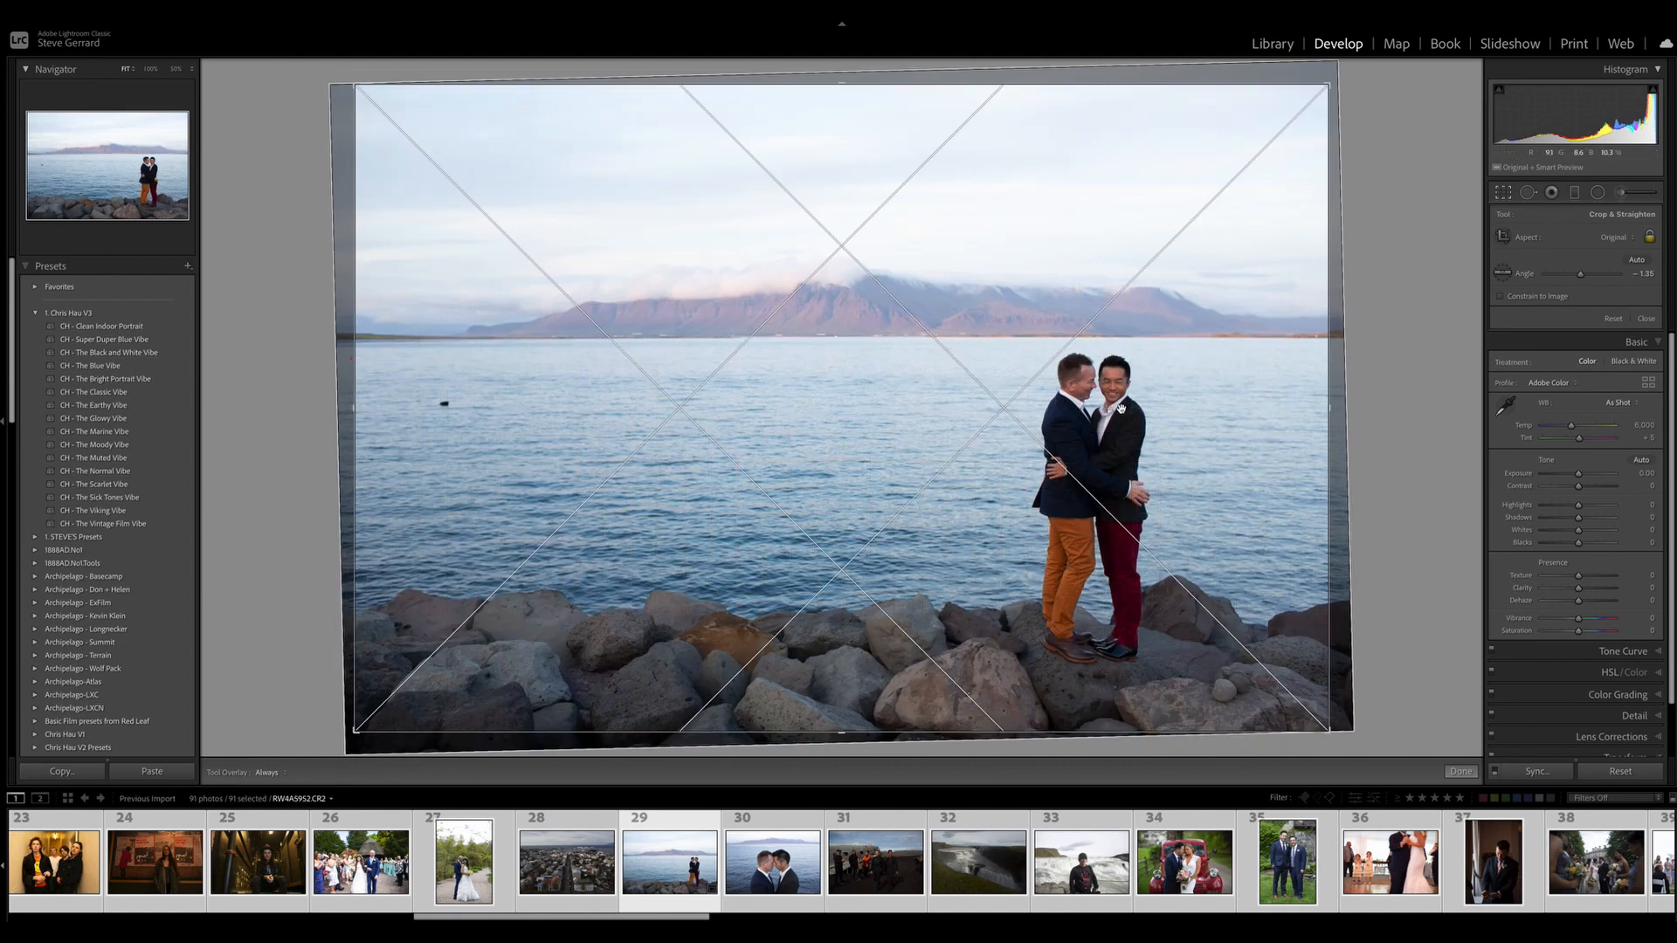
left_click_drag(722, 385, 710, 385)
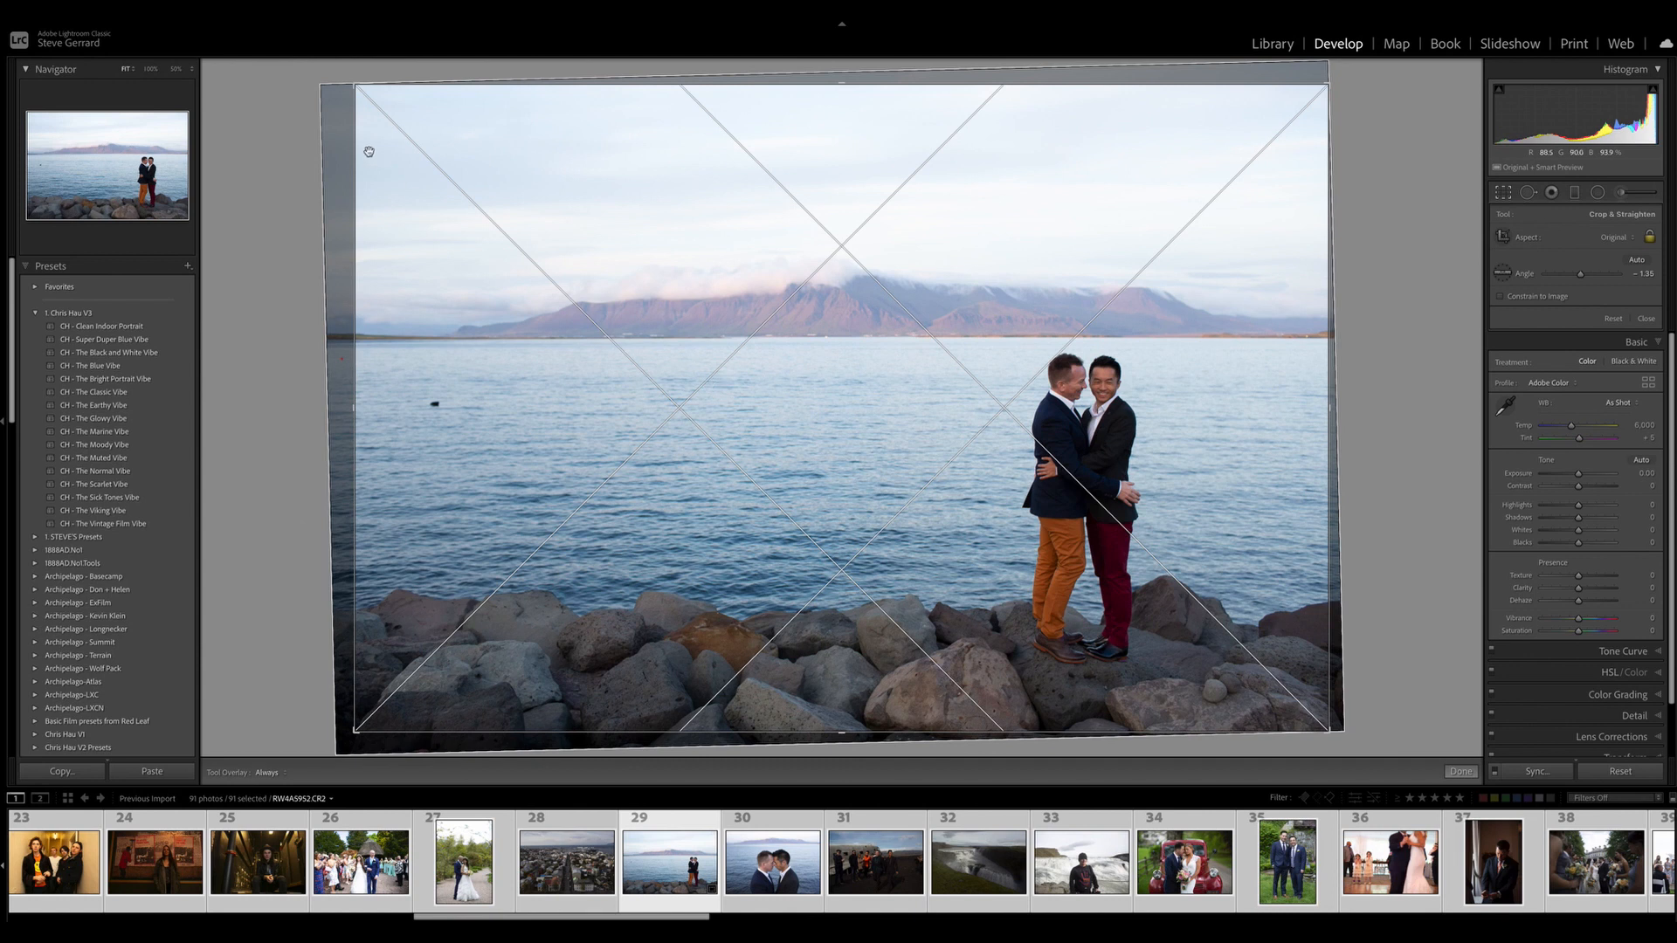
left_click_drag(354, 84, 366, 93)
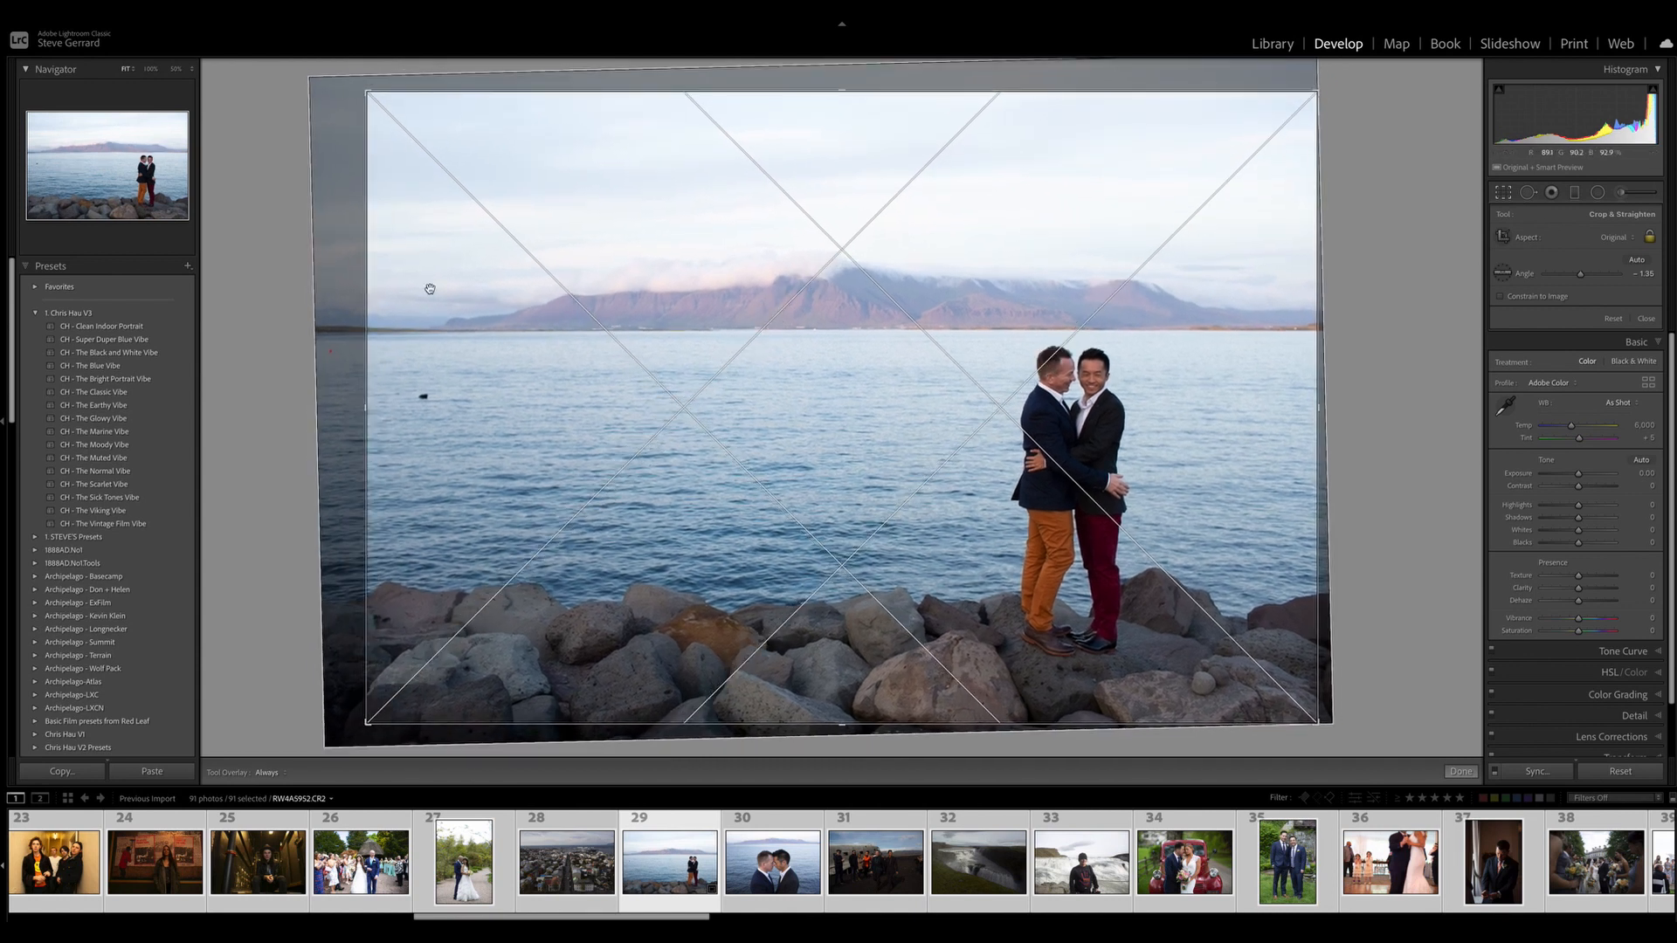
Step: Heal away the dark bird on the water in the seaside couple photo and apply the CH - The Blue Vibe preset
key("q")
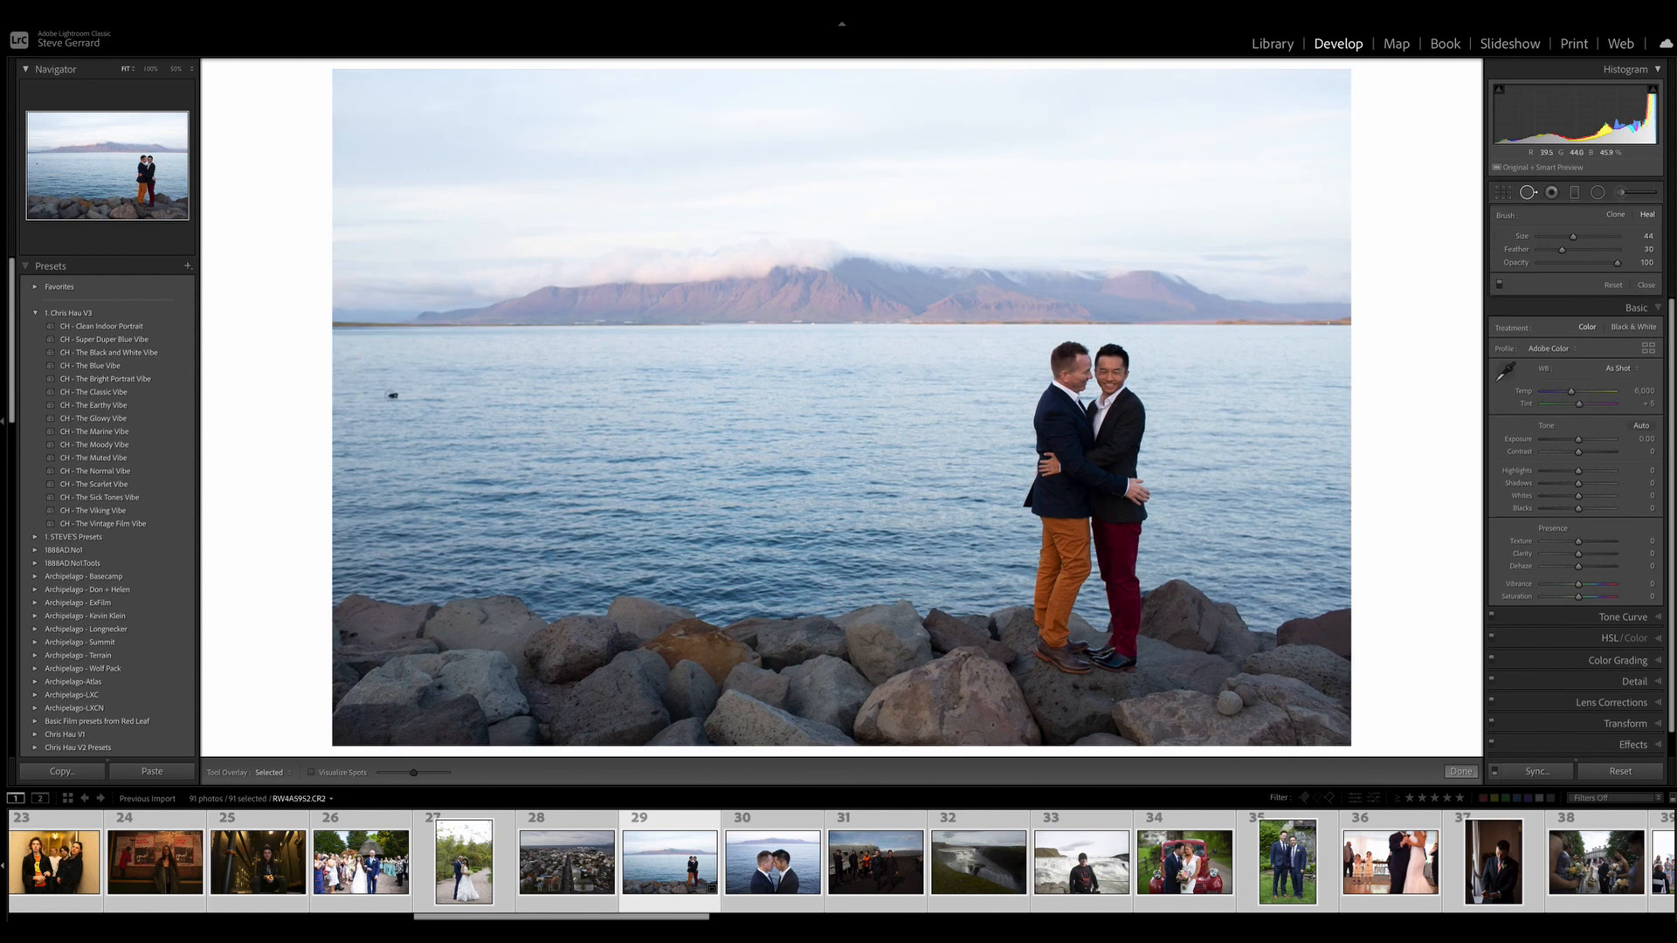
left_click(392, 394)
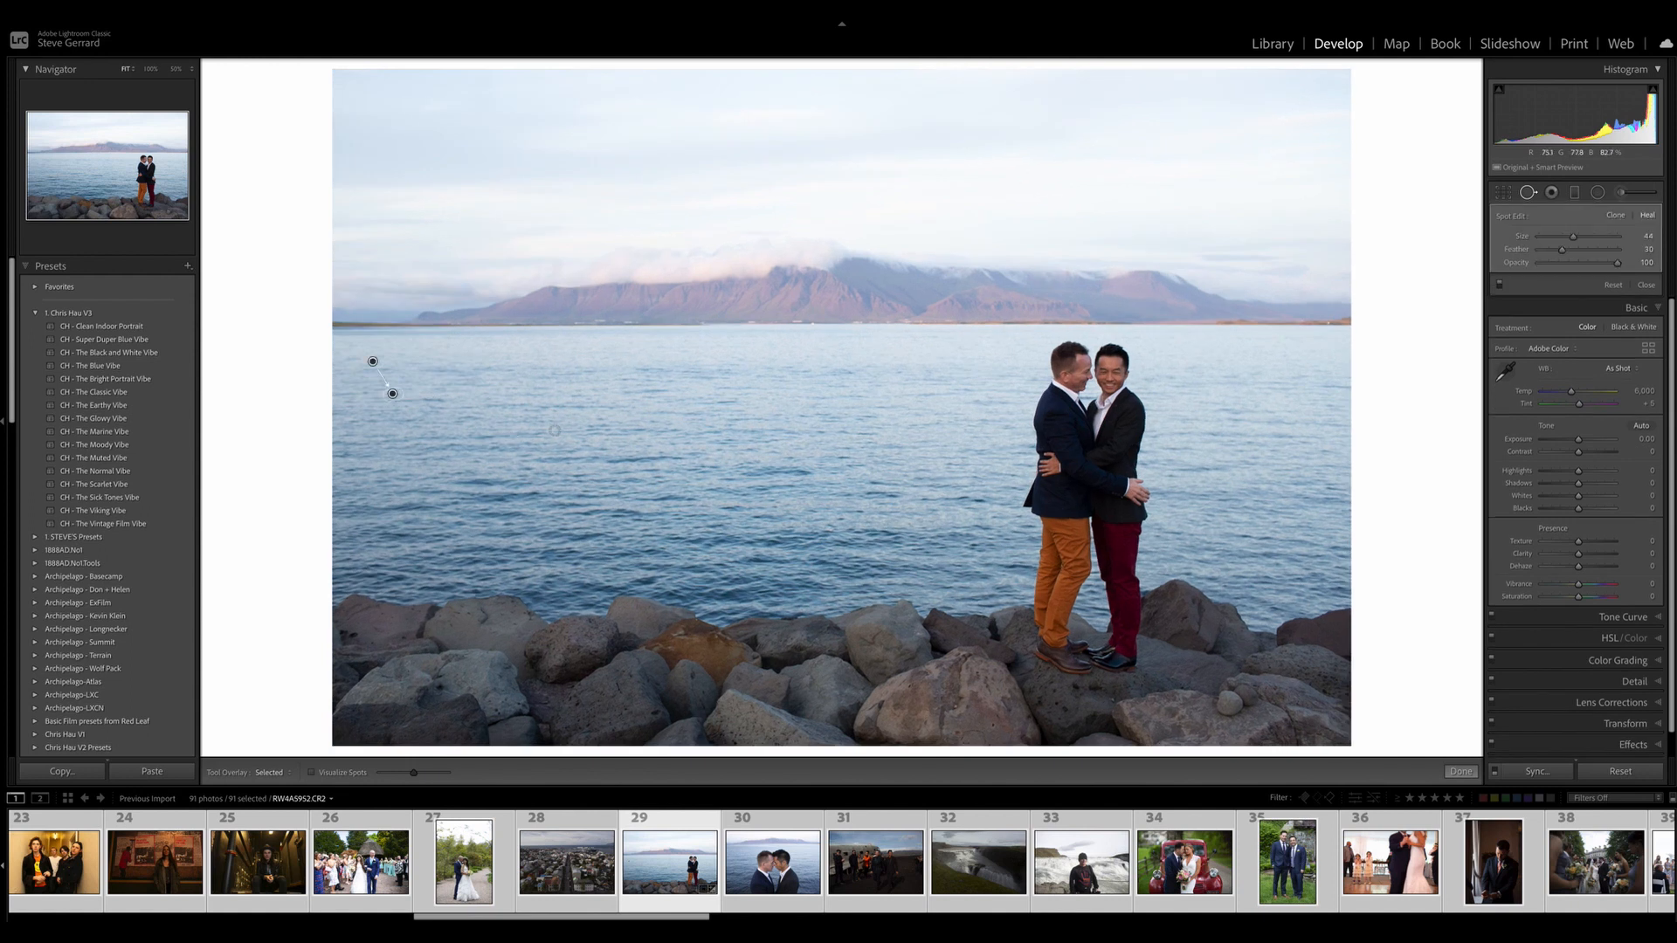
key("q")
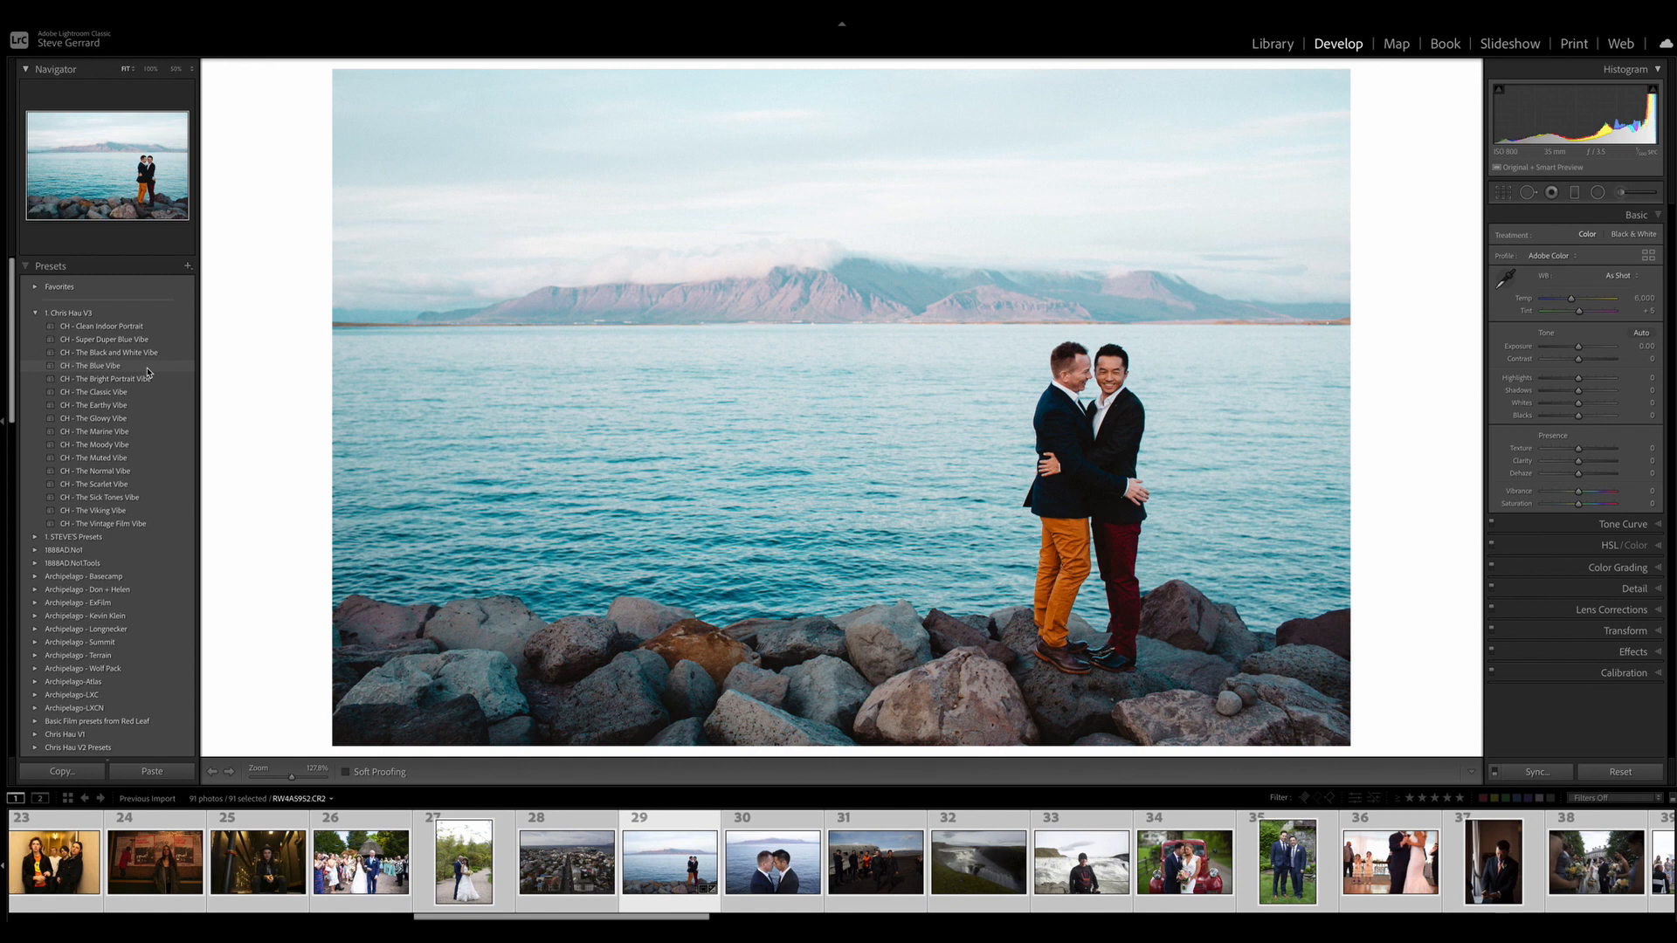
left_click(147, 367)
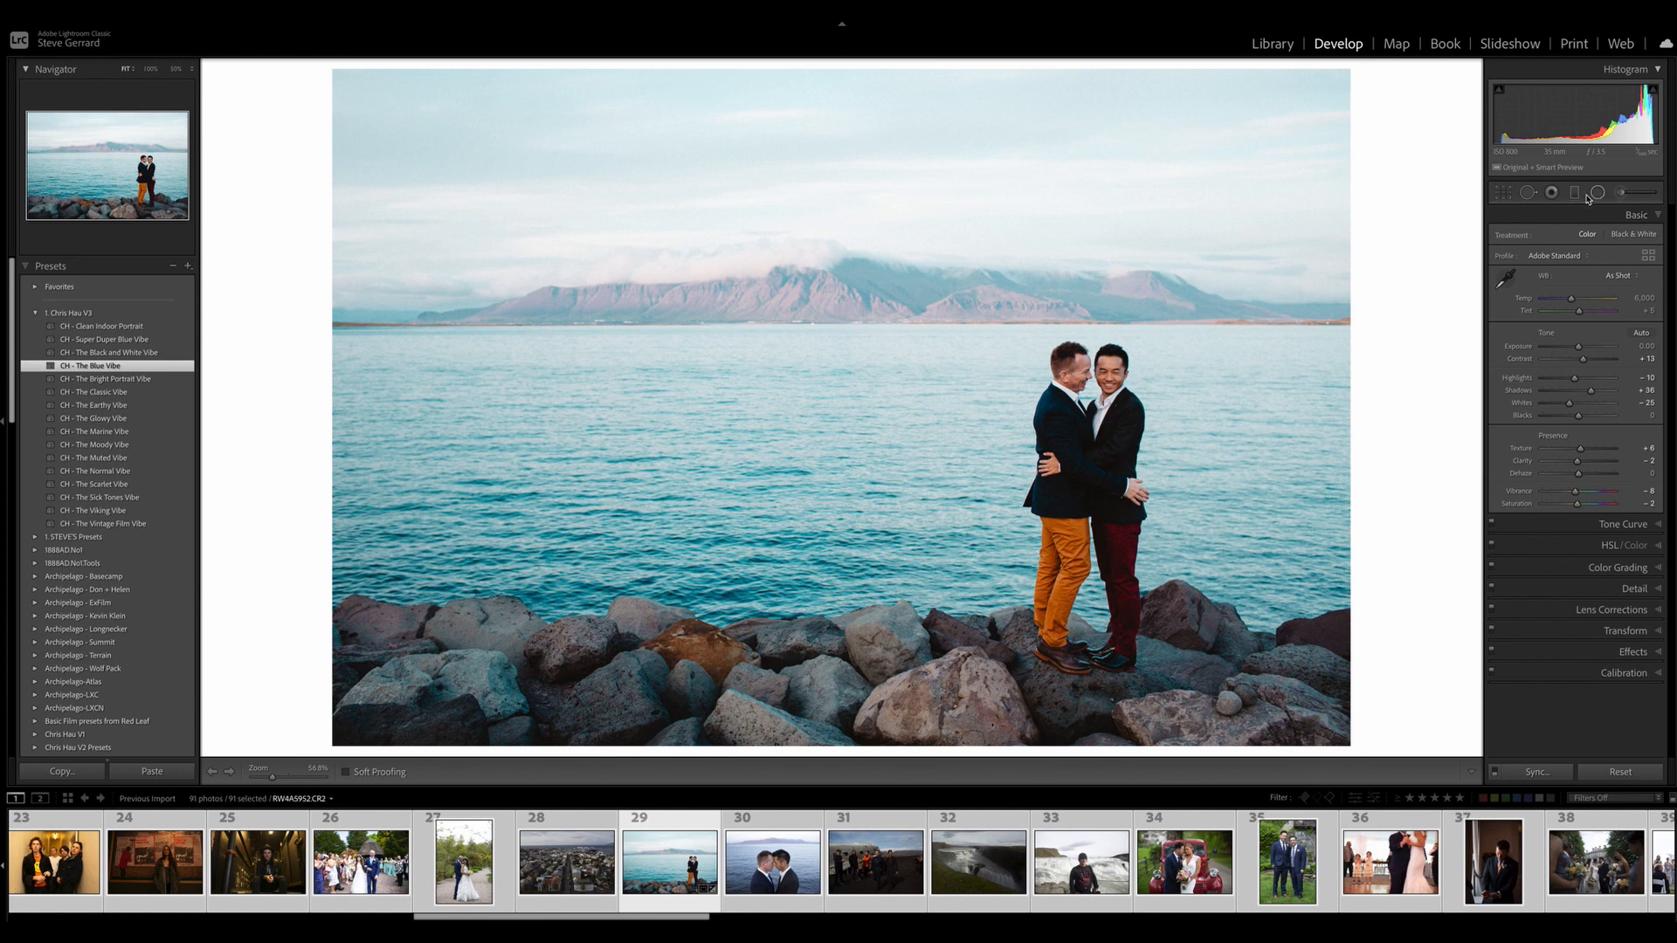
Step: Add a Burn Baby Burn graduated filter from the top of the sky down into the water and lower its Exposure to about -0.84
left_click(1577, 197)
left_click(1566, 234)
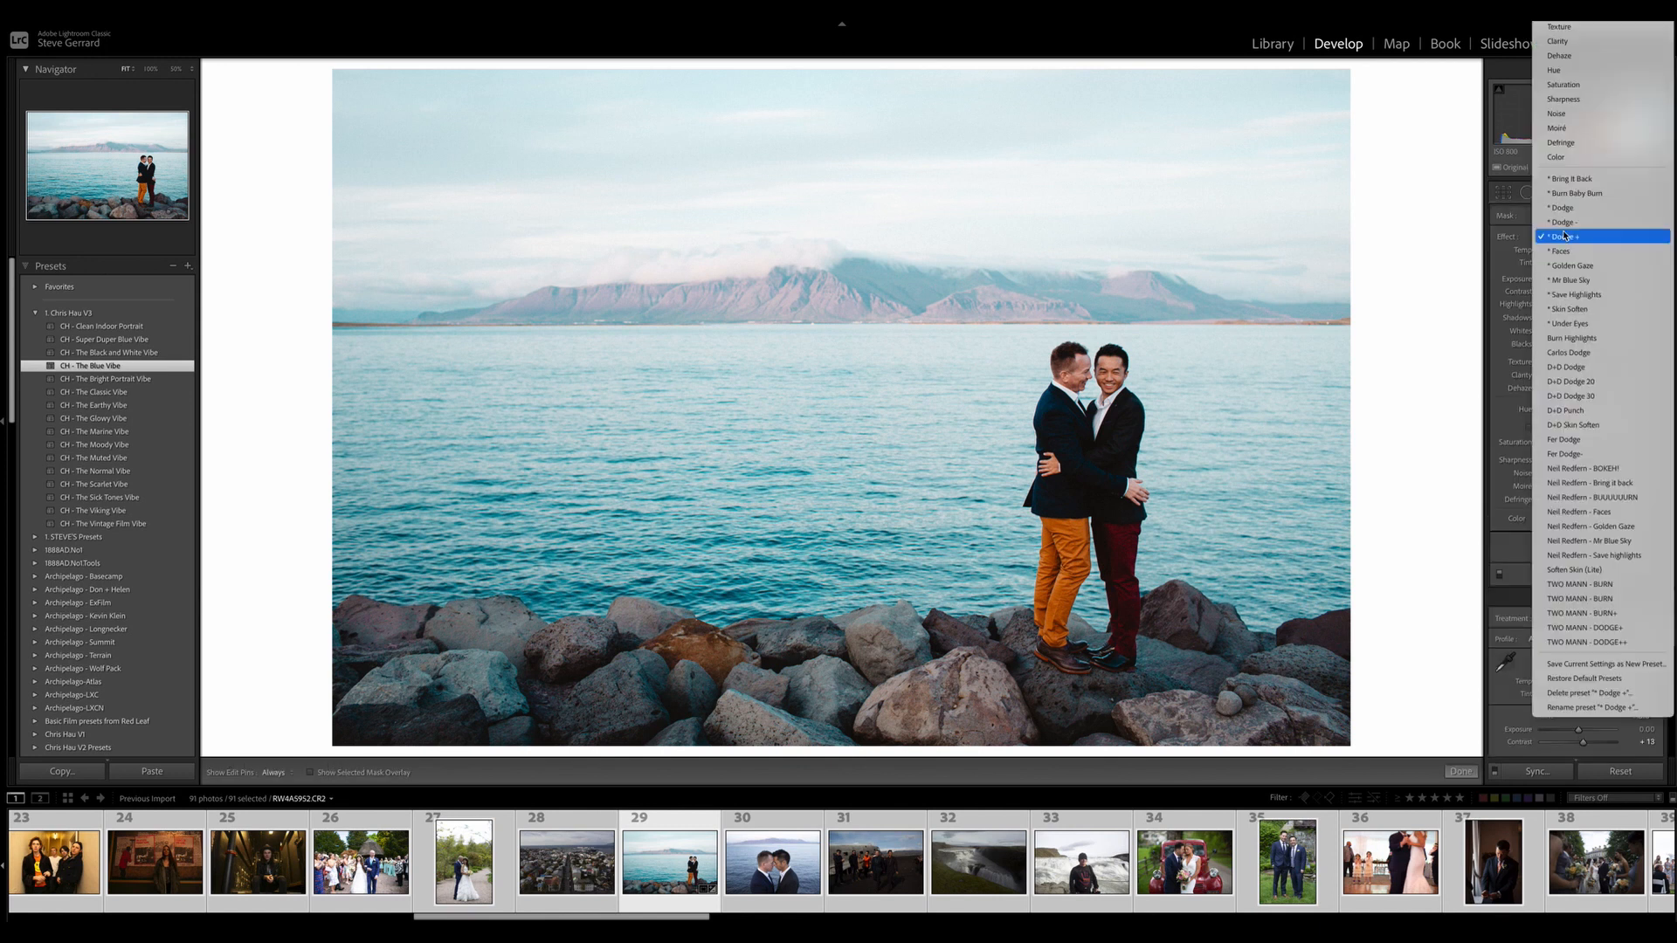
left_click(1576, 193)
left_click_drag(882, 70, 918, 395)
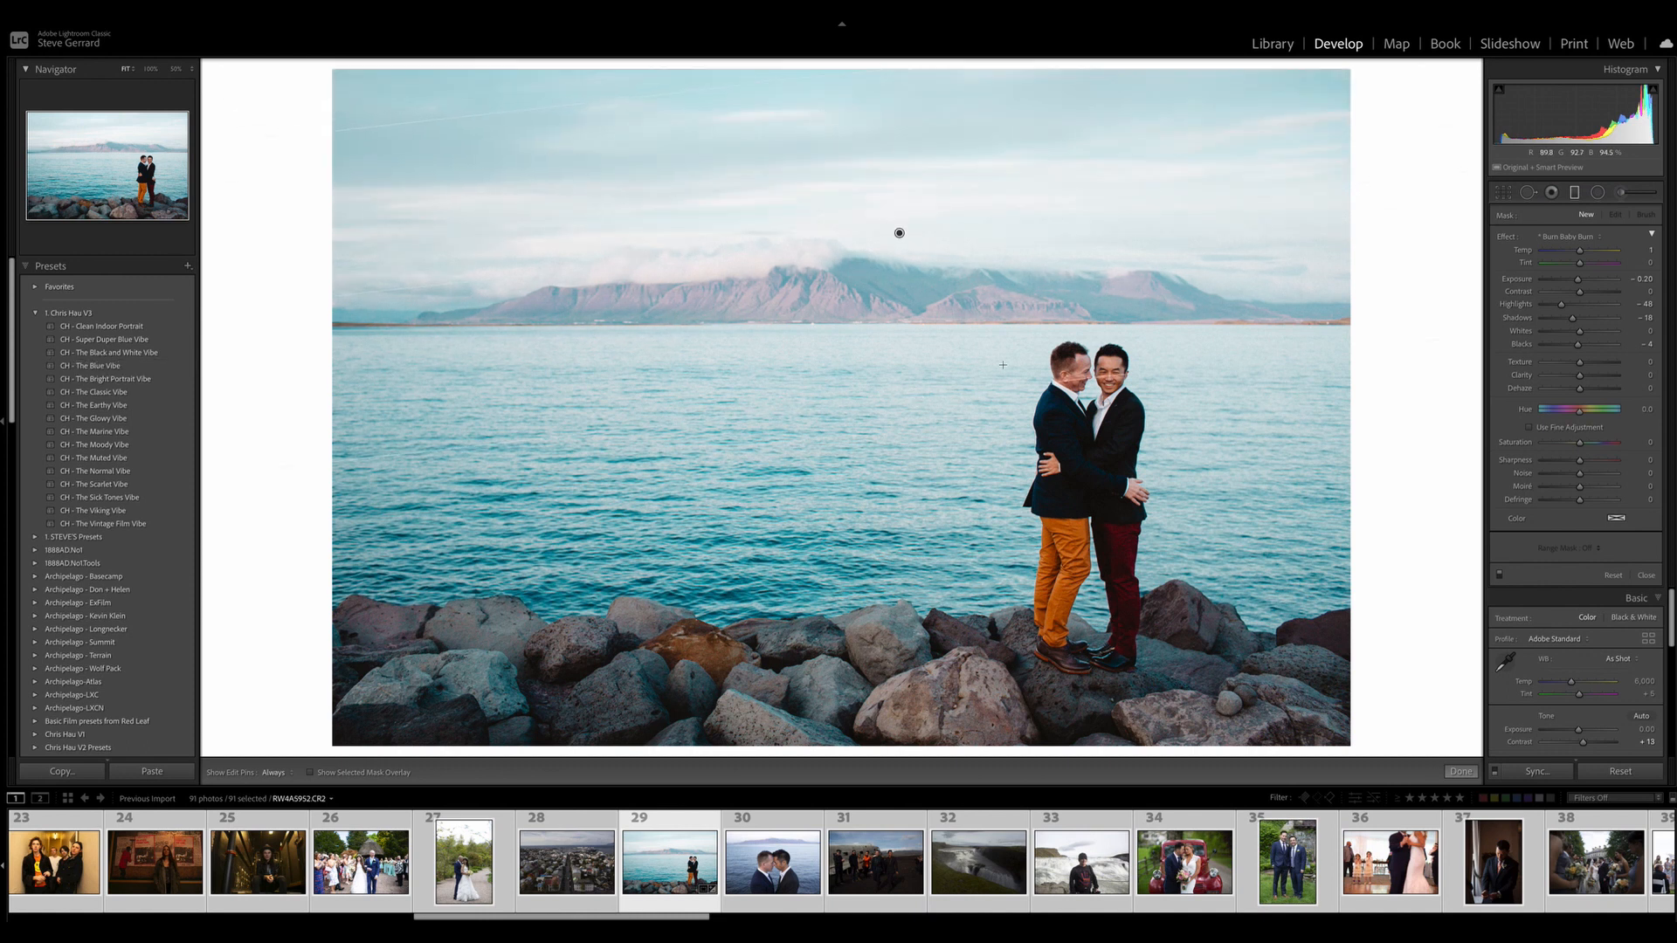
left_click_drag(1578, 280, 1572, 284)
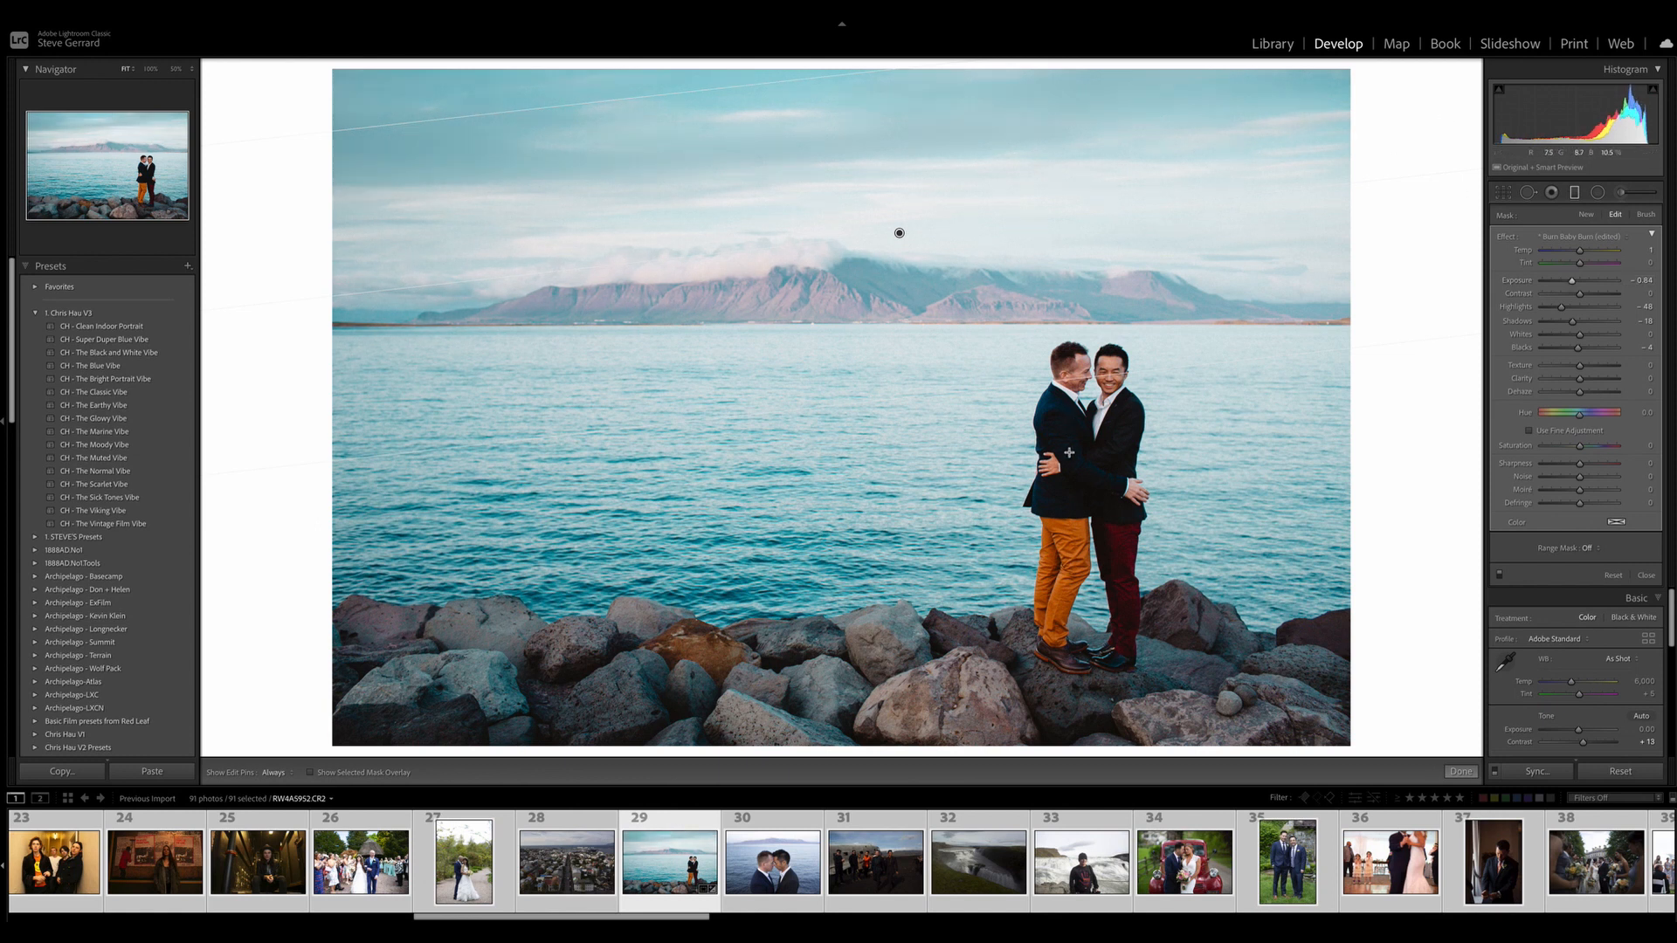
Step: Add a small inverted radial filter with the Dodge - effect over the couple's faces
left_click(1598, 193)
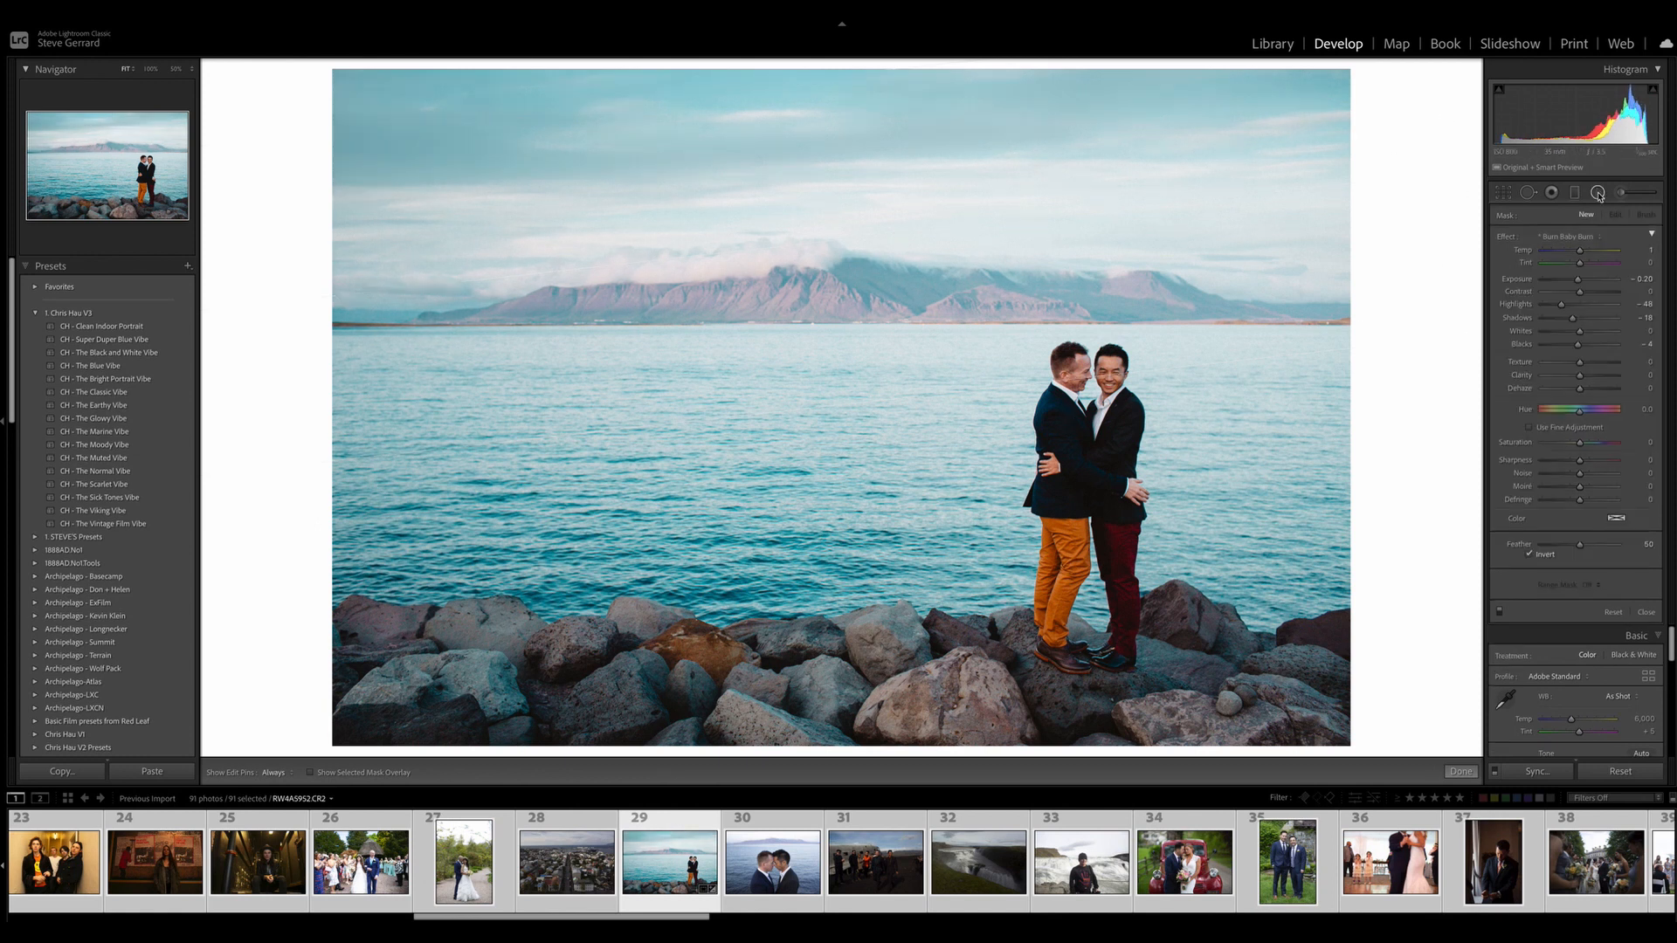
left_click(1577, 237)
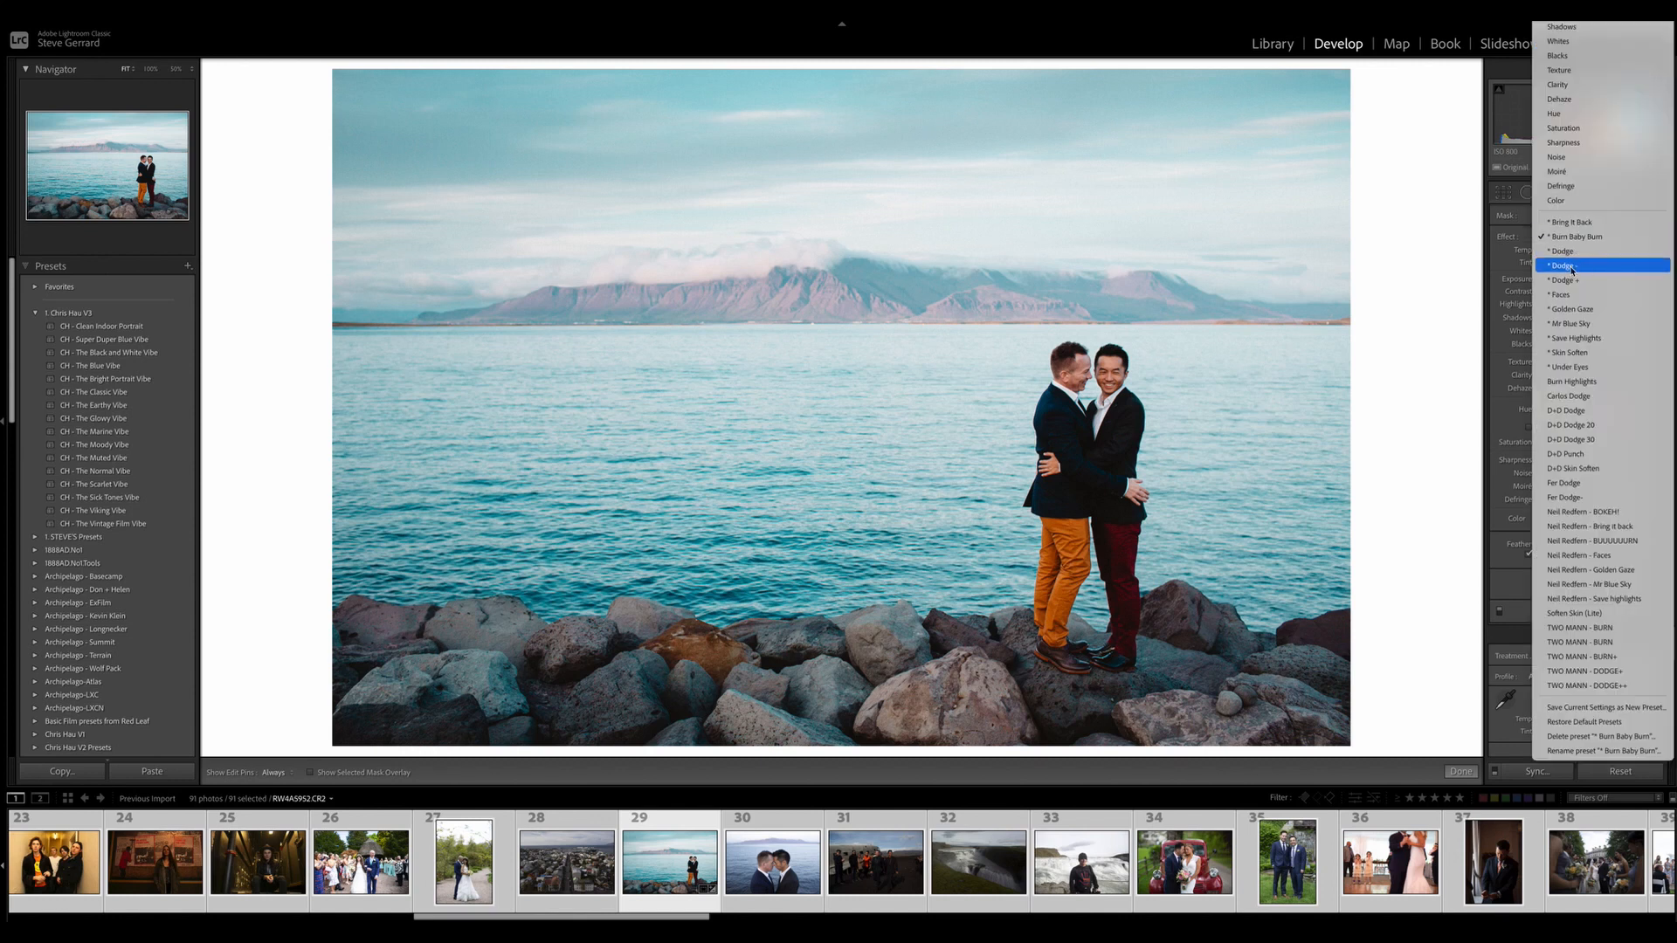
left_click(1586, 262)
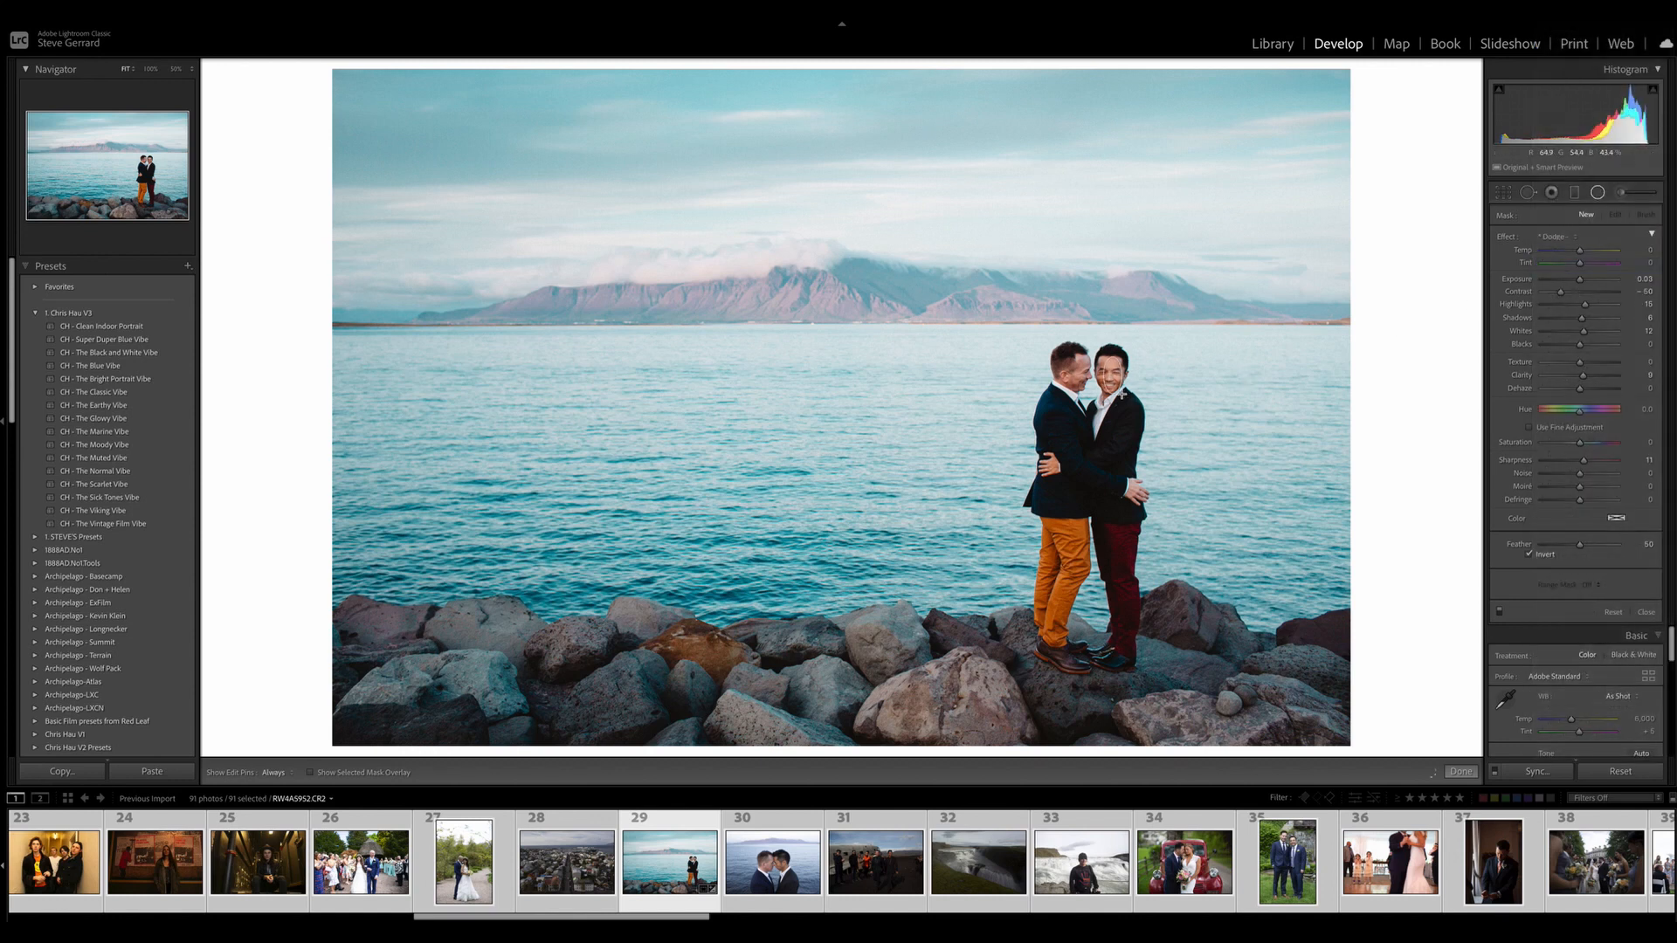
left_click_drag(1110, 374, 1084, 401)
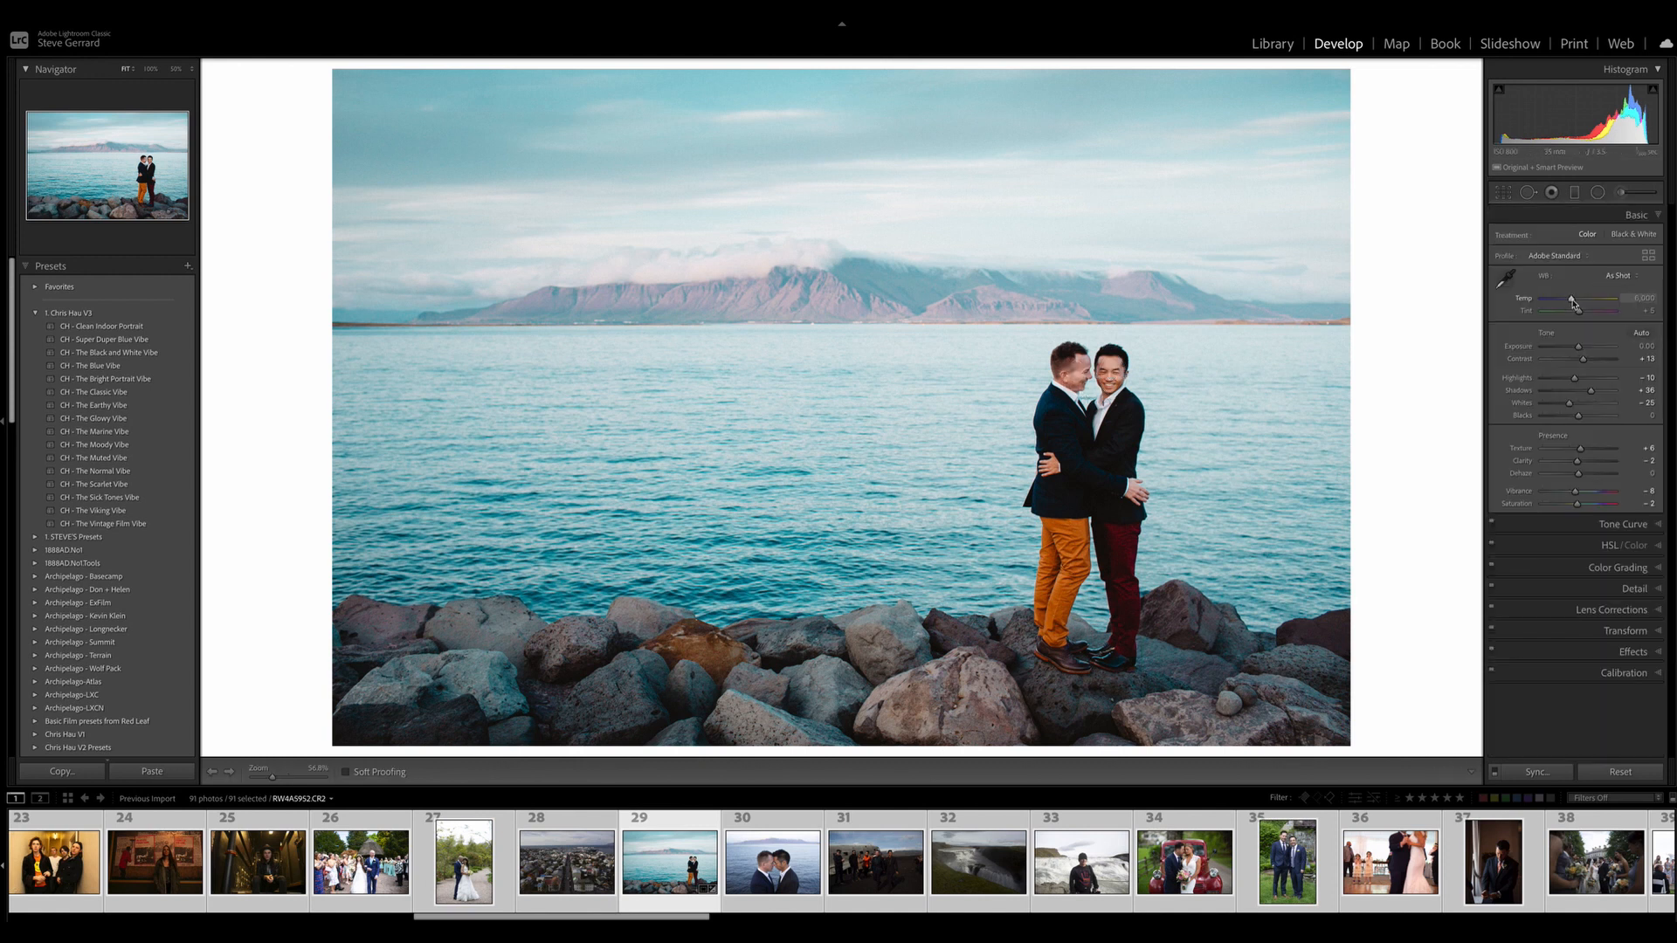
Step: Set the seaside photo's Temp to 6,280, Highlights to about -38 and Blacks to -24, and compare it with the original
left_click_drag(1571, 301, 1575, 307)
left_click_drag(1574, 378, 1565, 384)
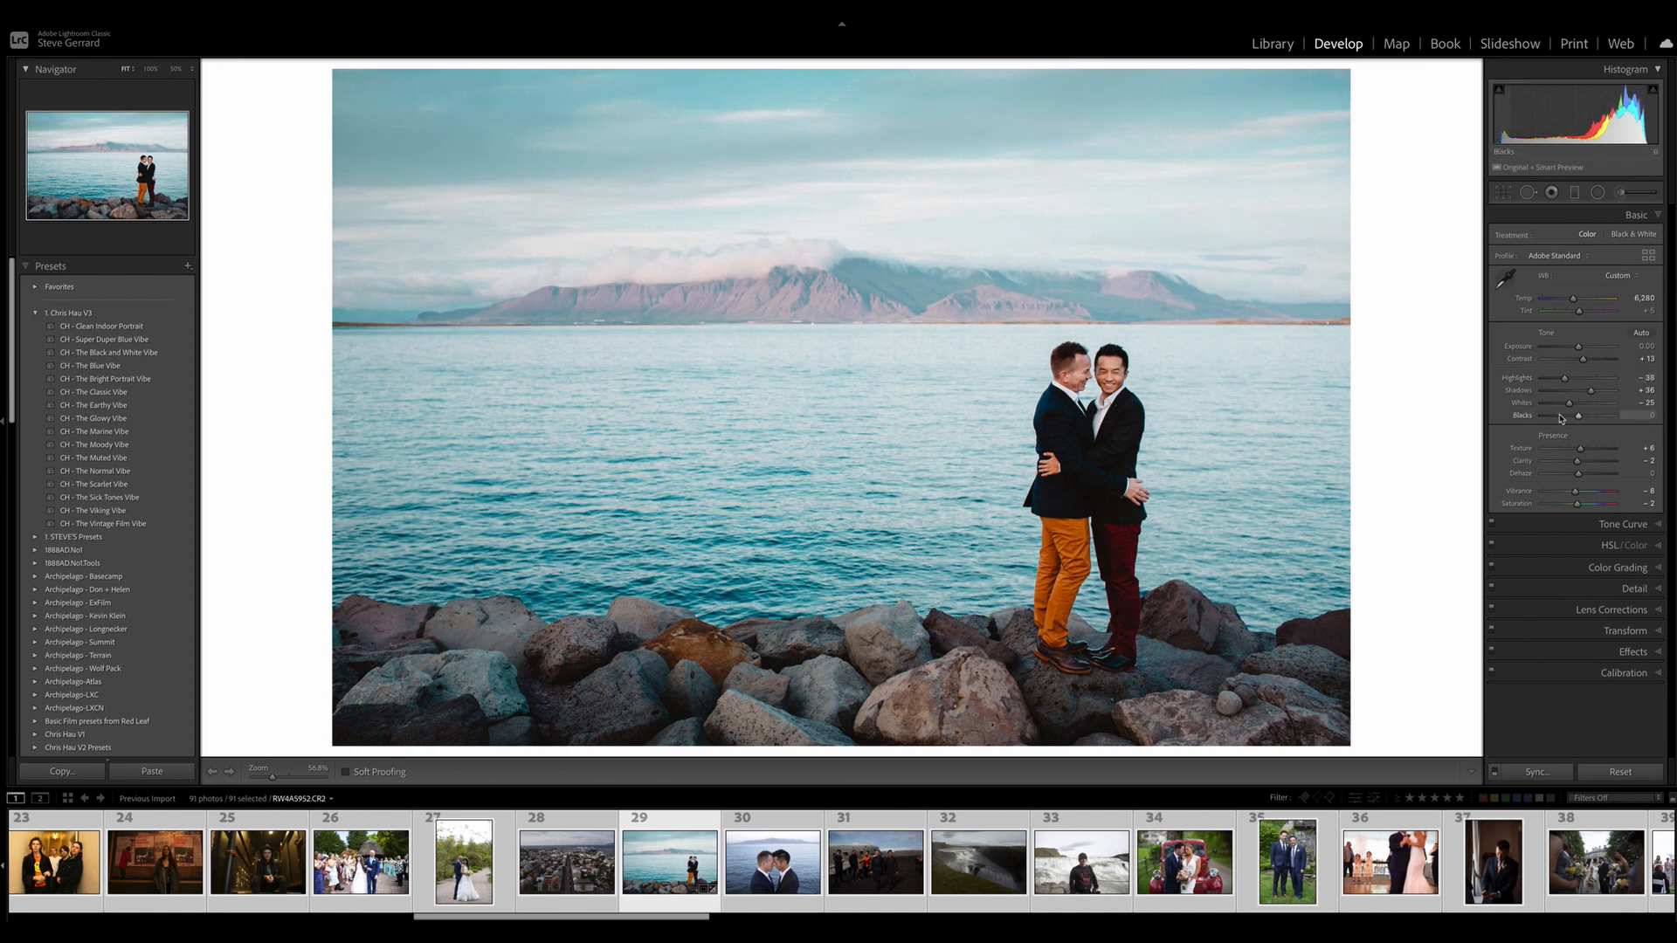
left_click(1571, 420)
left_click_drag(1570, 419, 1571, 419)
key("backslash")
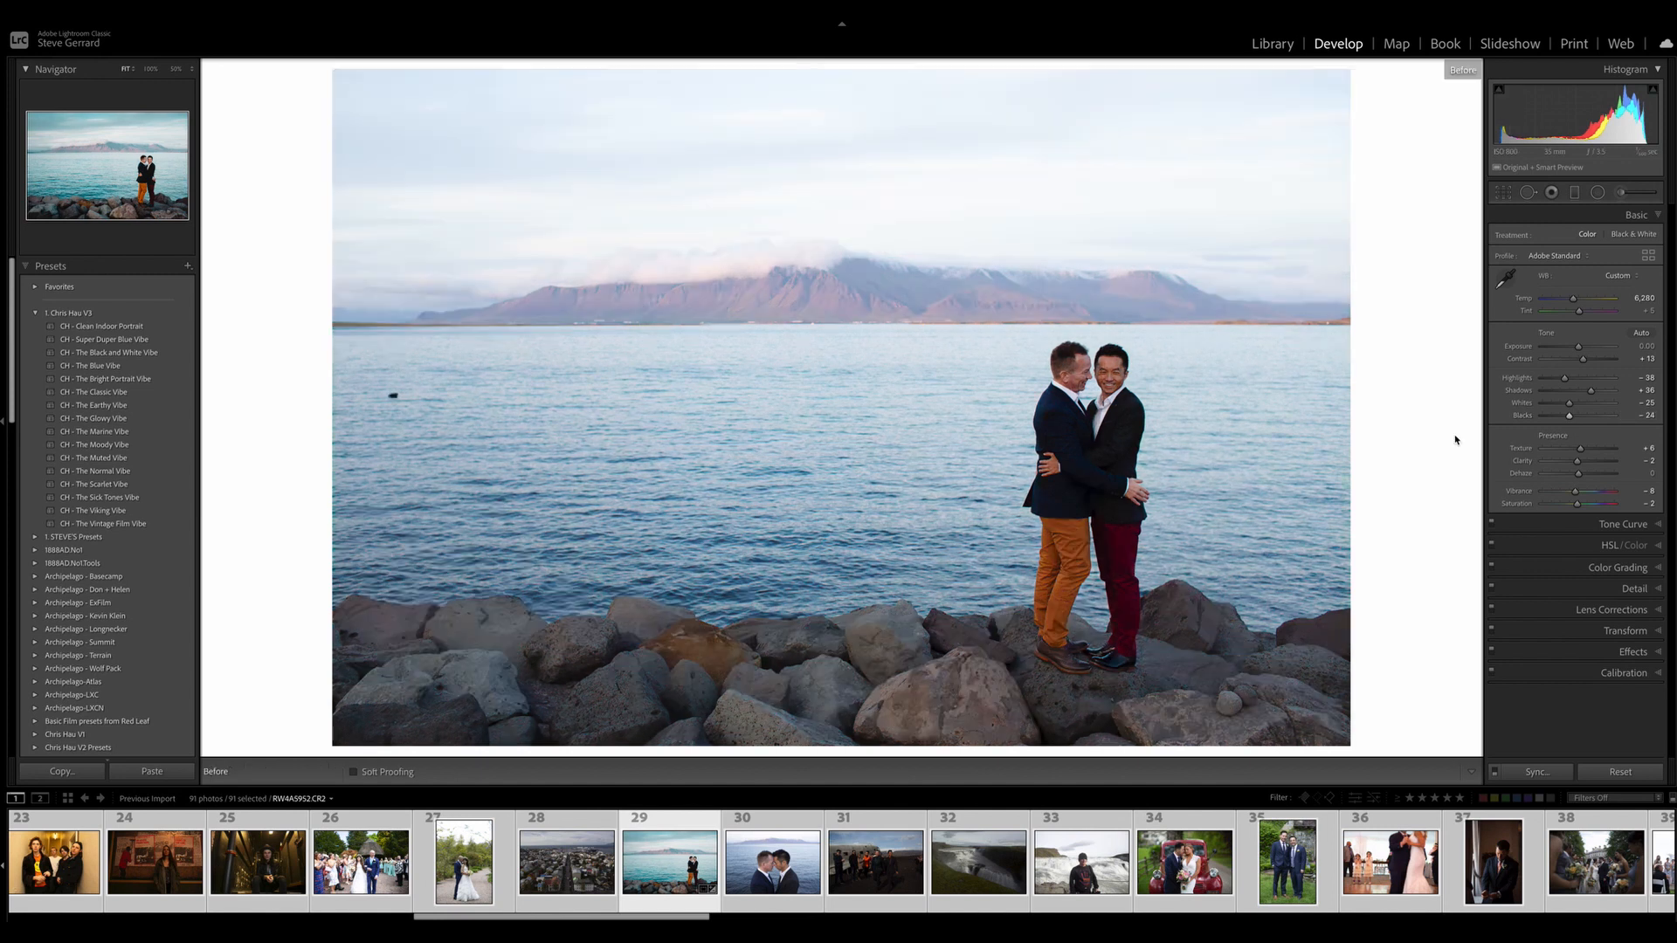
key("backslash")
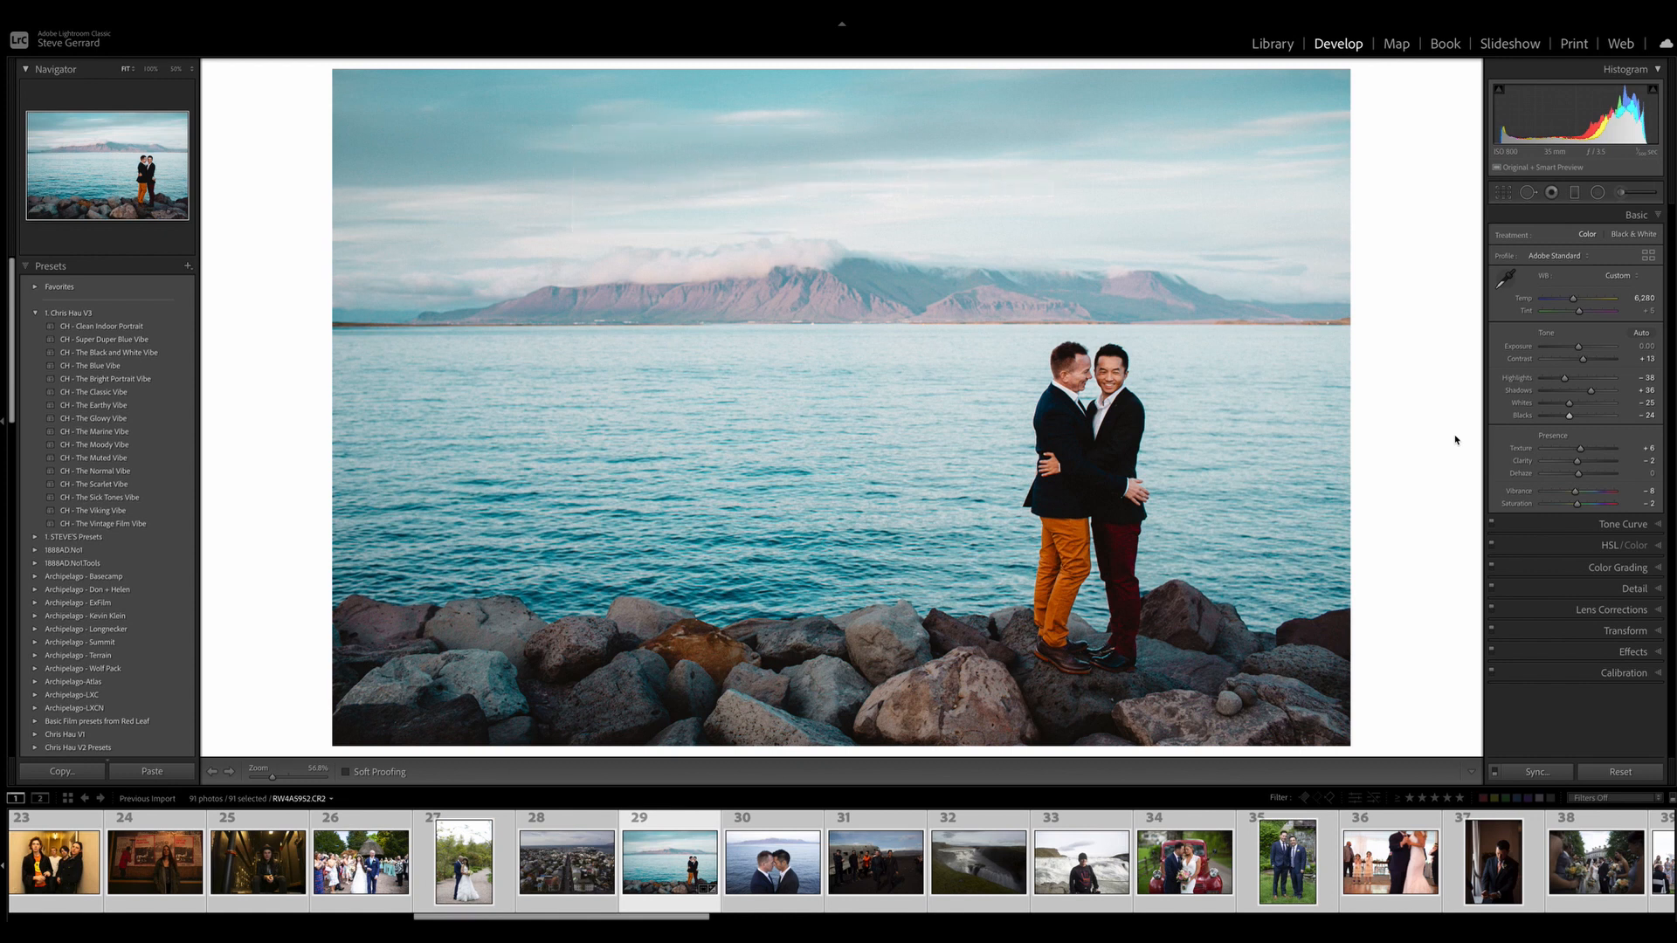
Step: Open the photo of the two men walking past the plane wreck and set its Exposure to +1.55
left_click(876, 865)
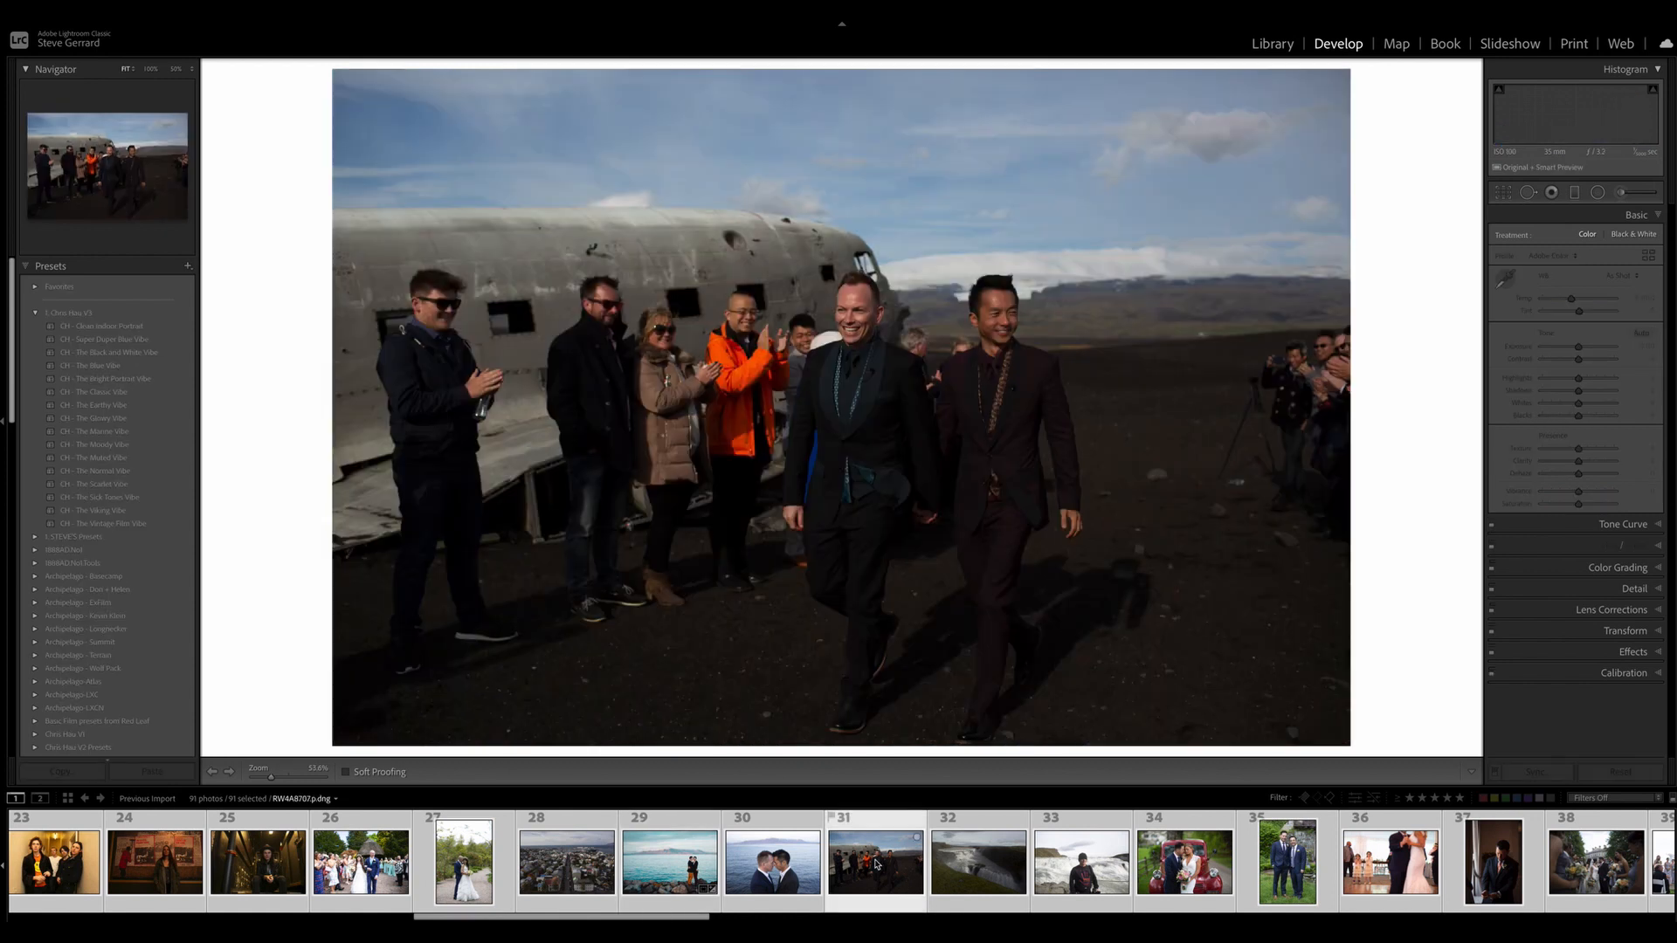
left_click_drag(1578, 347, 1589, 347)
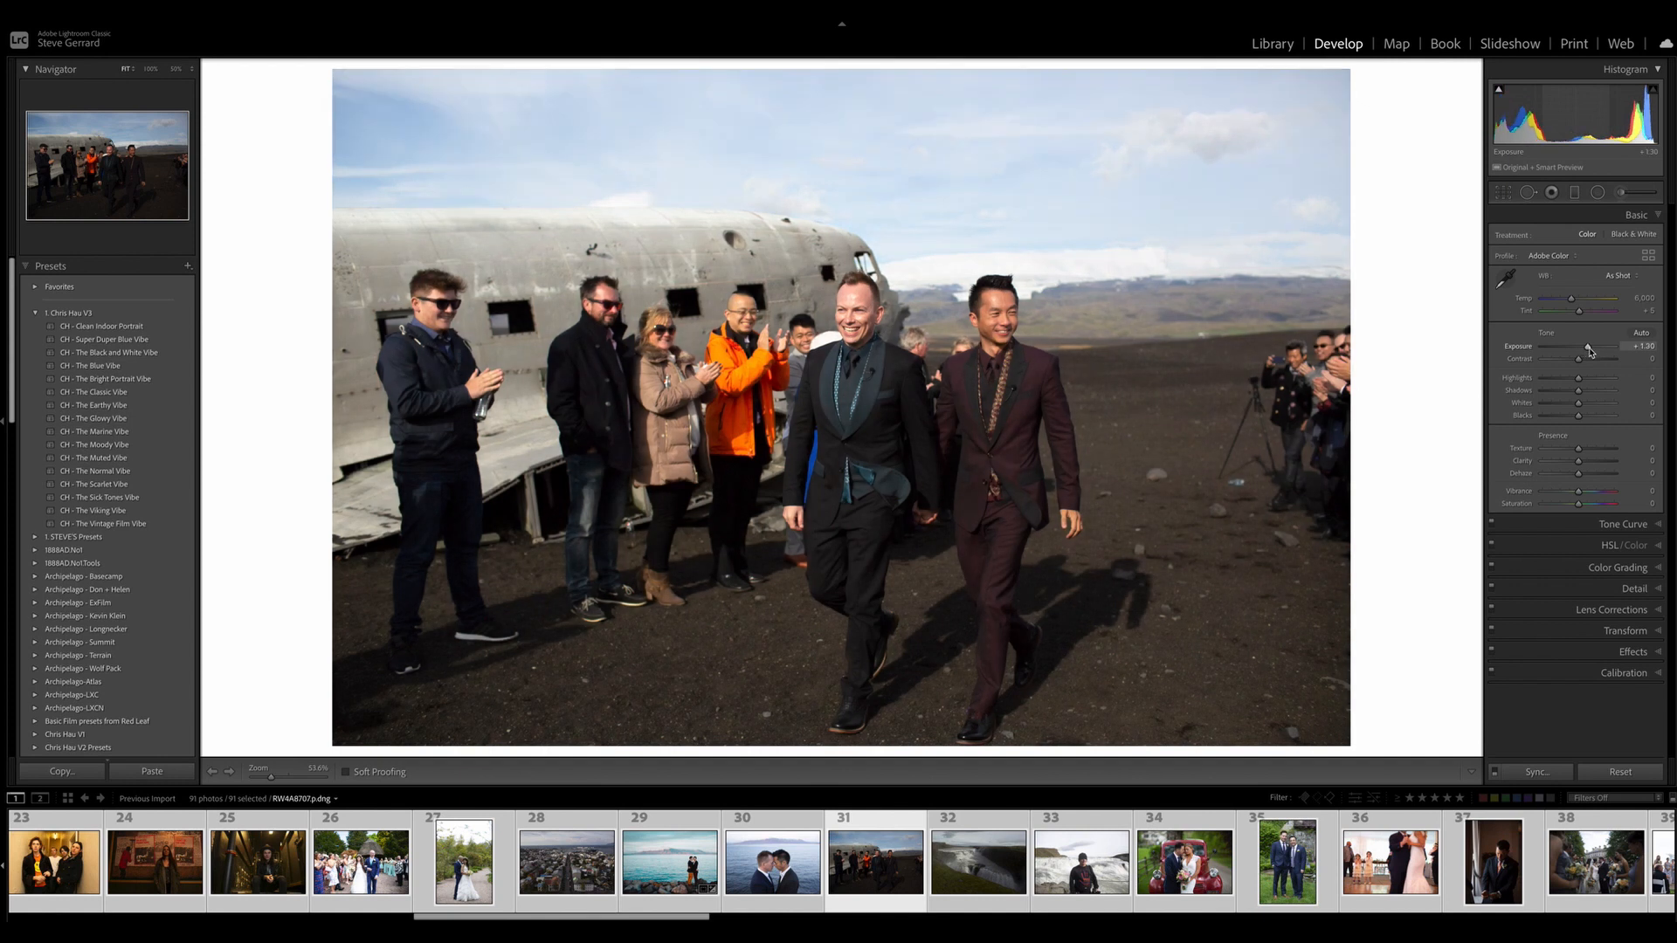
left_click_drag(1589, 349, 1592, 348)
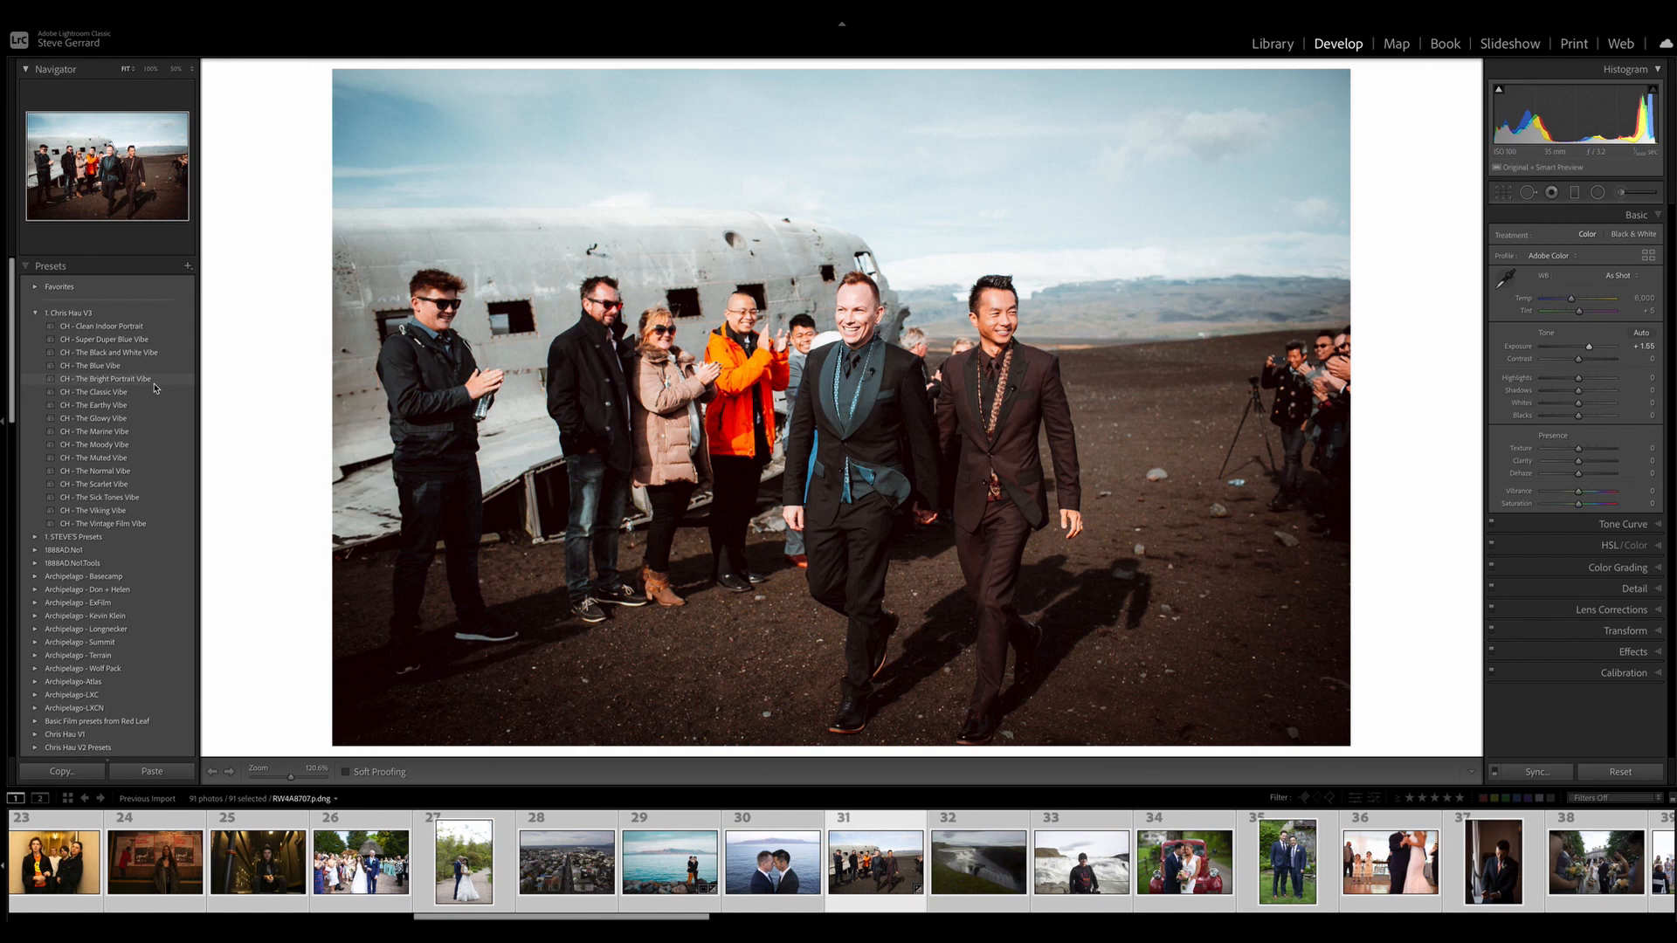
Step: Apply the CH - The Bright Portrait Vibe preset and set Highlights to about -95, Shadows to +71 and Exposure to +1.45
left_click(154, 380)
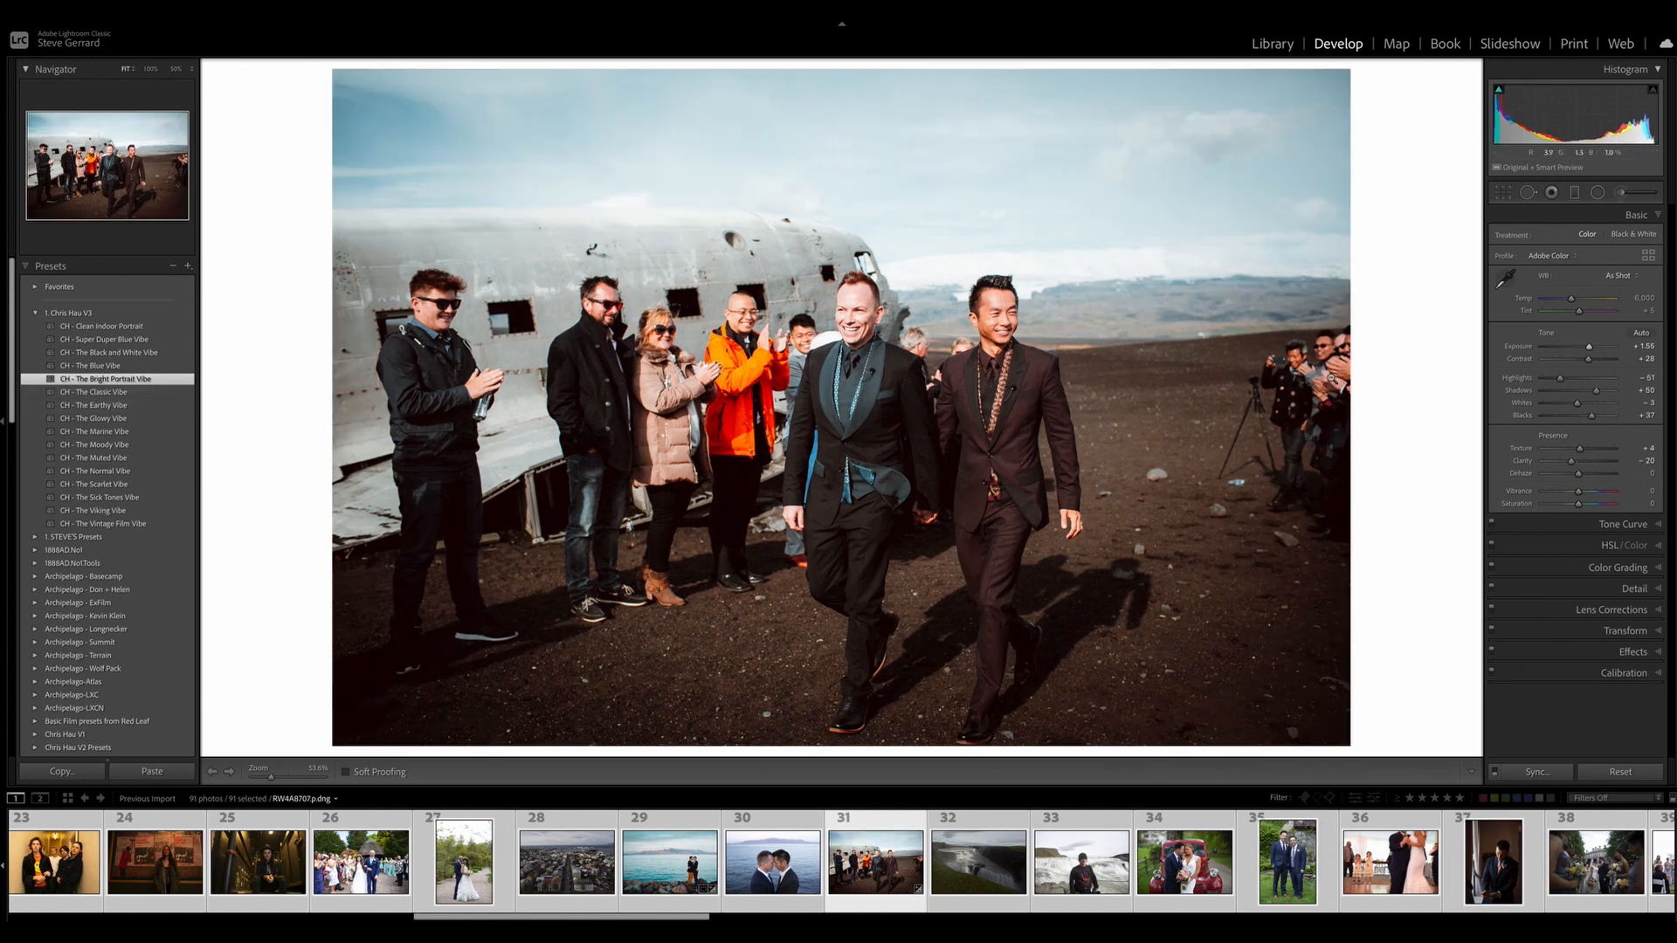
left_click_drag(1548, 381, 1588, 349)
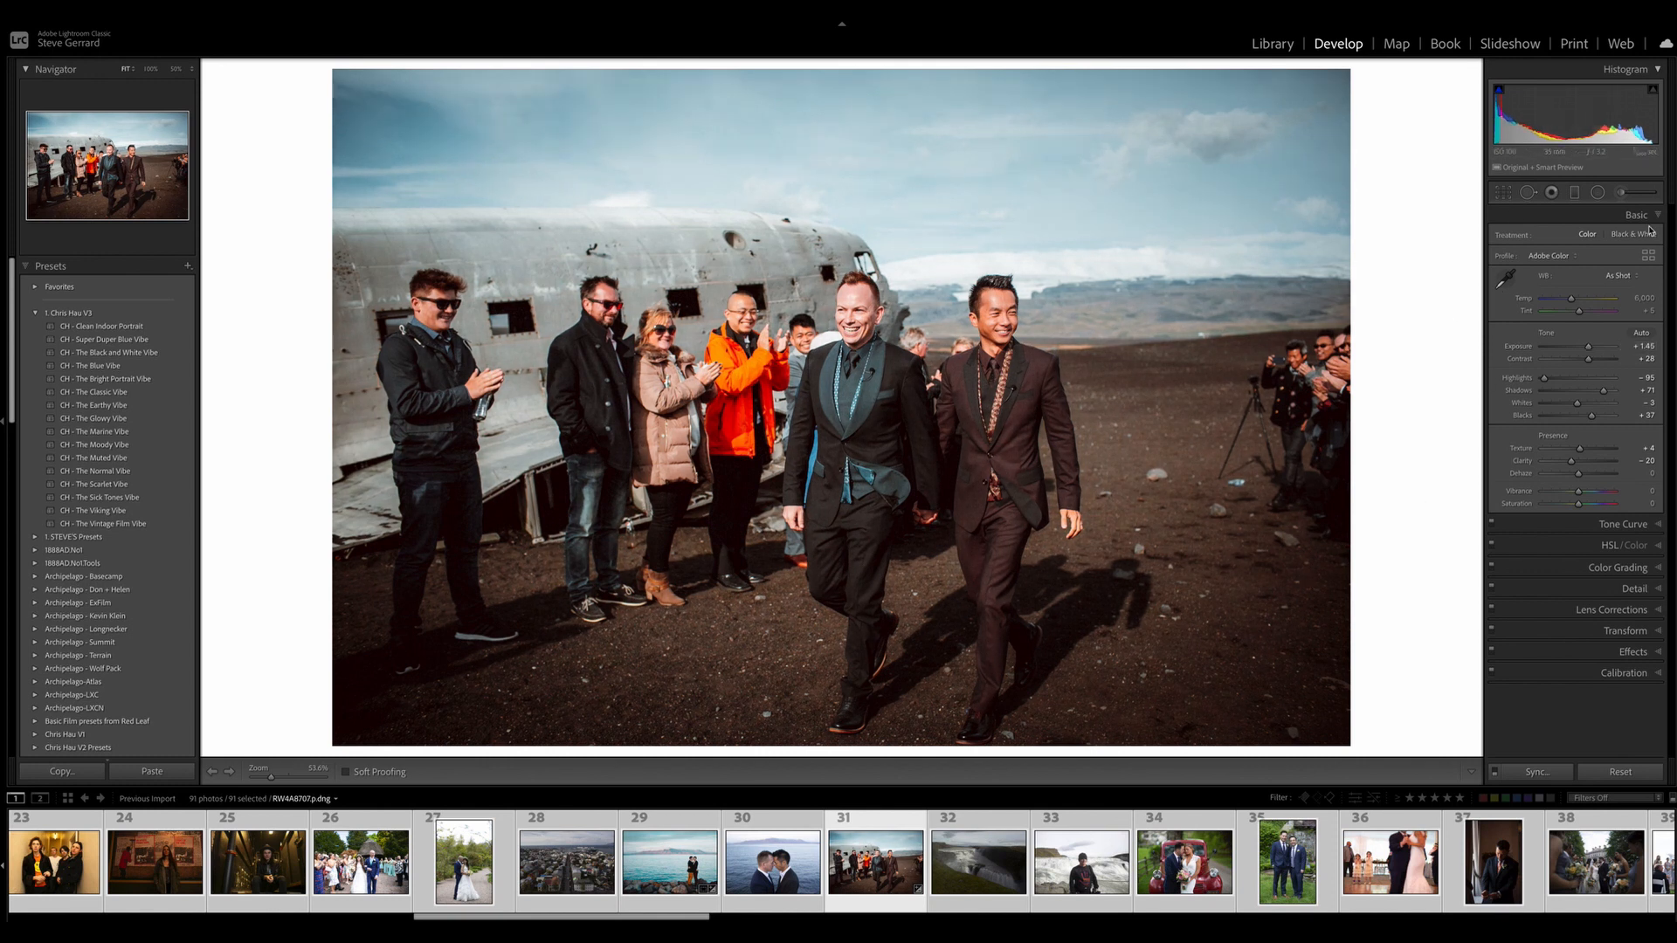
Step: Add a Dodge - graduated filter over the dark foreground and a large inverted Mr Blue Sky radial filter across the sky
left_click(1573, 194)
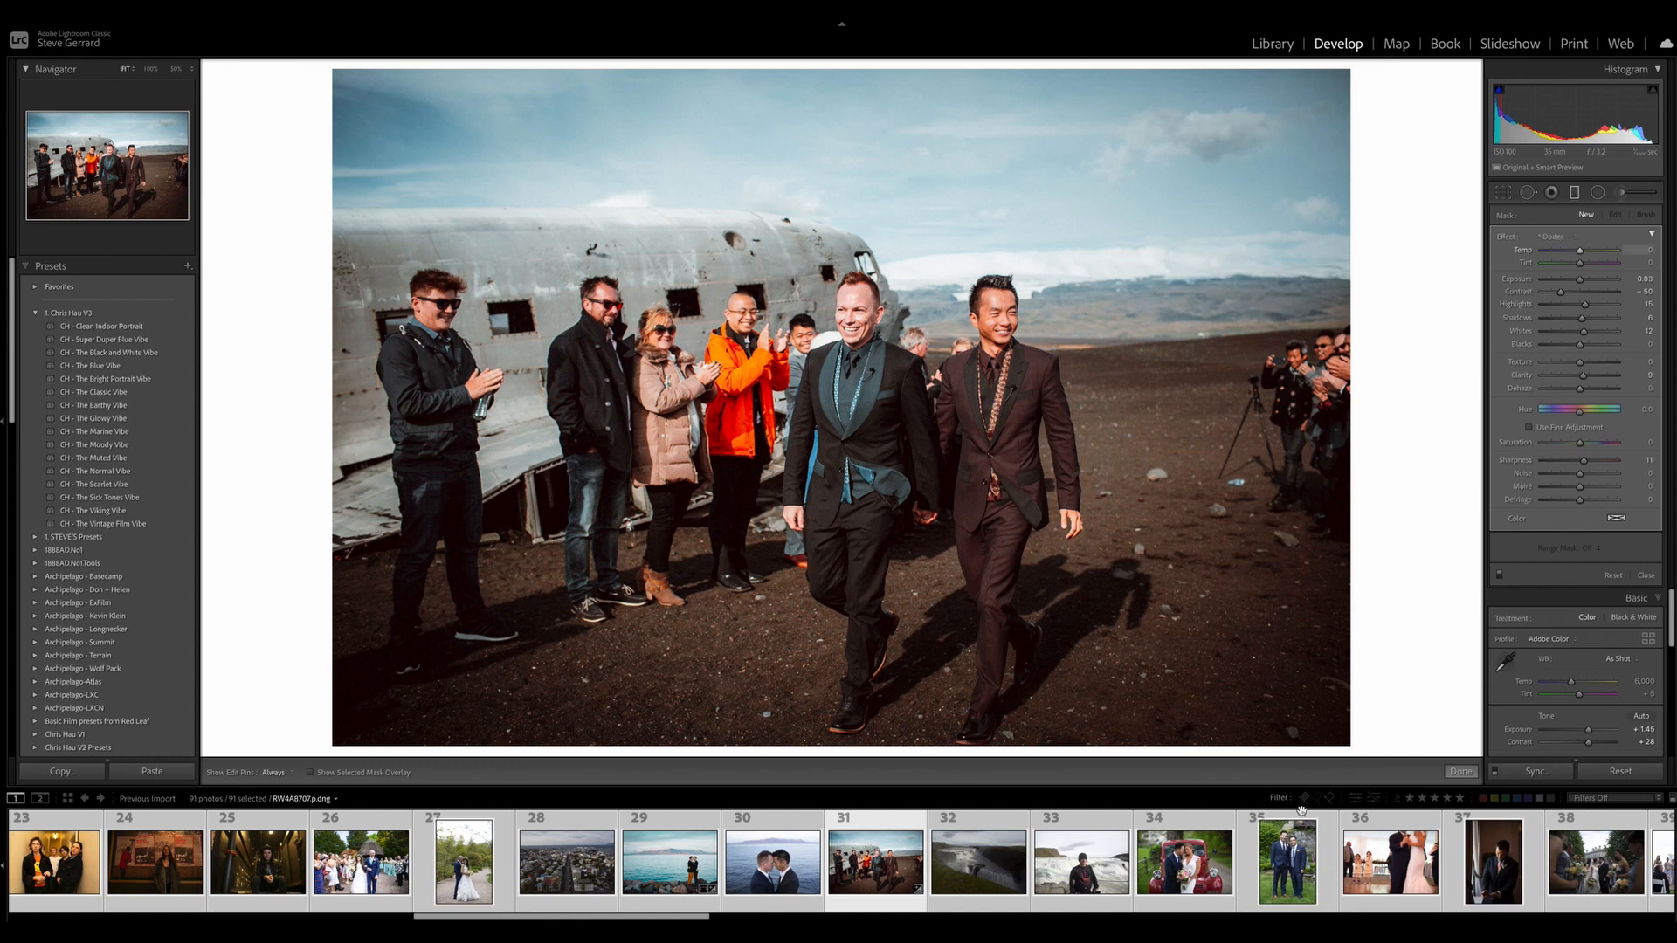
left_click_drag(1405, 717, 1398, 454)
left_click(1598, 194)
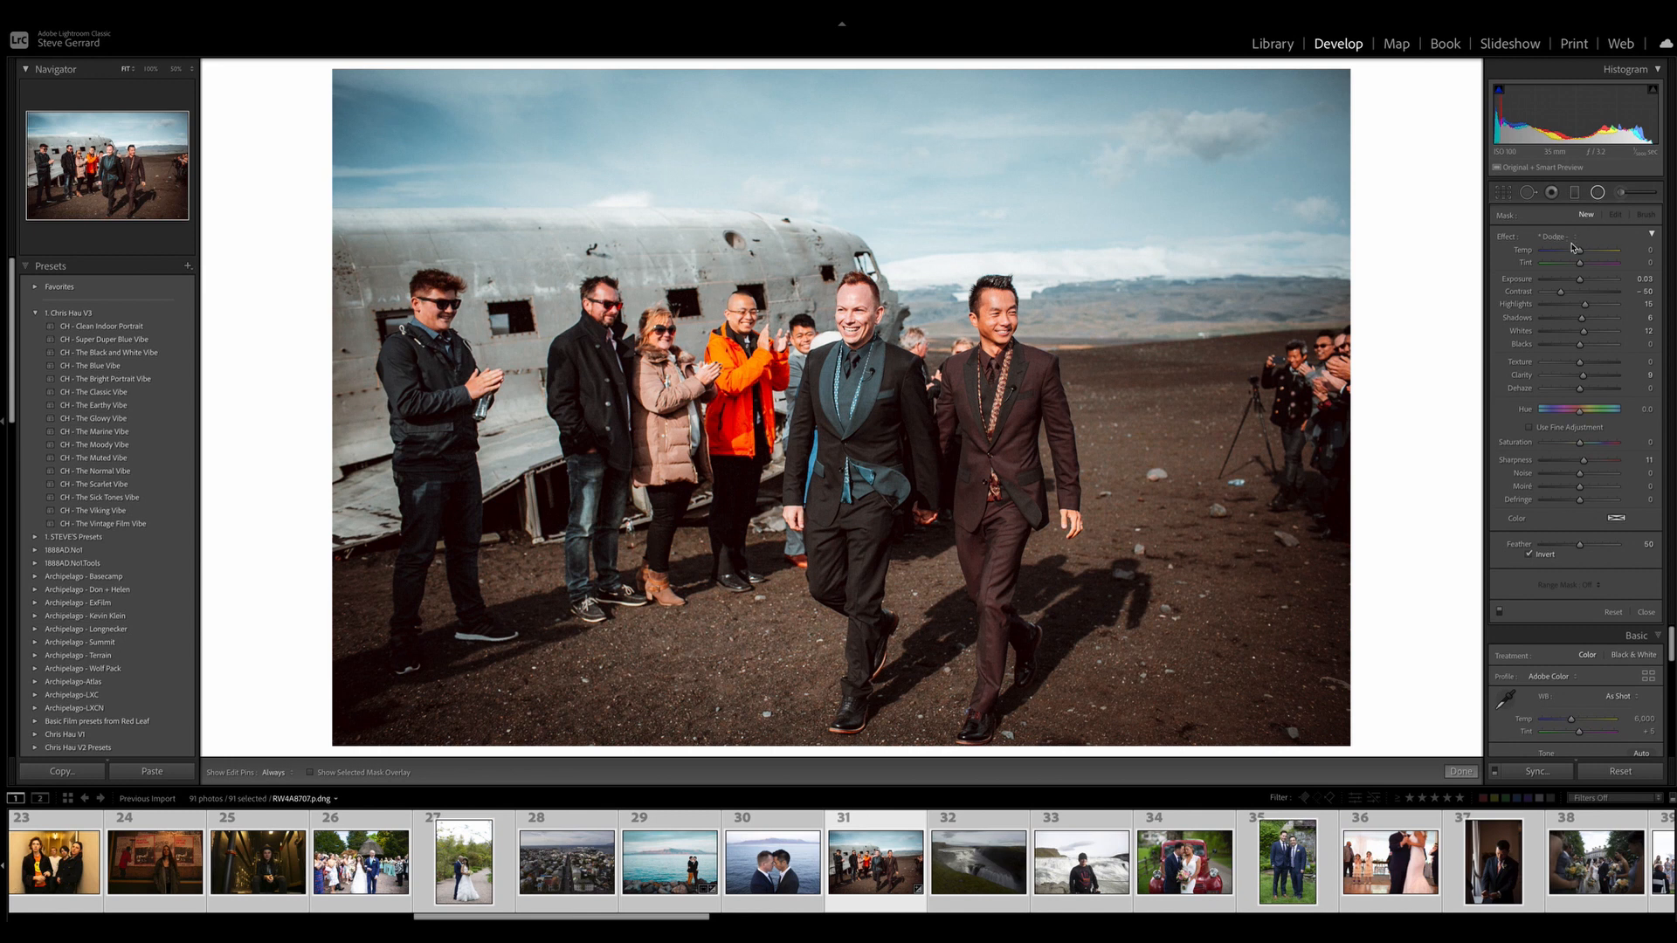
left_click(1569, 241)
left_click(1574, 208)
left_click_drag(1100, 164, 1478, 282)
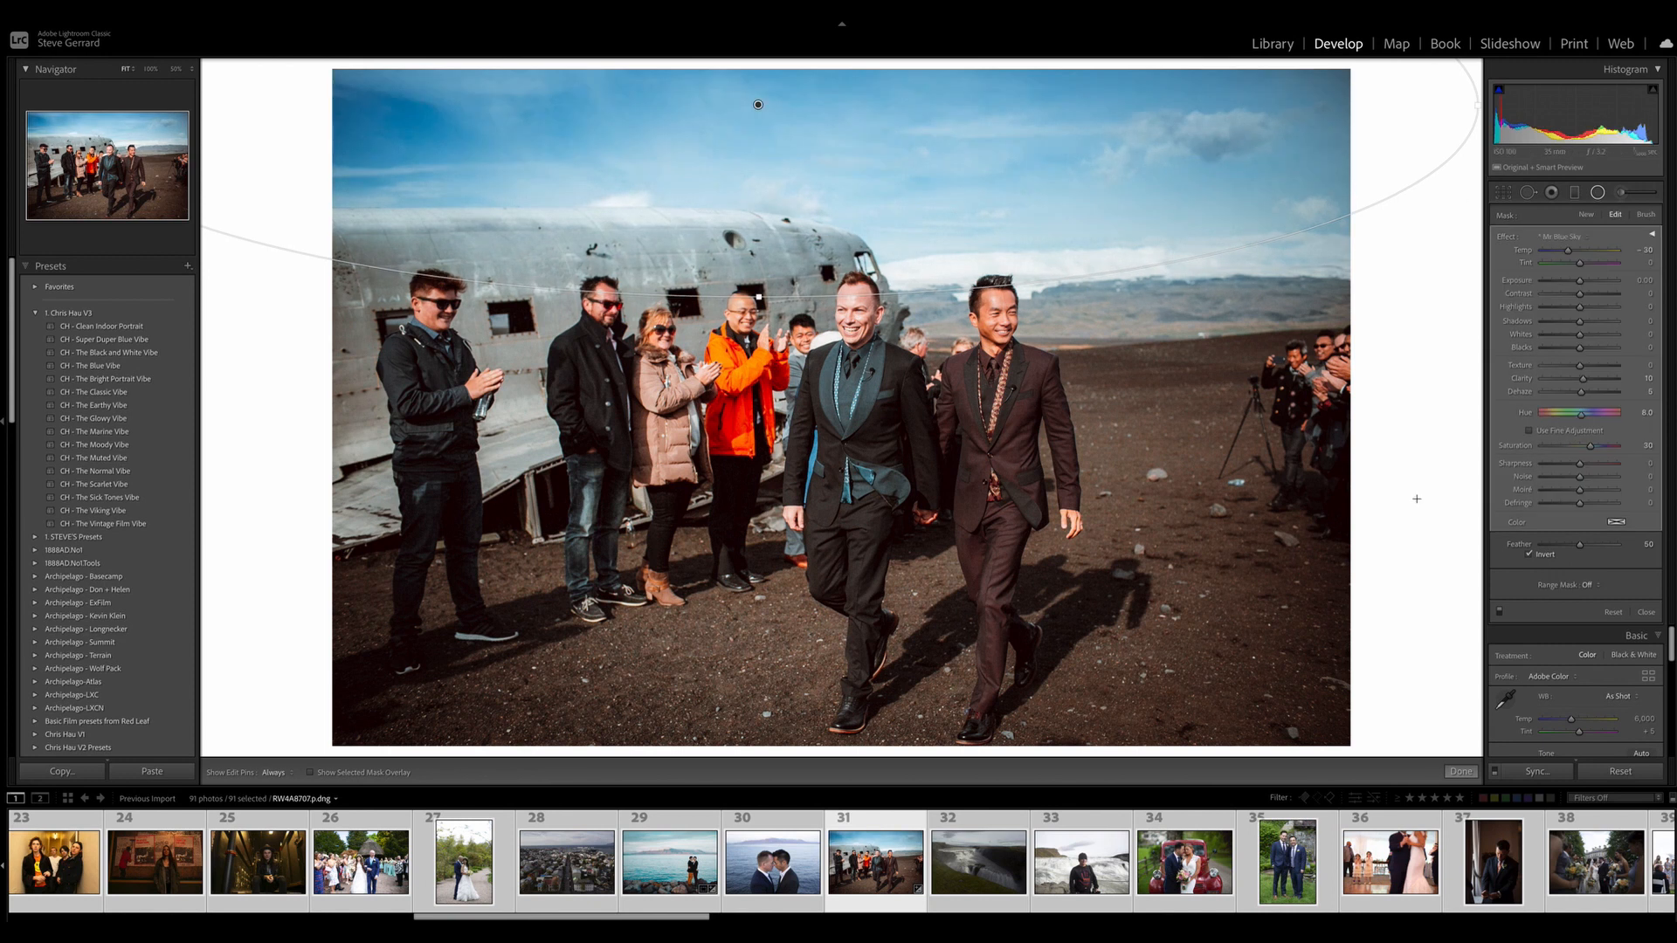
left_click(1598, 192)
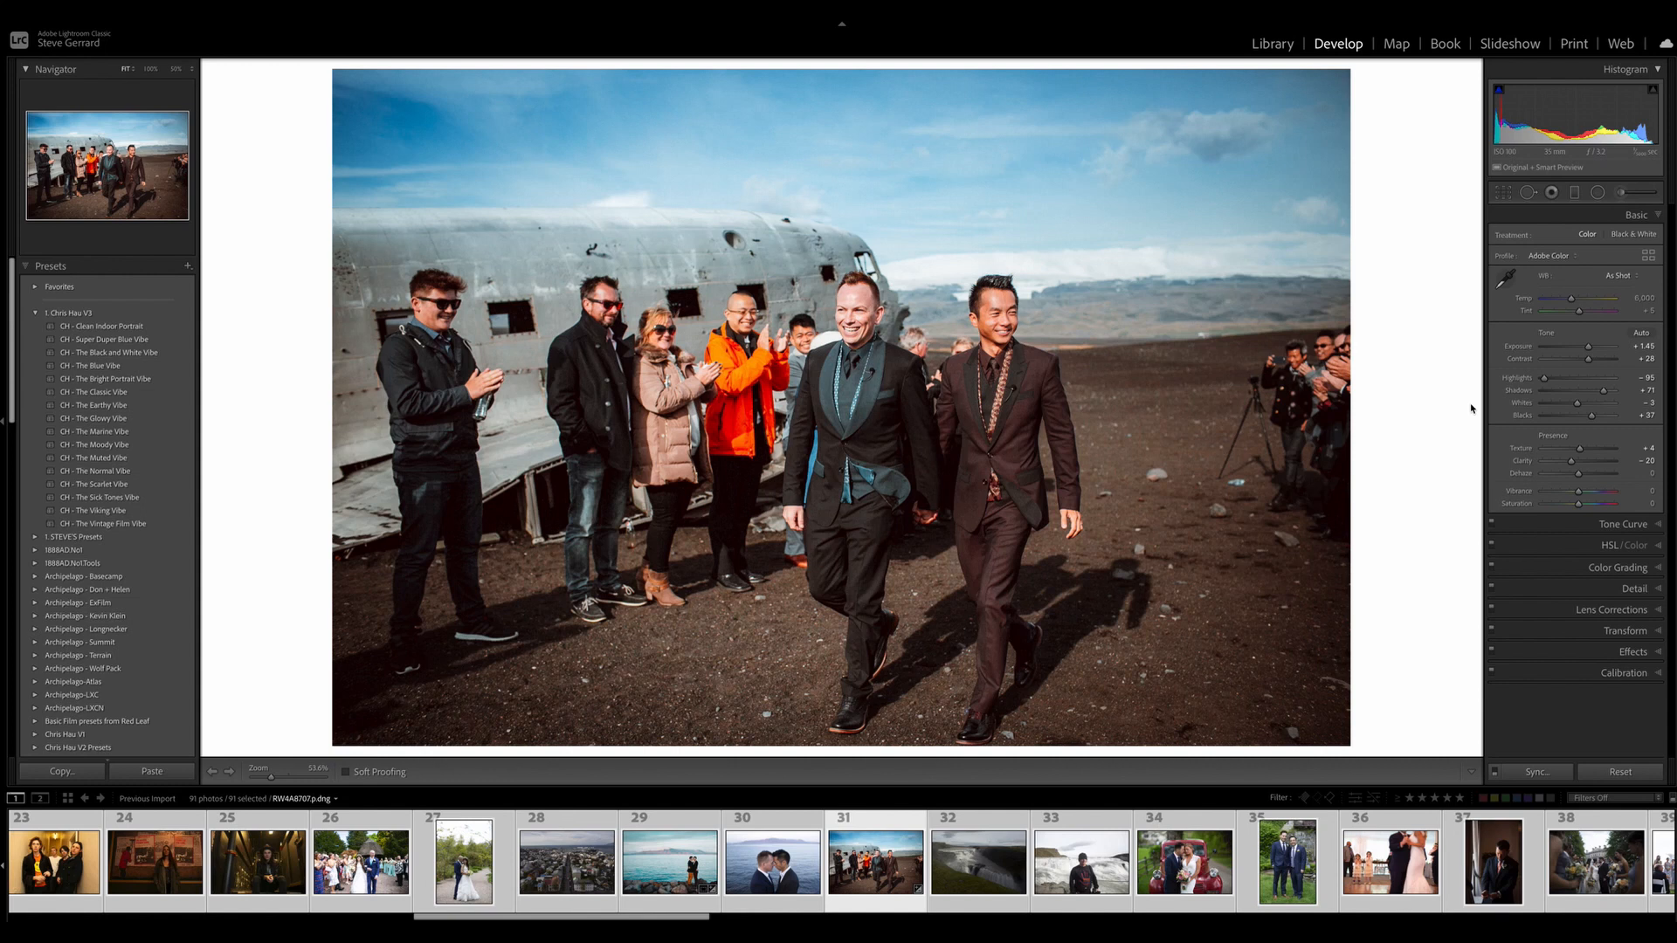
Step: Compare the plane wreck photo with its original and lower its Whites
key("backslash")
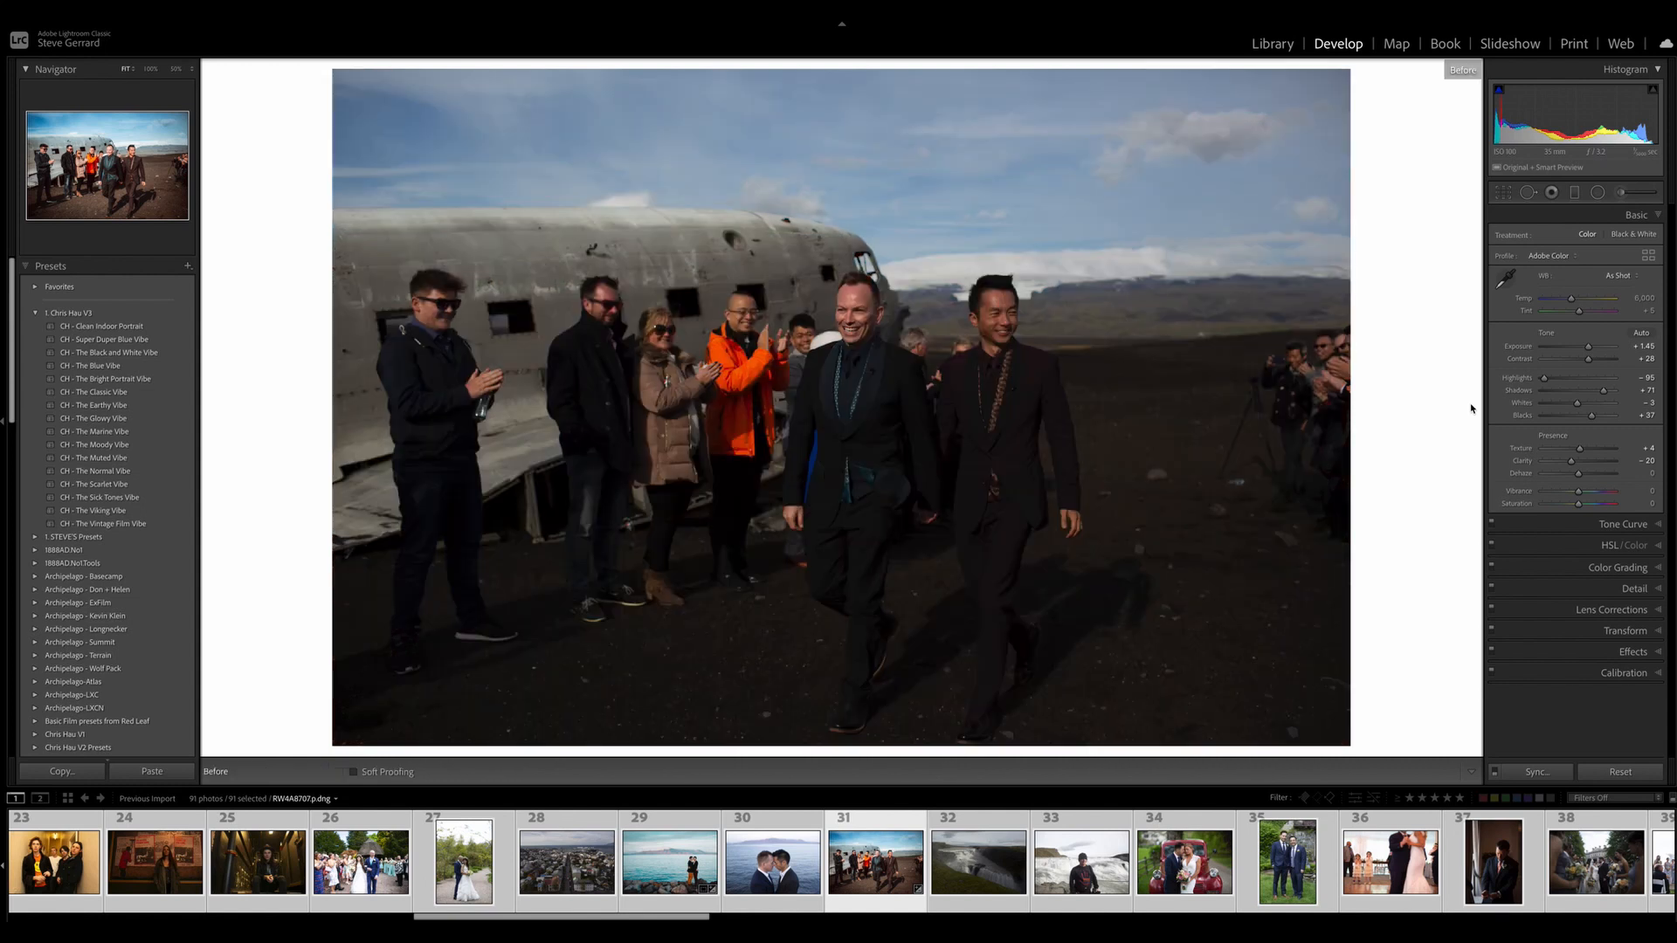
key("backslash")
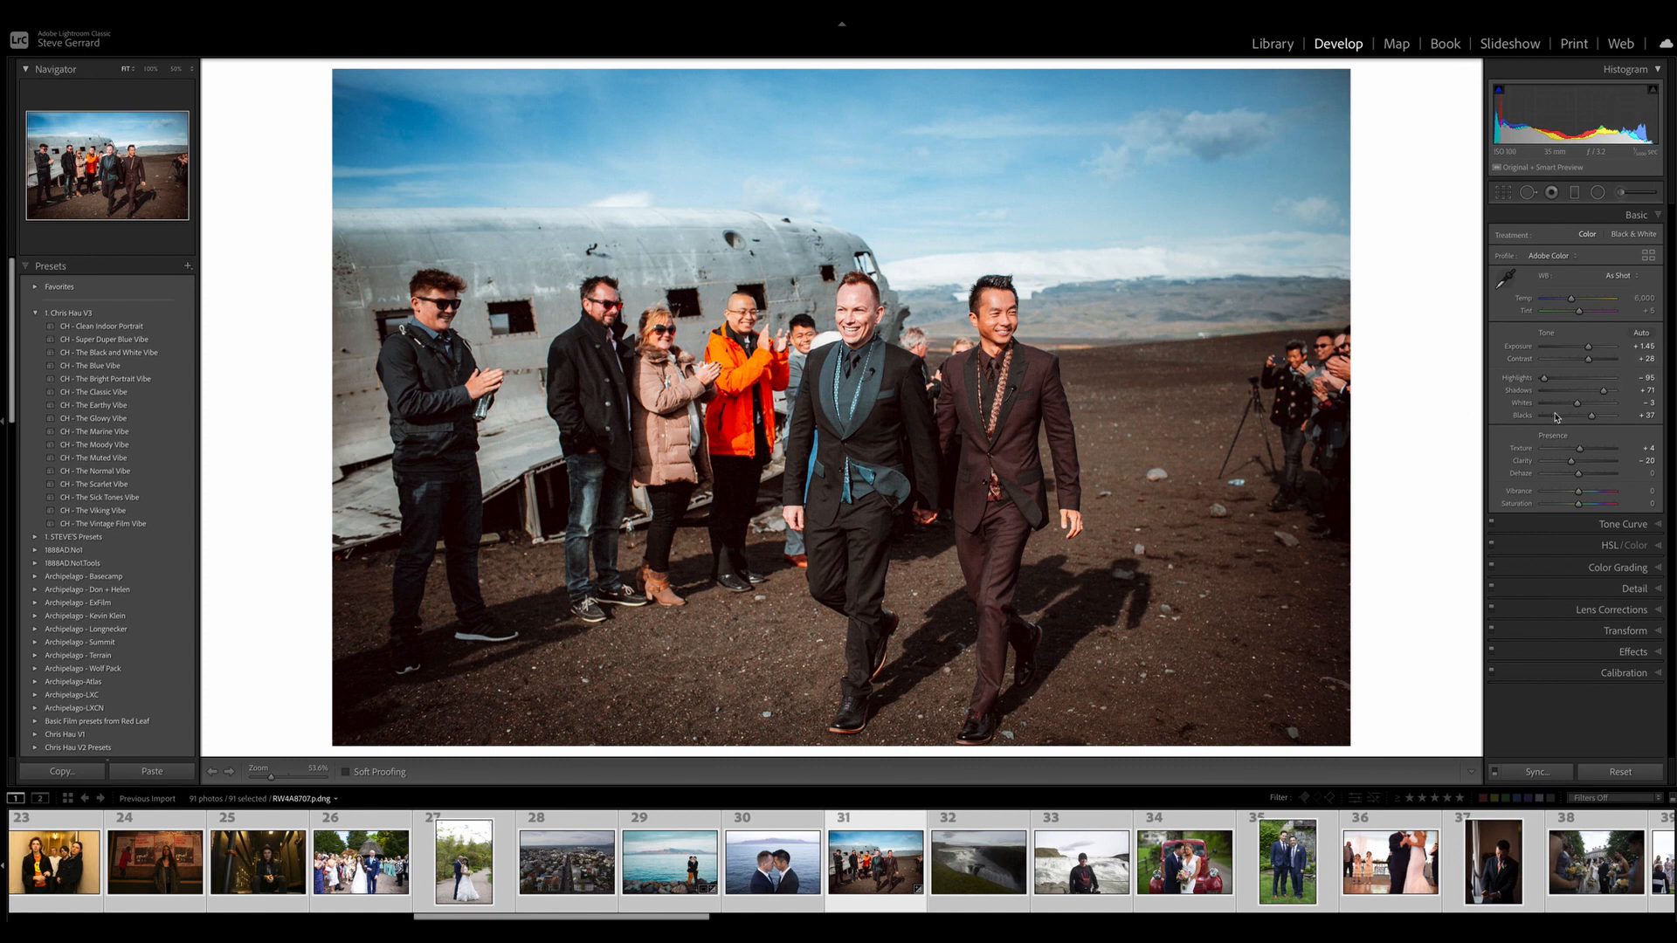
left_click_drag(1577, 403, 1566, 405)
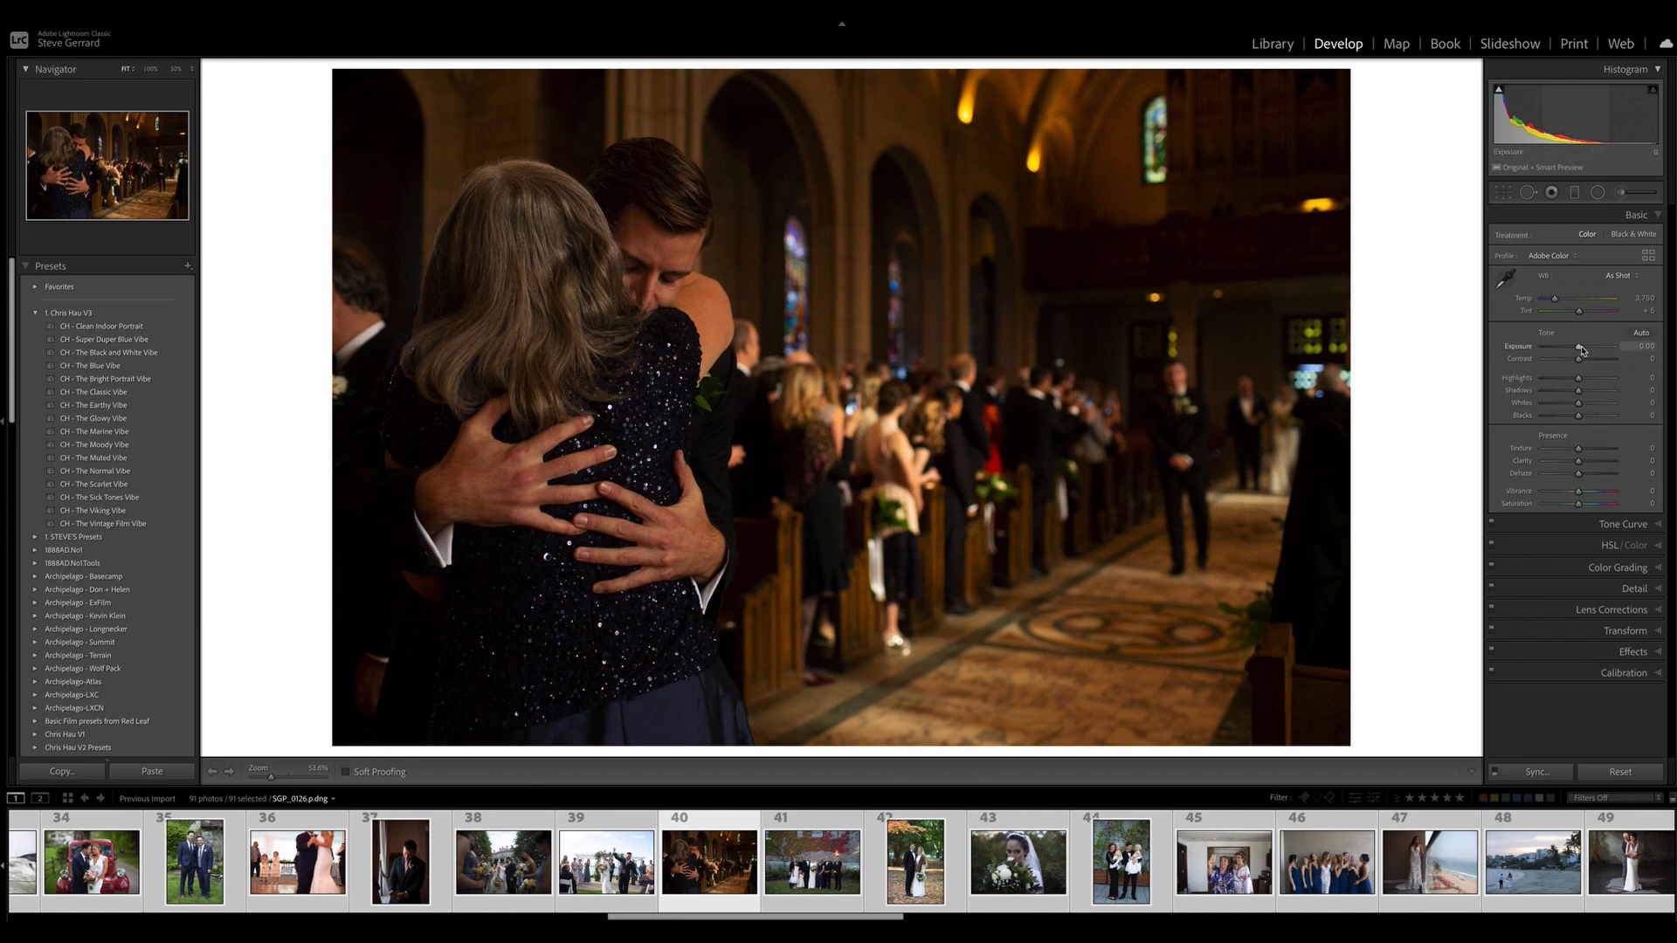
Step: Set the church hug photo's Exposure to +0.75 and its Temp to 3,323
left_click_drag(1580, 350, 1586, 350)
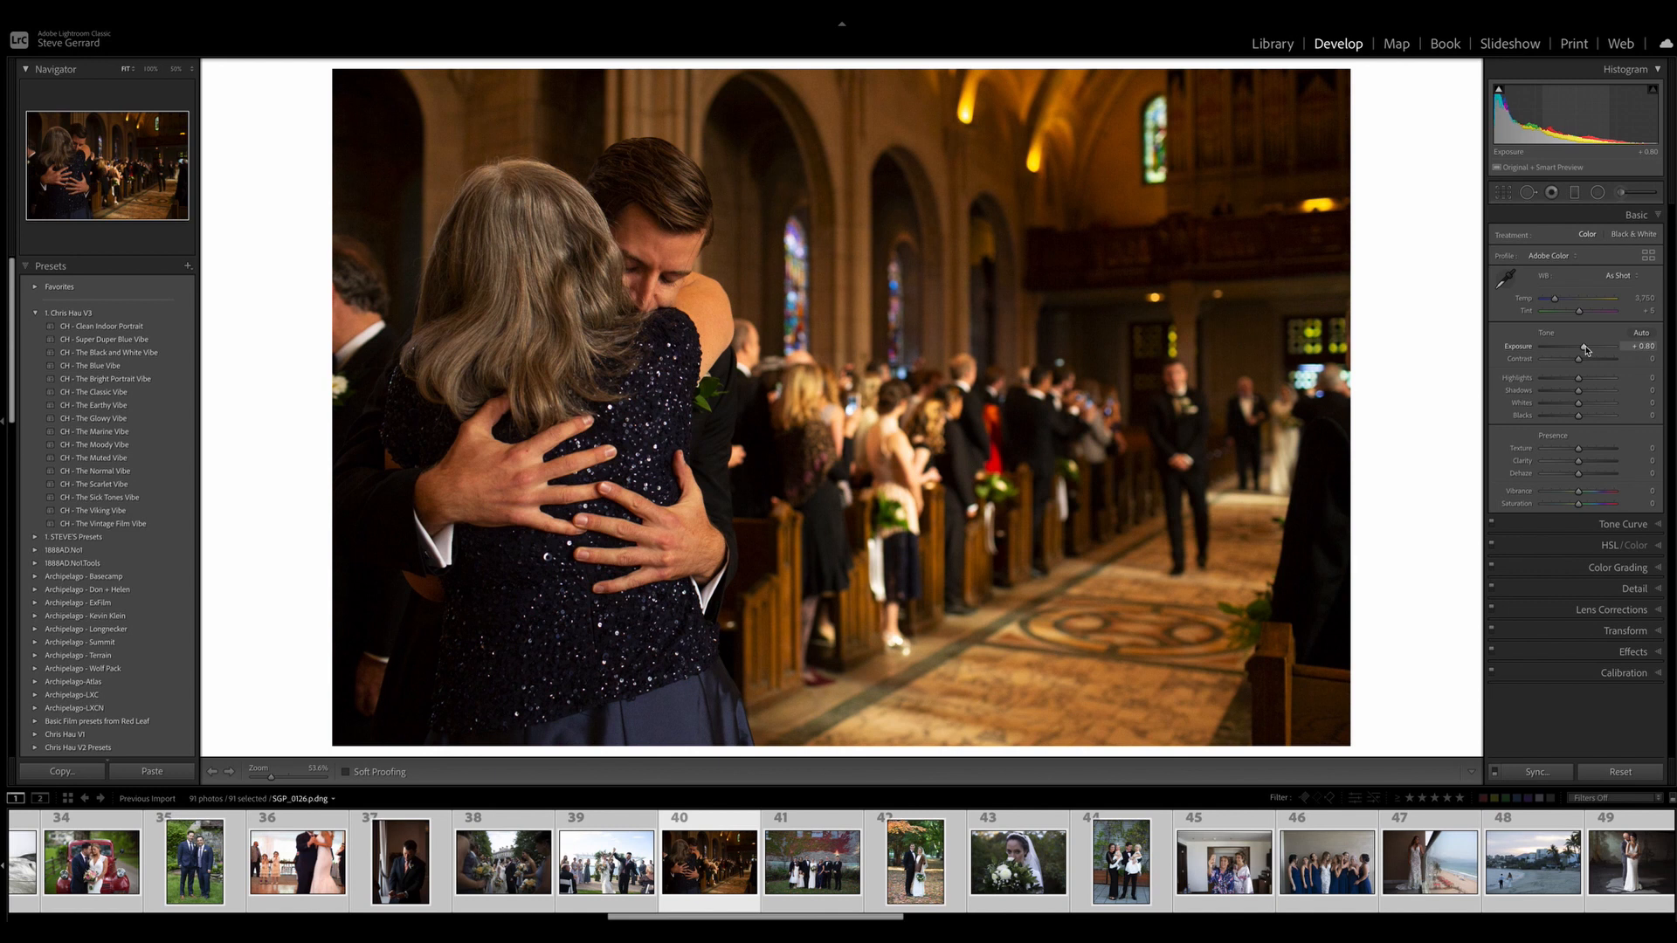
left_click_drag(1554, 299, 1585, 350)
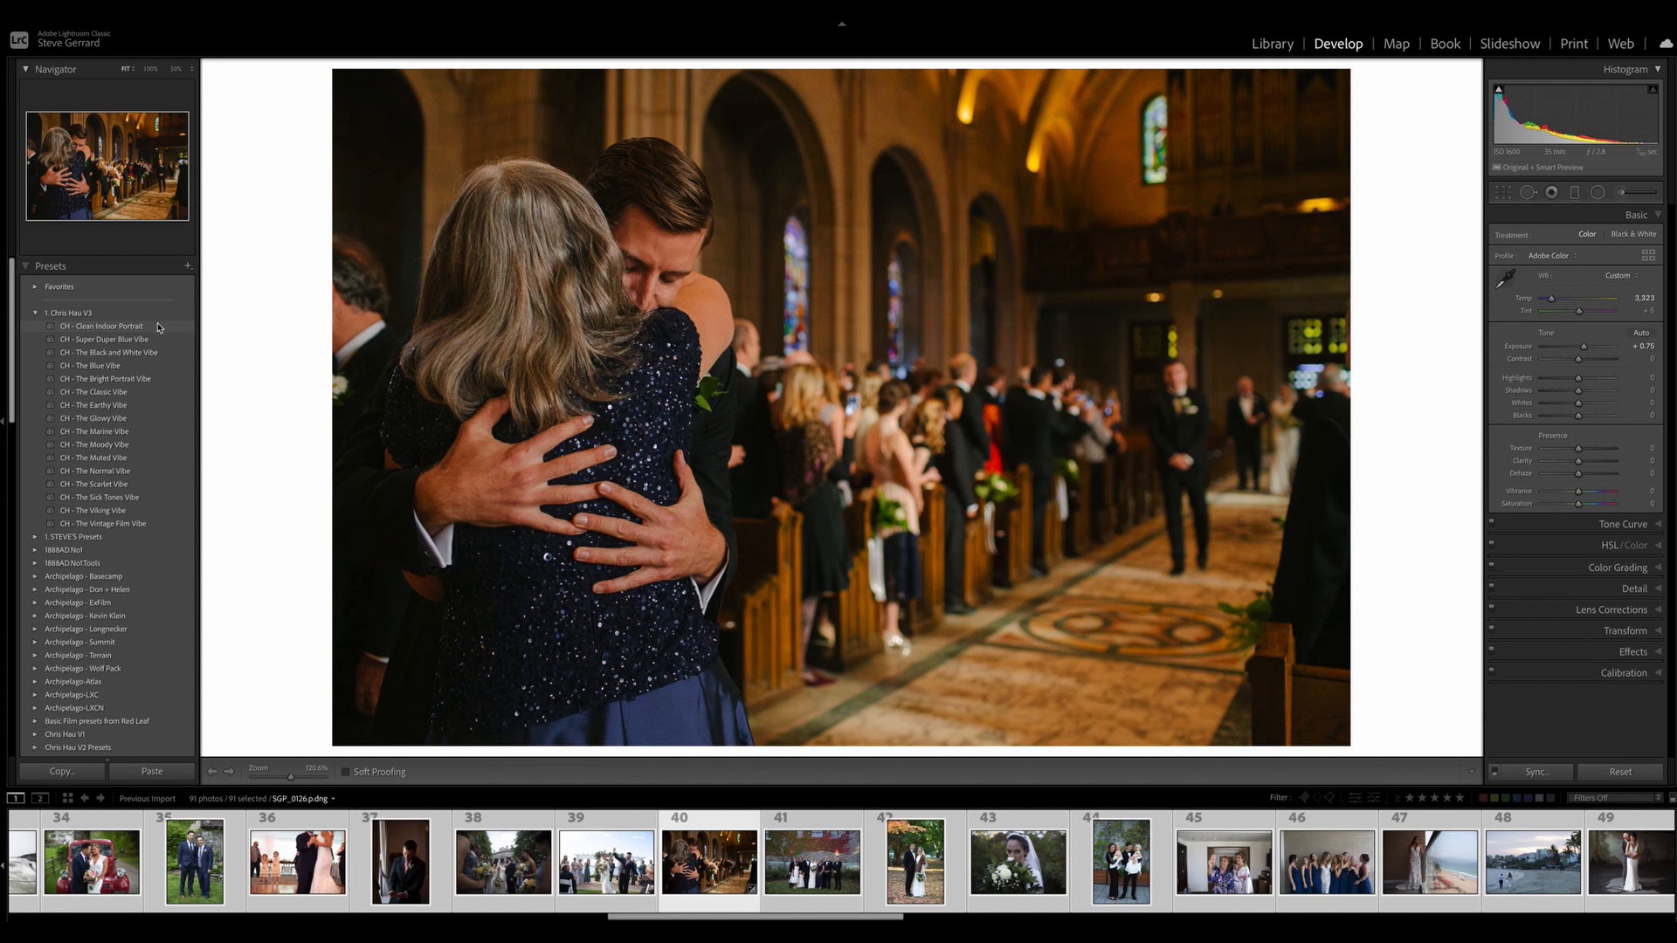
Step: Apply the CH - Clean Indoor Portrait preset and set Shadows to about +9, Whites to about -8 and Blacks to -17
left_click(160, 326)
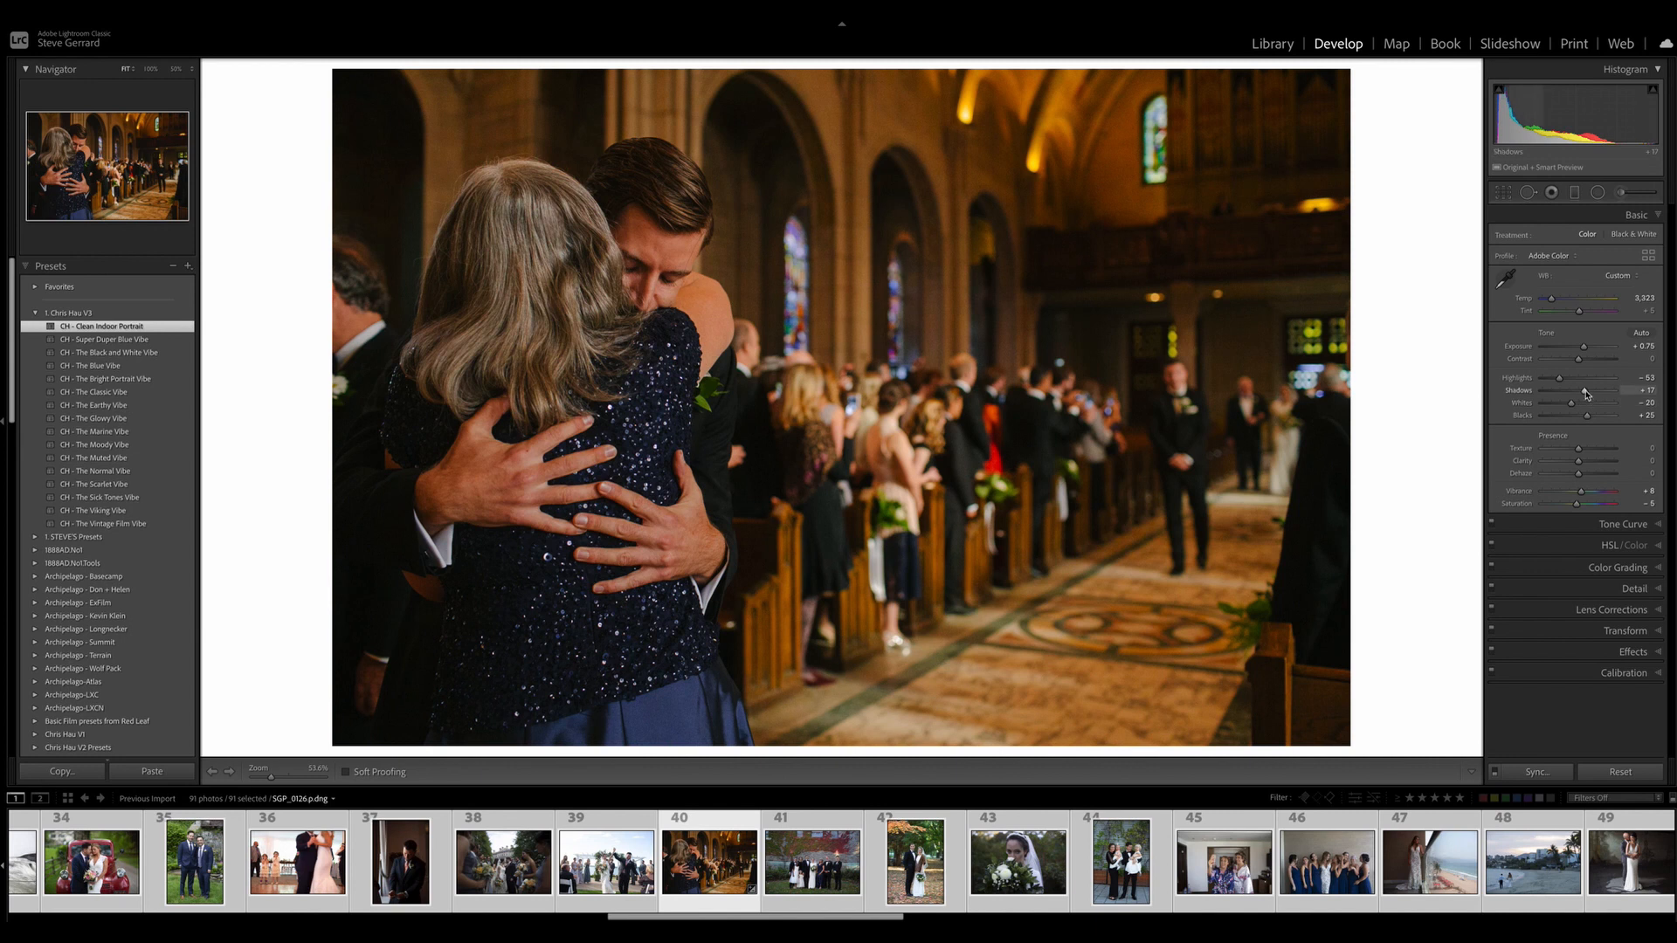
mouse_move(1584, 391)
left_mouse_down()
mouse_move(1566, 391)
mouse_move(1579, 422)
left_mouse_up()
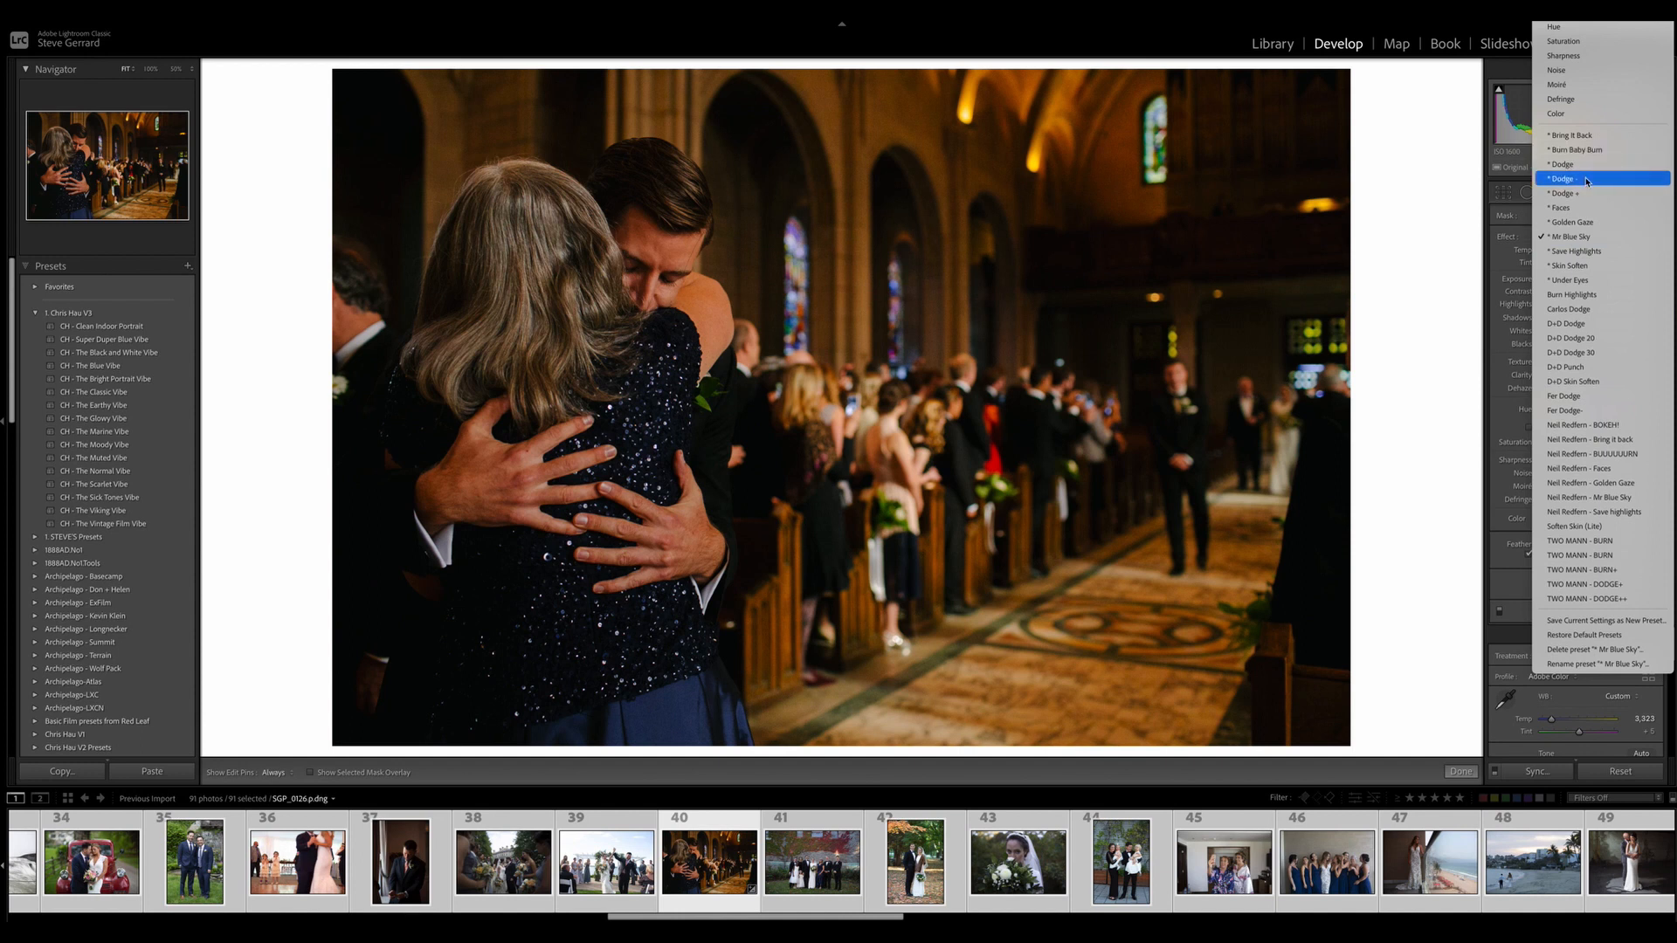
Step: Try an inverted Dodge + radial filter over the hugging man's face, switch its effect to Dodge, and delete the filter
left_click(1568, 193)
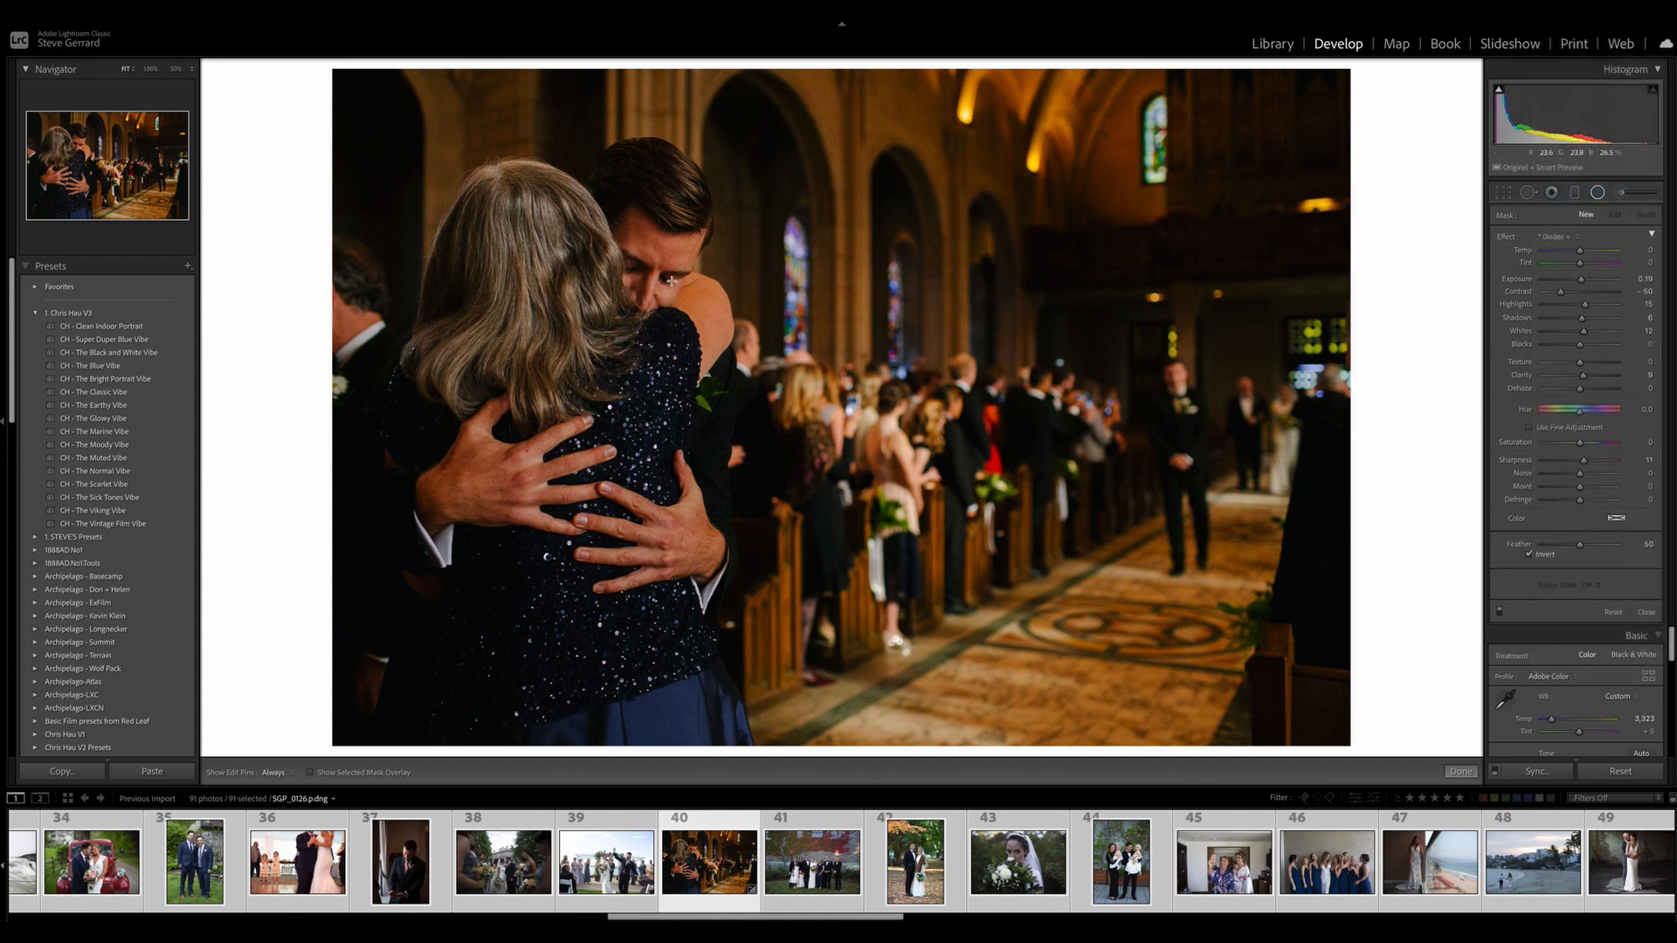
mouse_move(645, 262)
left_mouse_down()
mouse_move(676, 318)
mouse_move(675, 286)
left_mouse_up()
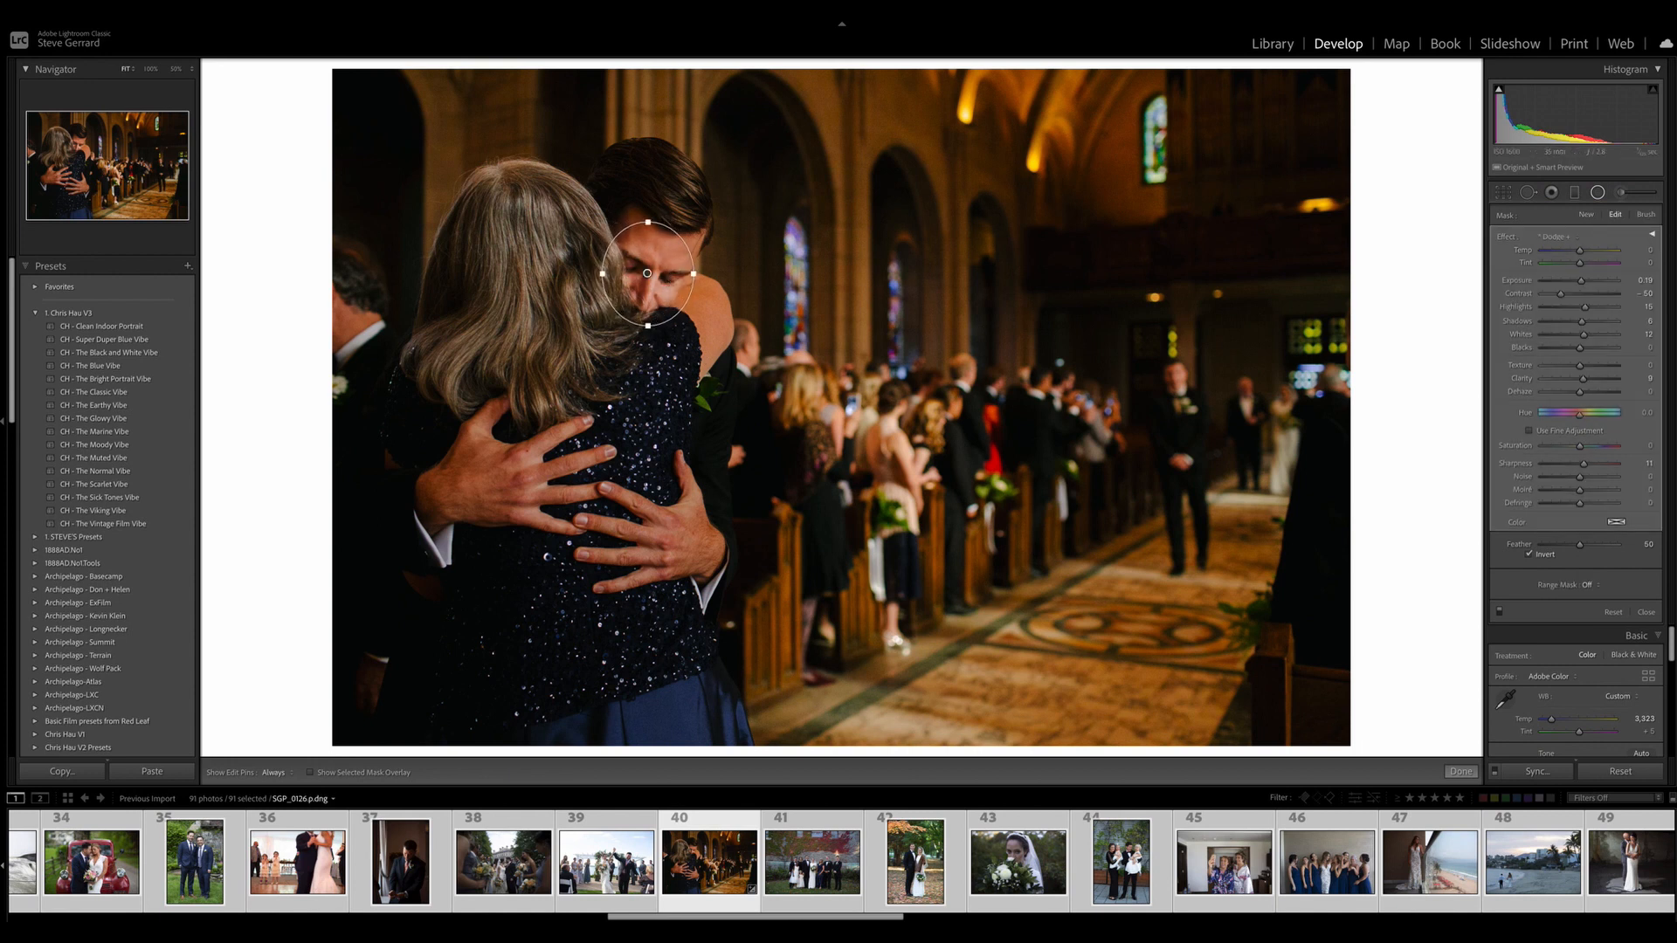
left_click(1575, 234)
left_click(1586, 212)
key("Delete")
left_click(1598, 192)
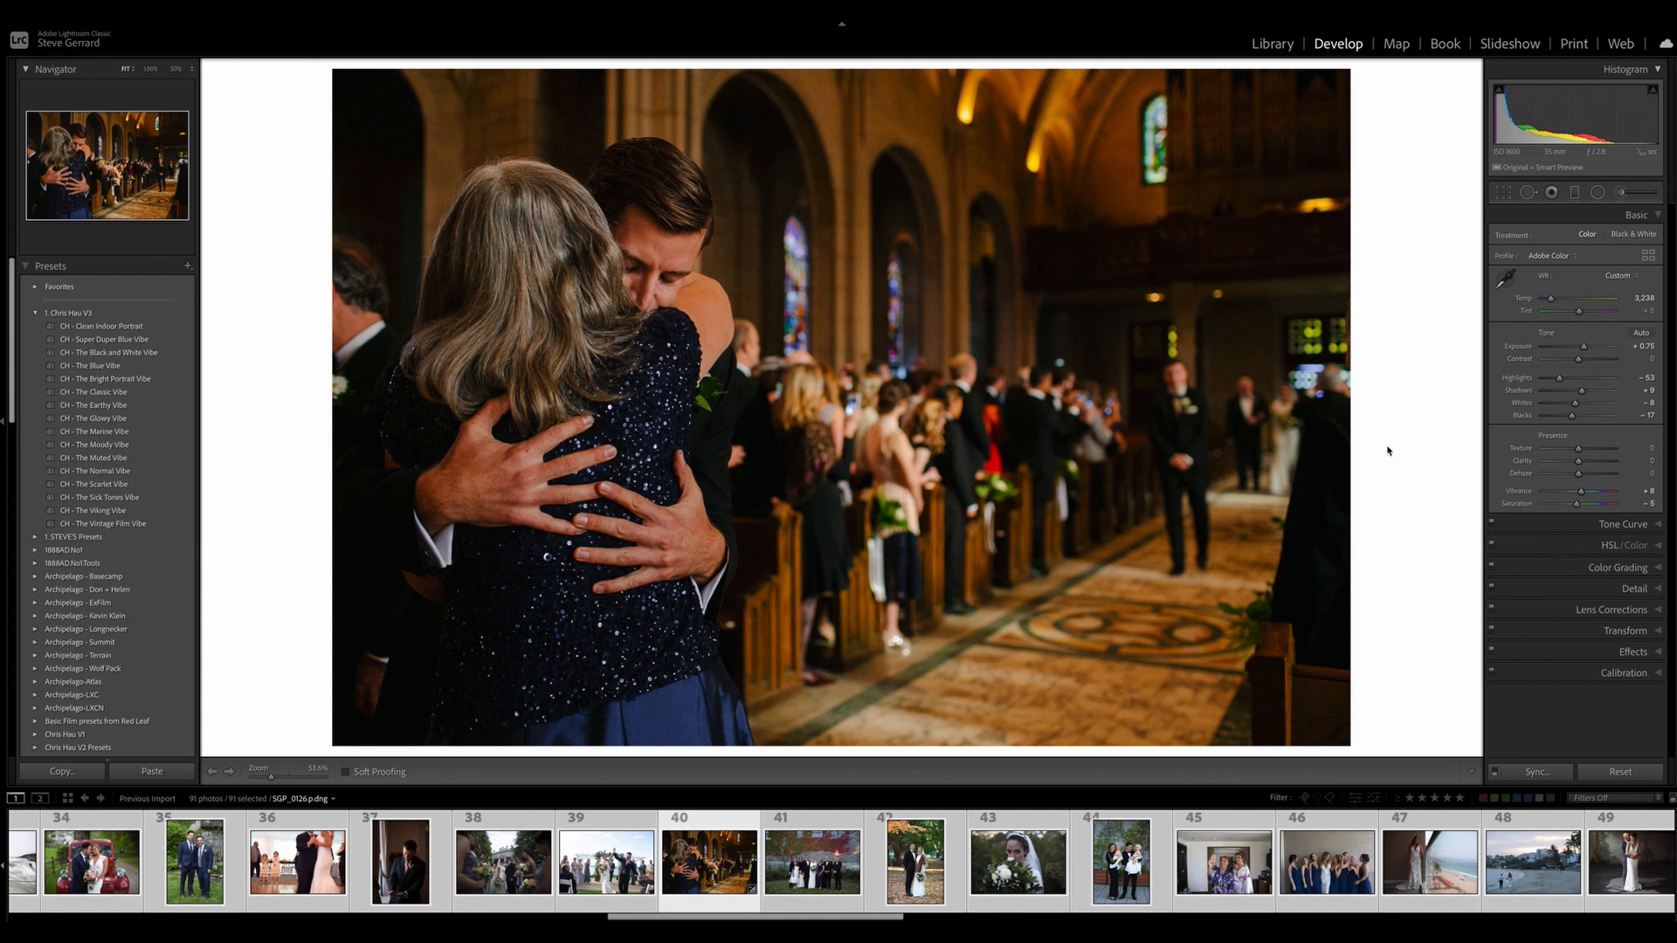
Step: Compare the edited church photo with its unedited original
key("backslash")
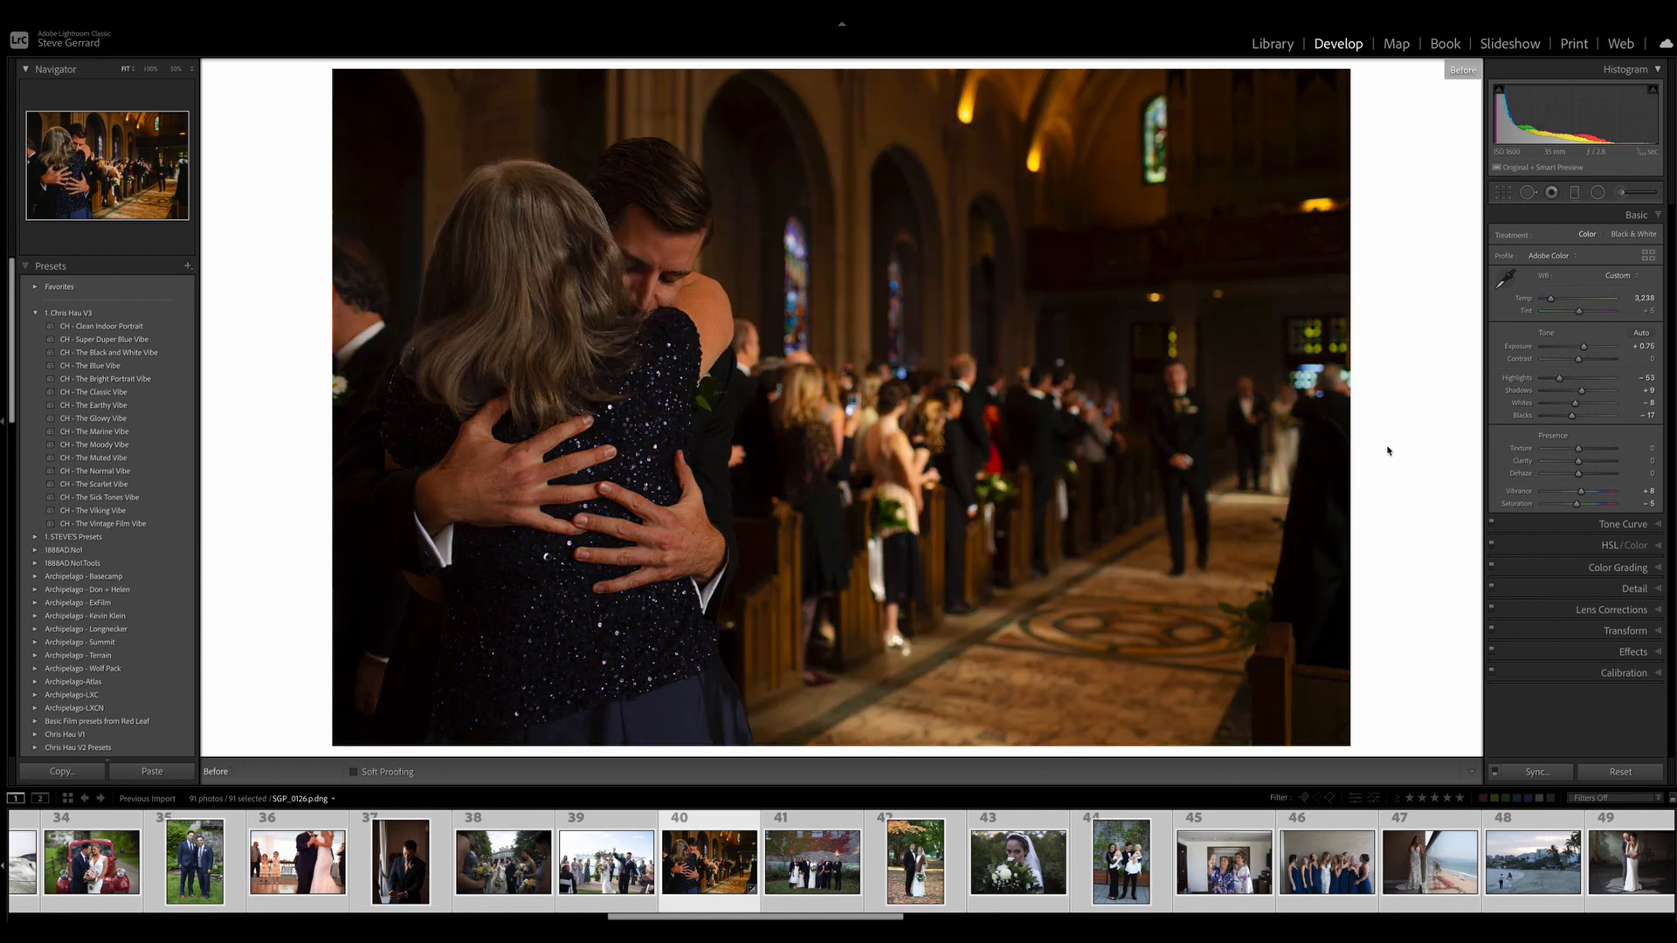
key("backslash")
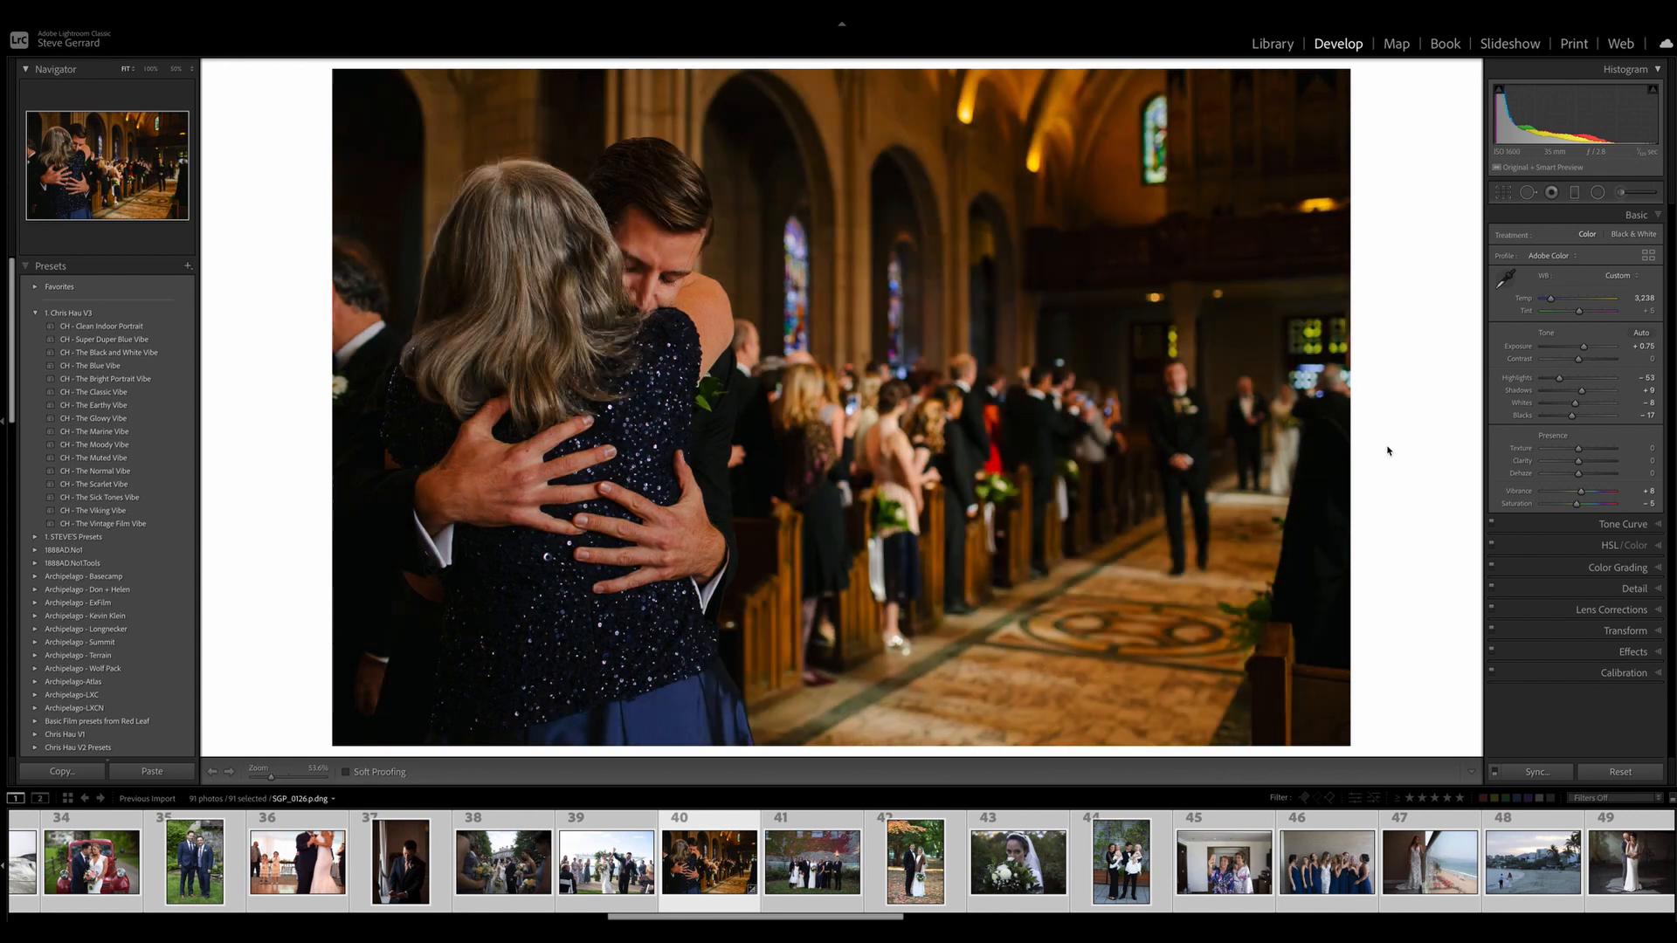
Step: Check the church hug photo's before view once more and return to the edited version
key("backslash")
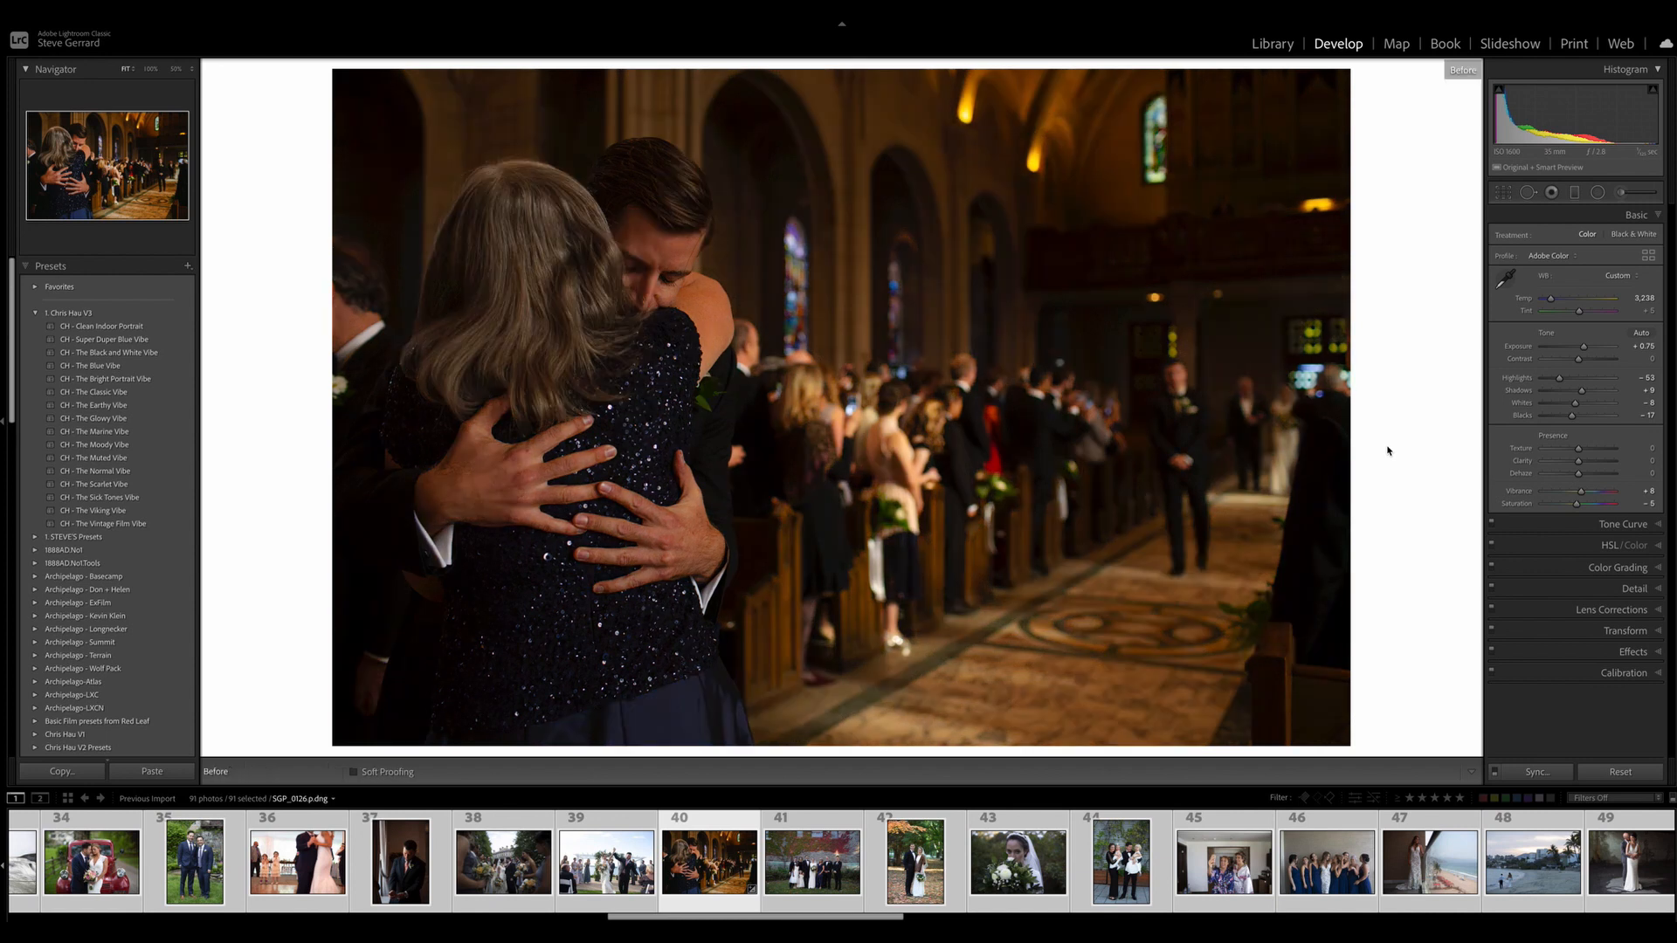
key("backslash")
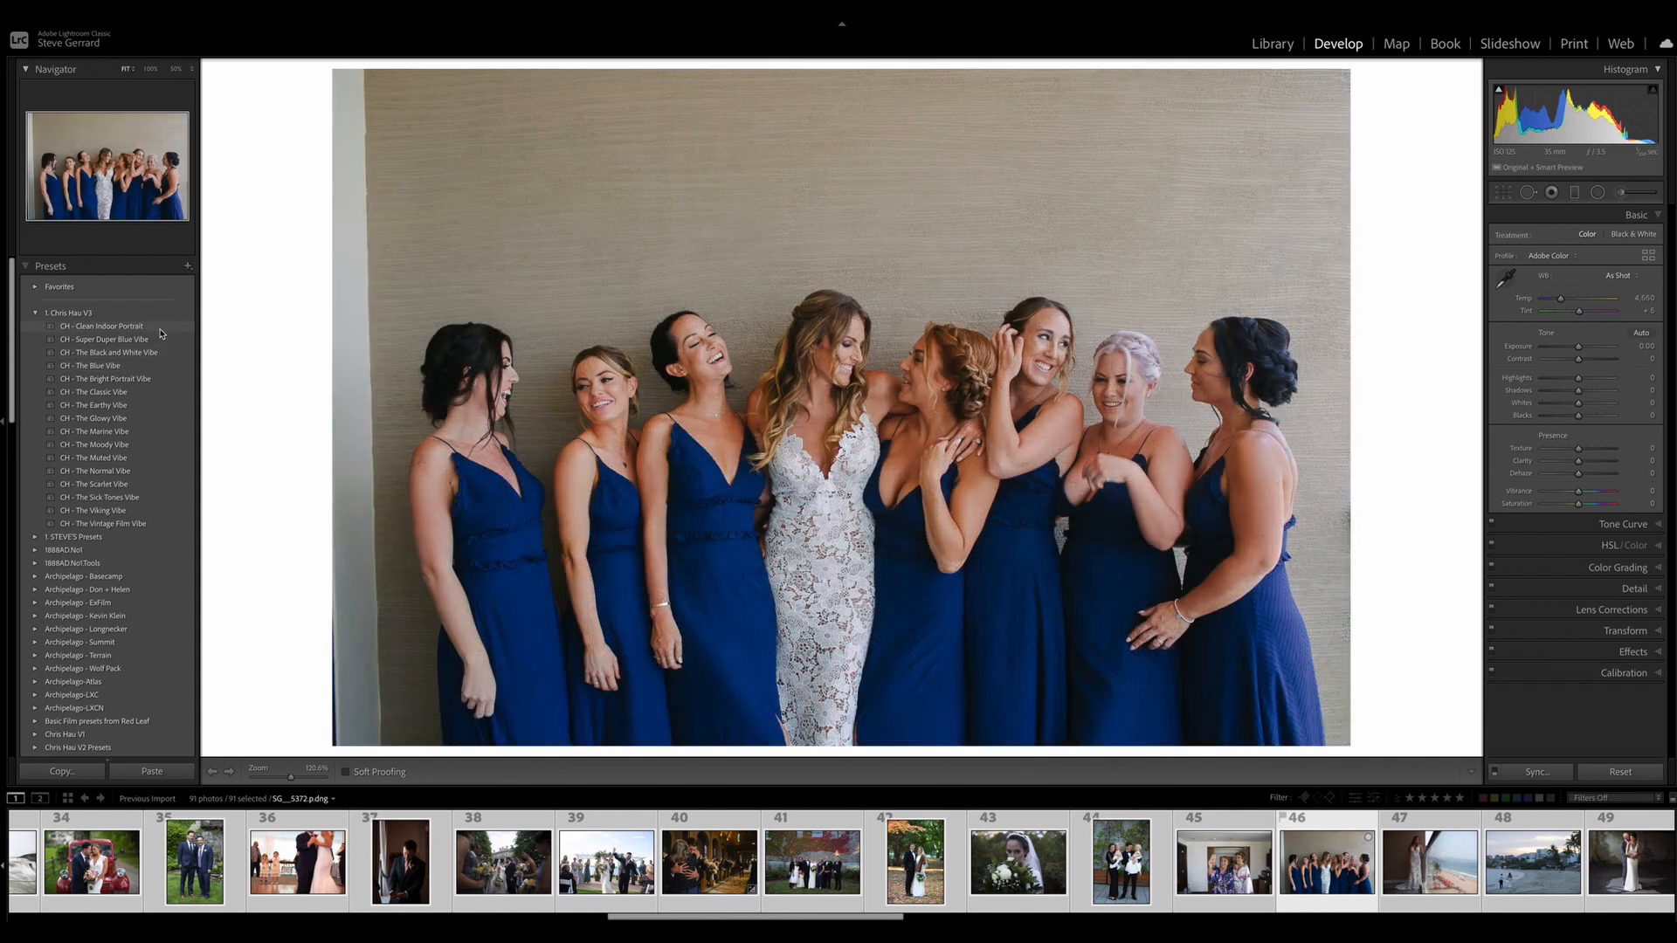
Step: Apply the CH - The Blue Vibe preset to the bridesmaids photo, then straighten it slightly and crop in tighter around the group
left_click(158, 366)
left_click(1502, 192)
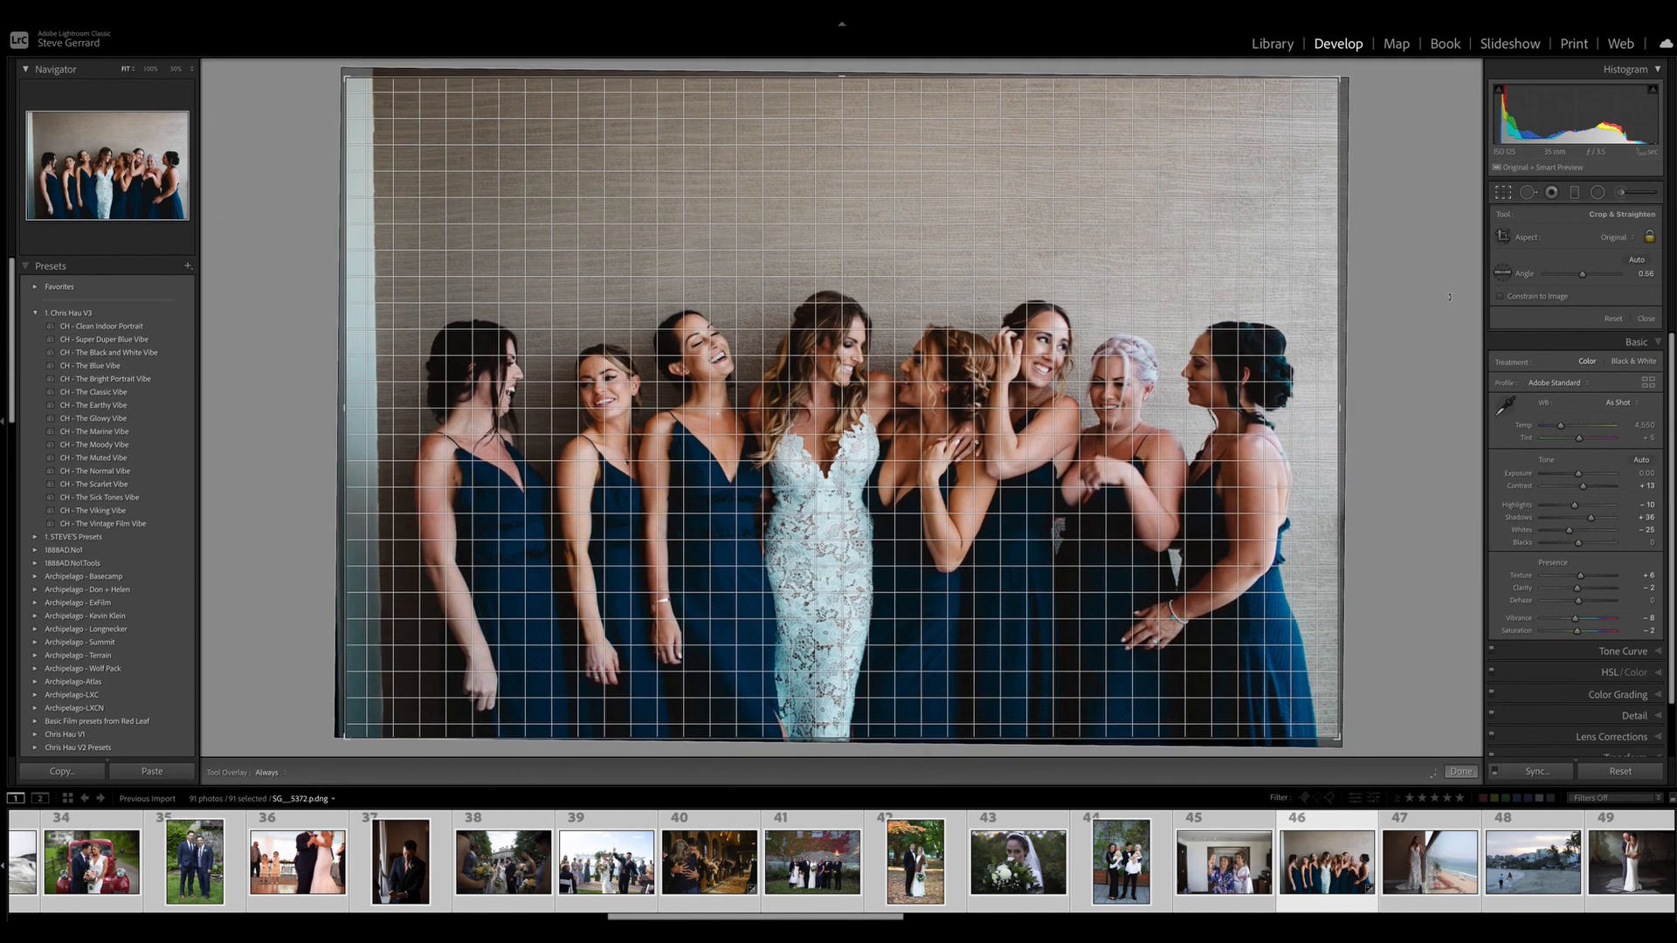
left_click_drag(1449, 297, 1450, 298)
left_click_drag(346, 78, 361, 93)
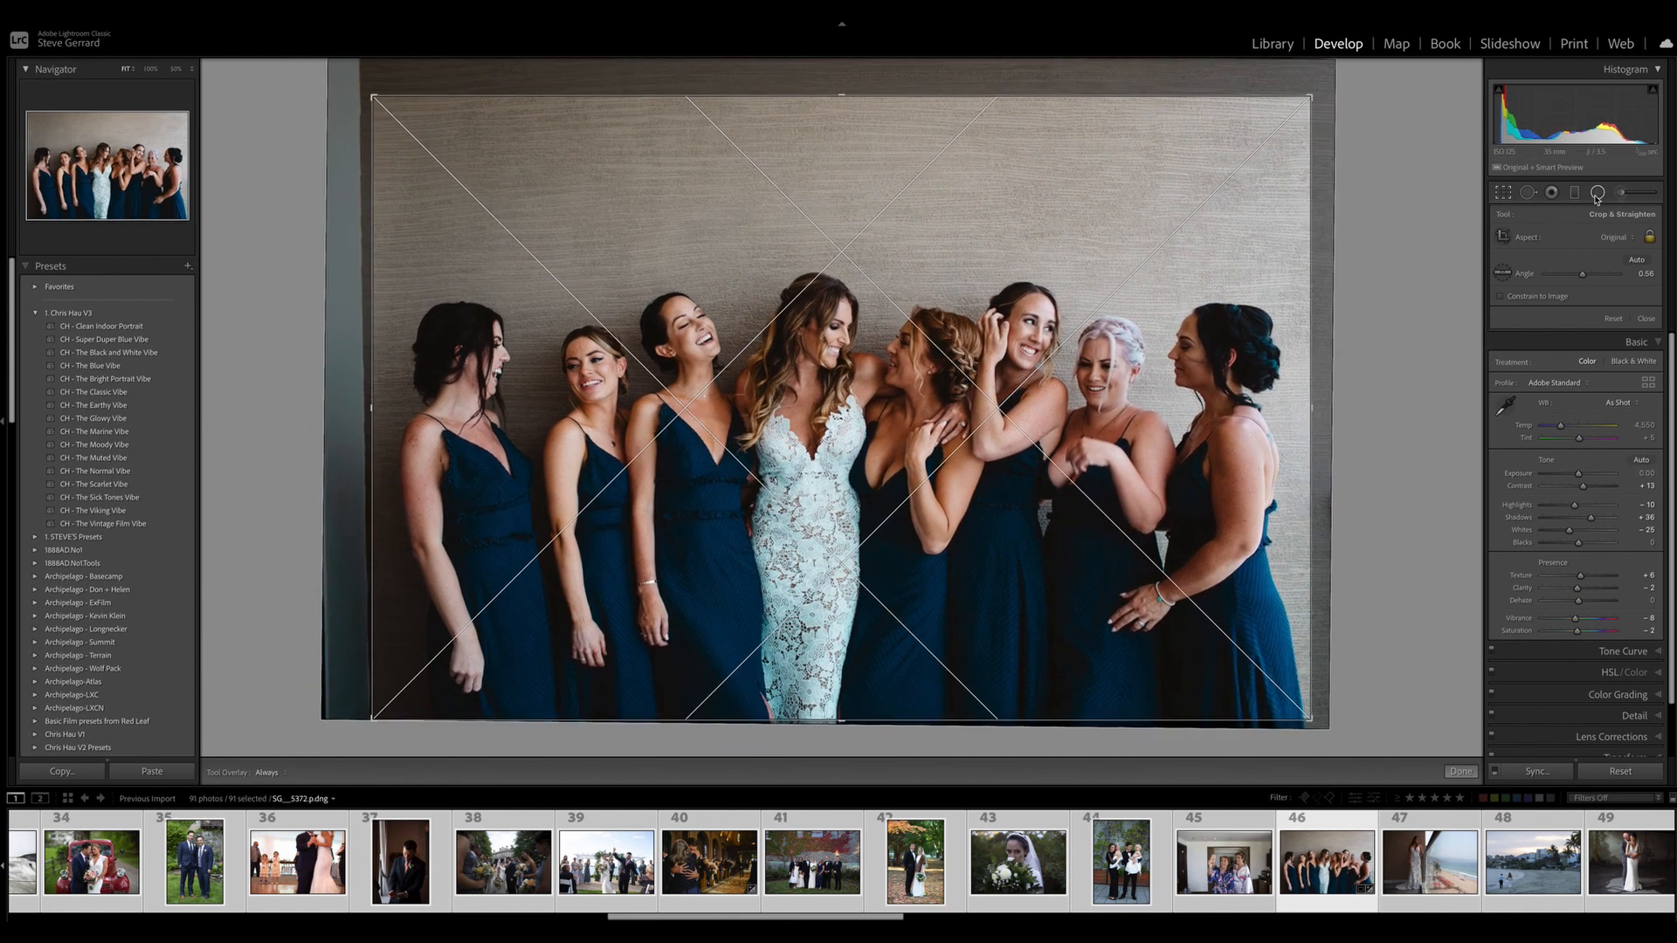
Step: Add inverted Dodge - radial filters over the faces of the braided-hair, silver-haired and far-right bridesmaids
left_click(1597, 194)
left_click(1564, 237)
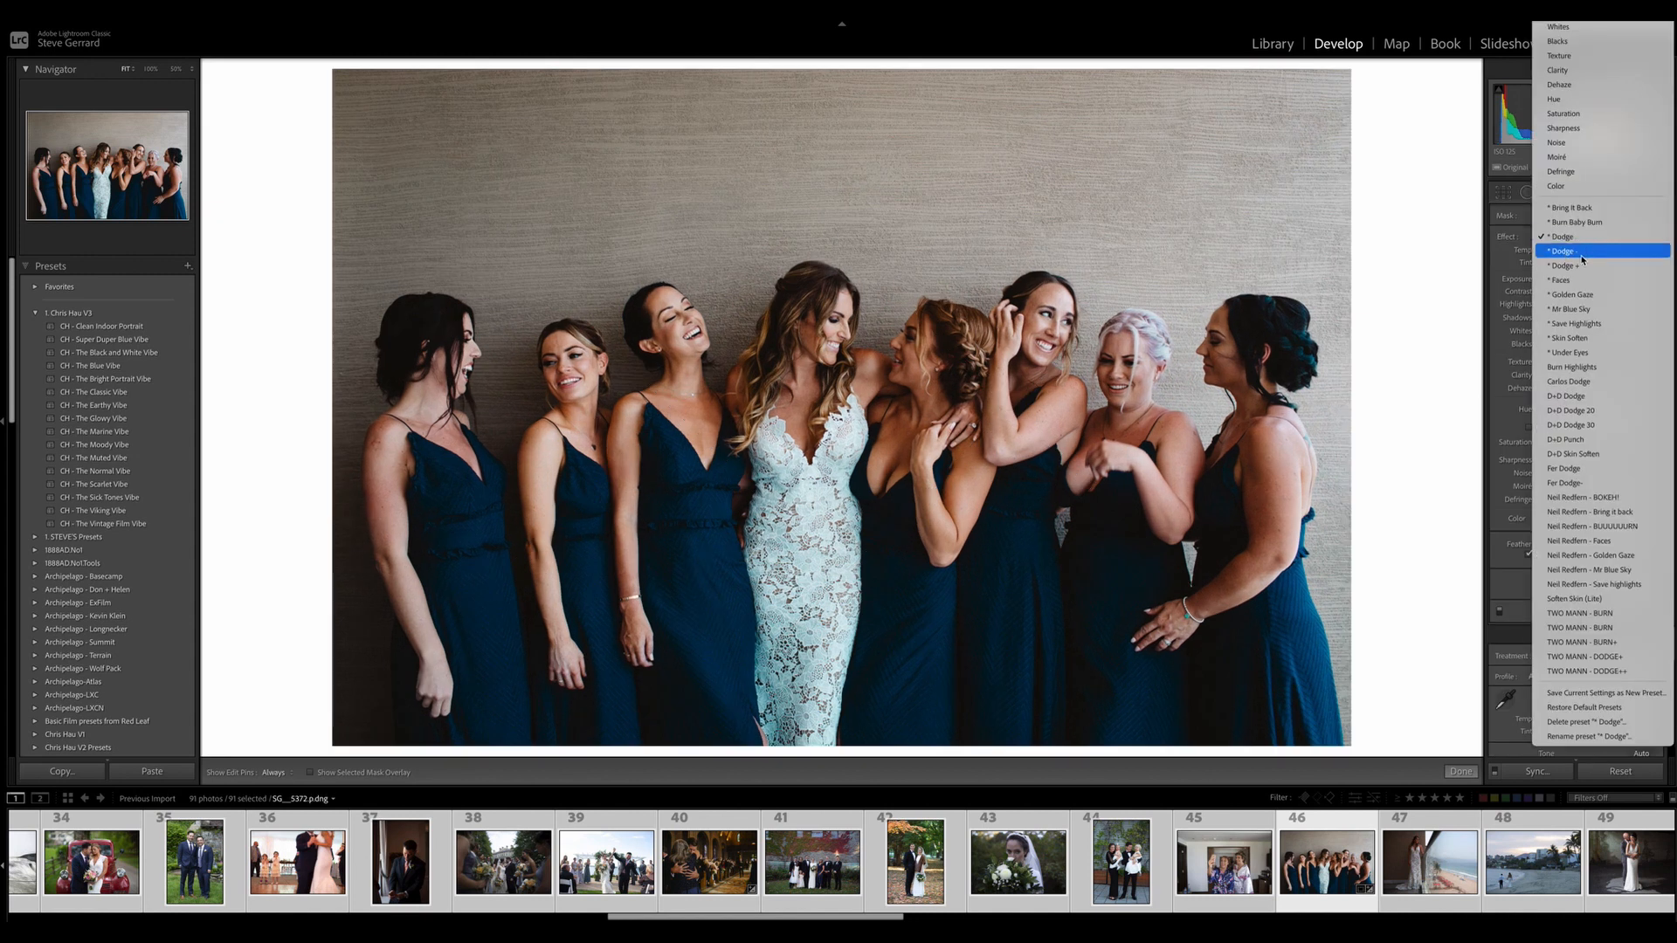
left_click(1584, 255)
left_click_drag(911, 367, 932, 417)
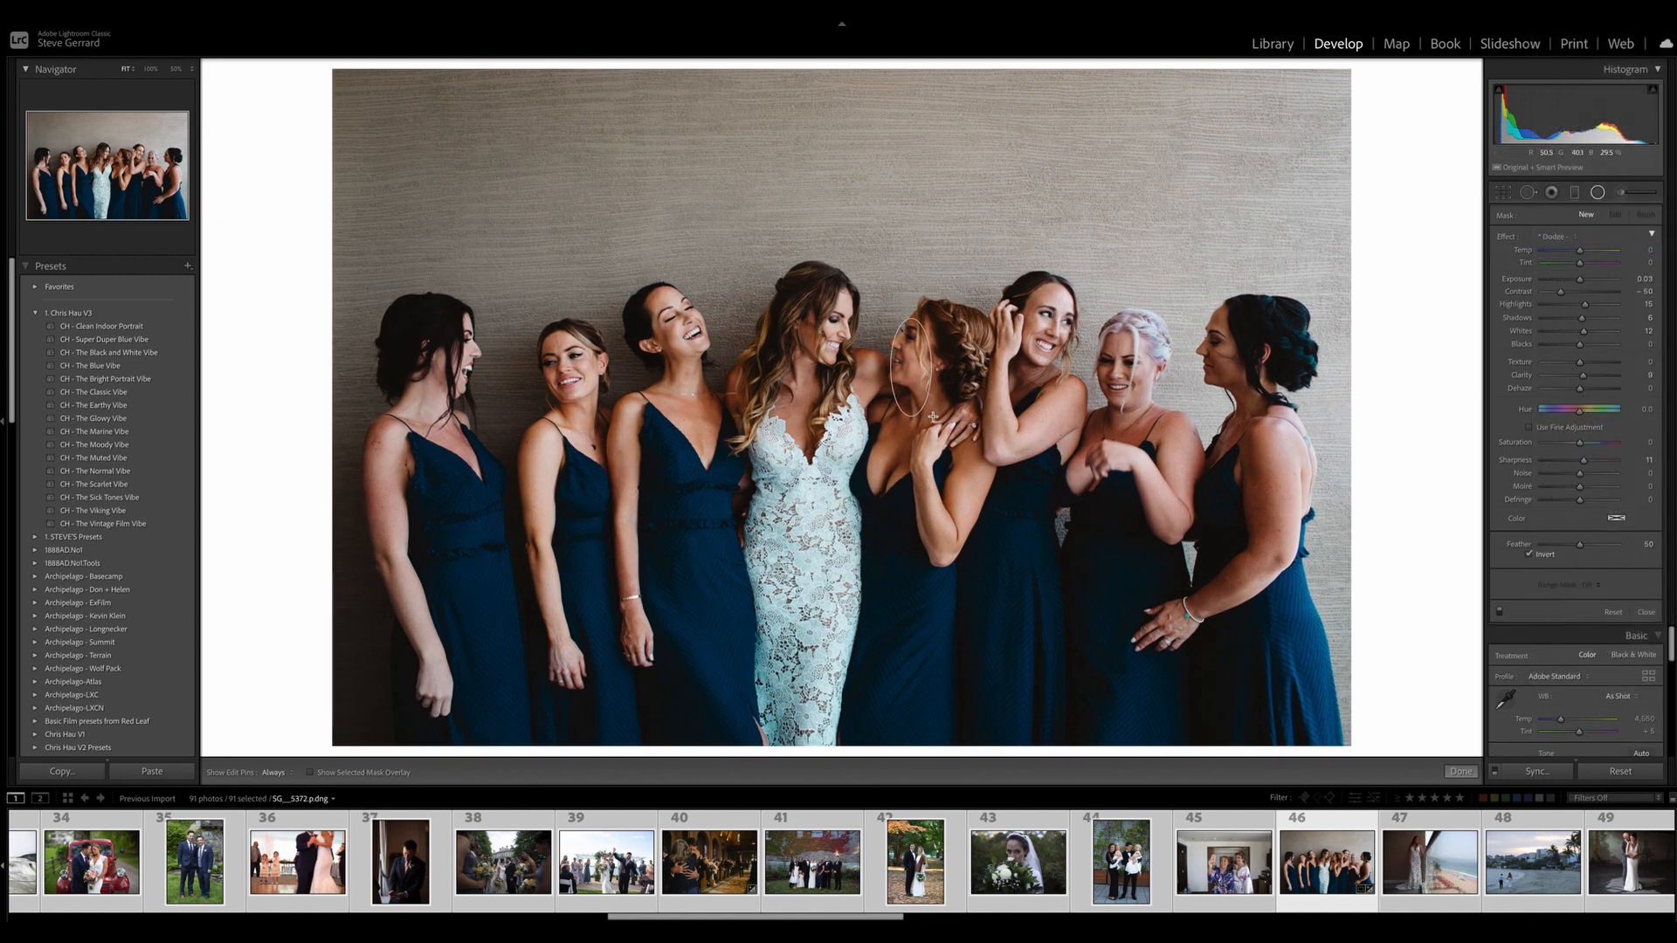
left_click_drag(1113, 370, 1131, 411)
left_click_drag(1224, 354, 1245, 386)
key("shift+m")
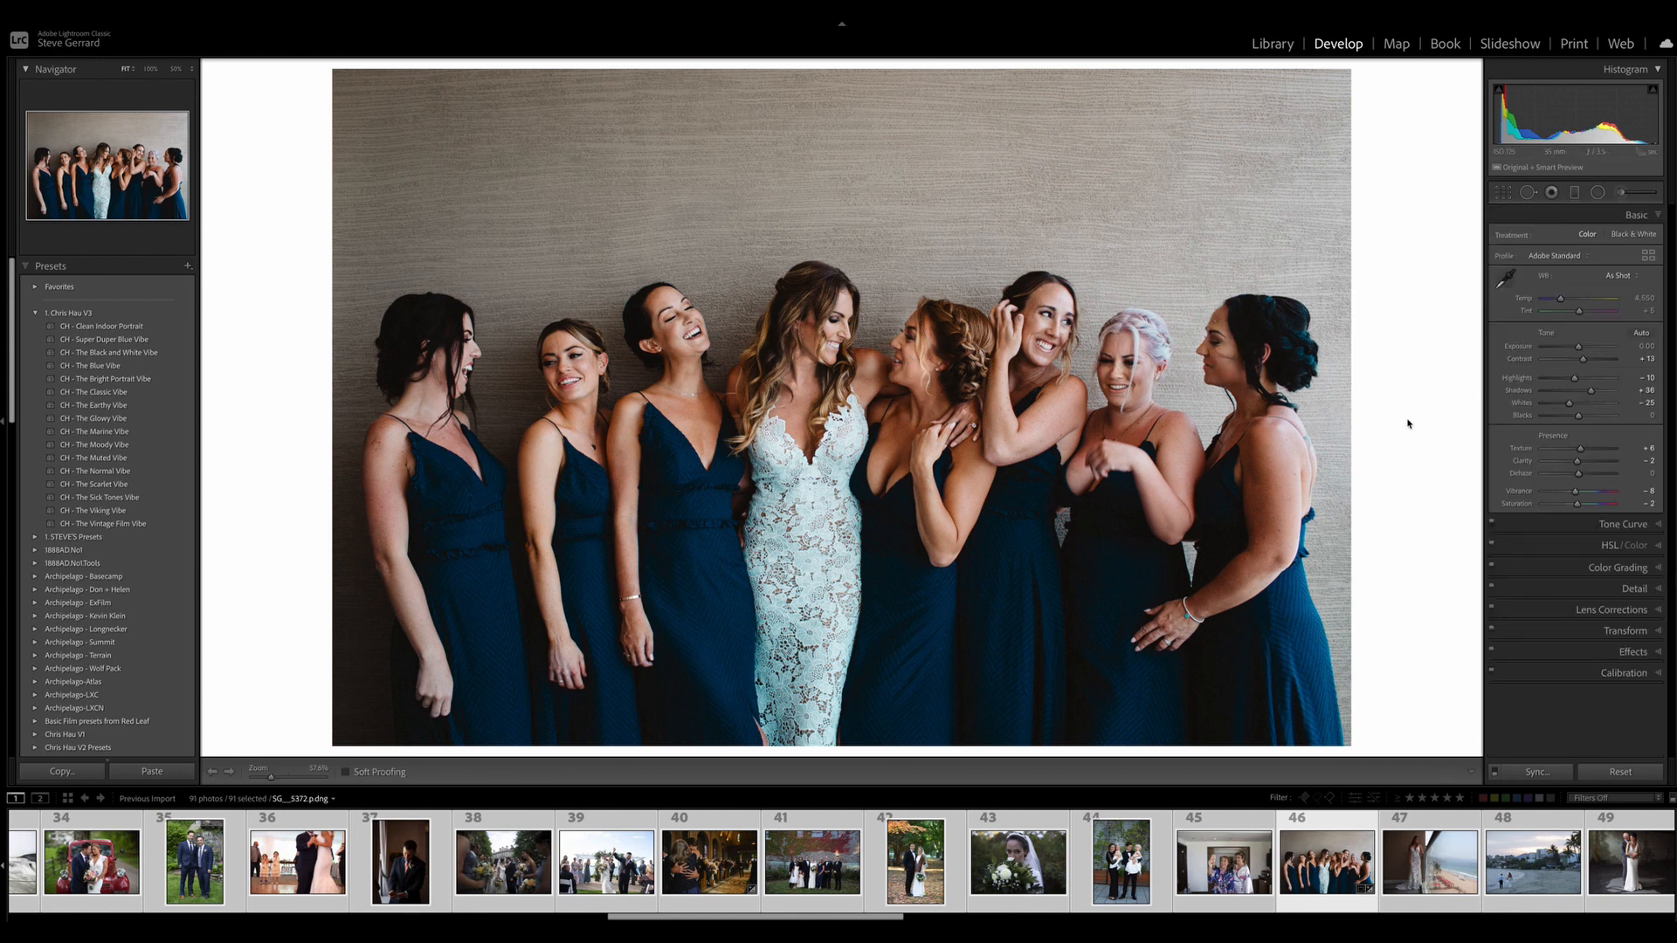
Step: Compare the edited bridesmaids photo with its unedited original
key("backslash")
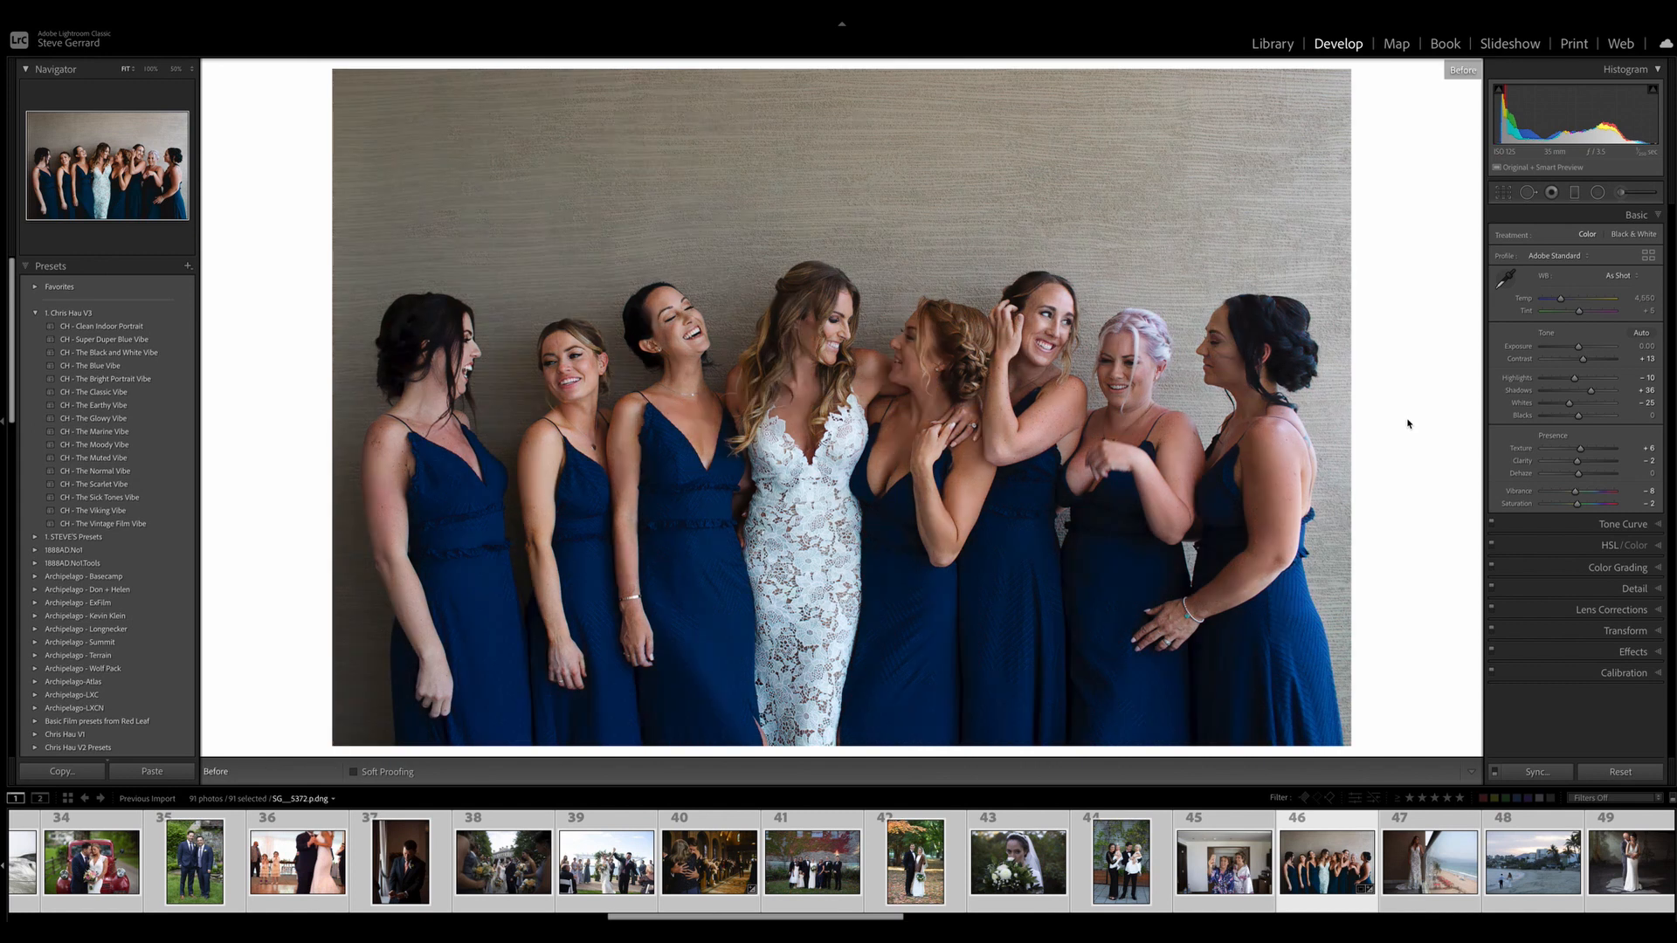
key("backslash")
key("backslash")
key("backslash")
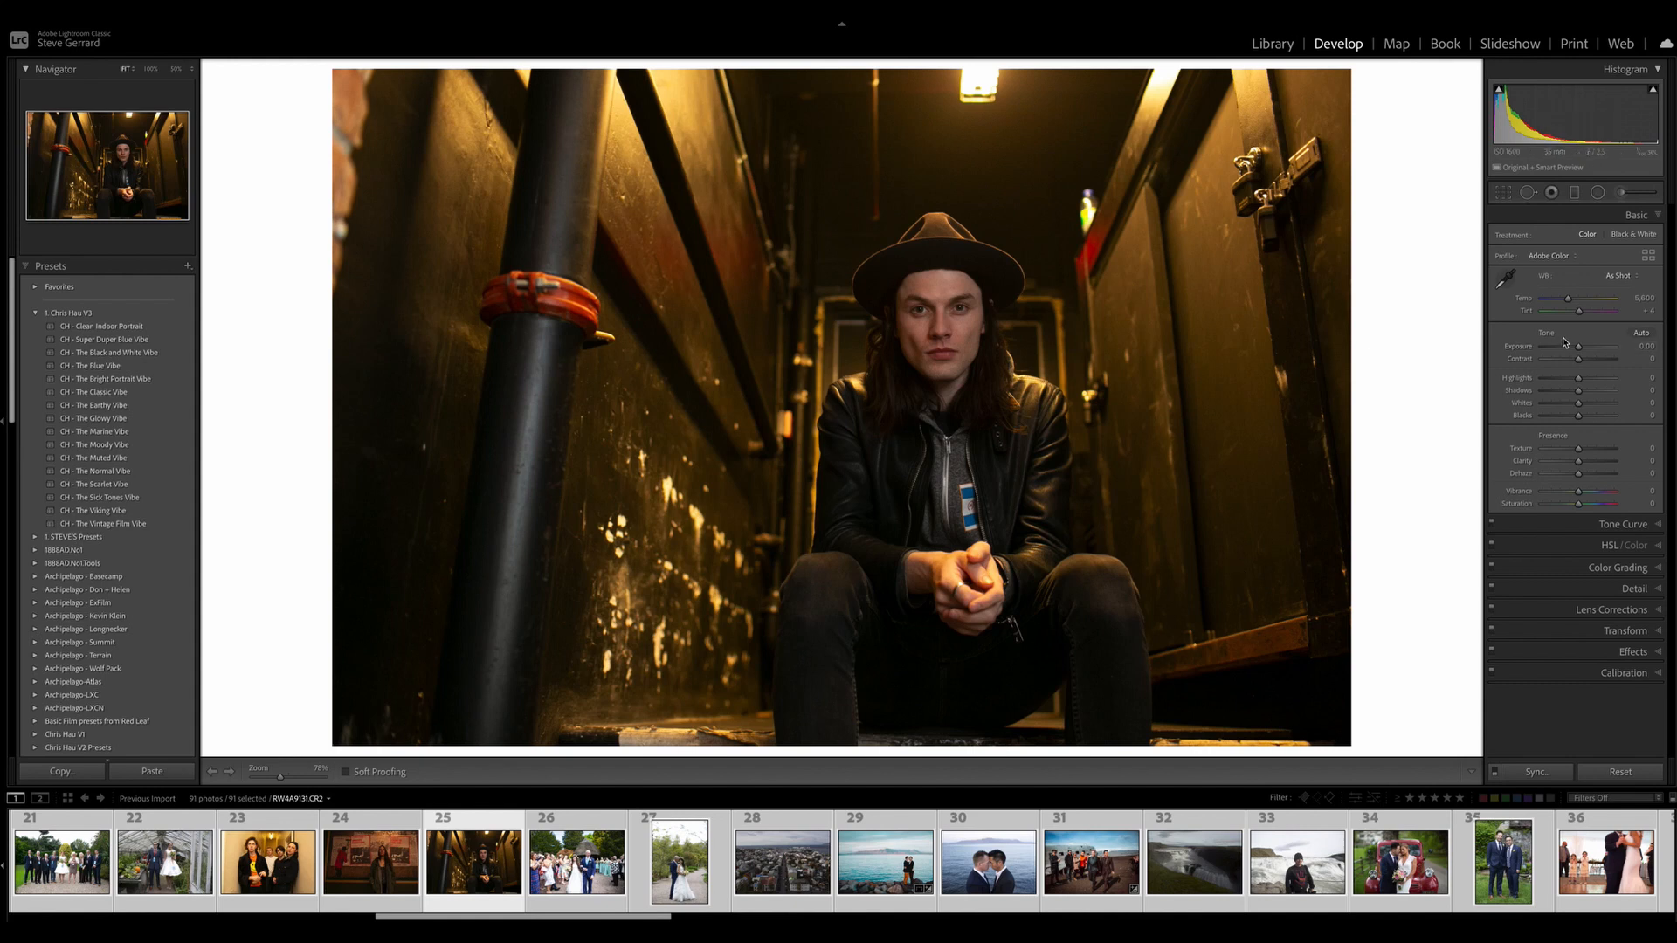
Step: Set the seated hat portrait's Exposure to +0.55 and apply the CH - The Marine Vibe preset
left_click_drag(1579, 351, 1583, 351)
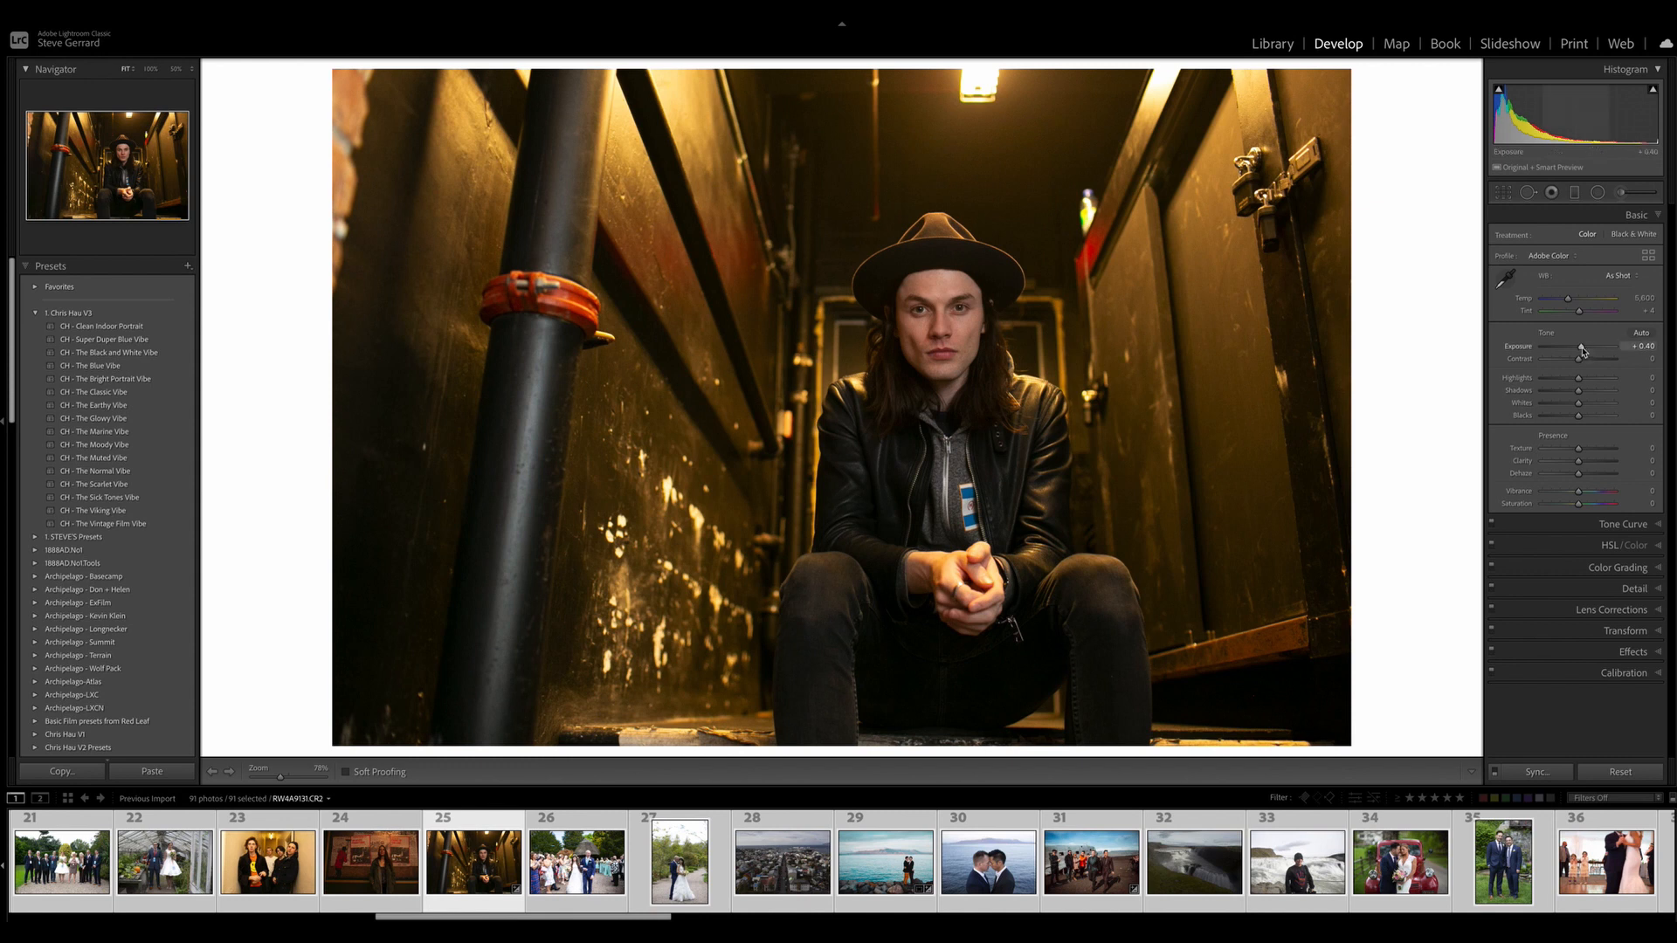
left_click_drag(1582, 348, 1584, 351)
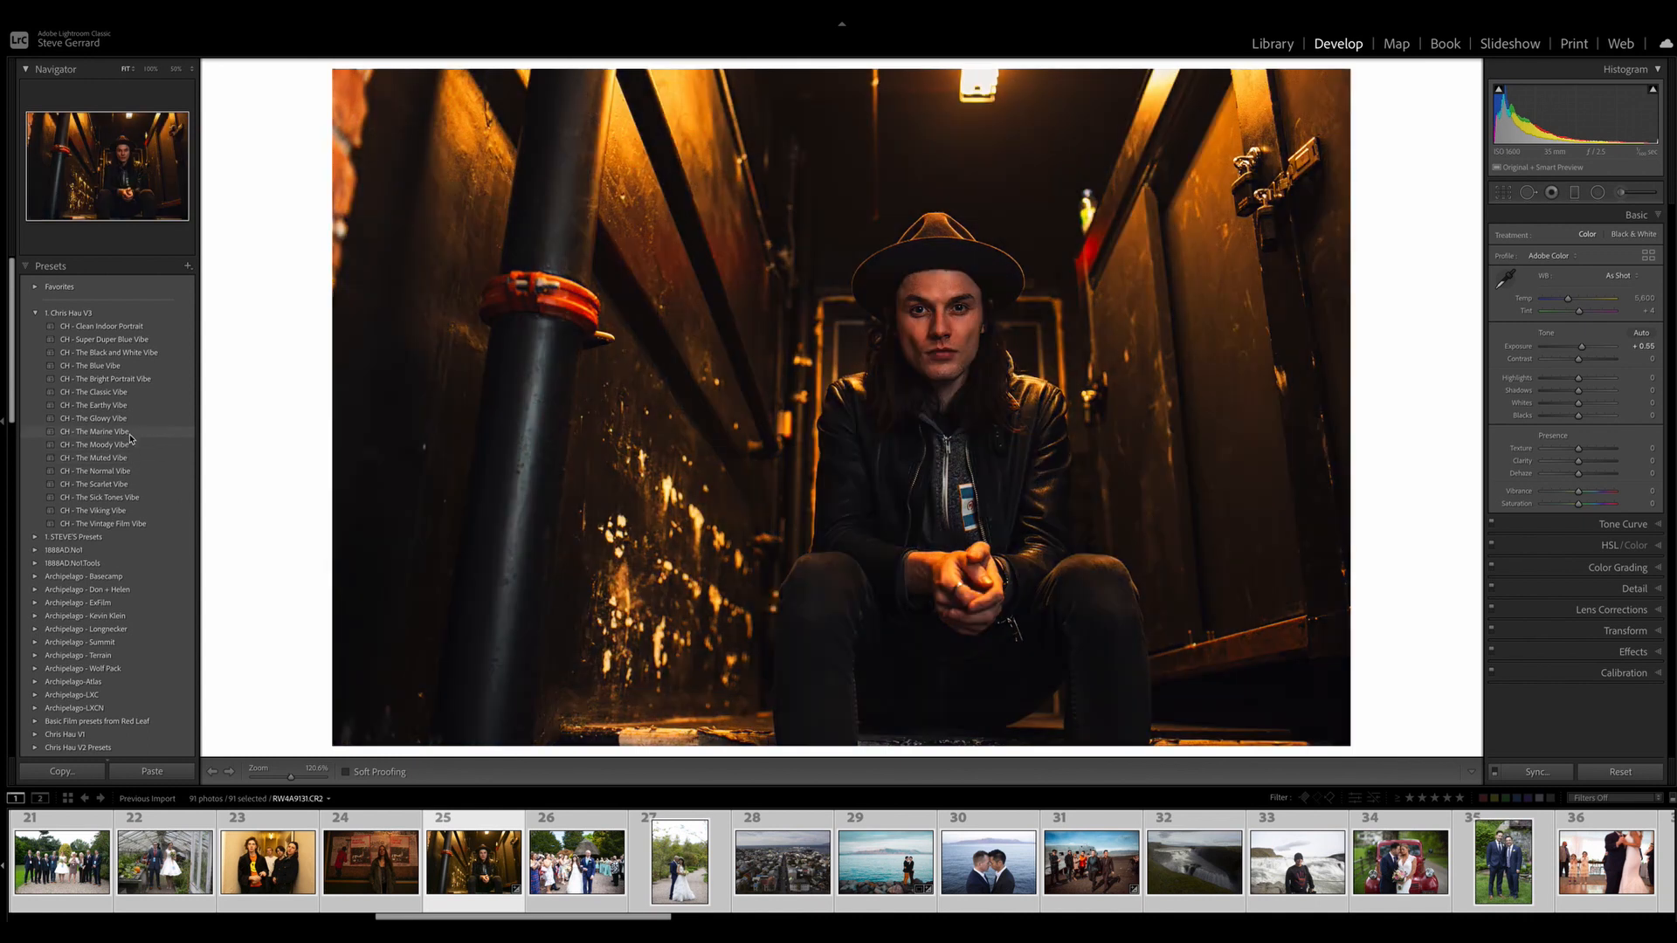
left_click(95, 431)
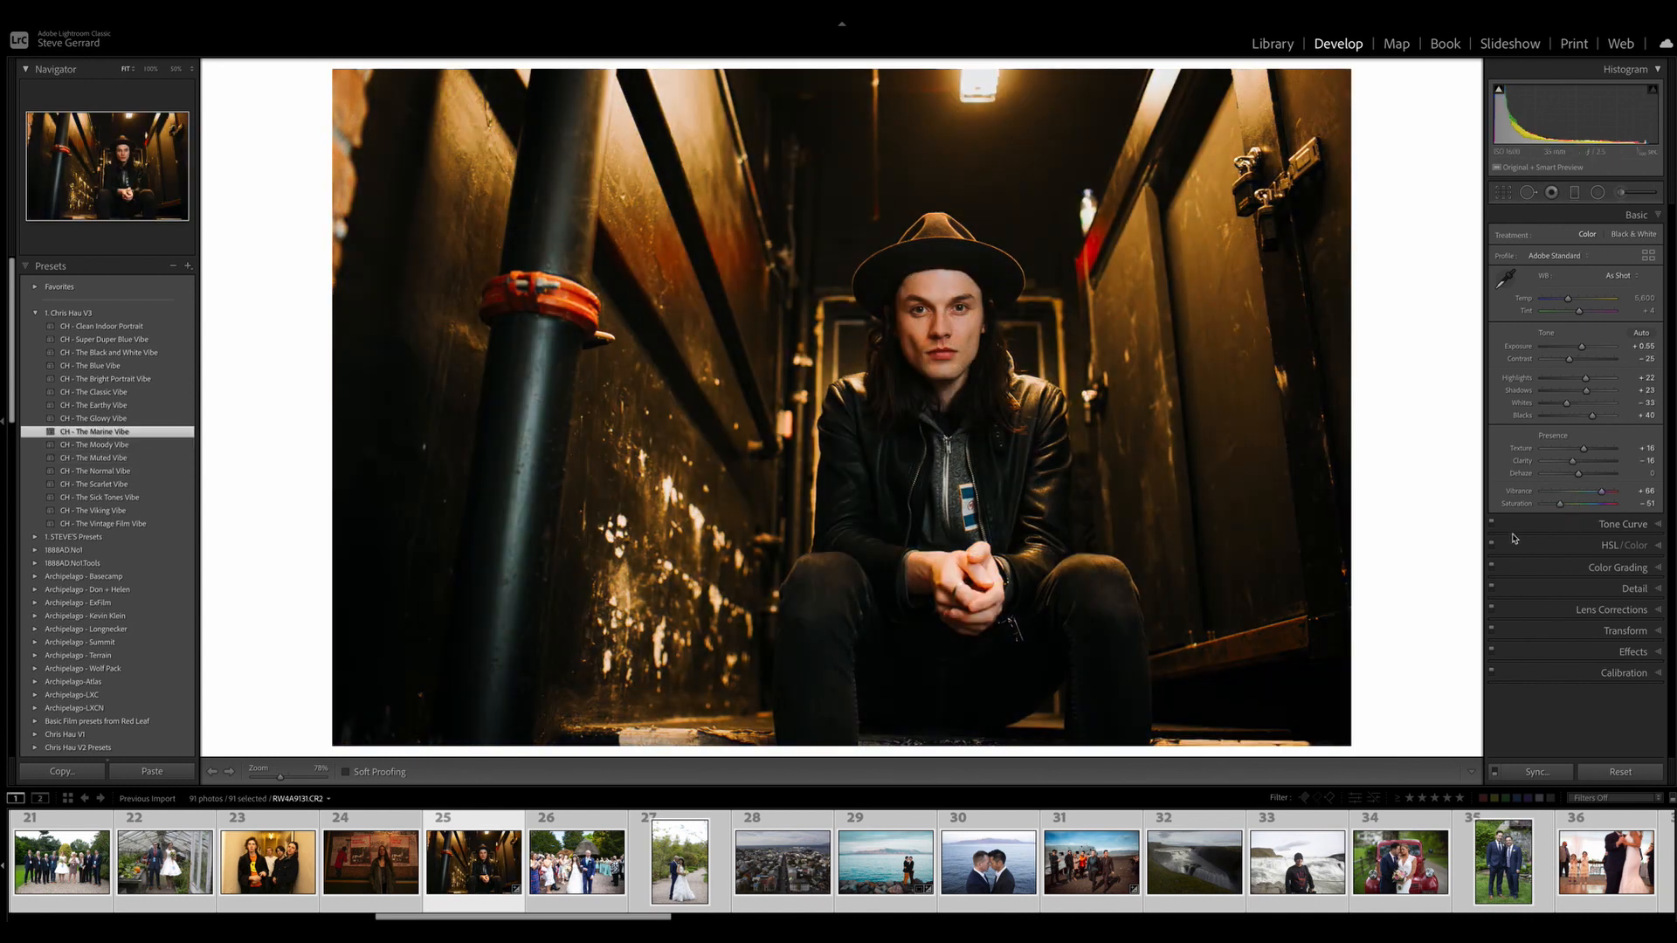
Step: Set the hat portrait's Temp to 5,026, Tint to +11, Highlights to +7 and Whites to about -3
left_click_drag(1579, 312, 1564, 303)
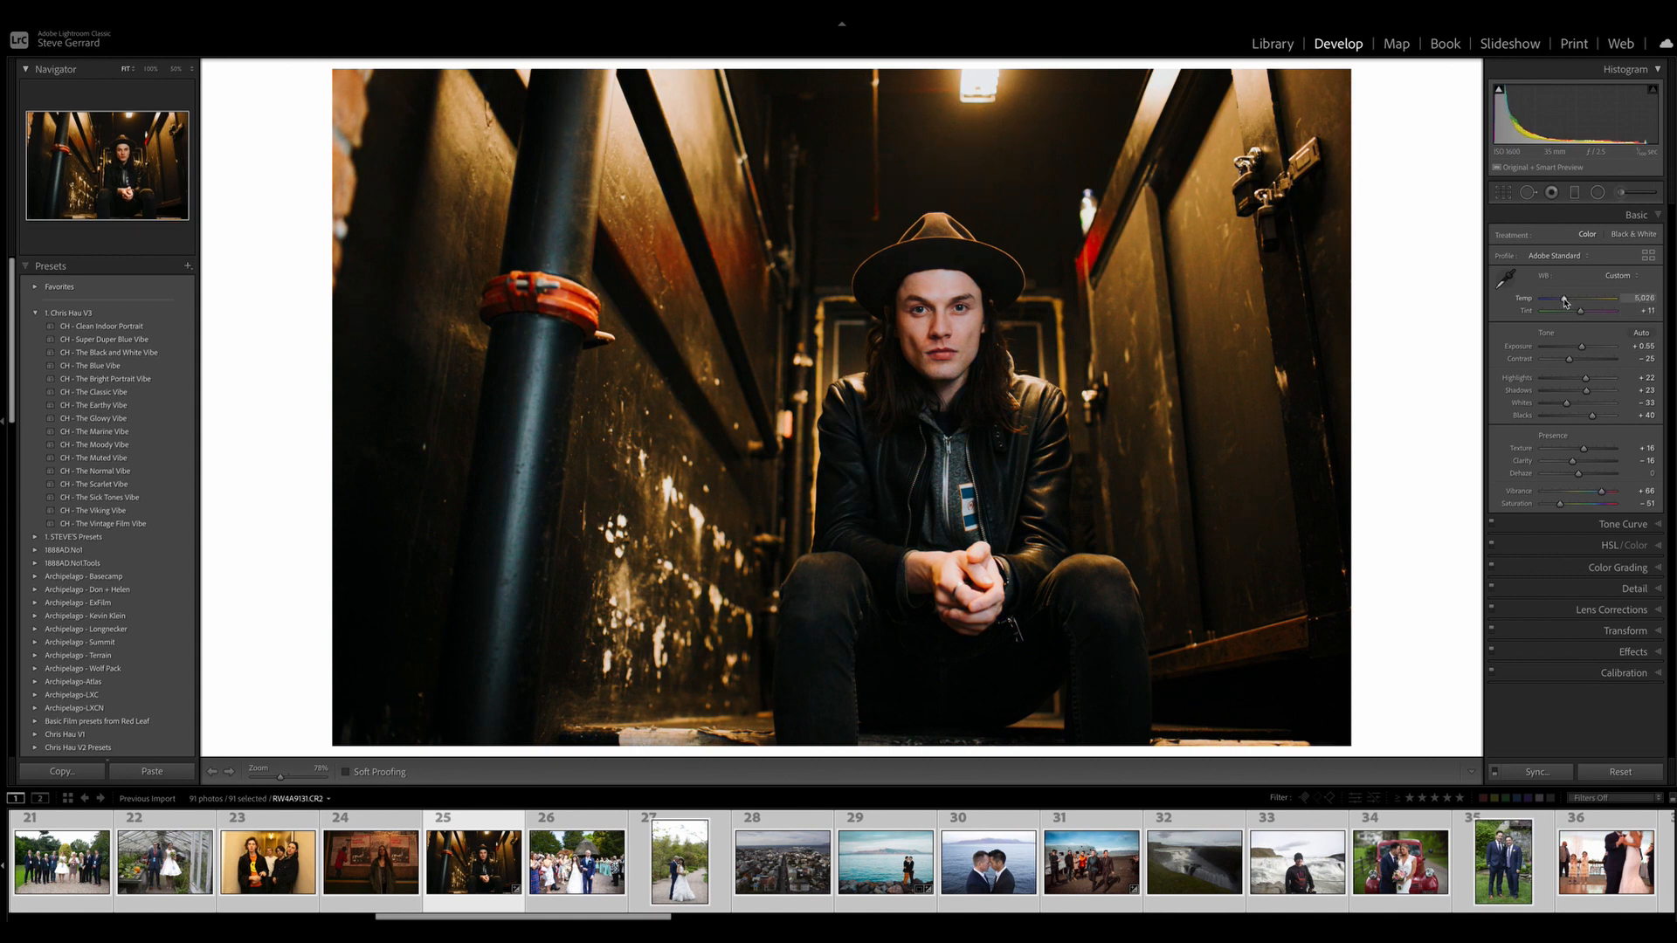
mouse_move(1585, 378)
left_mouse_down()
mouse_move(1593, 404)
mouse_move(1576, 405)
left_mouse_up()
Step: Darken both side walls of the hat portrait with diagonal graduated filters using the Burn Baby Burn effect
left_click(1574, 192)
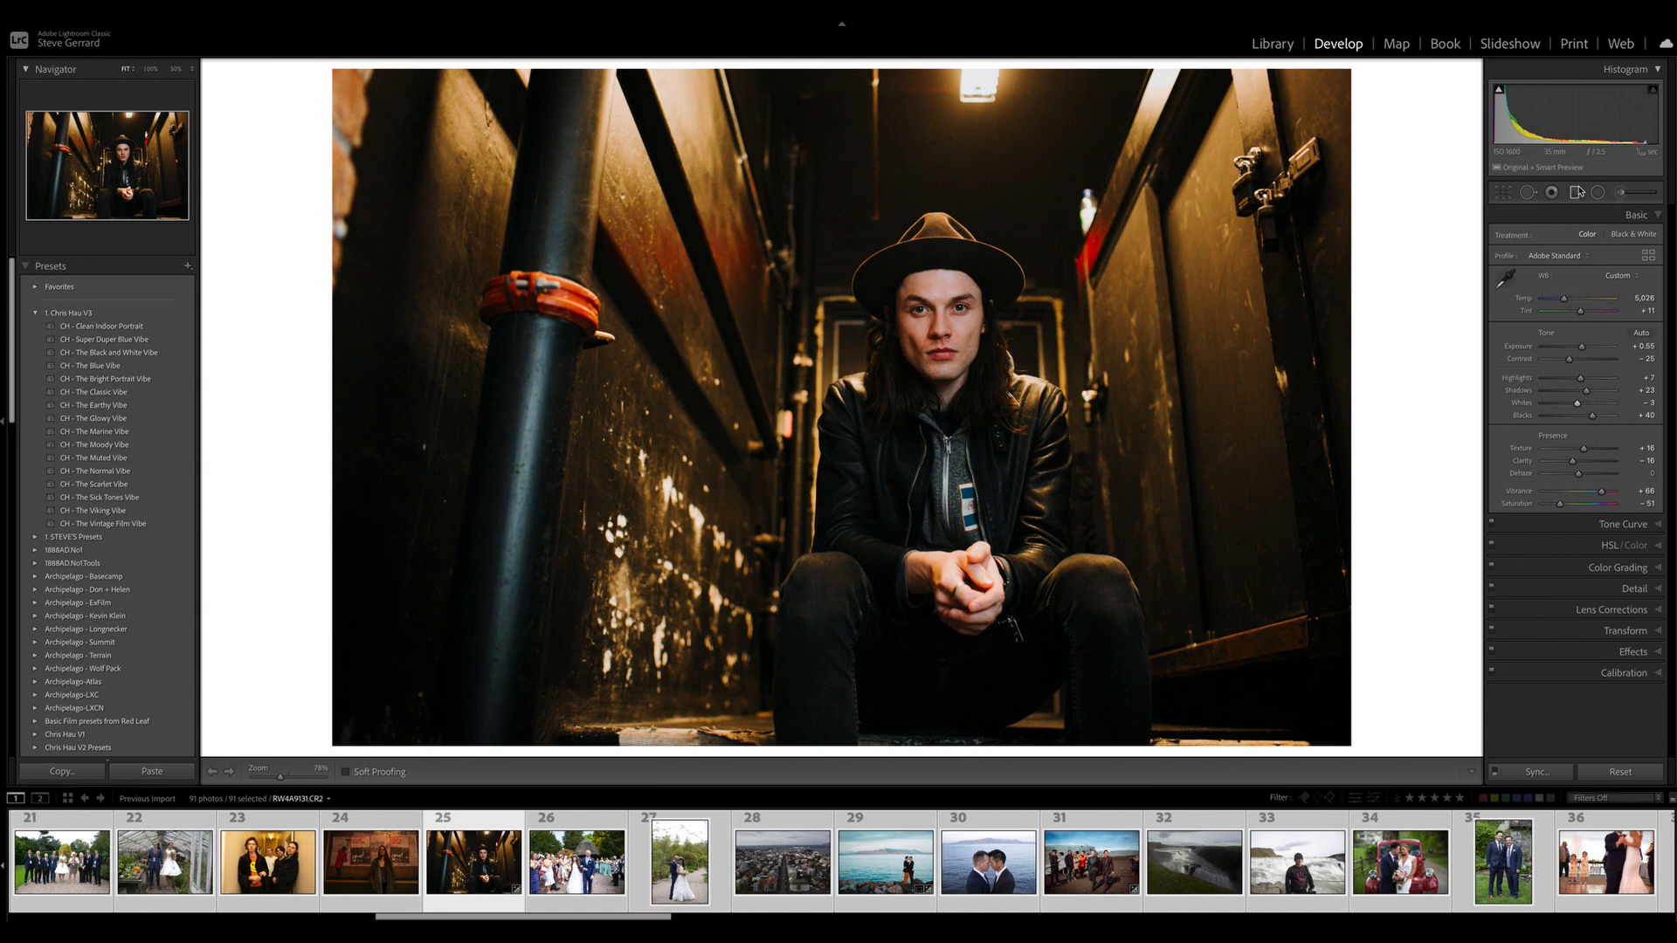
left_click(1572, 238)
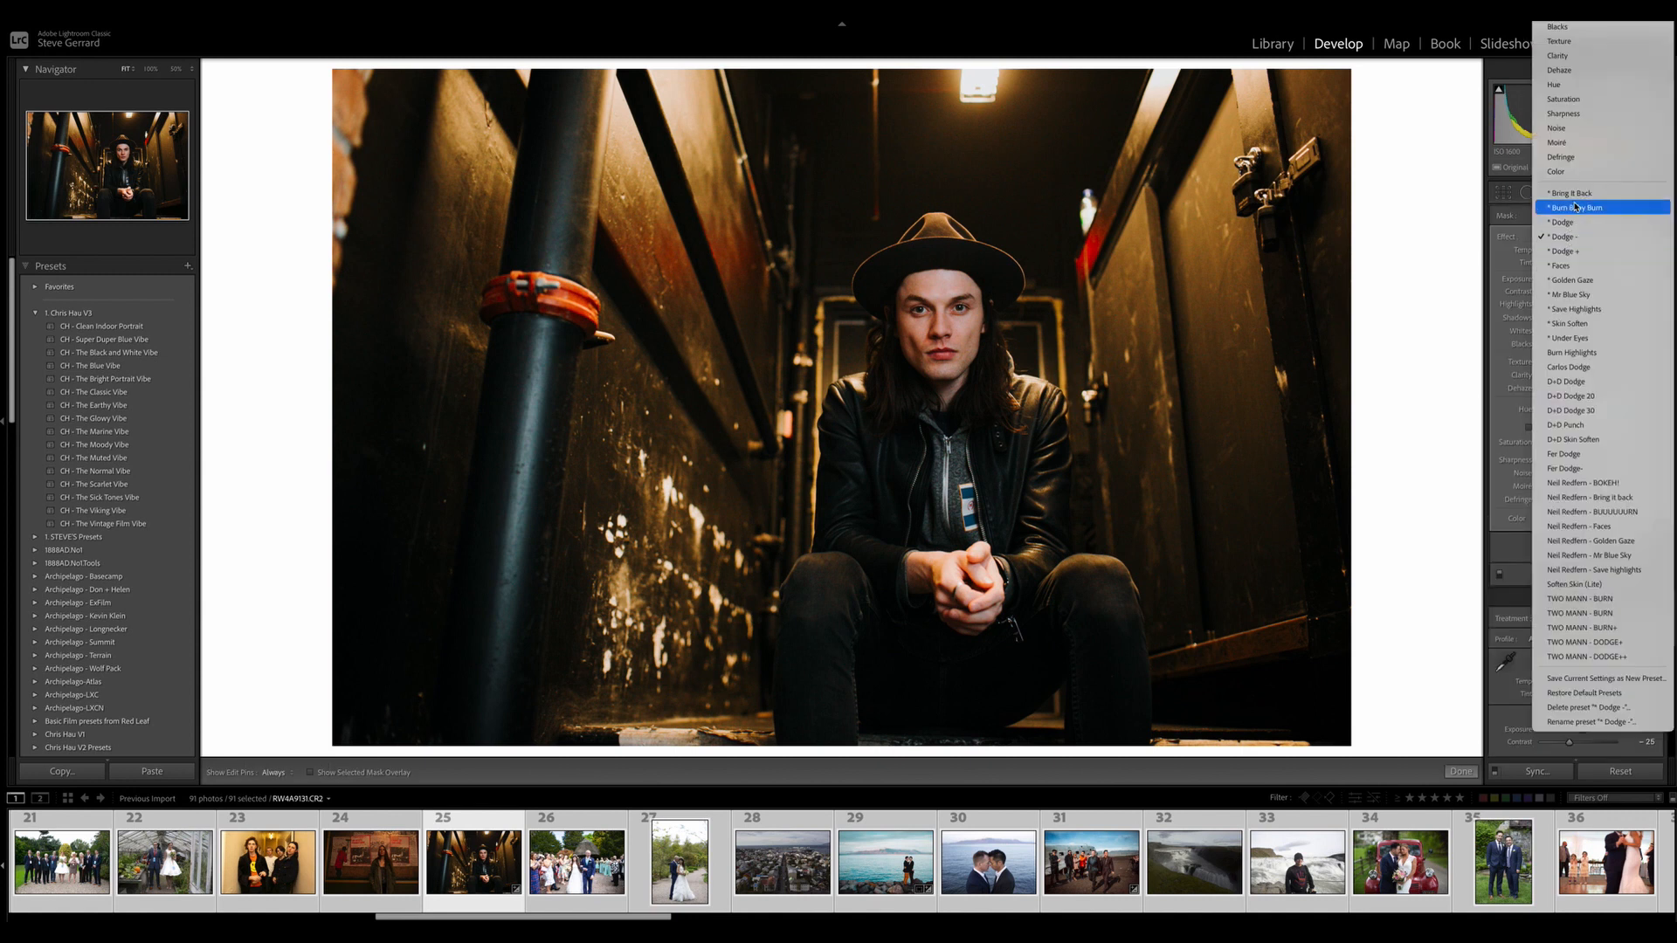
left_click(1576, 207)
mouse_move(301, 108)
left_mouse_down()
mouse_move(830, 367)
mouse_move(860, 343)
mouse_move(863, 356)
left_mouse_up()
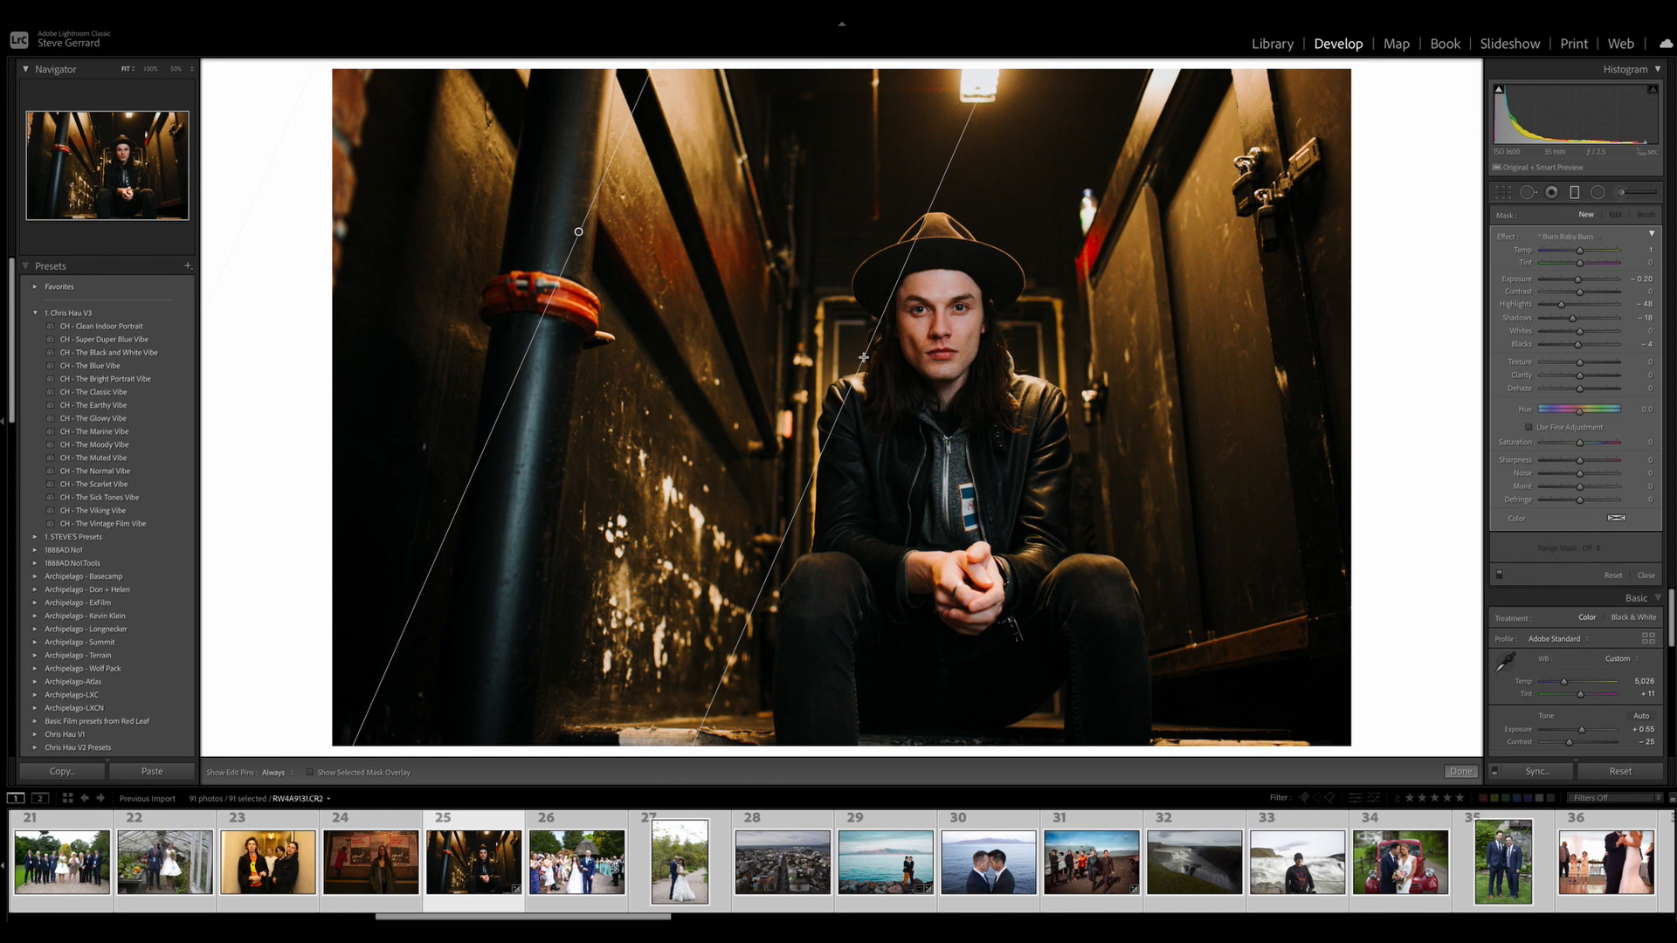
left_click_drag(1408, 77, 1337, 364)
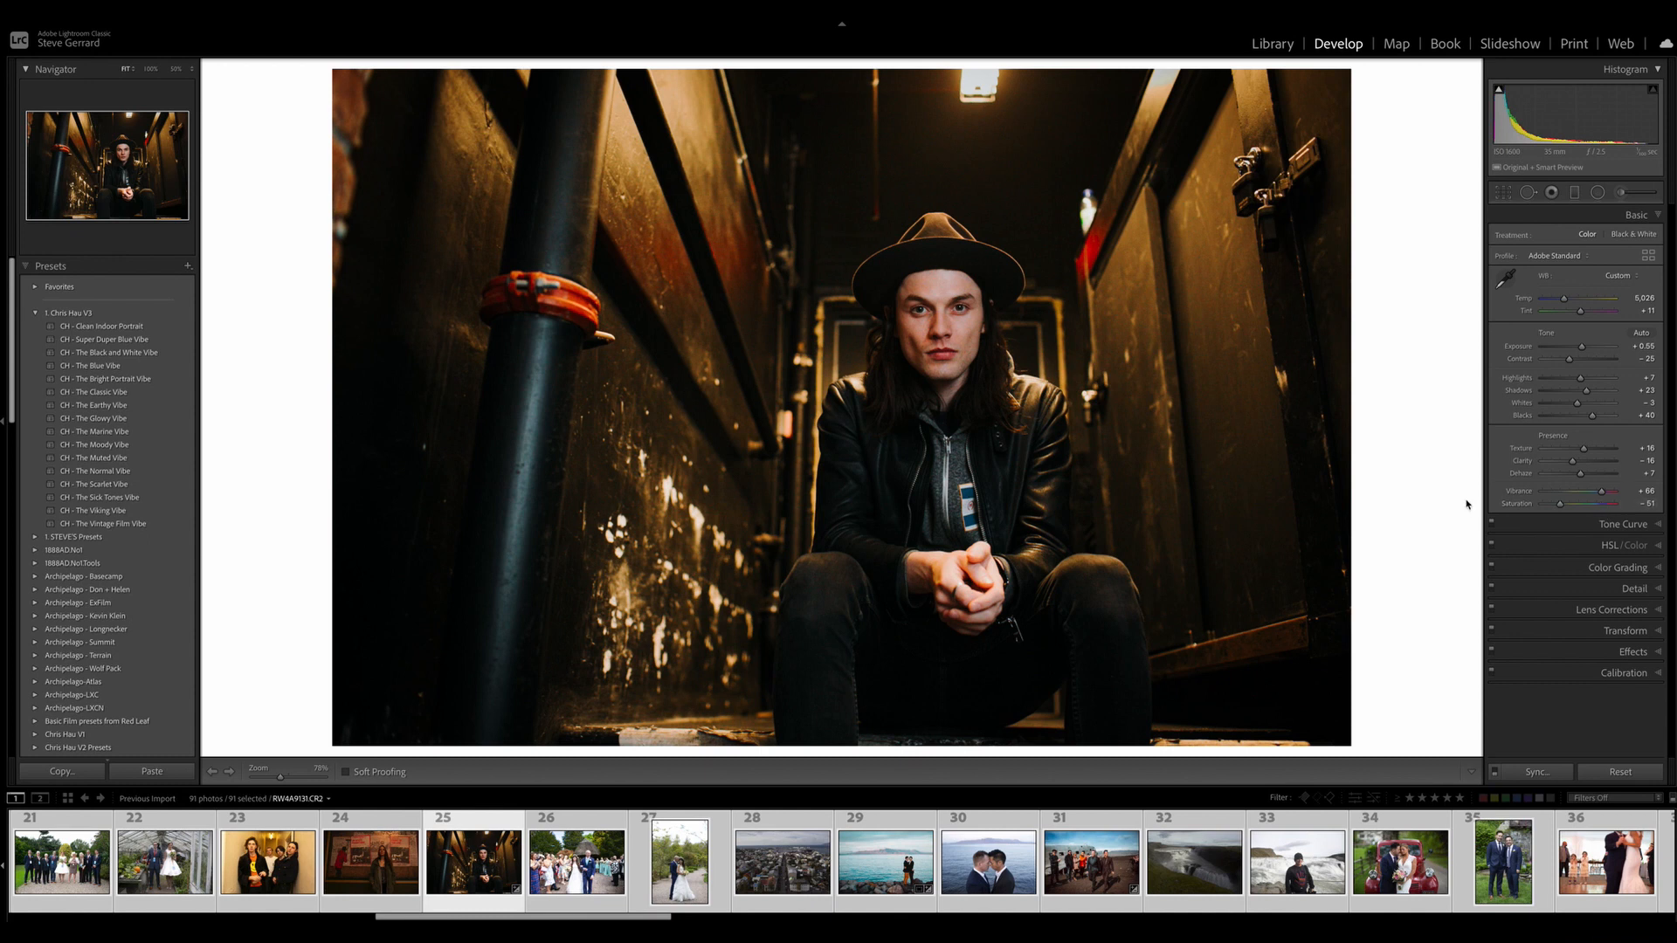
Step: Compare the edited hat portrait with its unedited original
key("backslash")
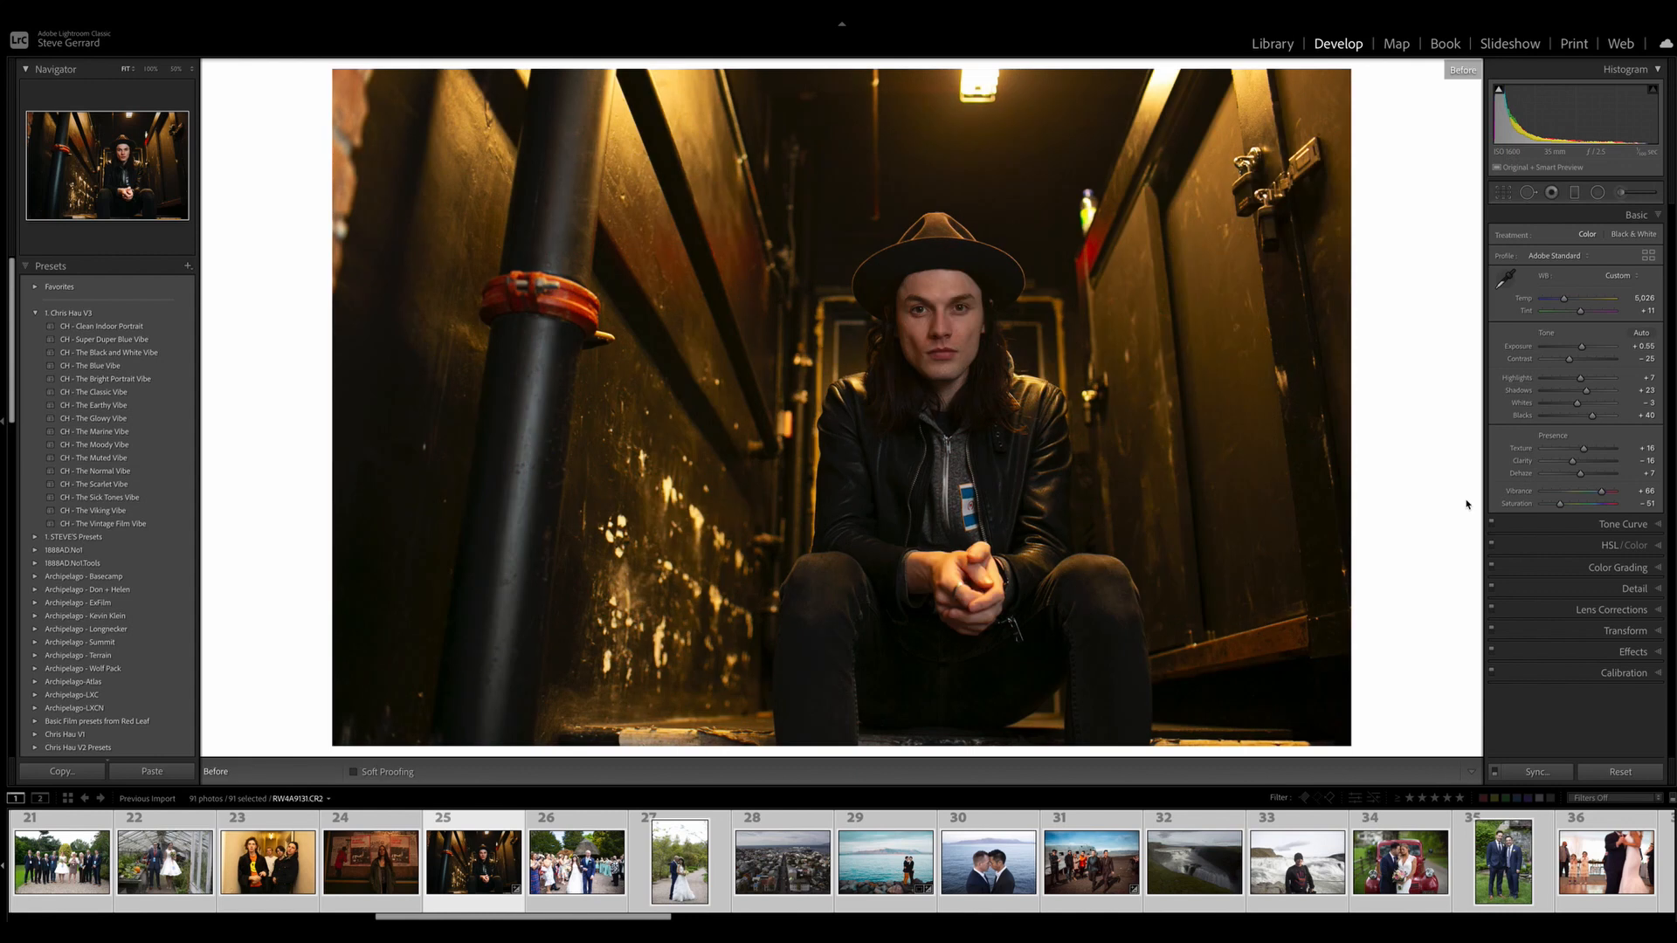
key("backslash")
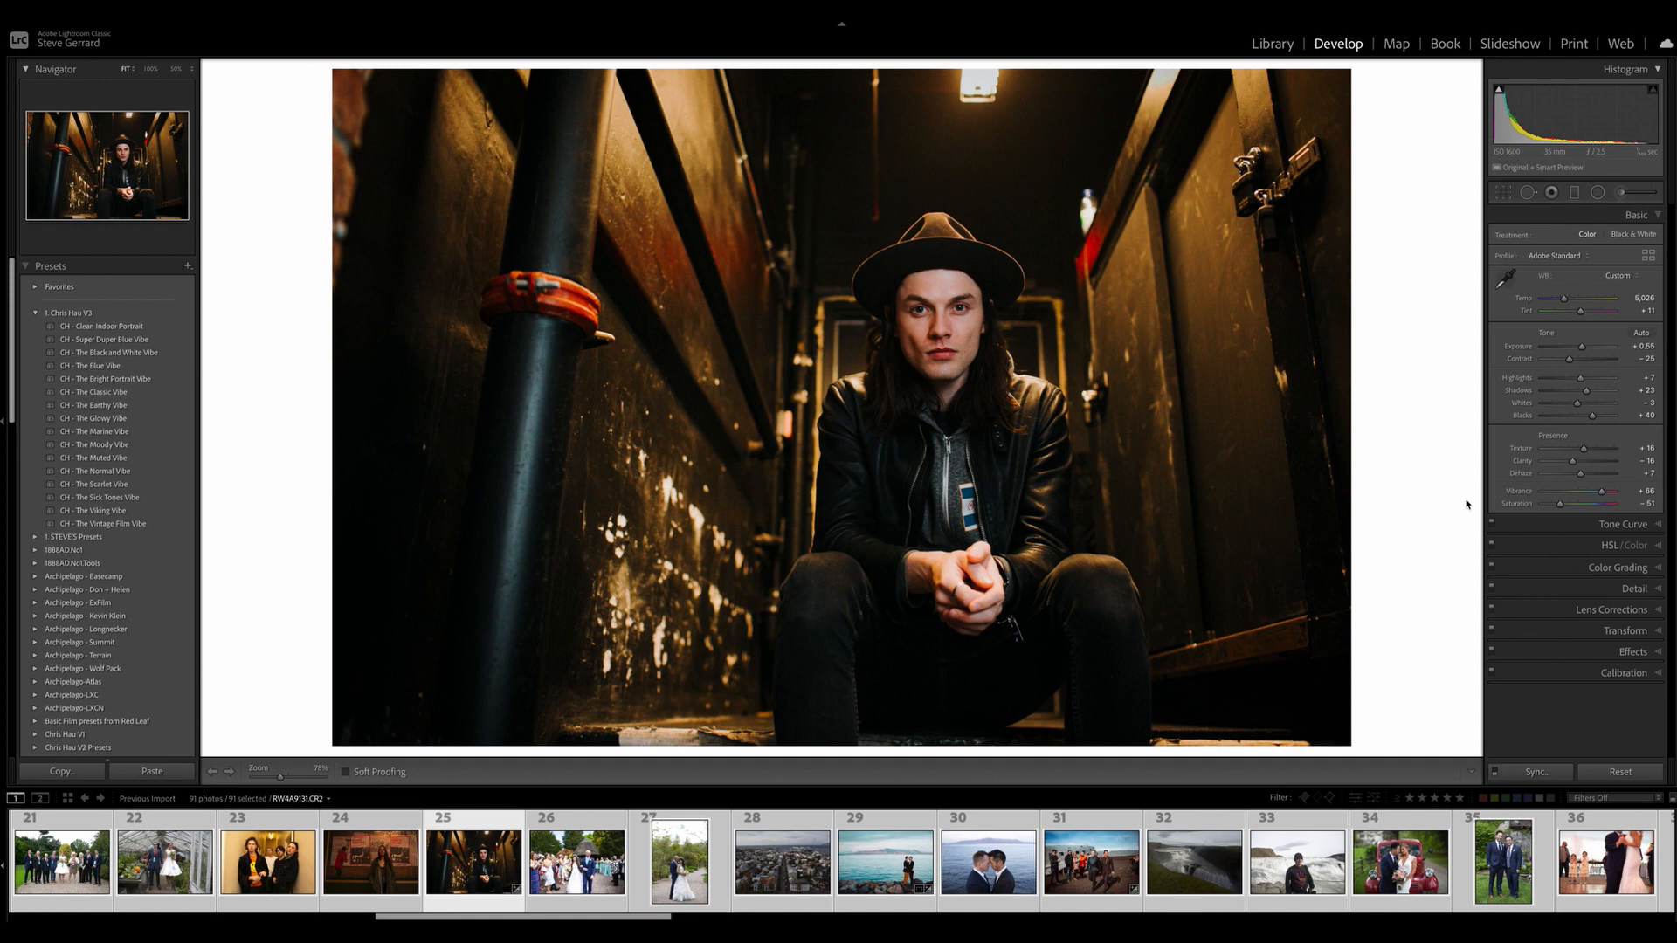
key("backslash")
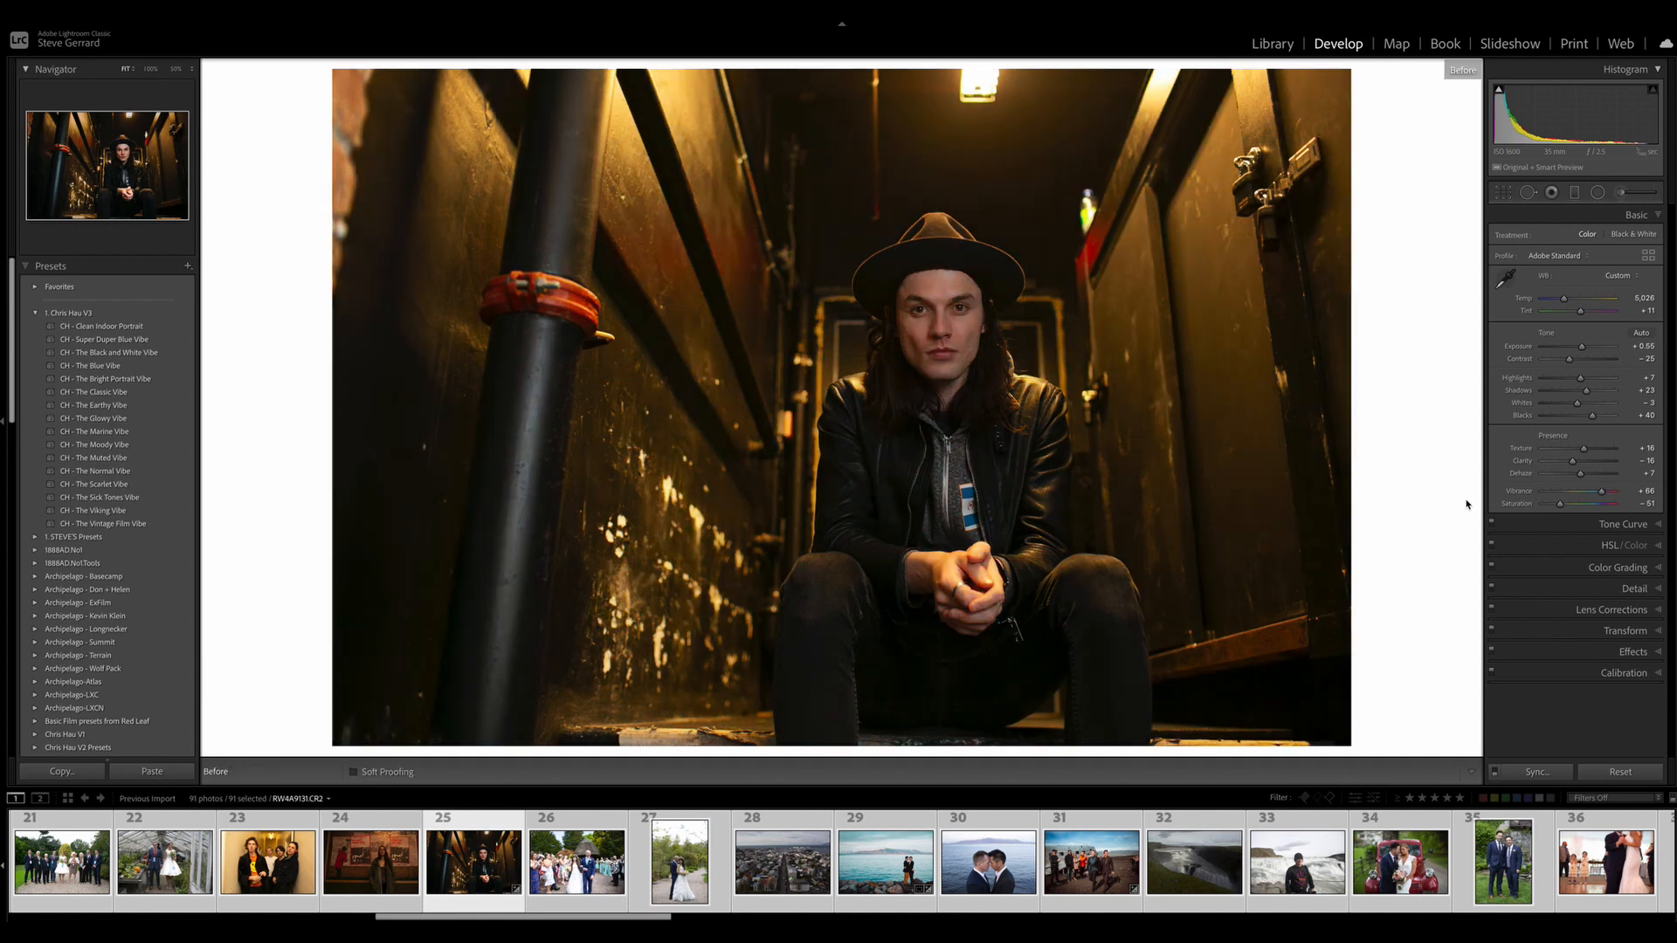
key("backslash")
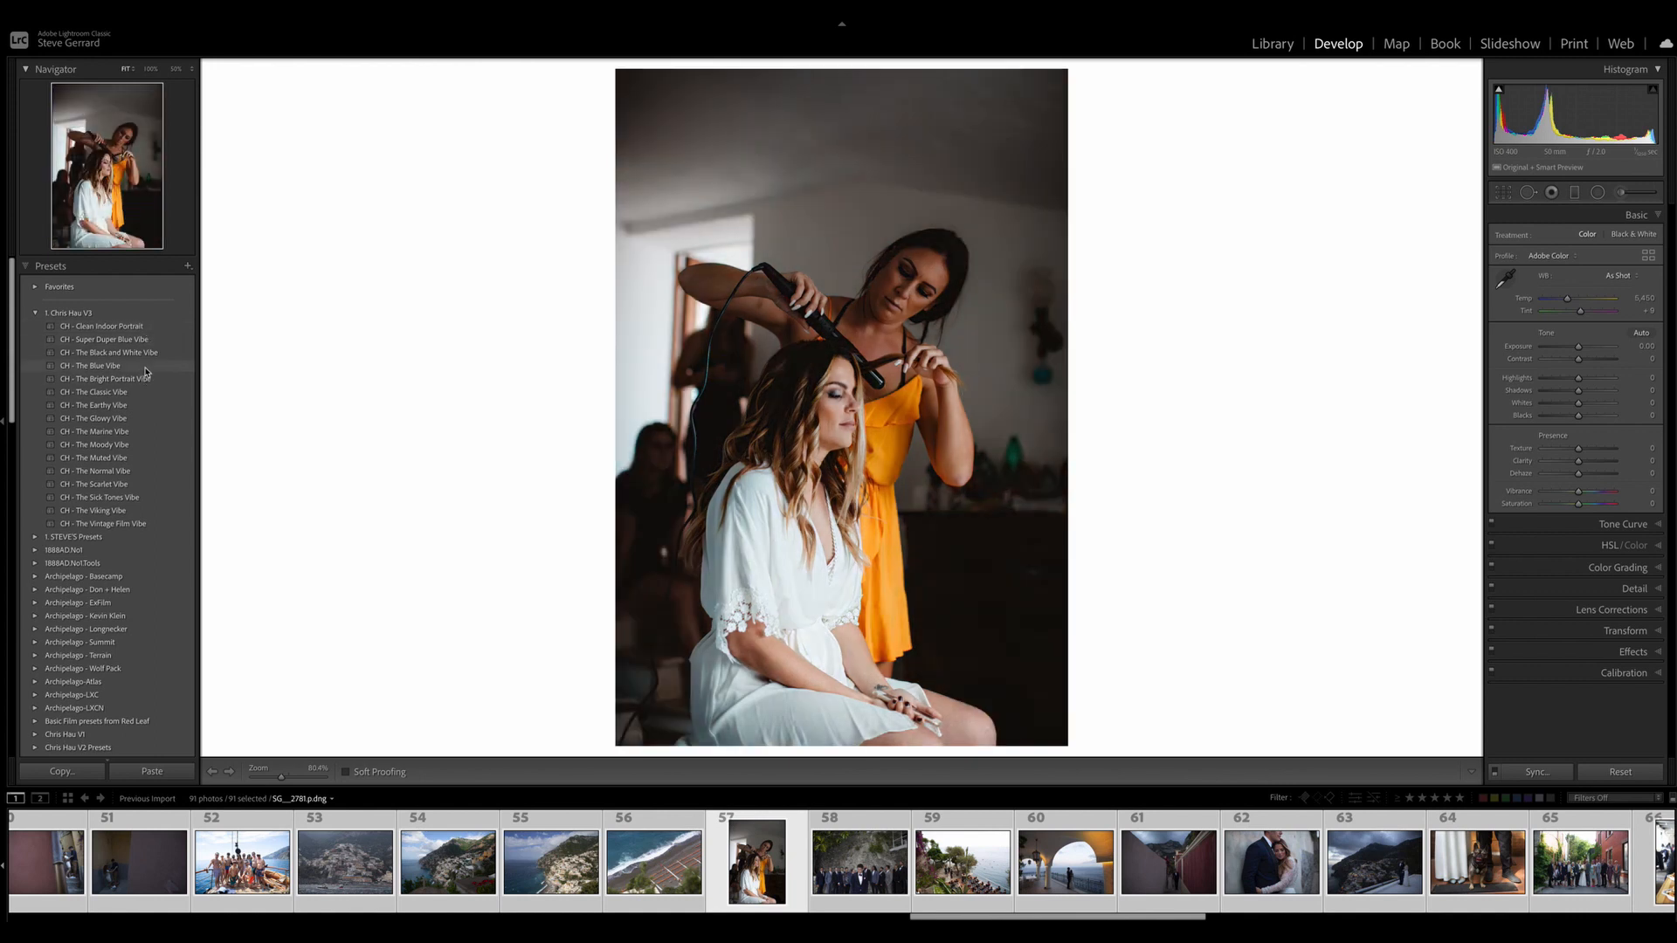
Step: Apply the CH - Clean Indoor Portrait preset to the hair-styling photo and set Highlights to about -76 and Blacks to -25
left_click(151, 327)
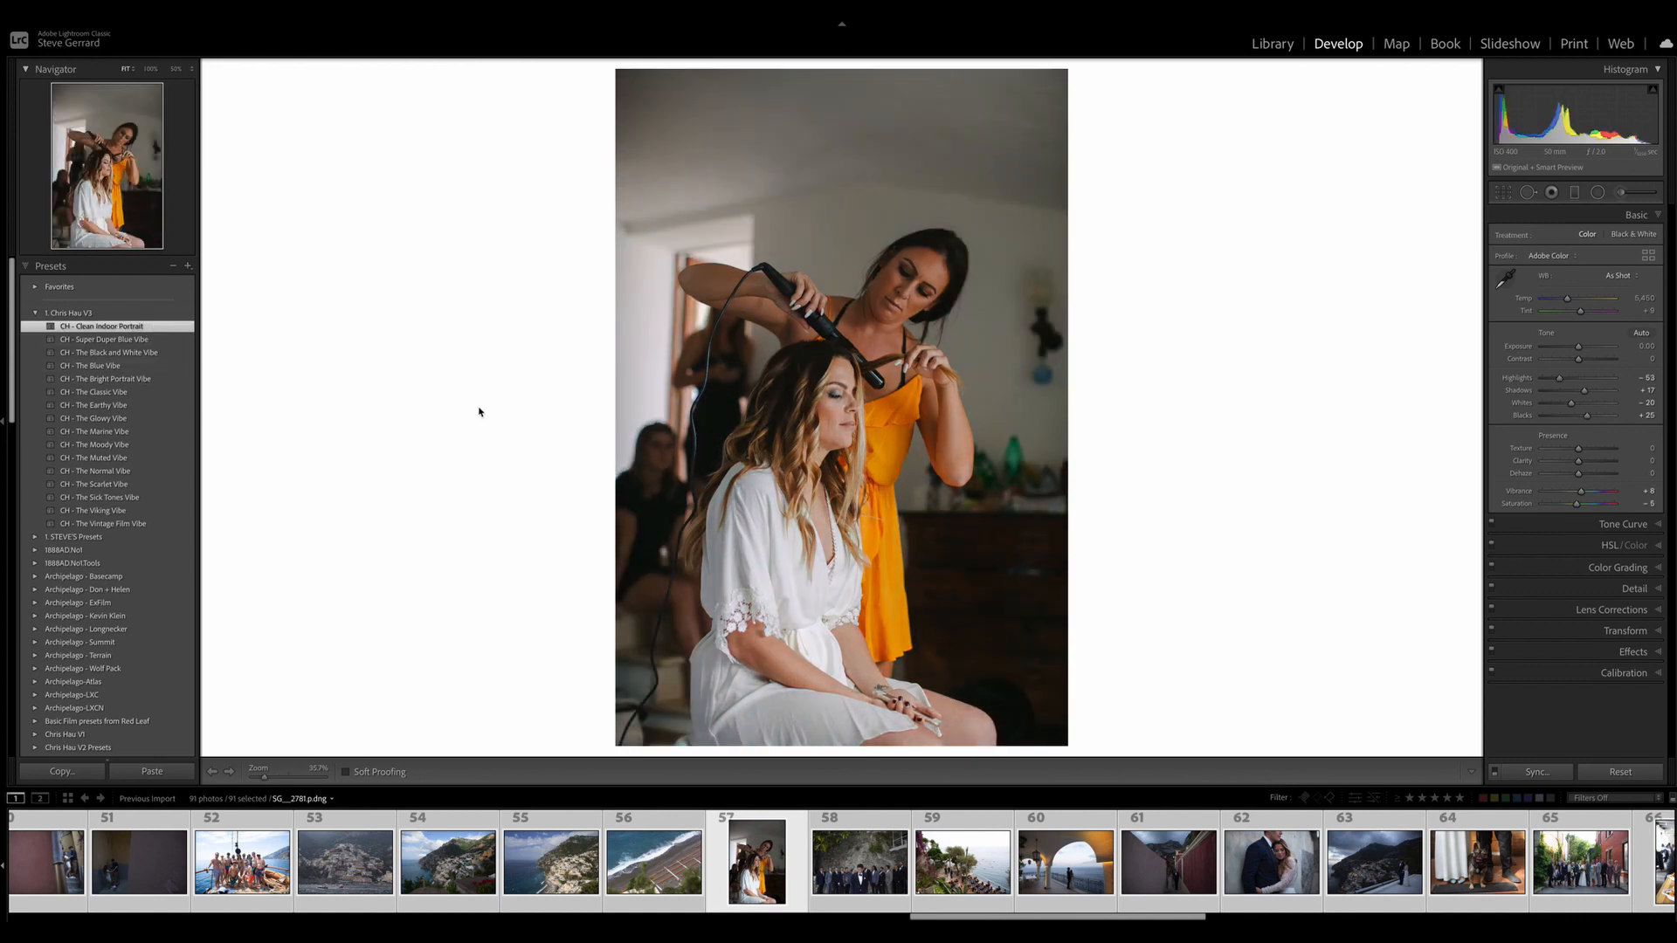
left_click_drag(1578, 421, 1551, 378)
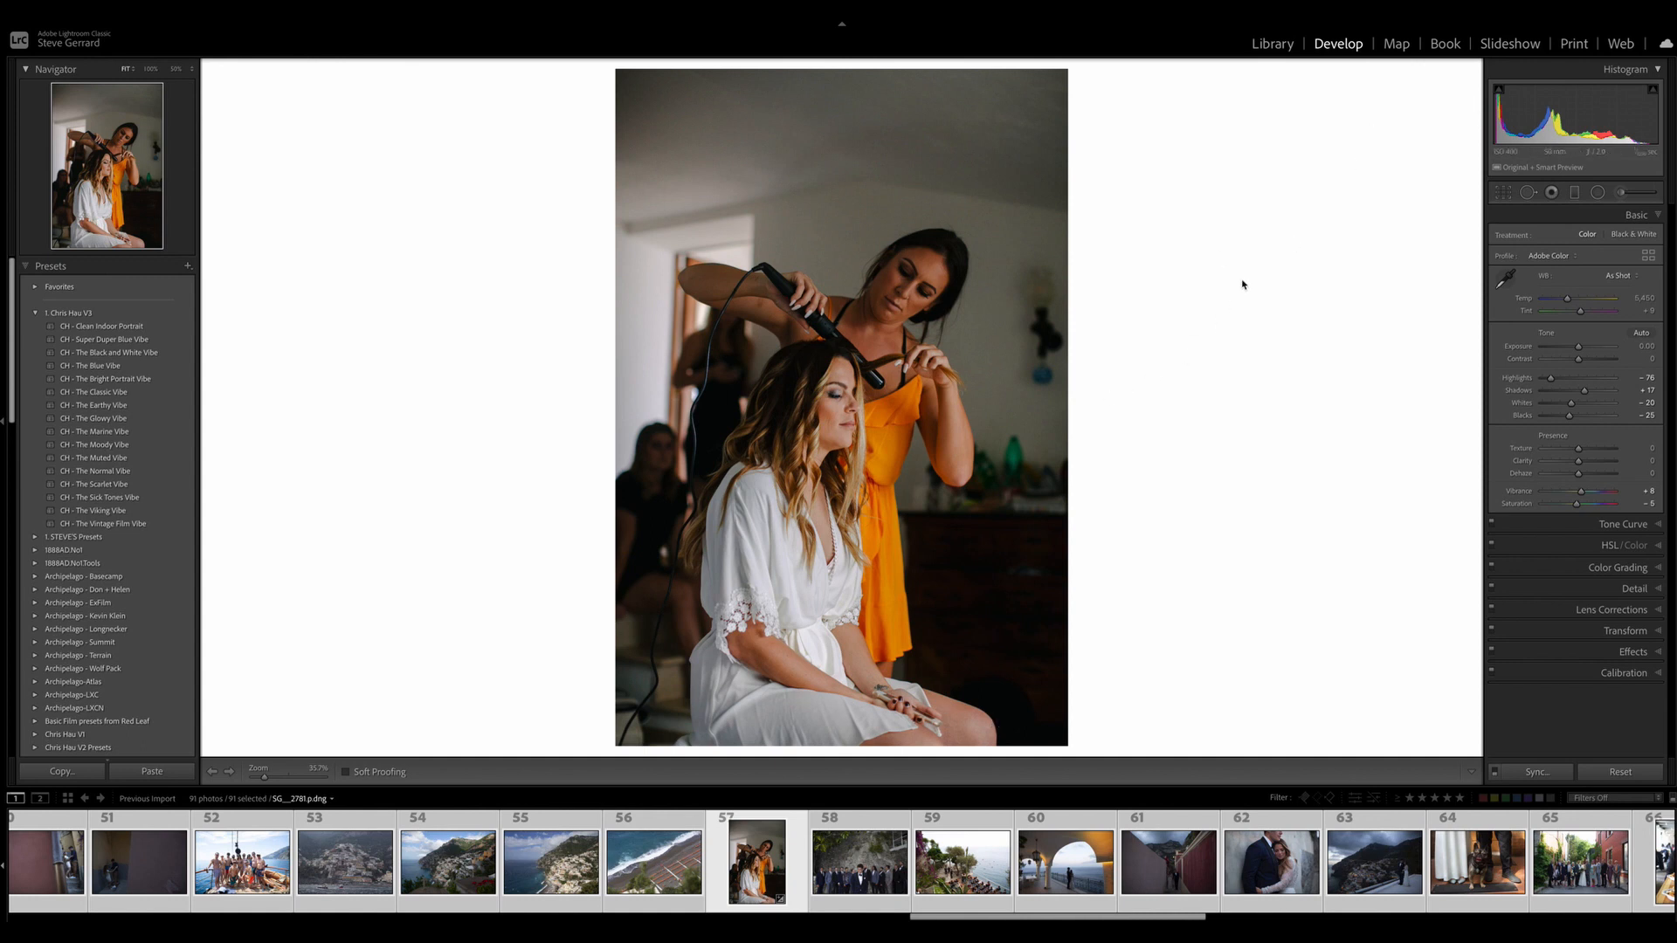
Step: Add a Burn Baby Burn graduated filter over the hair-styling photo's lower part and Faces radial filters over both women's faces
left_click(1576, 194)
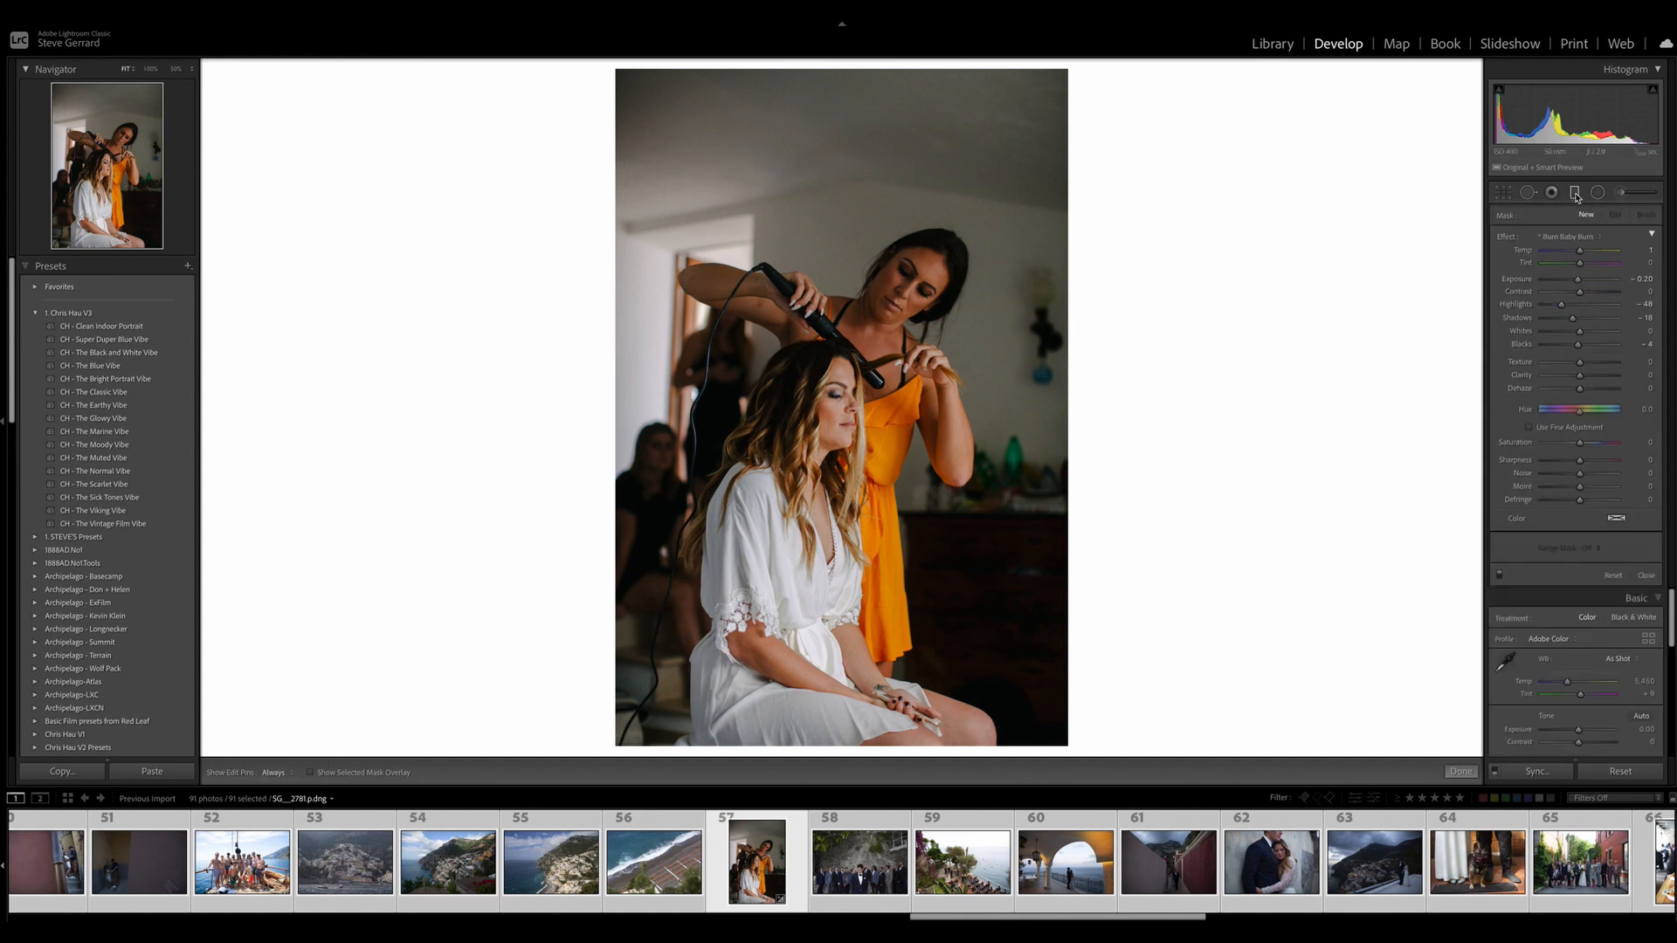
left_click_drag(1195, 561, 1220, 389)
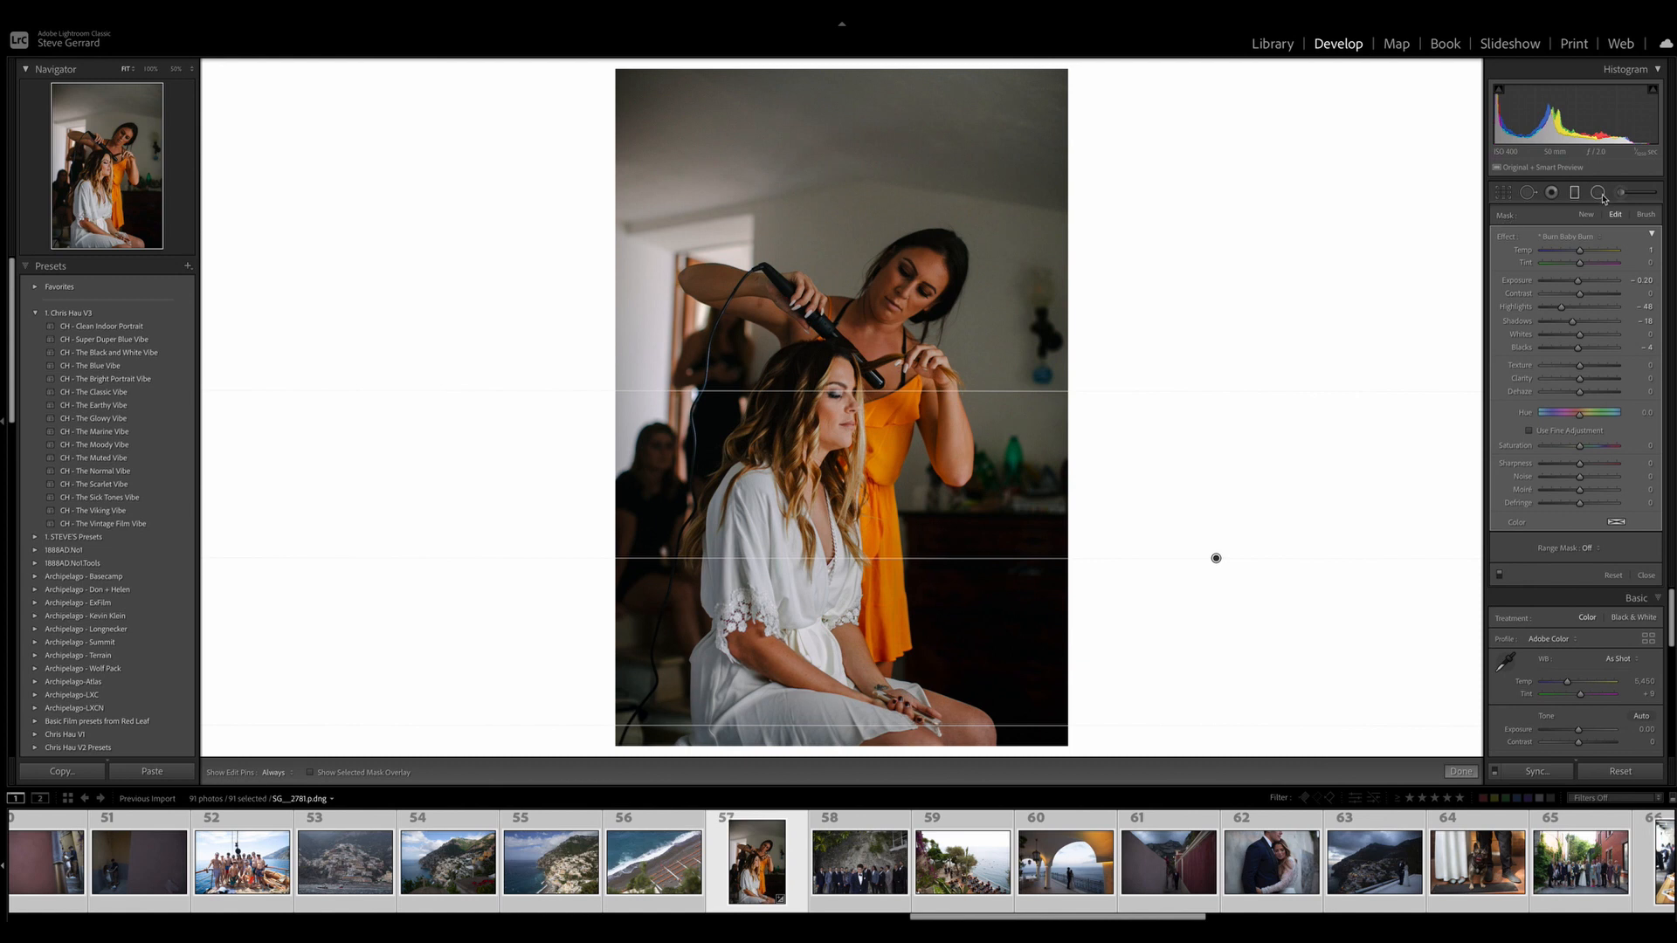
left_click(1569, 237)
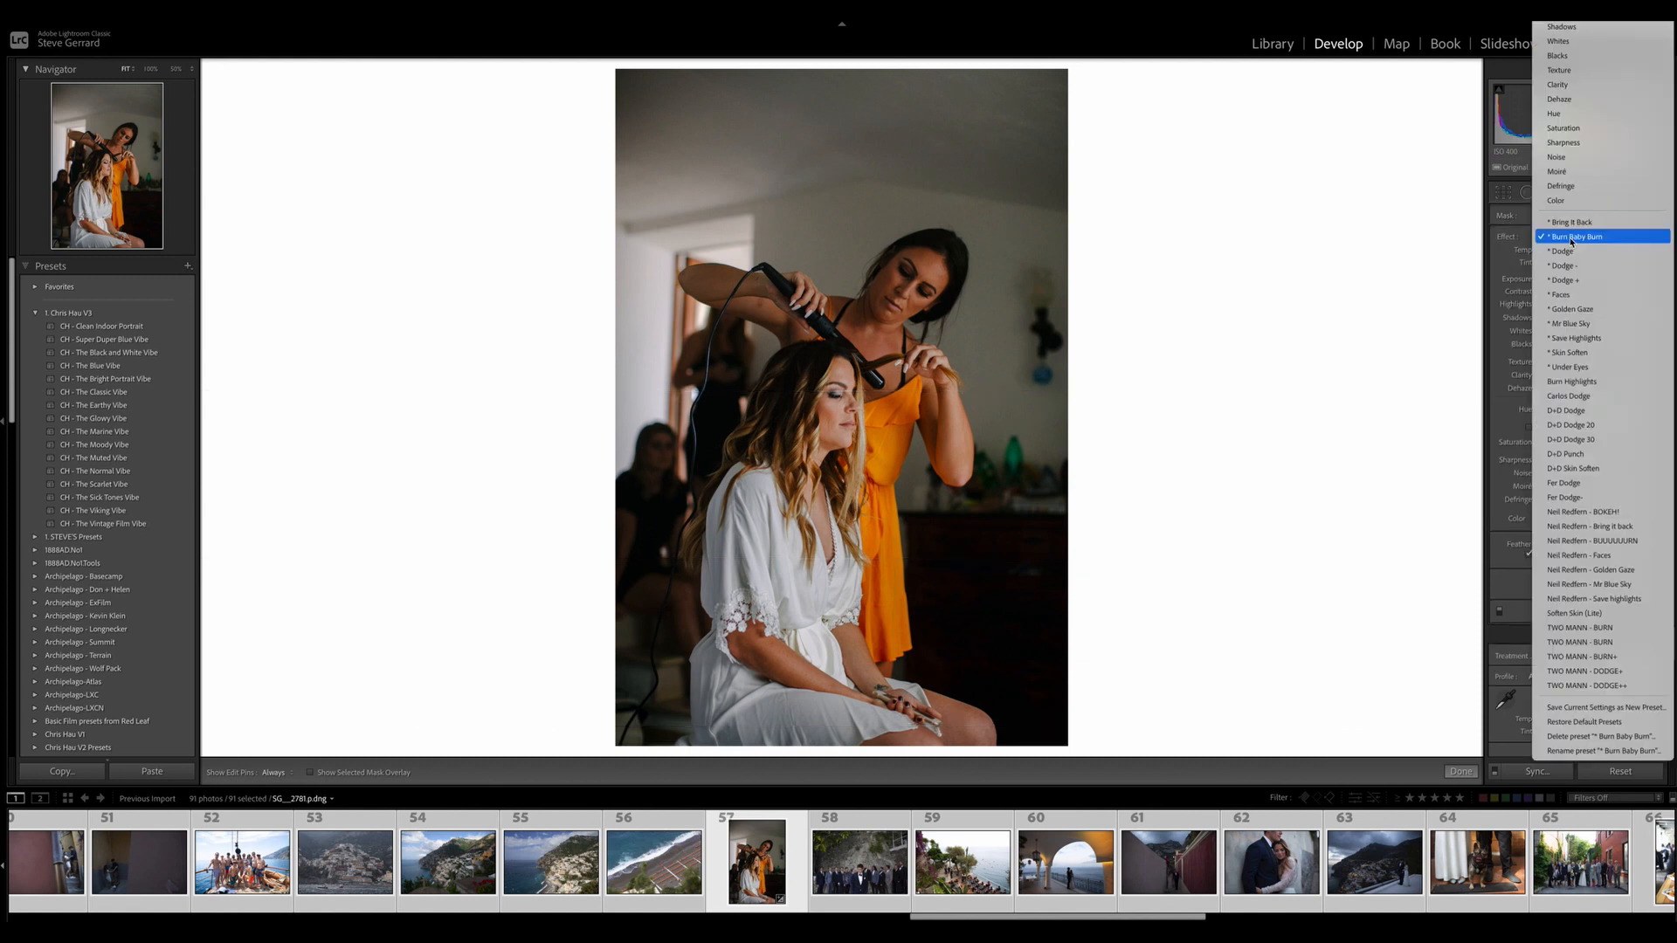
left_click(1563, 294)
mouse_move(815, 400)
left_mouse_down()
mouse_move(852, 485)
mouse_move(848, 454)
left_mouse_up()
left_click_drag(898, 294, 943, 359)
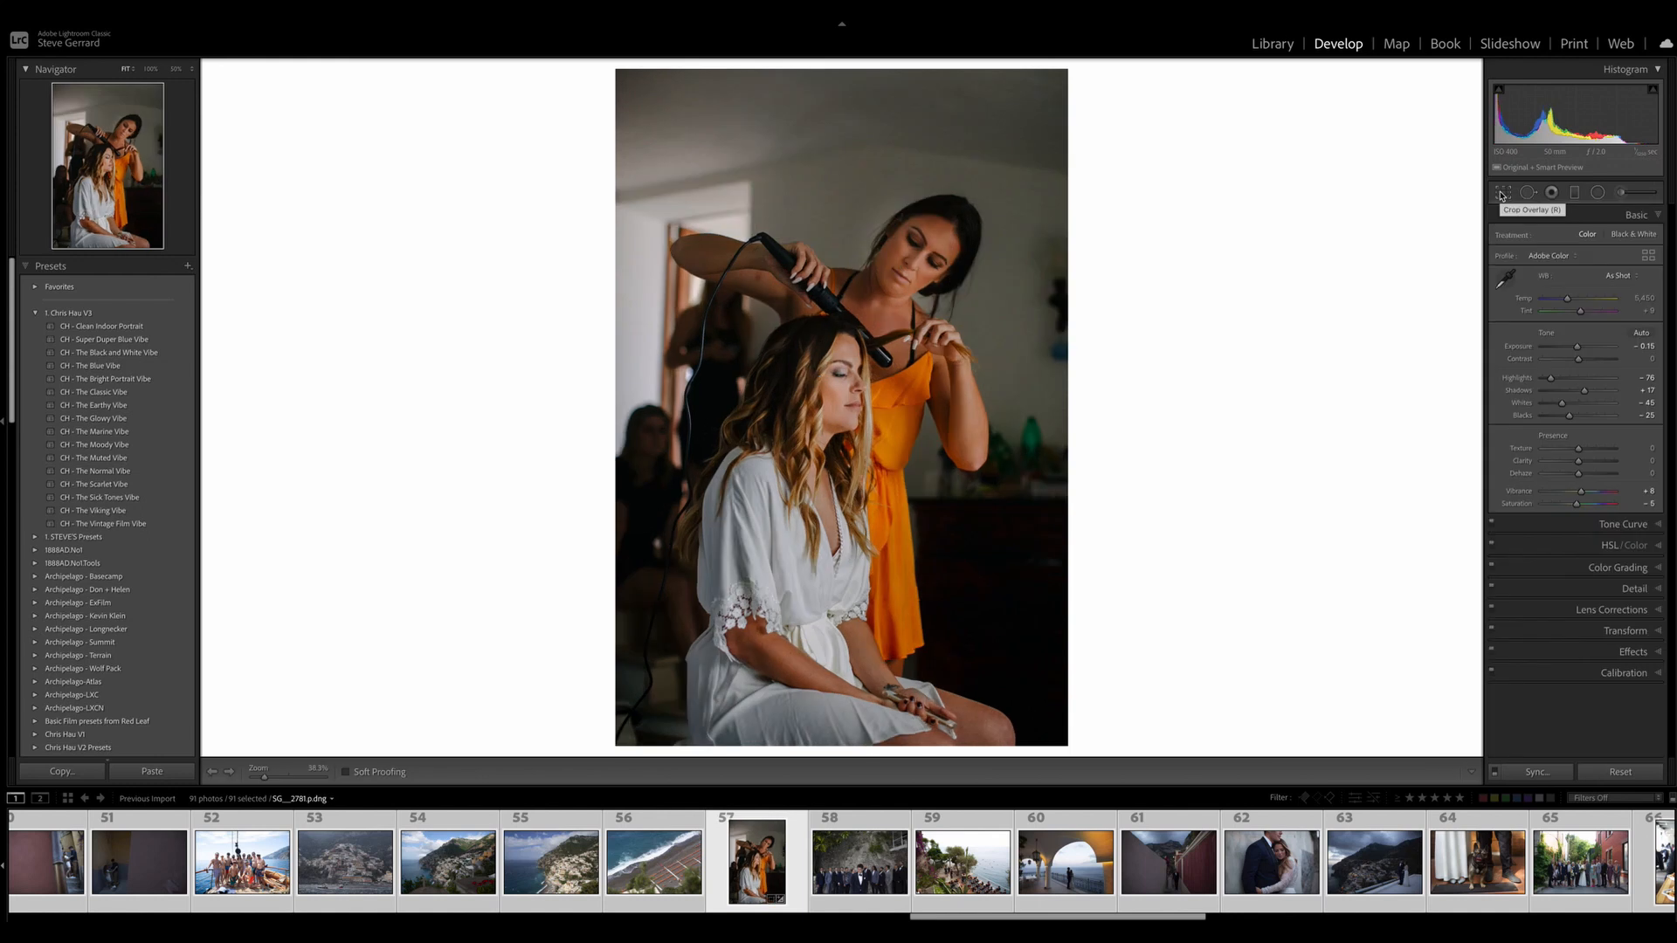
Step: Compare the edited hair-styling photo with its unedited original
key("backslash")
key("backslash")
key("backslash")
key("backslash")
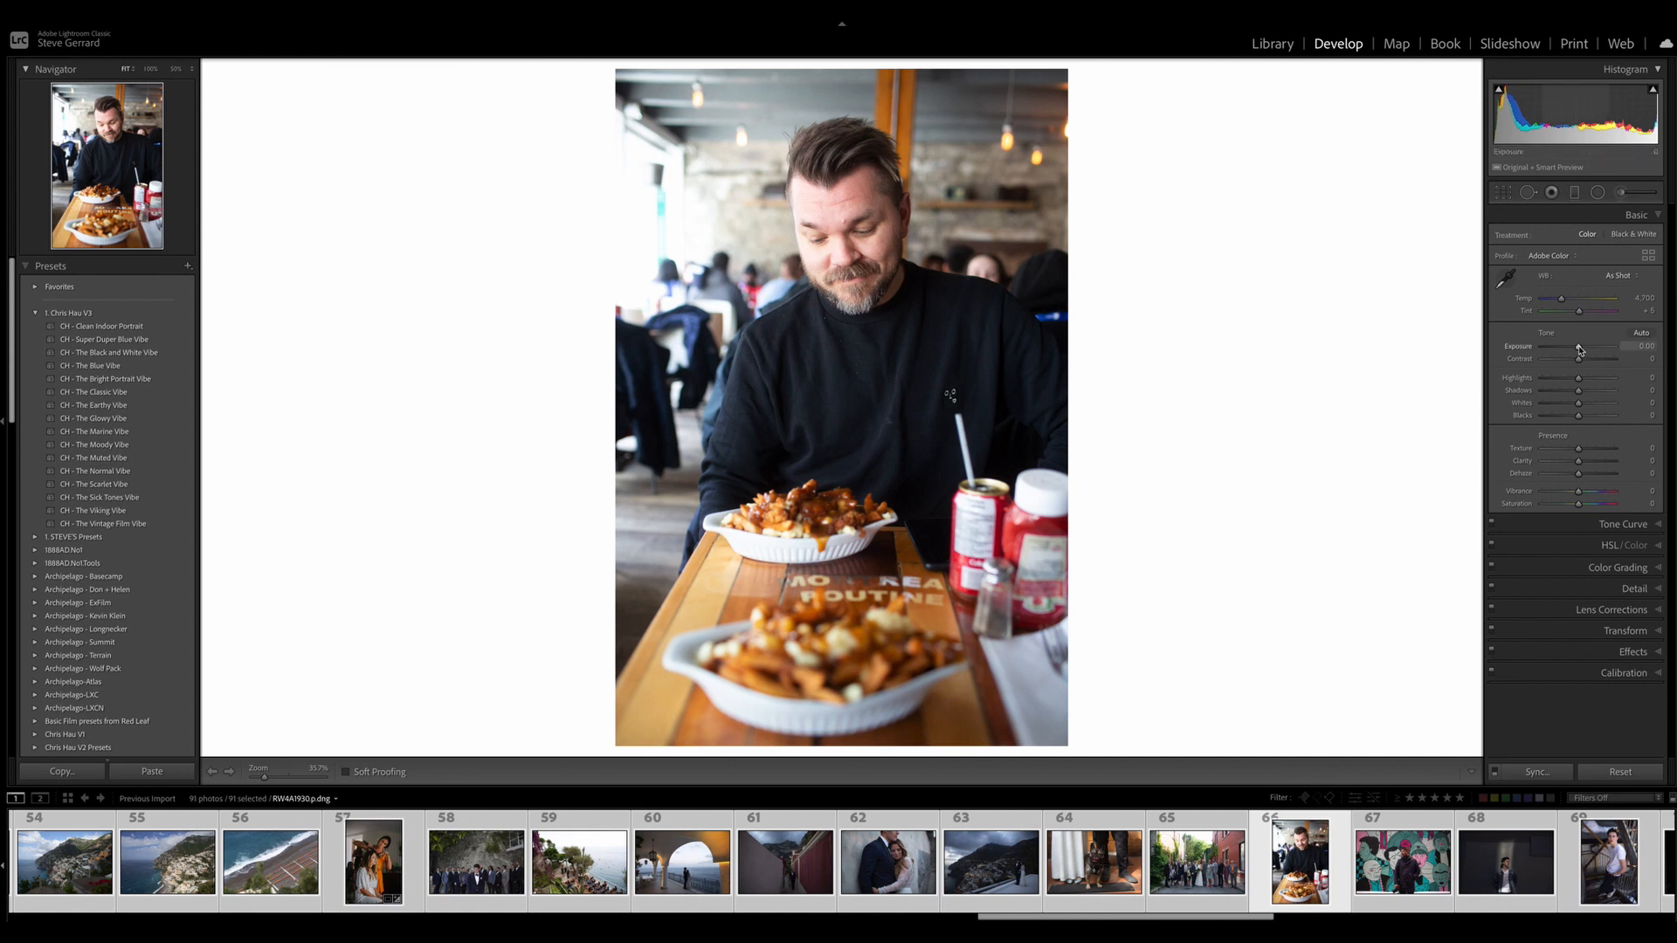
Step: Set the poutine photo's Exposure to -0.65, apply CH - The Bright Portrait Vibe, and set Highlights to -91 and Shadows to +61
left_click_drag(1579, 349, 1575, 351)
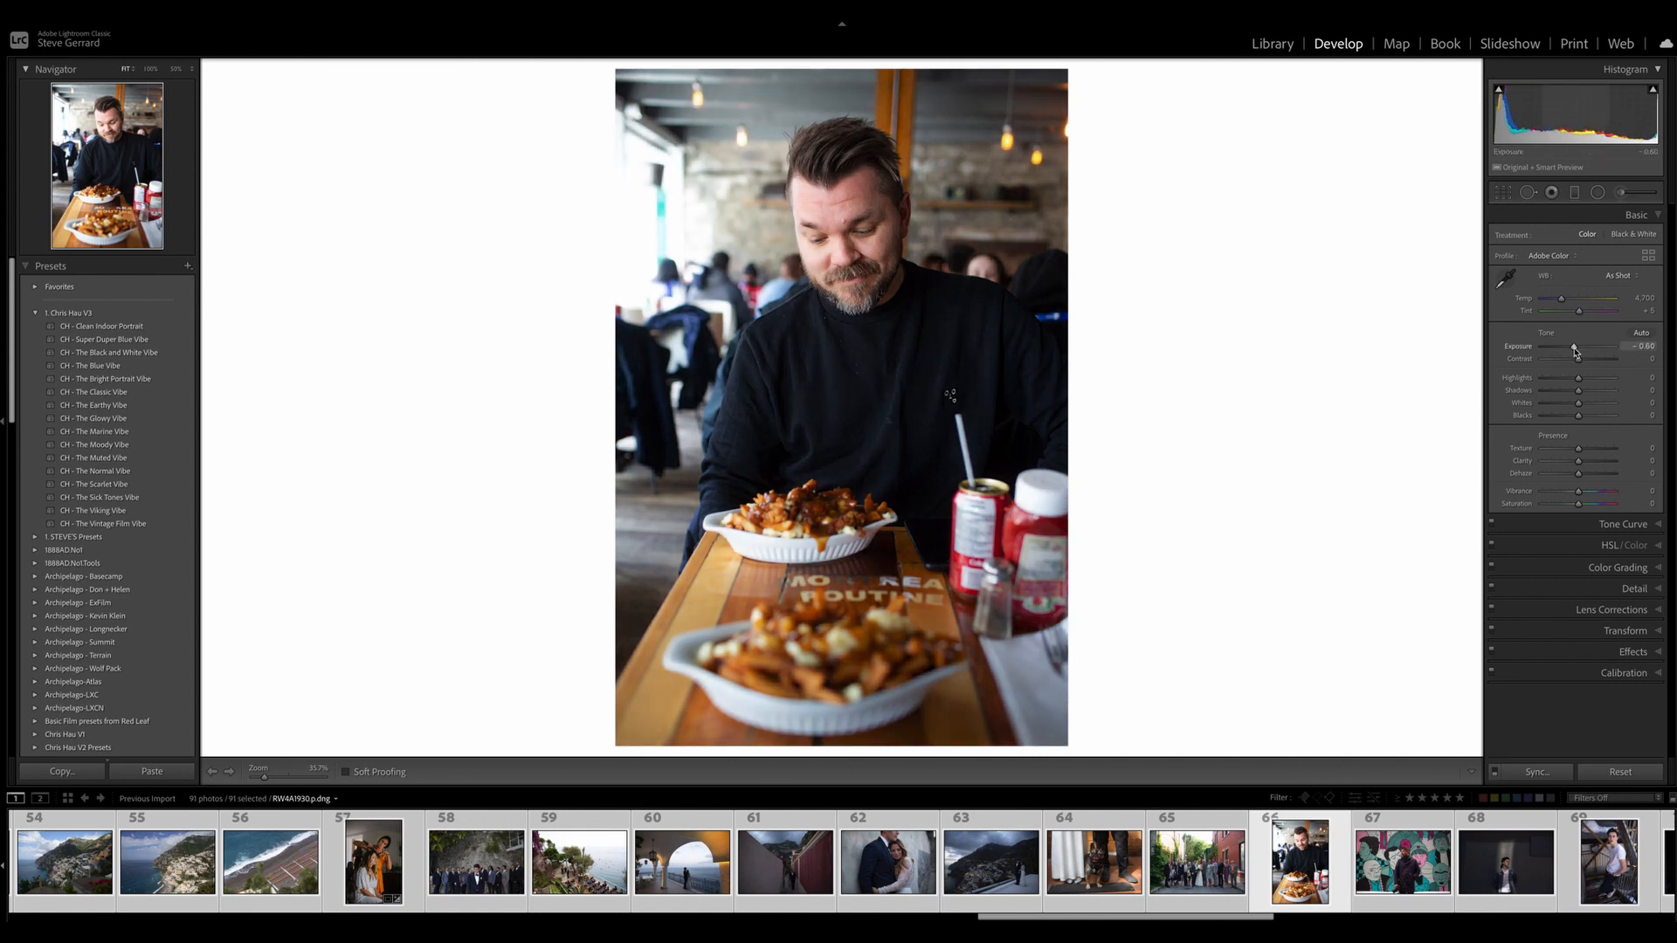
left_click(130, 367)
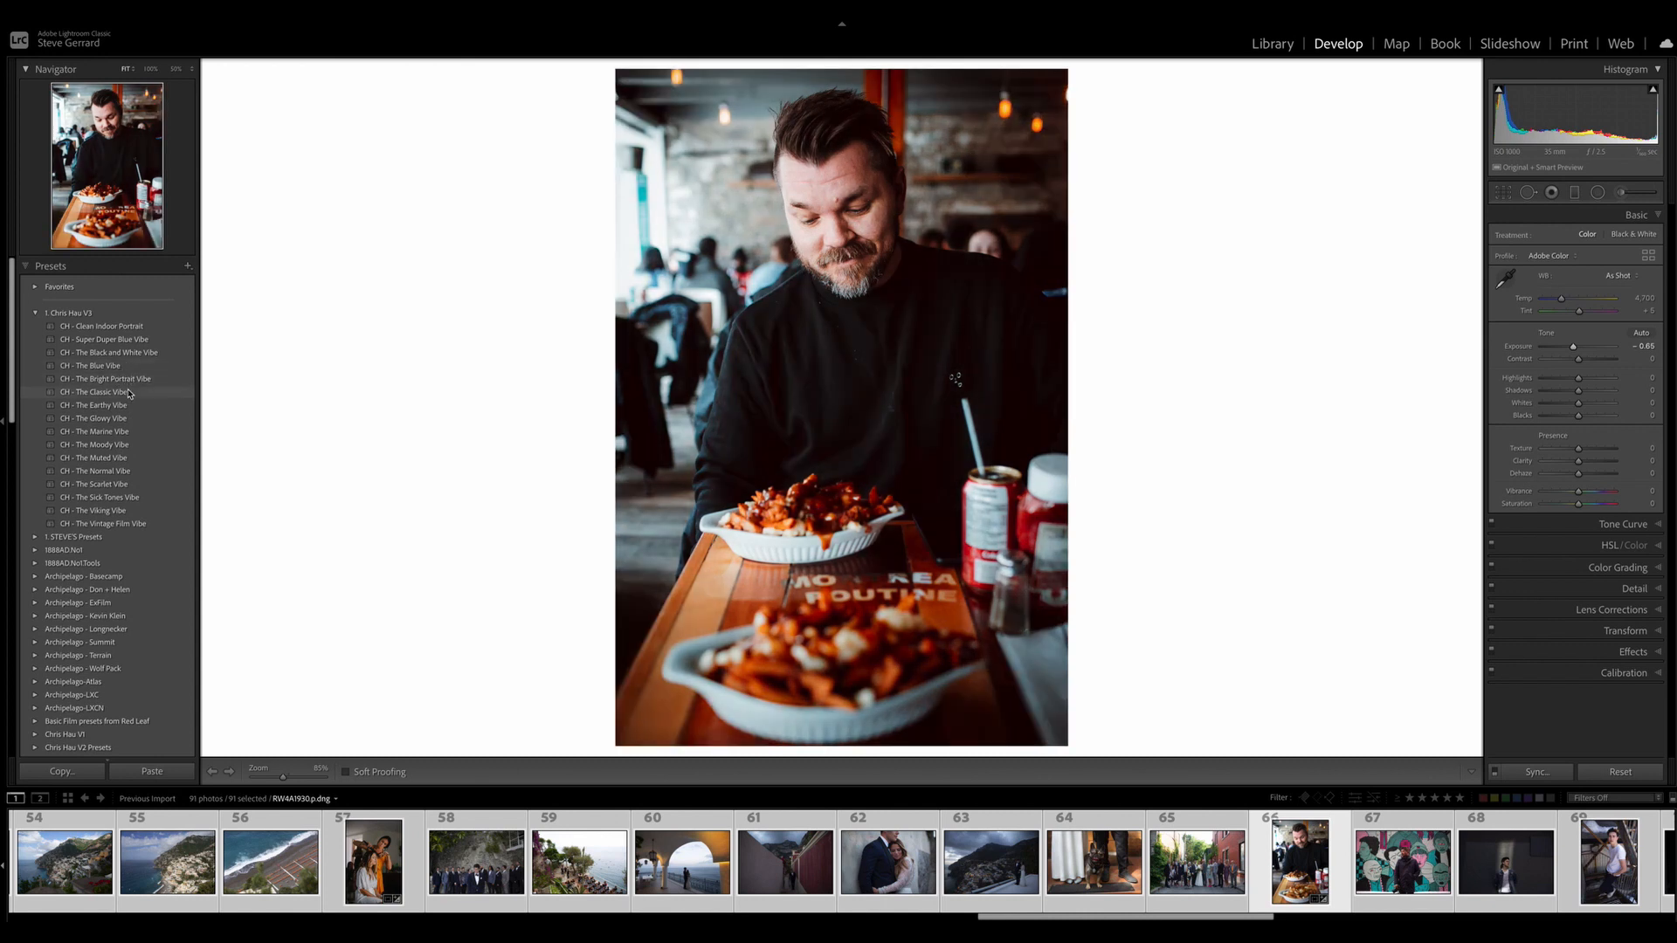
left_click(129, 381)
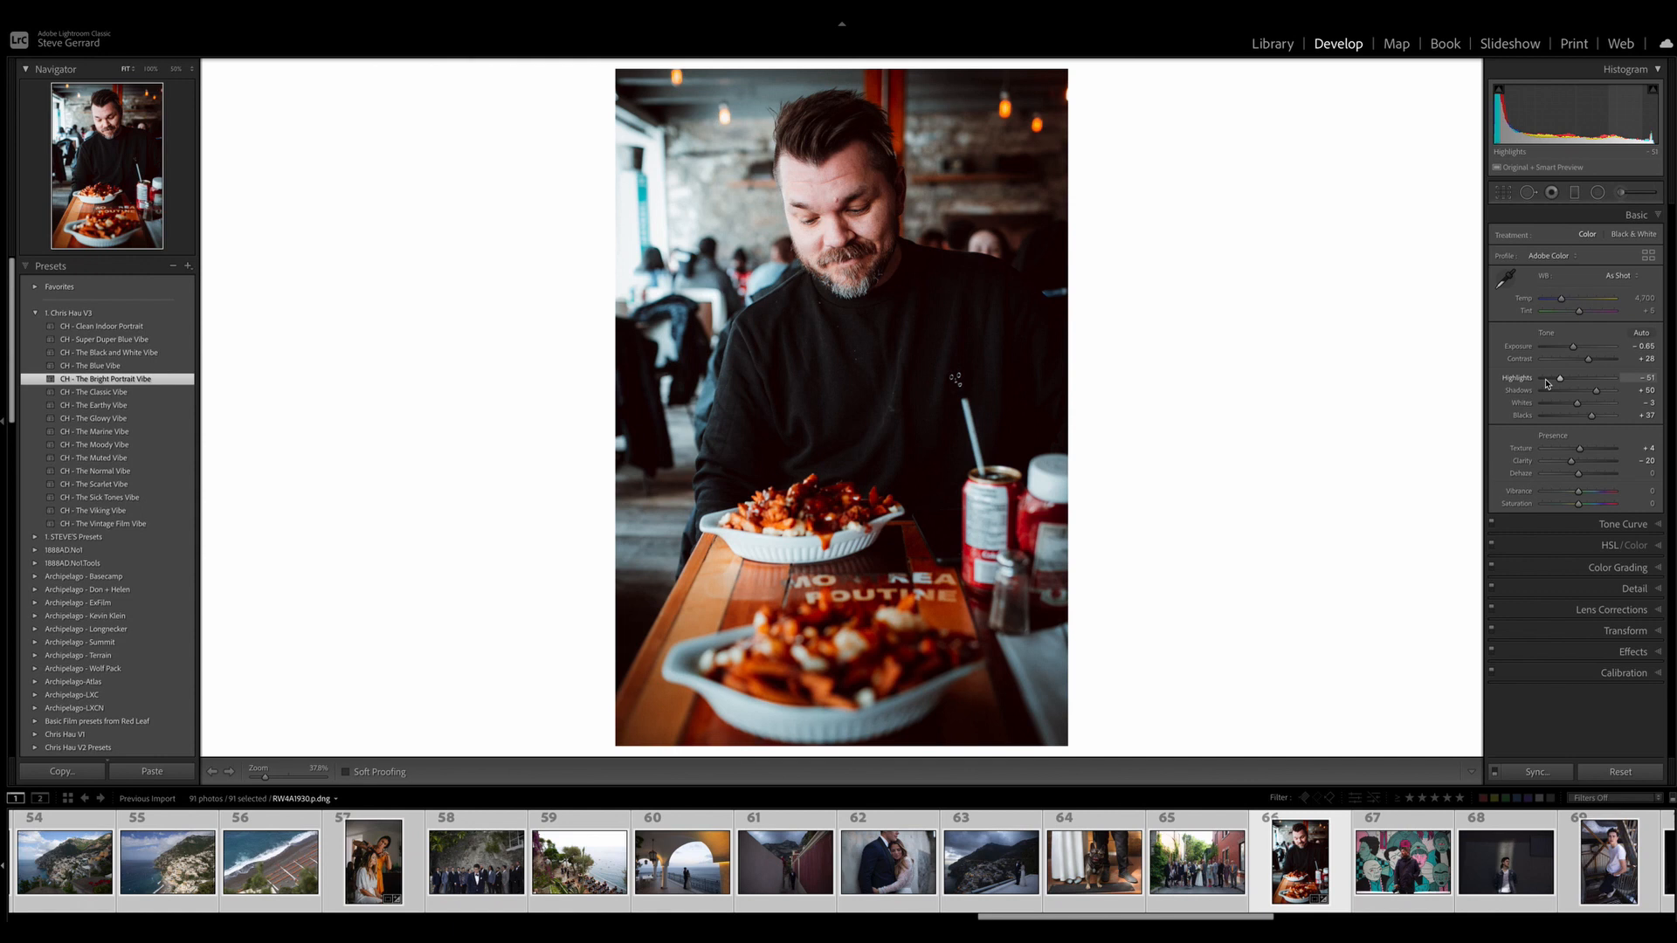
left_click_drag(1547, 383, 1602, 396)
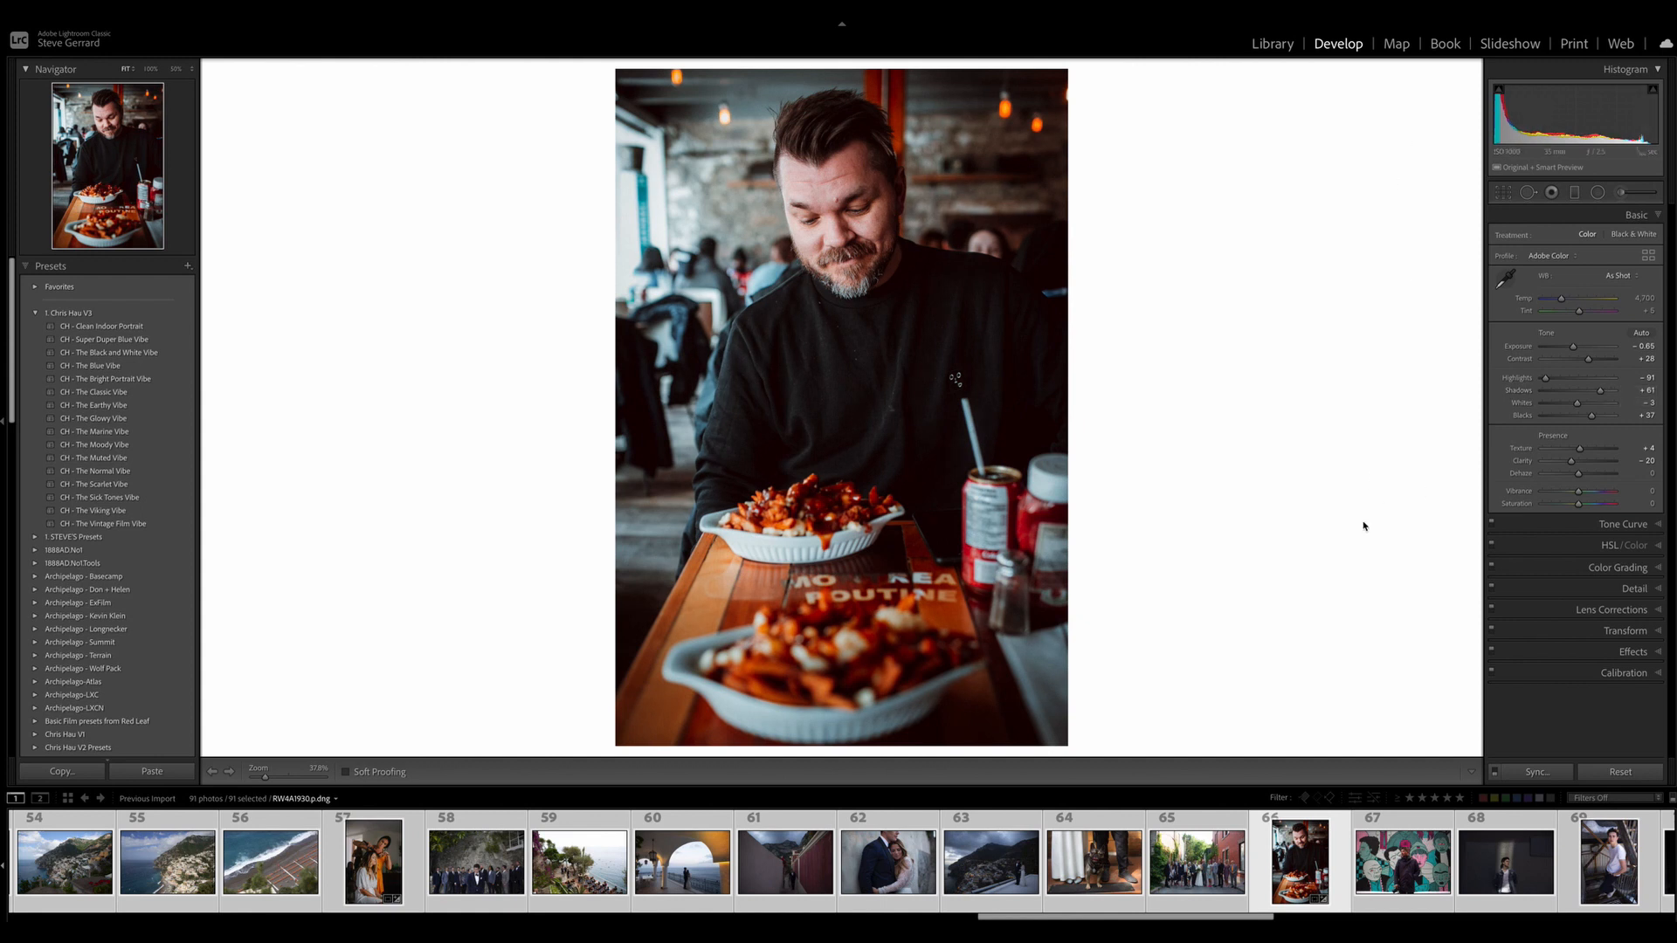
Step: Darken the window side of the poutine photo with a diagonal Burn Baby Burn graduated filter
left_click(1589, 178)
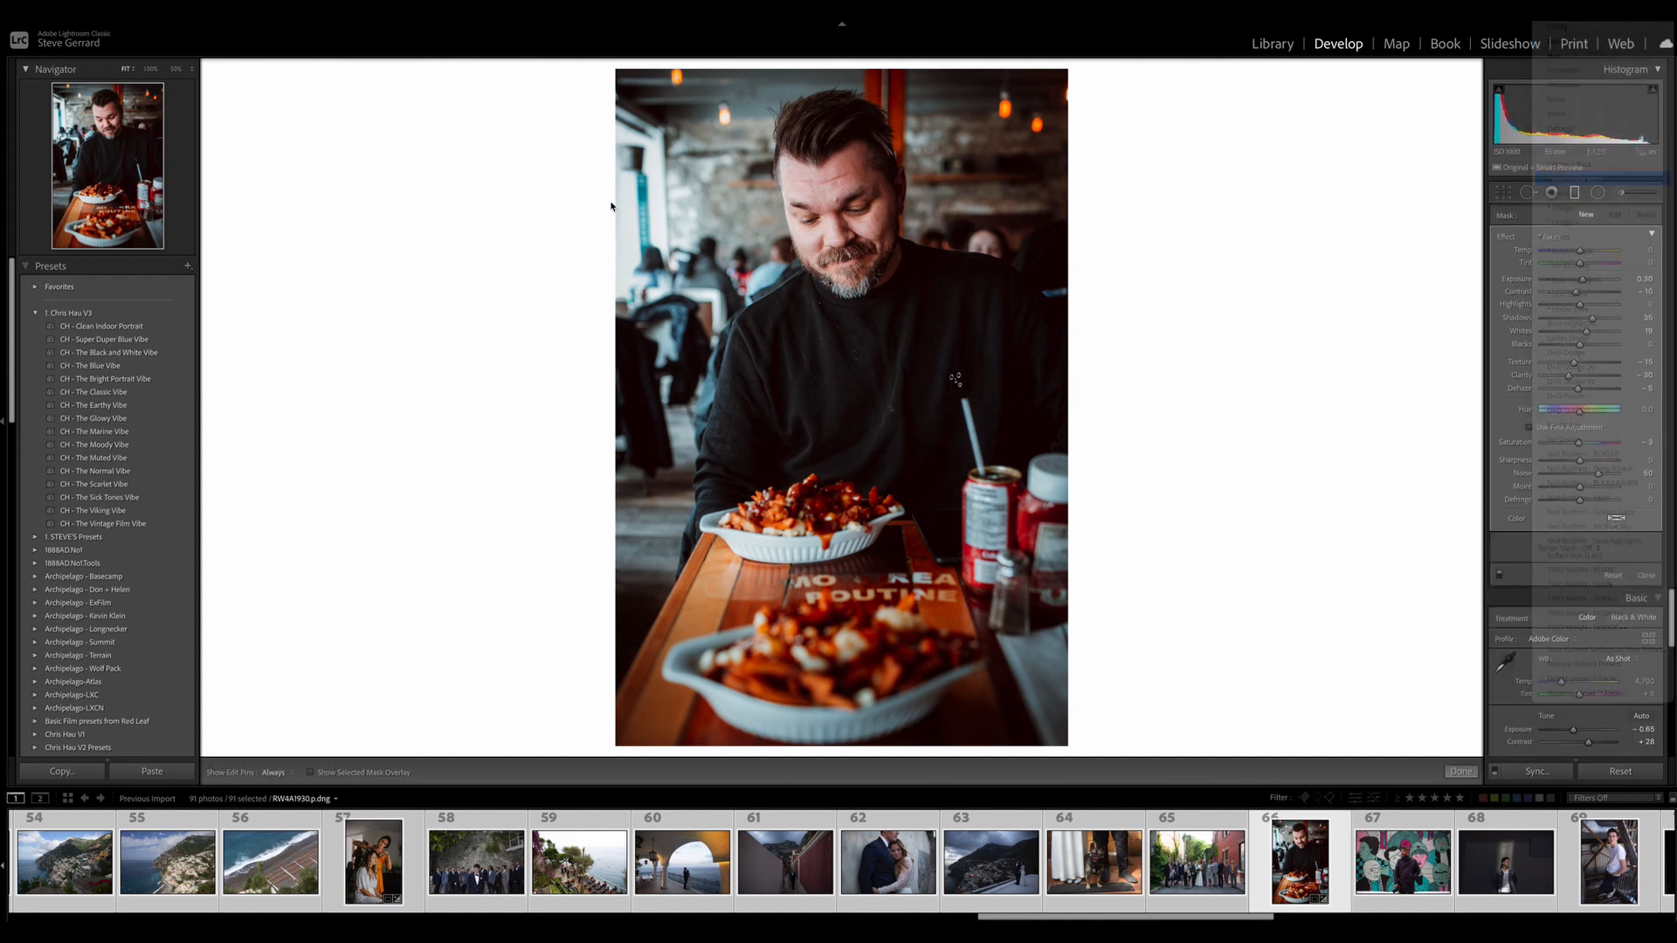
left_click_drag(523, 191, 790, 329)
left_click(1575, 194)
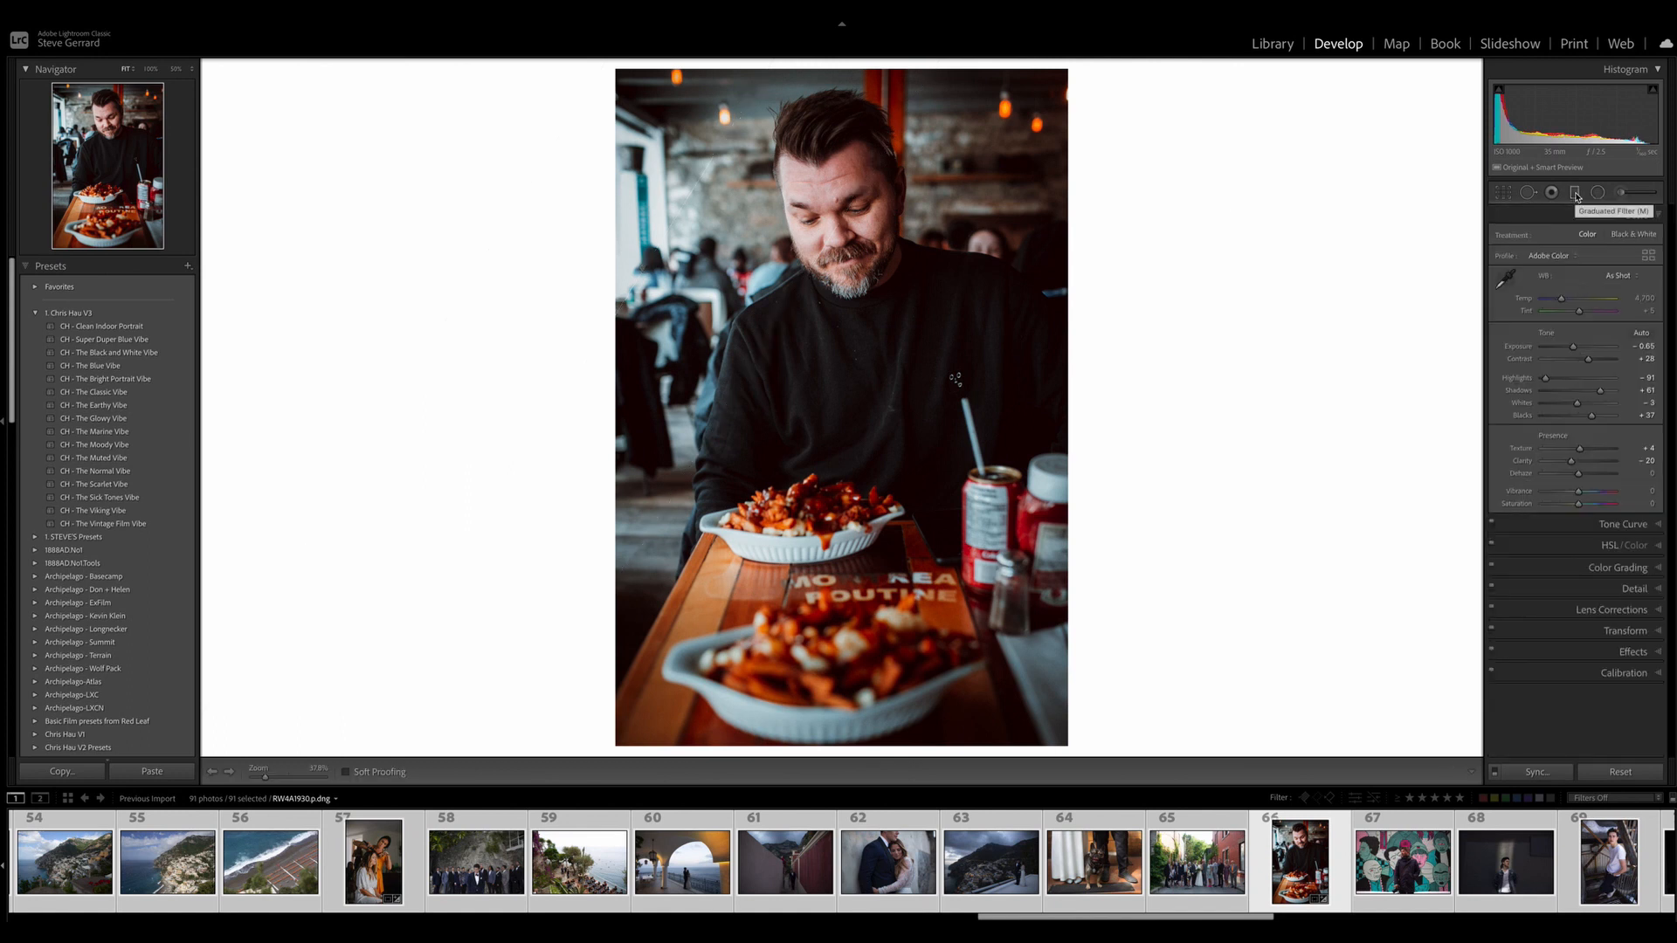
Step: Compare the edited poutine photo with its unedited original
key("backslash")
key("backslash")
key("backslash")
key("backslash")
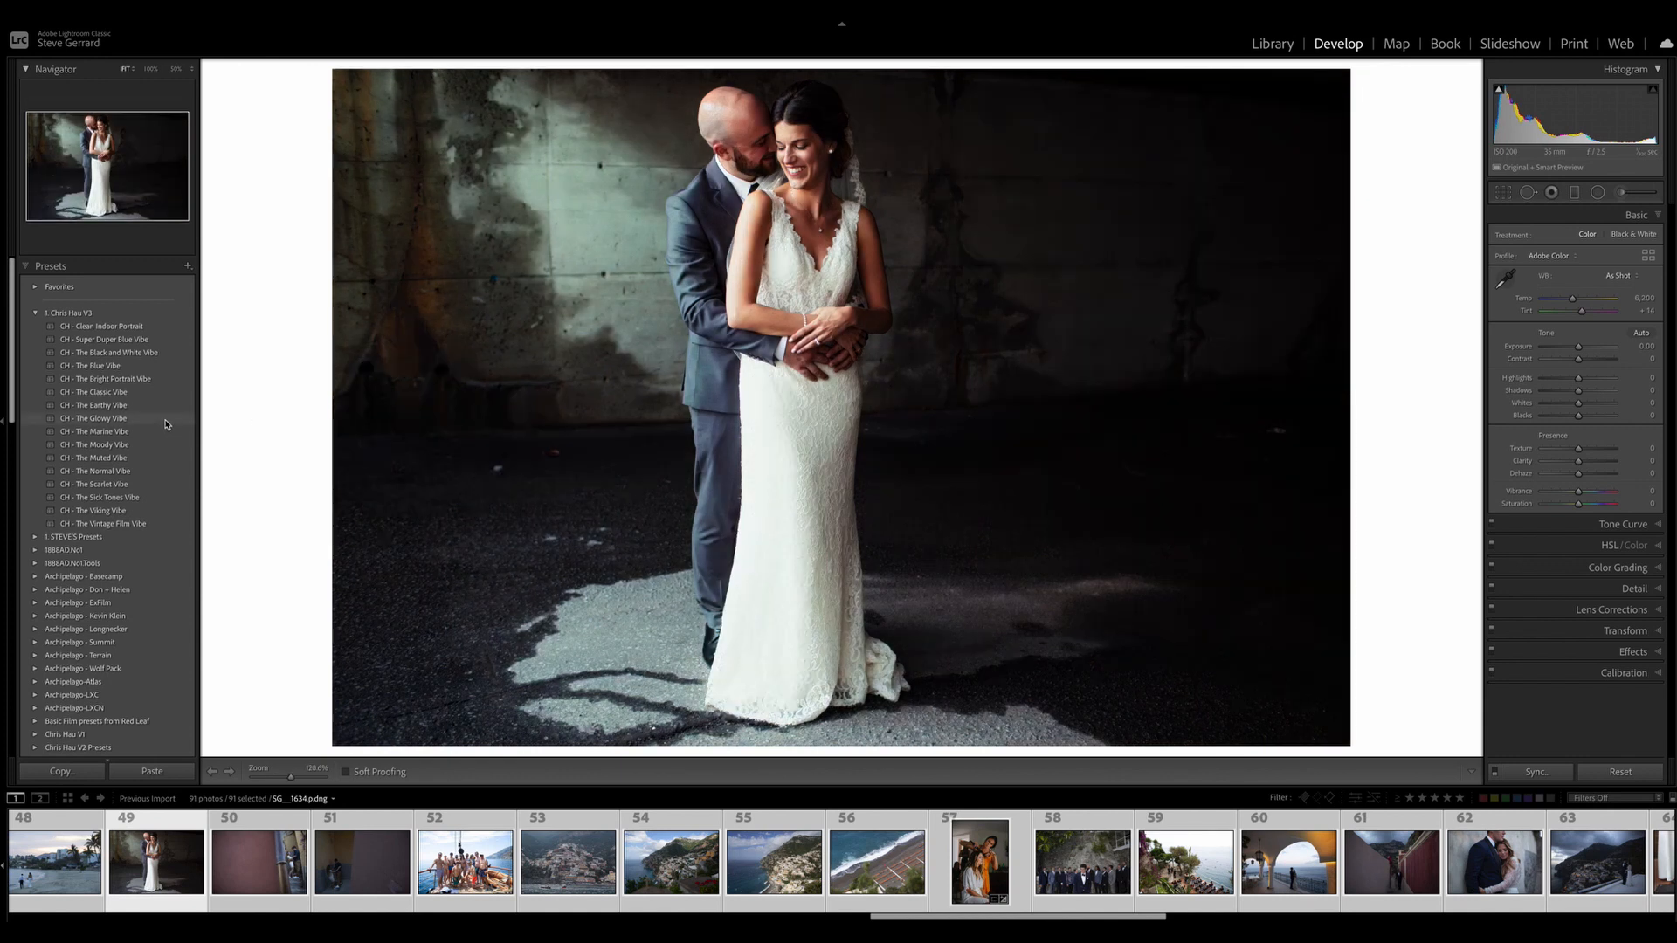
Step: Apply CH - The Glowy Vibe to the wedding couple photo and brush the Dodge - effect over the bride's hair
left_click(166, 423)
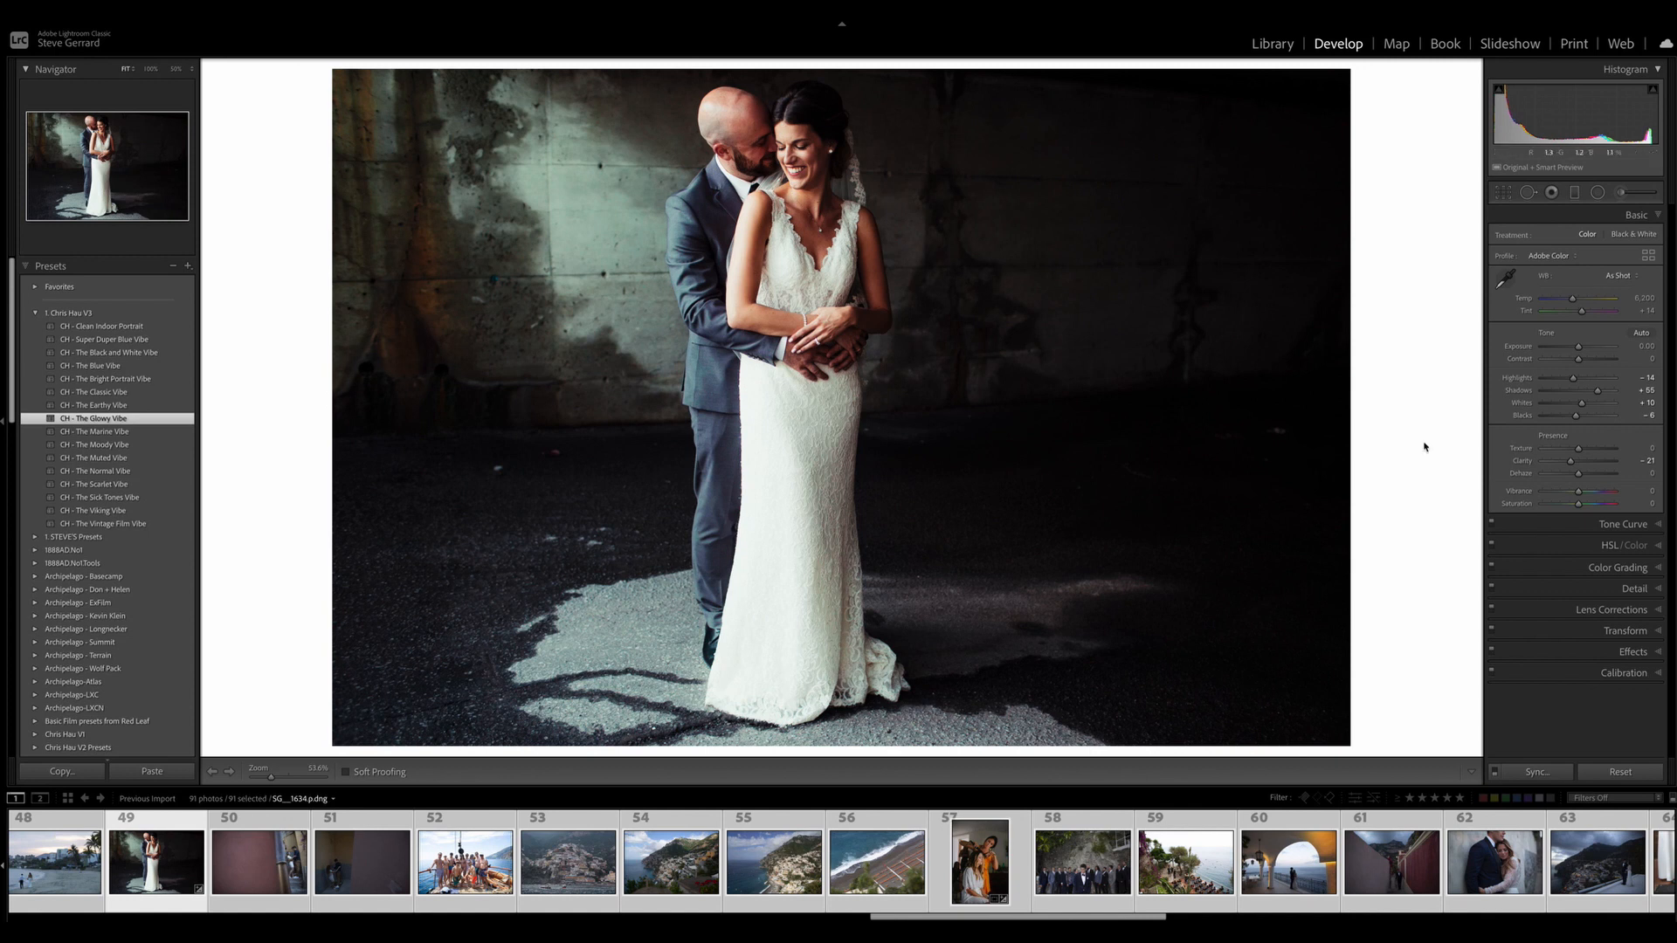
left_click(1622, 194)
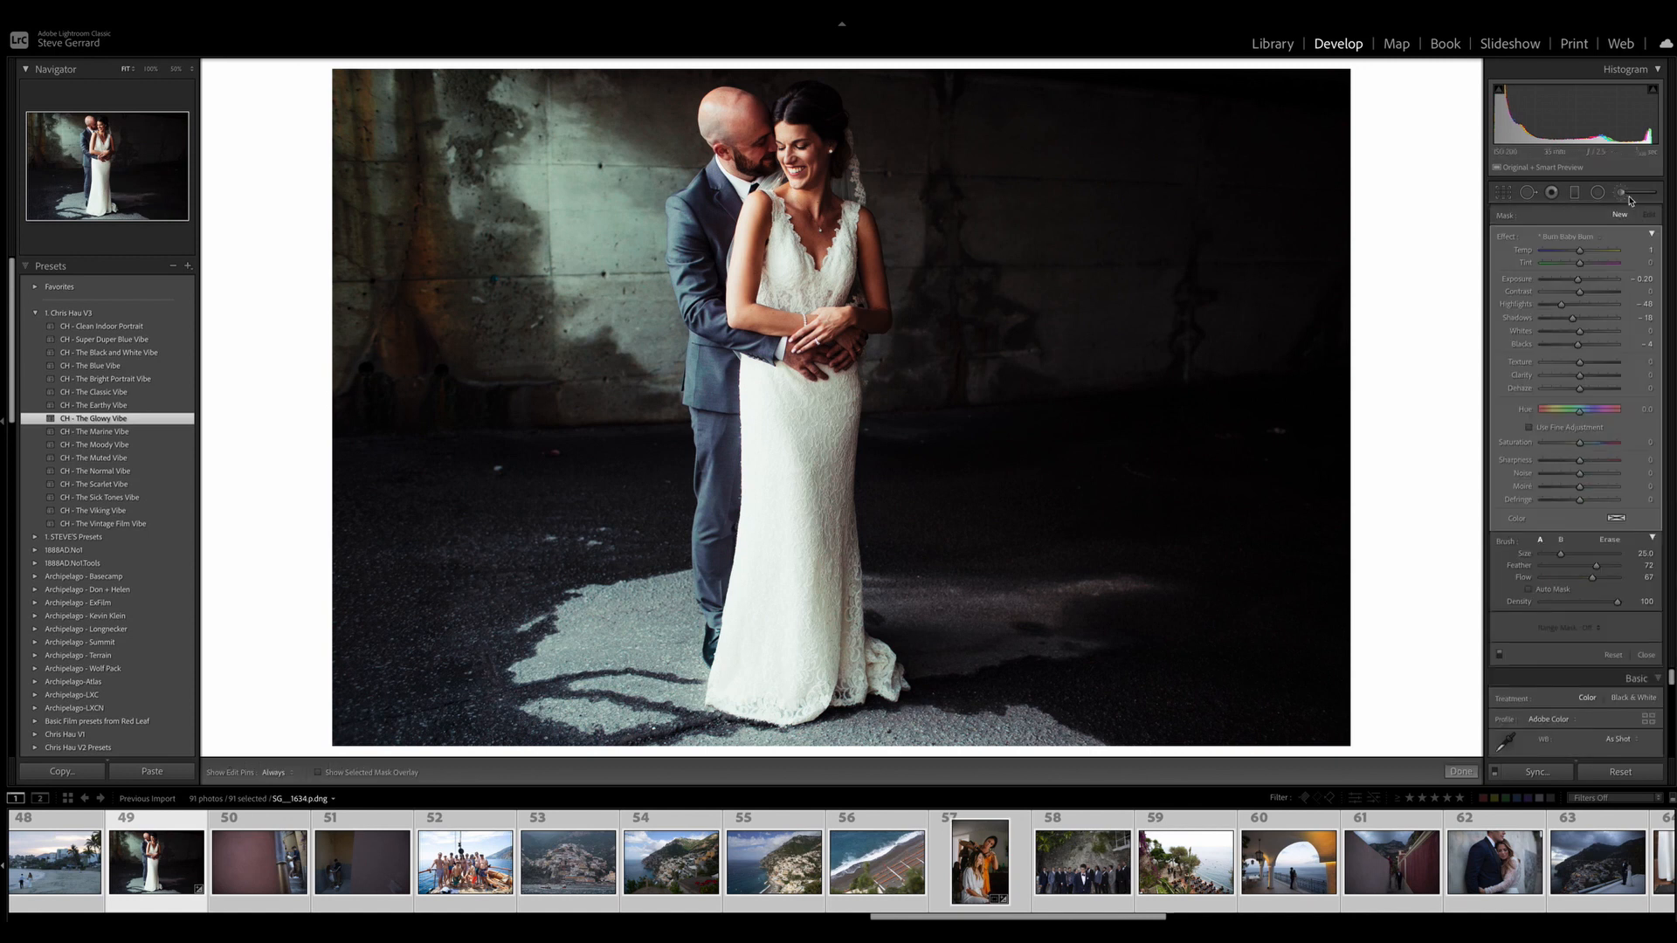
left_click(1564, 241)
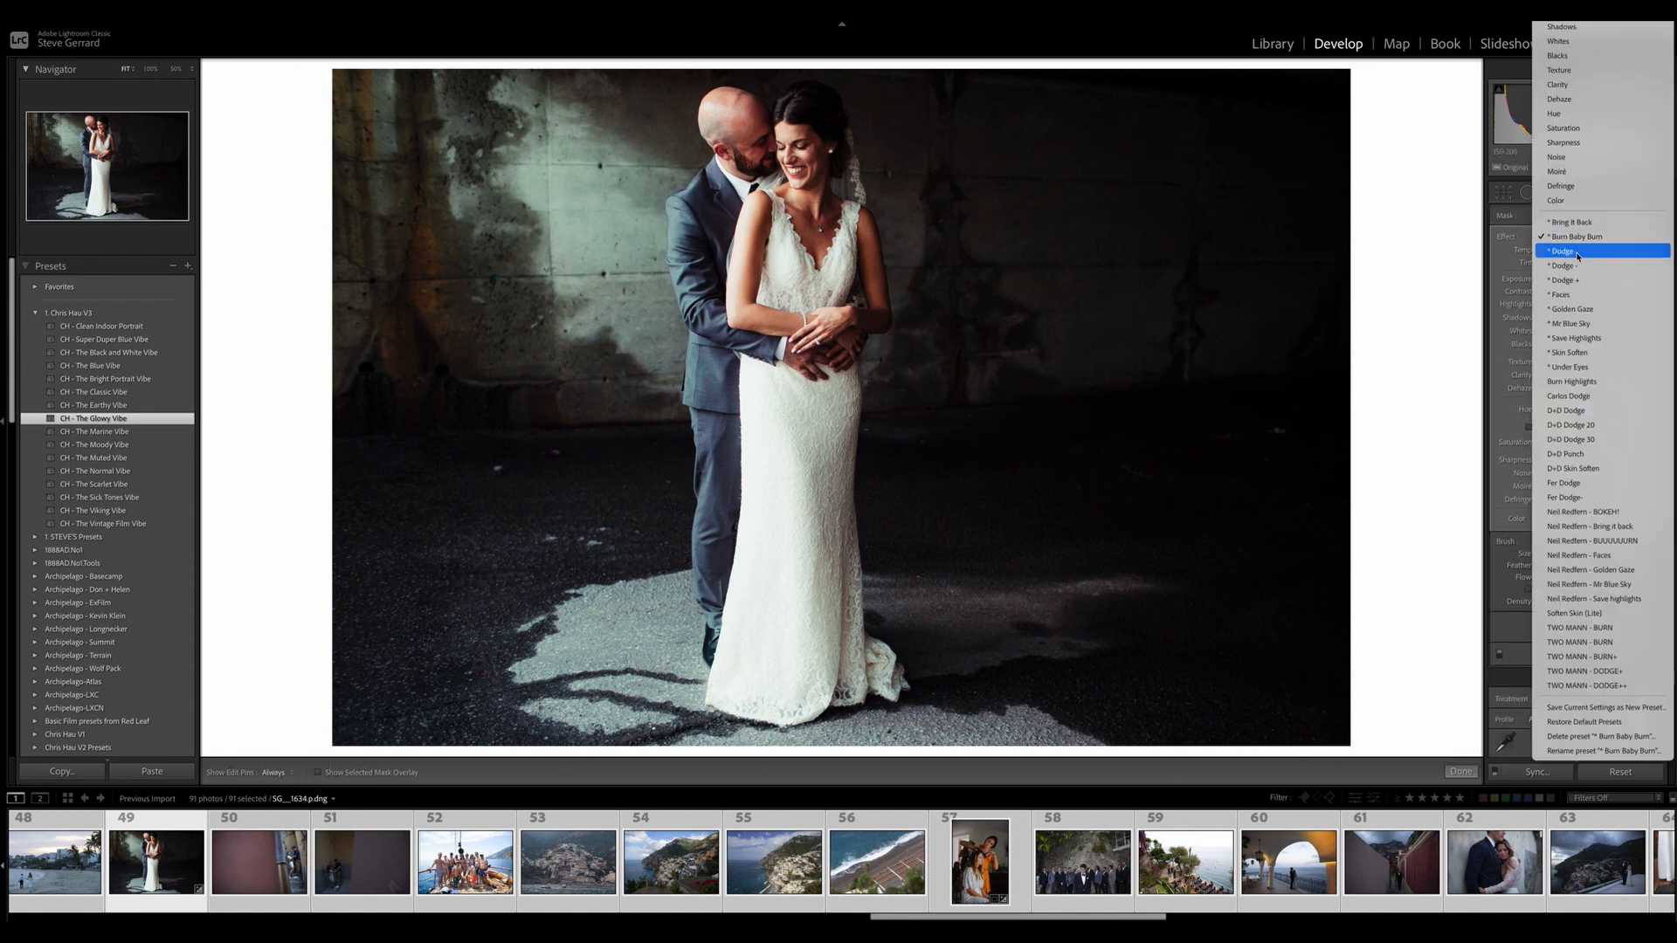
left_click(1581, 266)
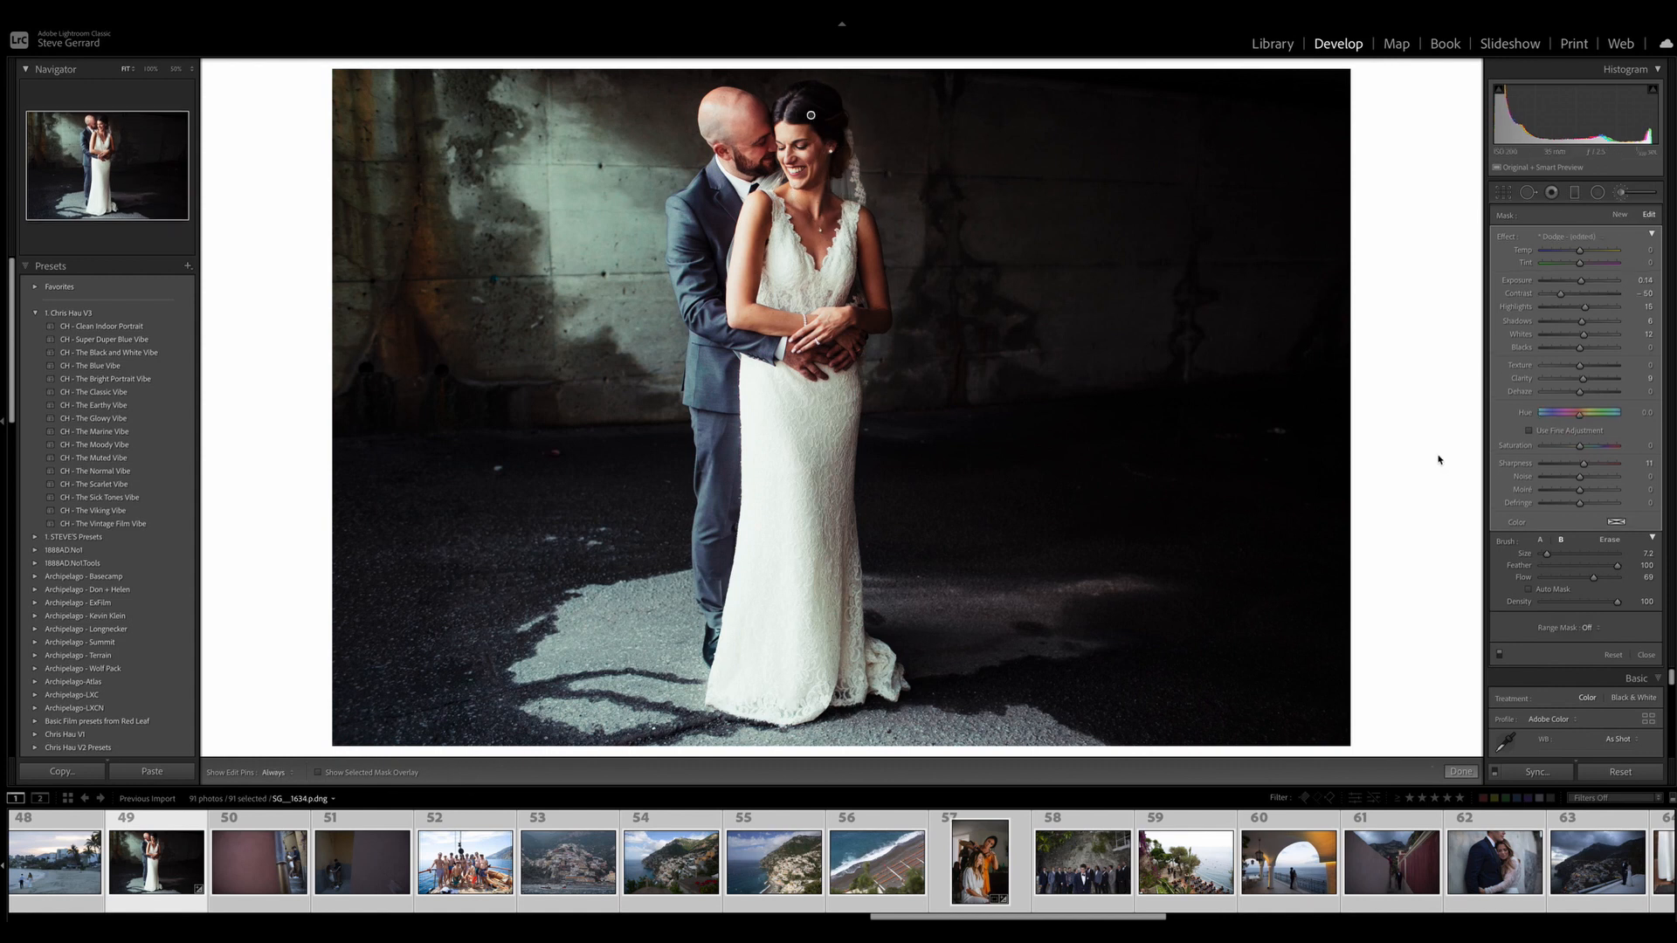
Step: Heal the two small bright spots on the dark ground on either side of the couple
key("q")
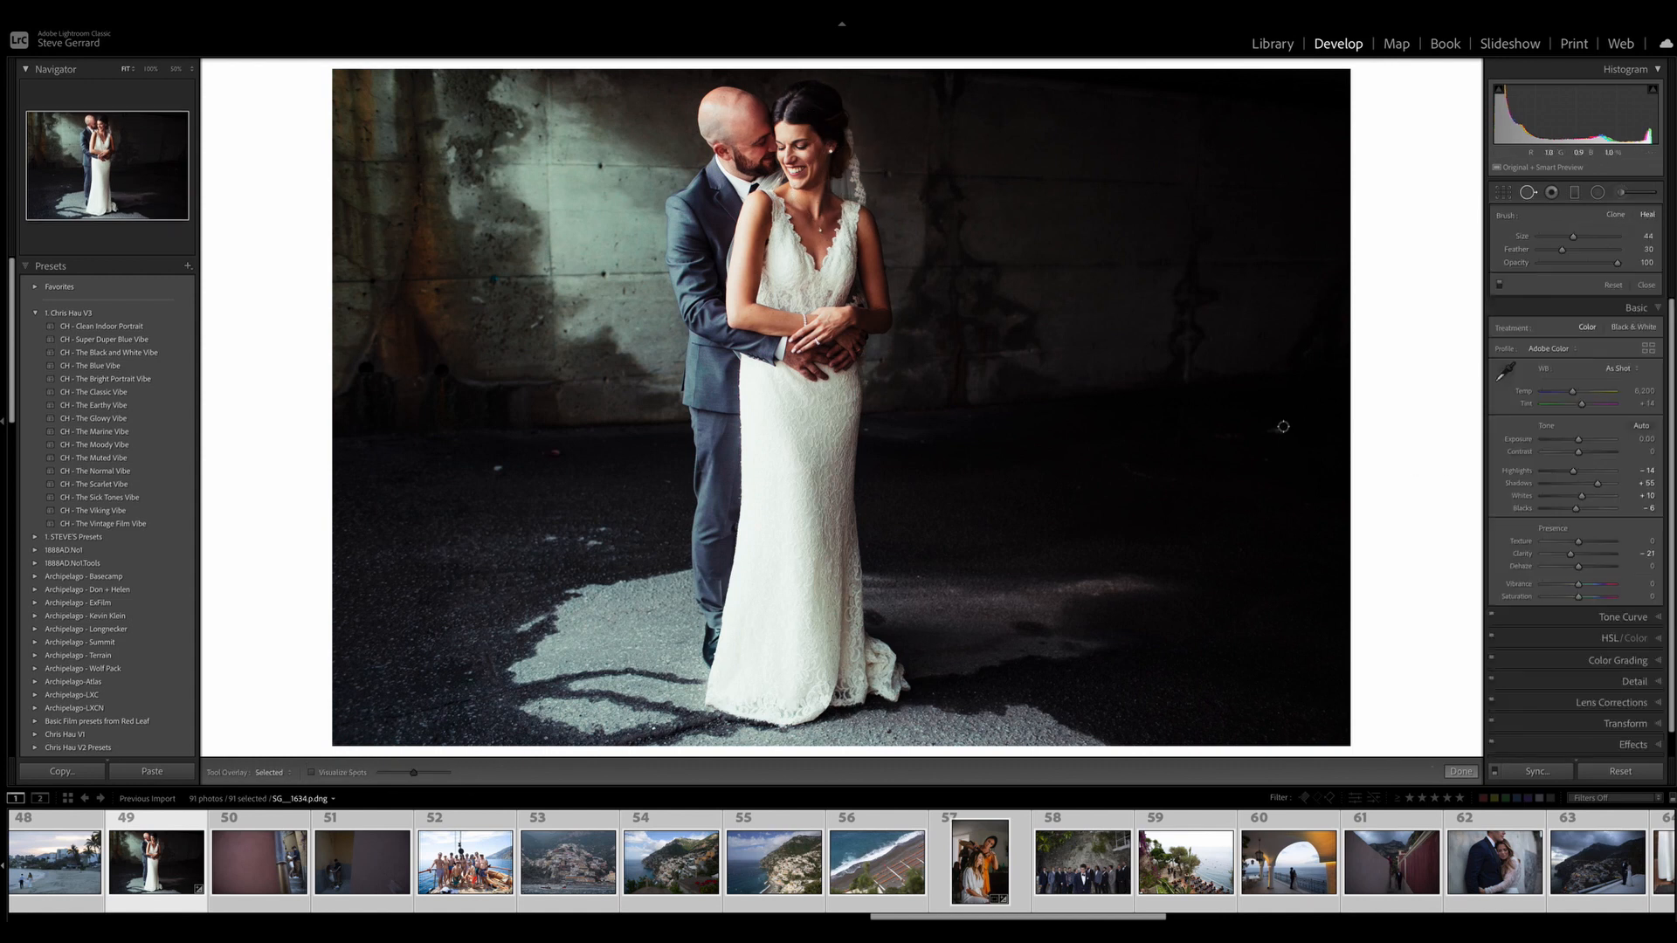
left_click(1278, 430)
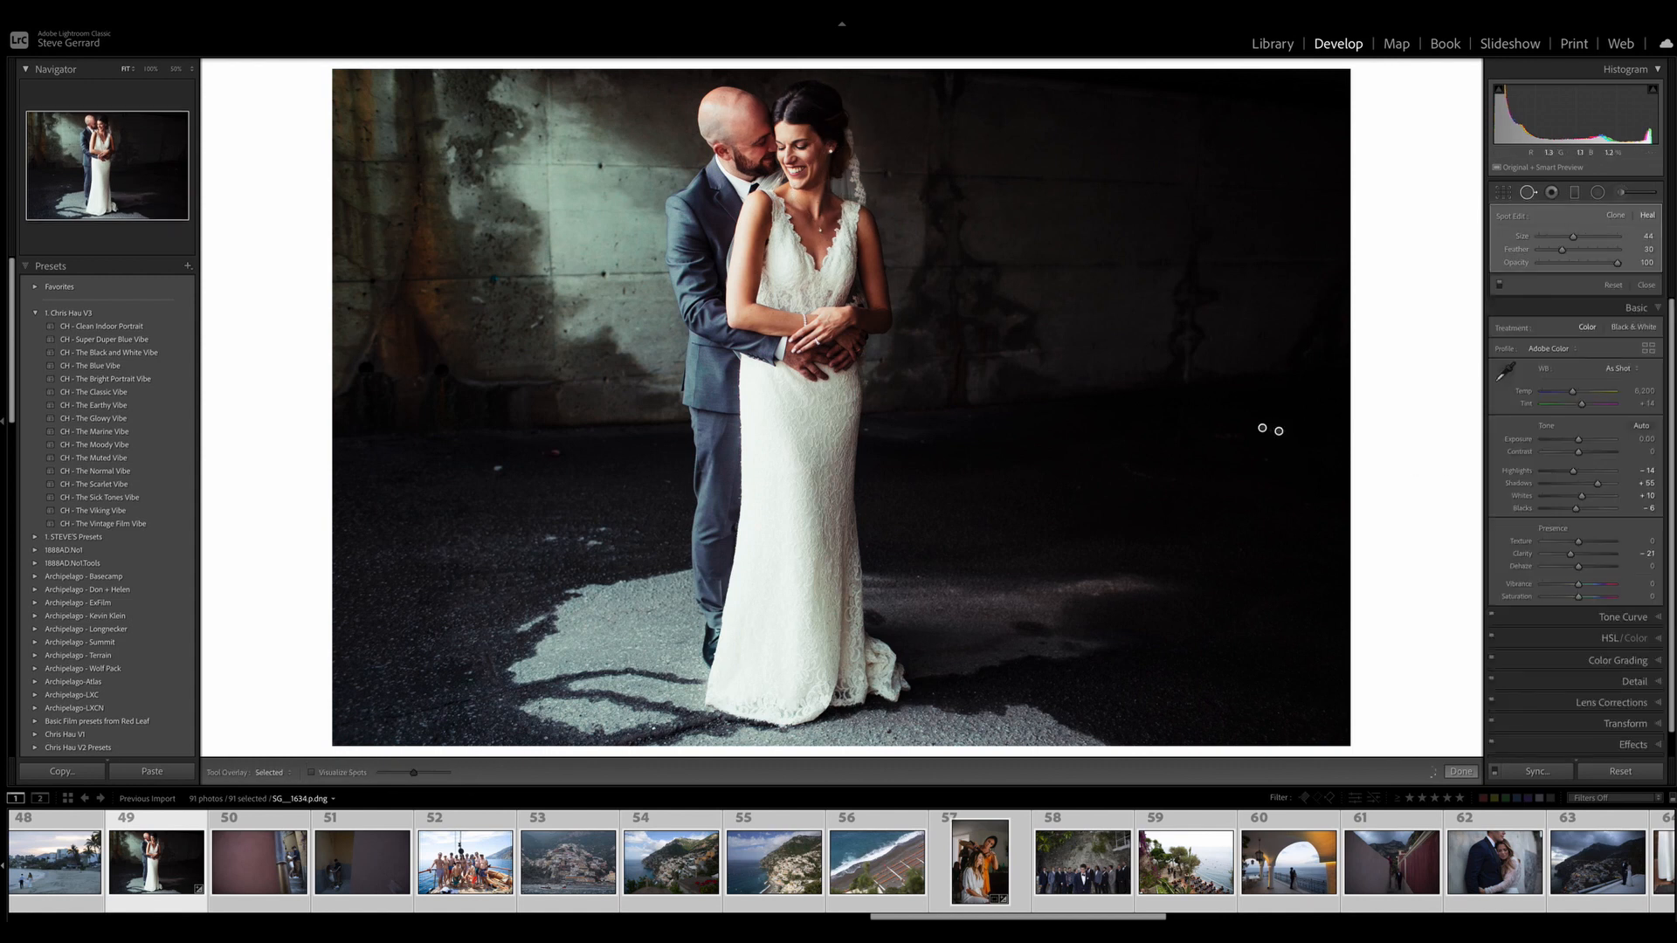
left_click(498, 468)
key("q")
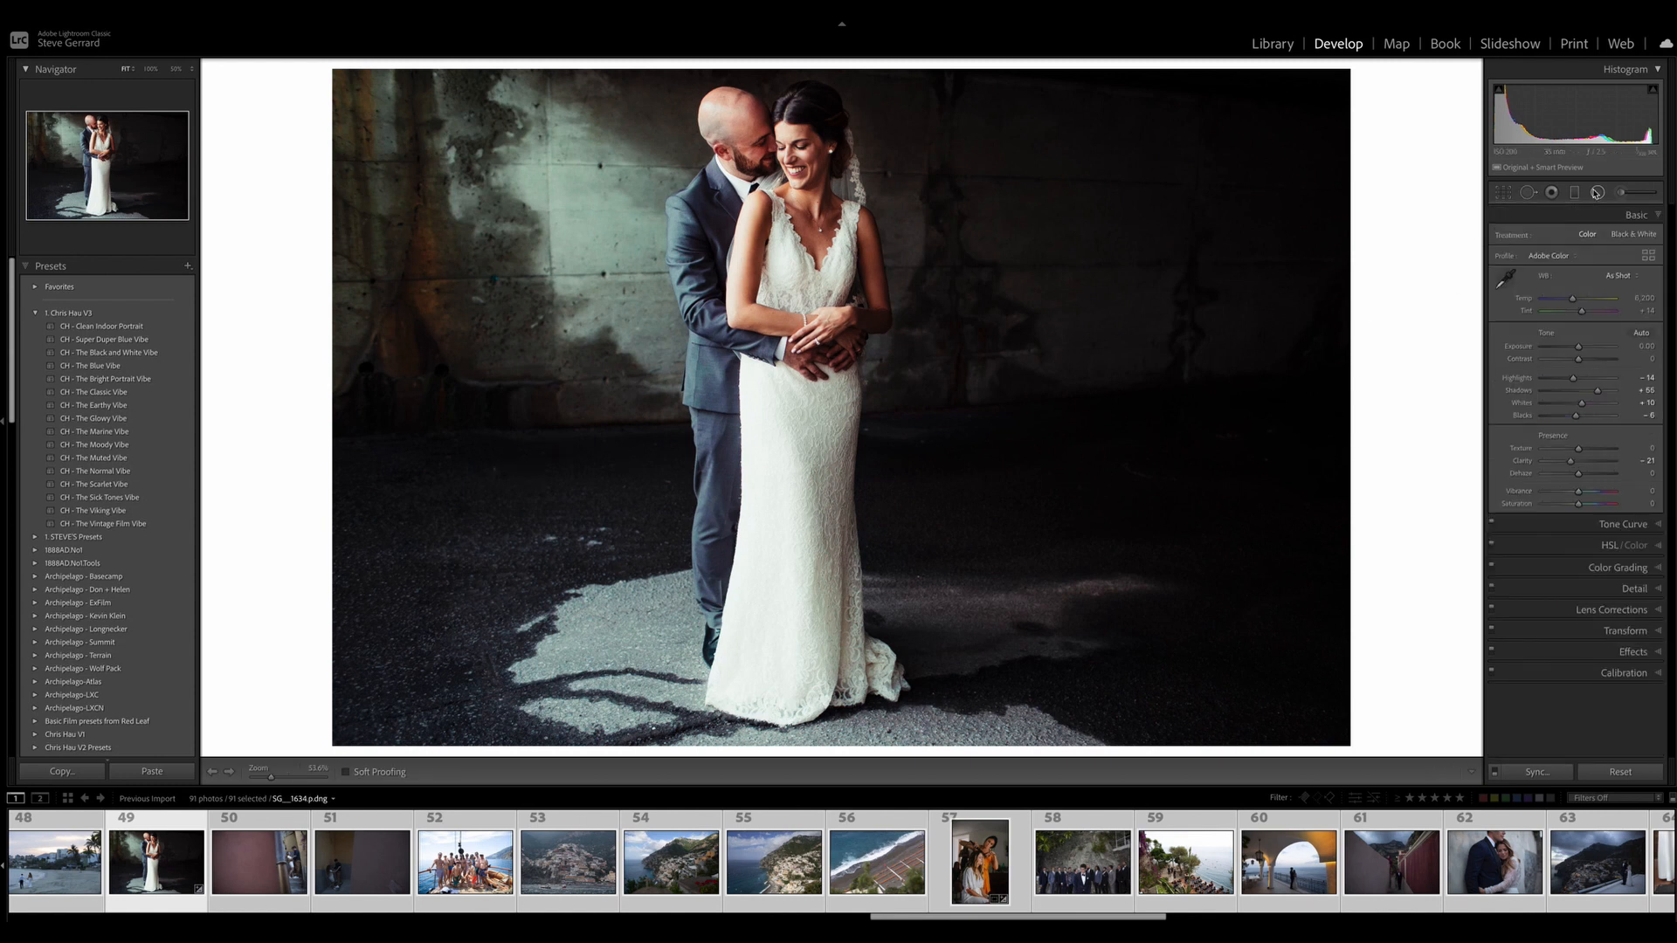
Step: Tone down the wedding dress with a tall Save Highlights radial filter and lower the filter's Exposure
left_click(1597, 193)
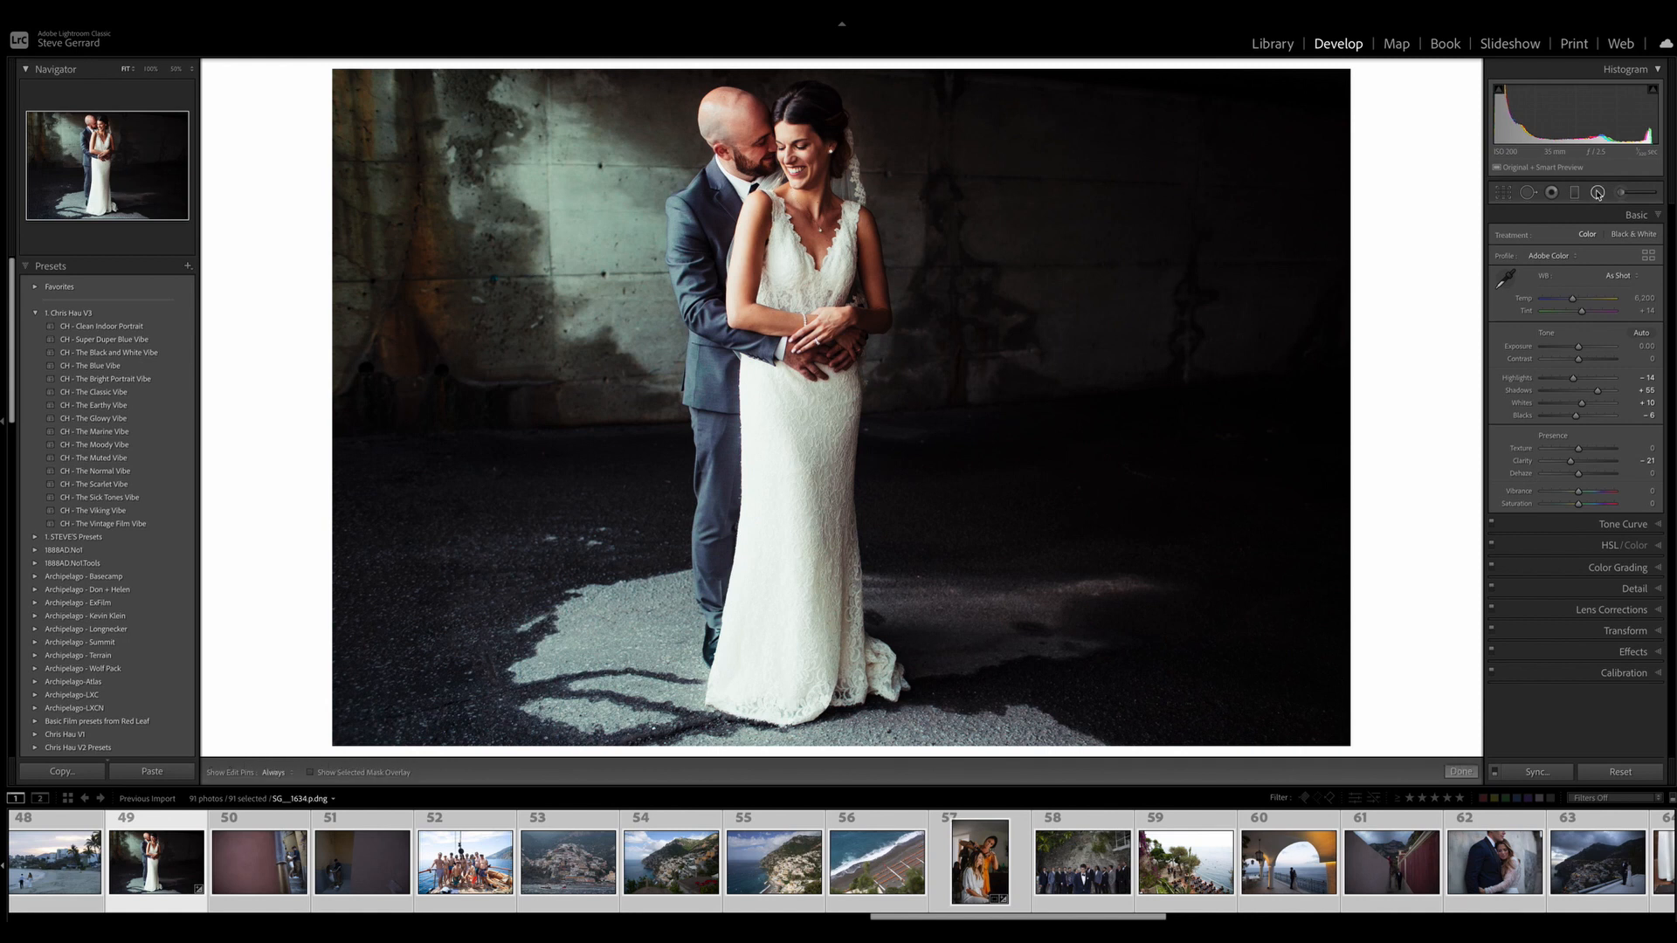
left_click(1574, 237)
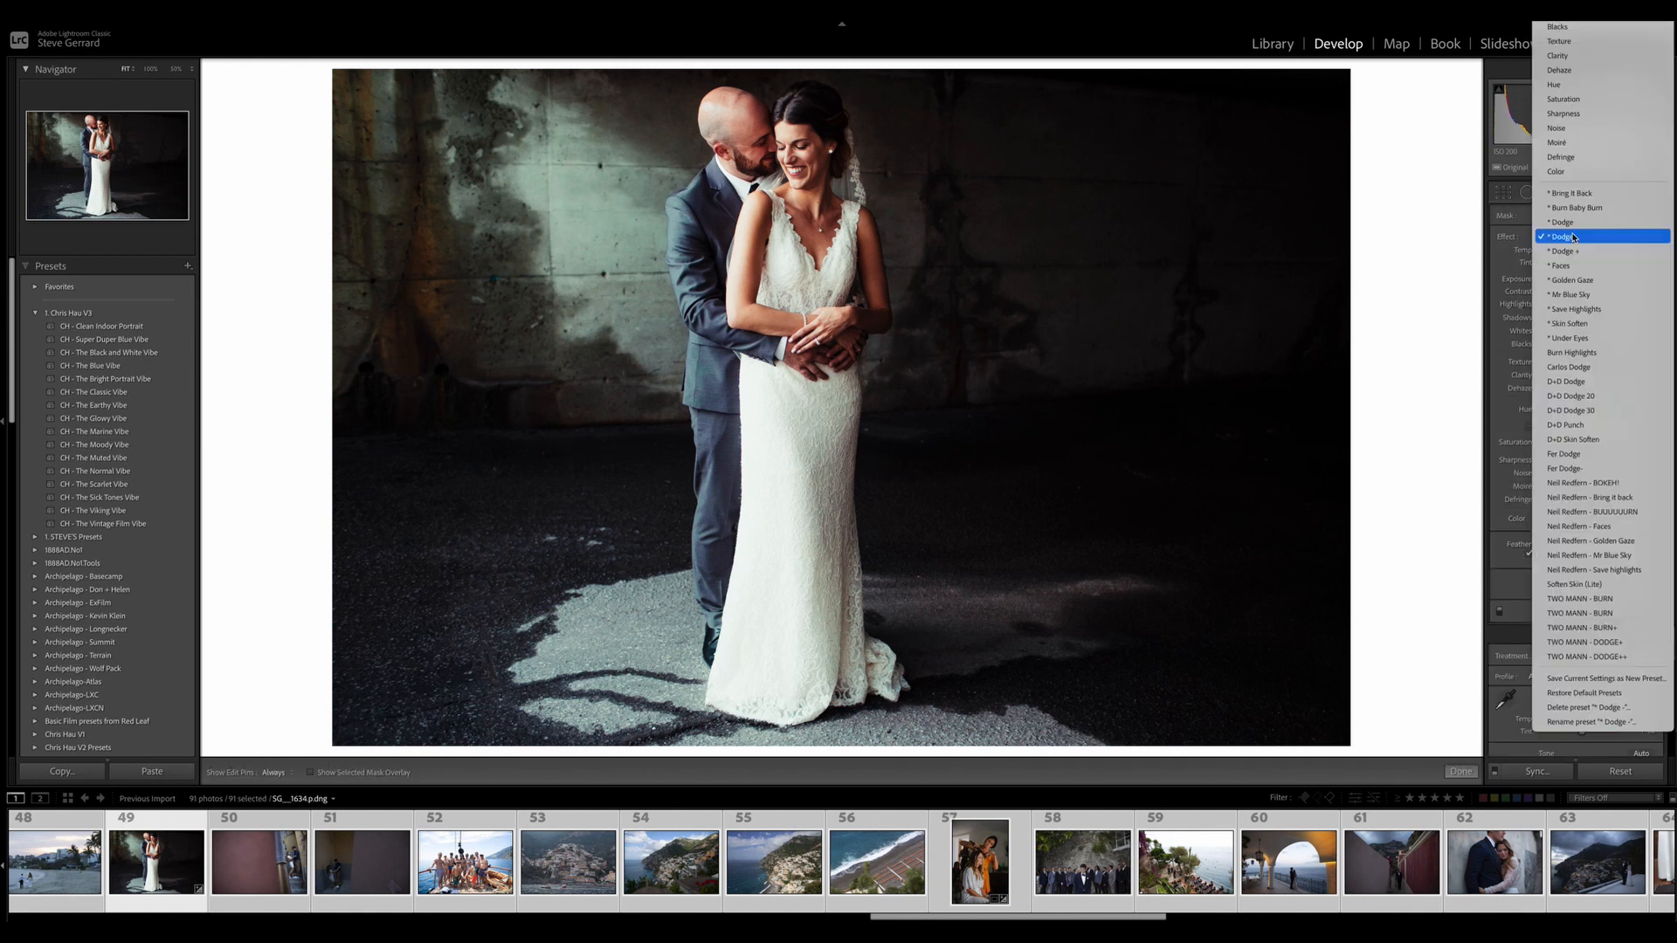
left_click(1575, 309)
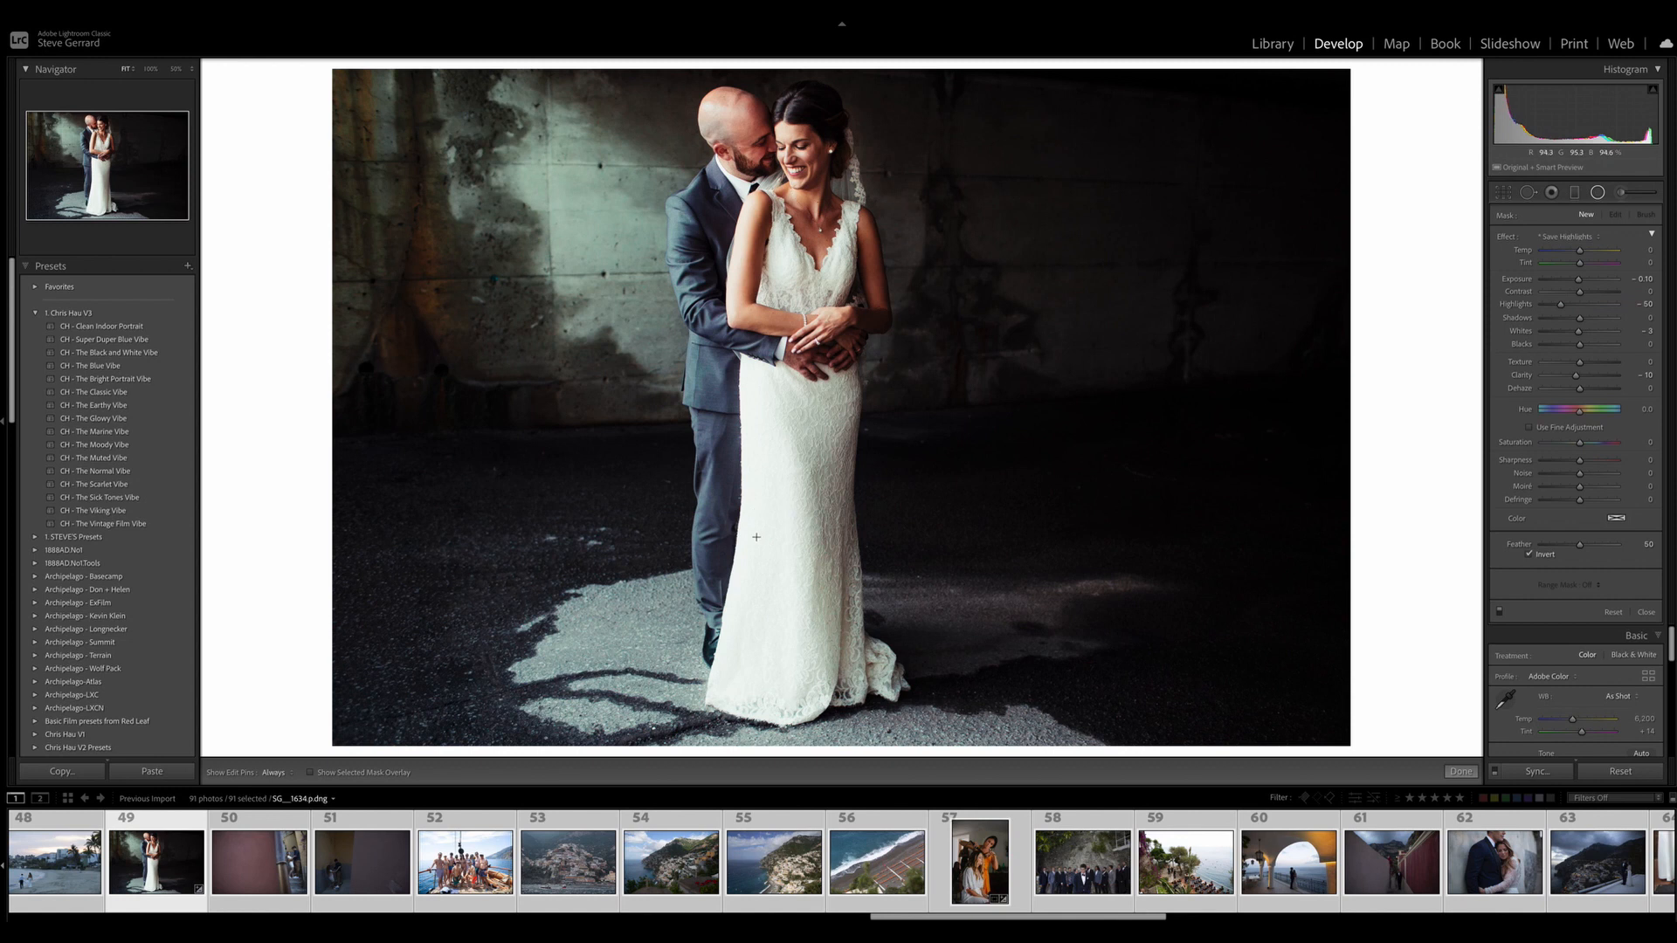
left_click_drag(775, 714, 869, 848)
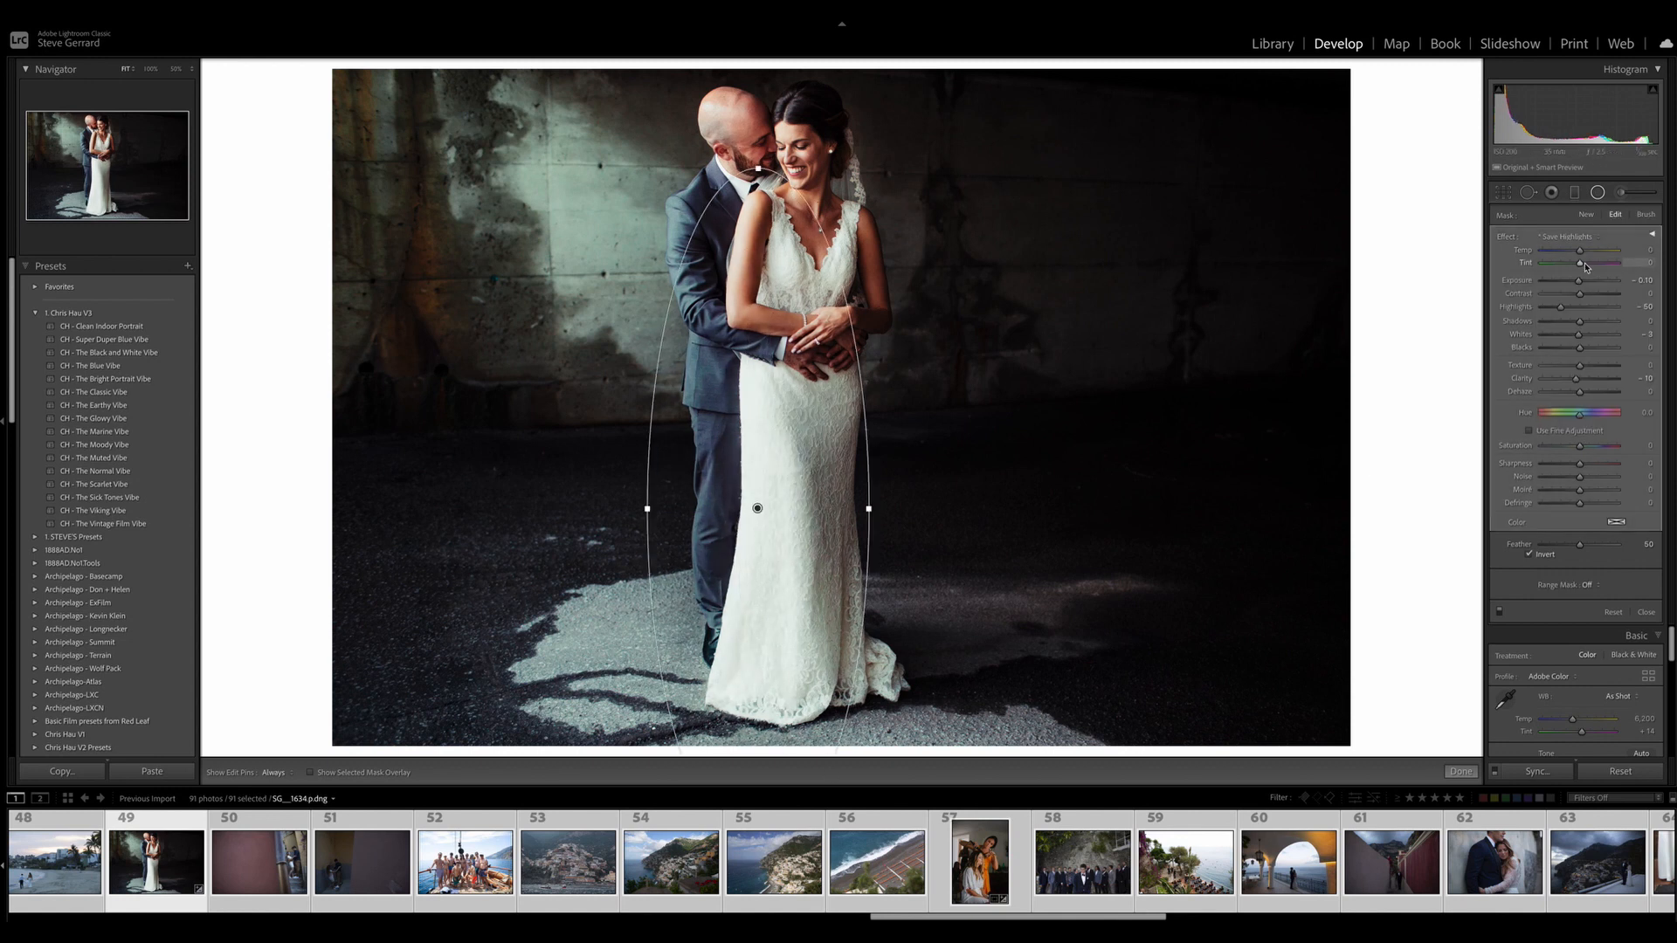
left_click_drag(1579, 282, 1575, 281)
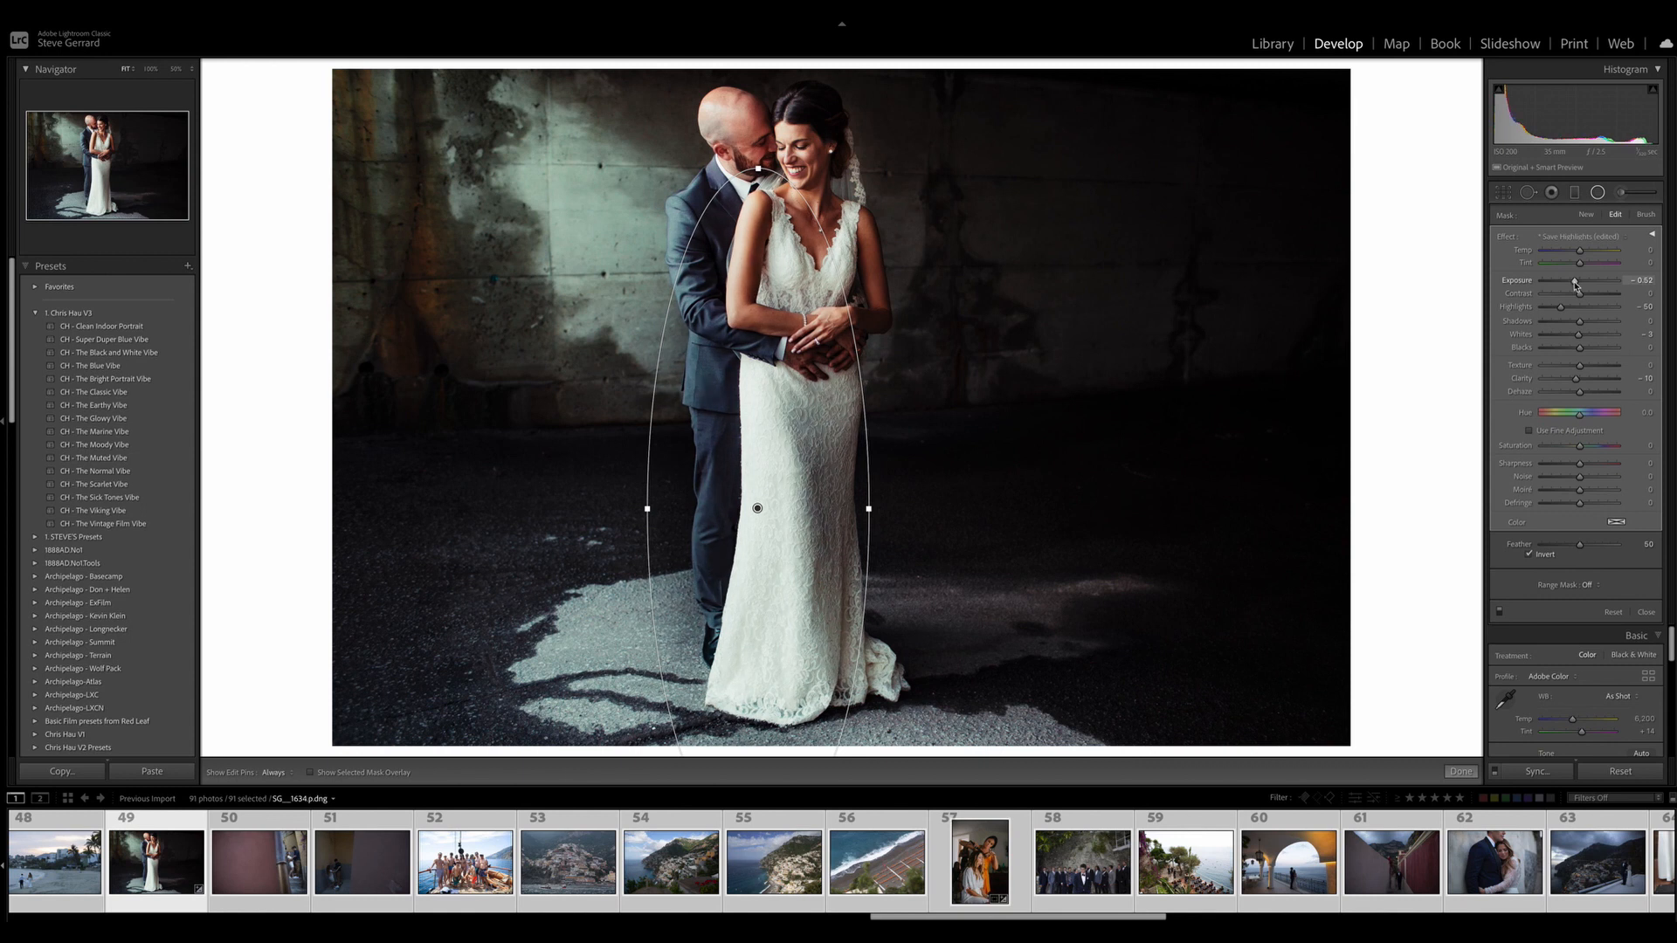
left_click(1597, 192)
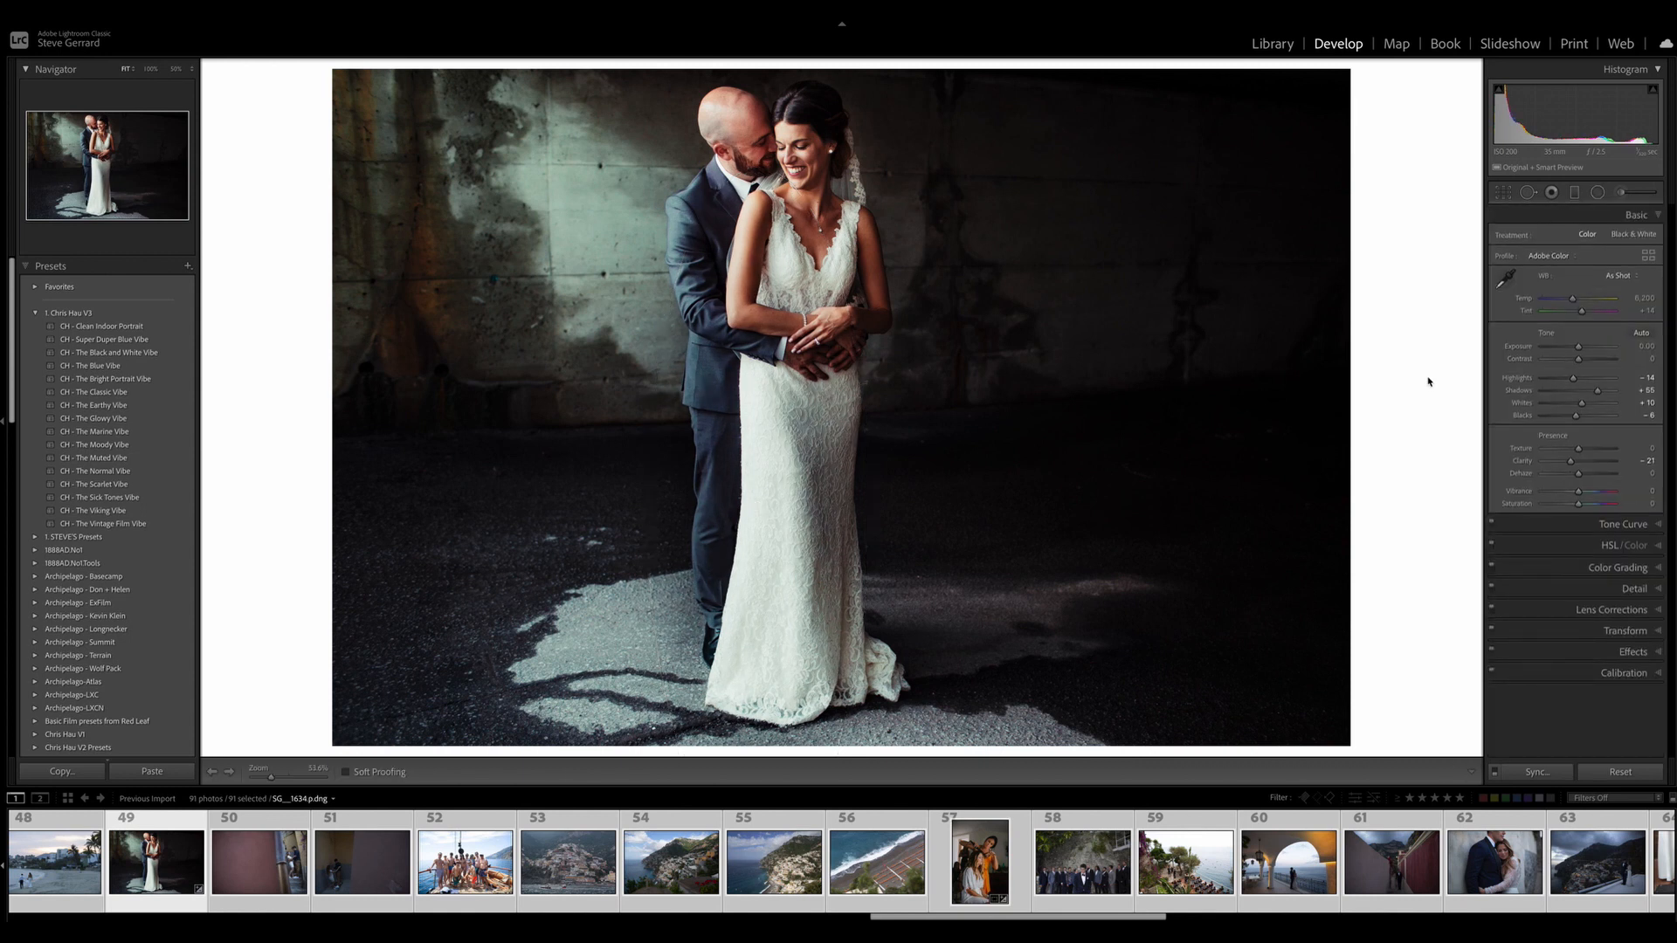
Step: Compare the edited wedding couple photo with its unedited original
key("backslash")
key("backslash")
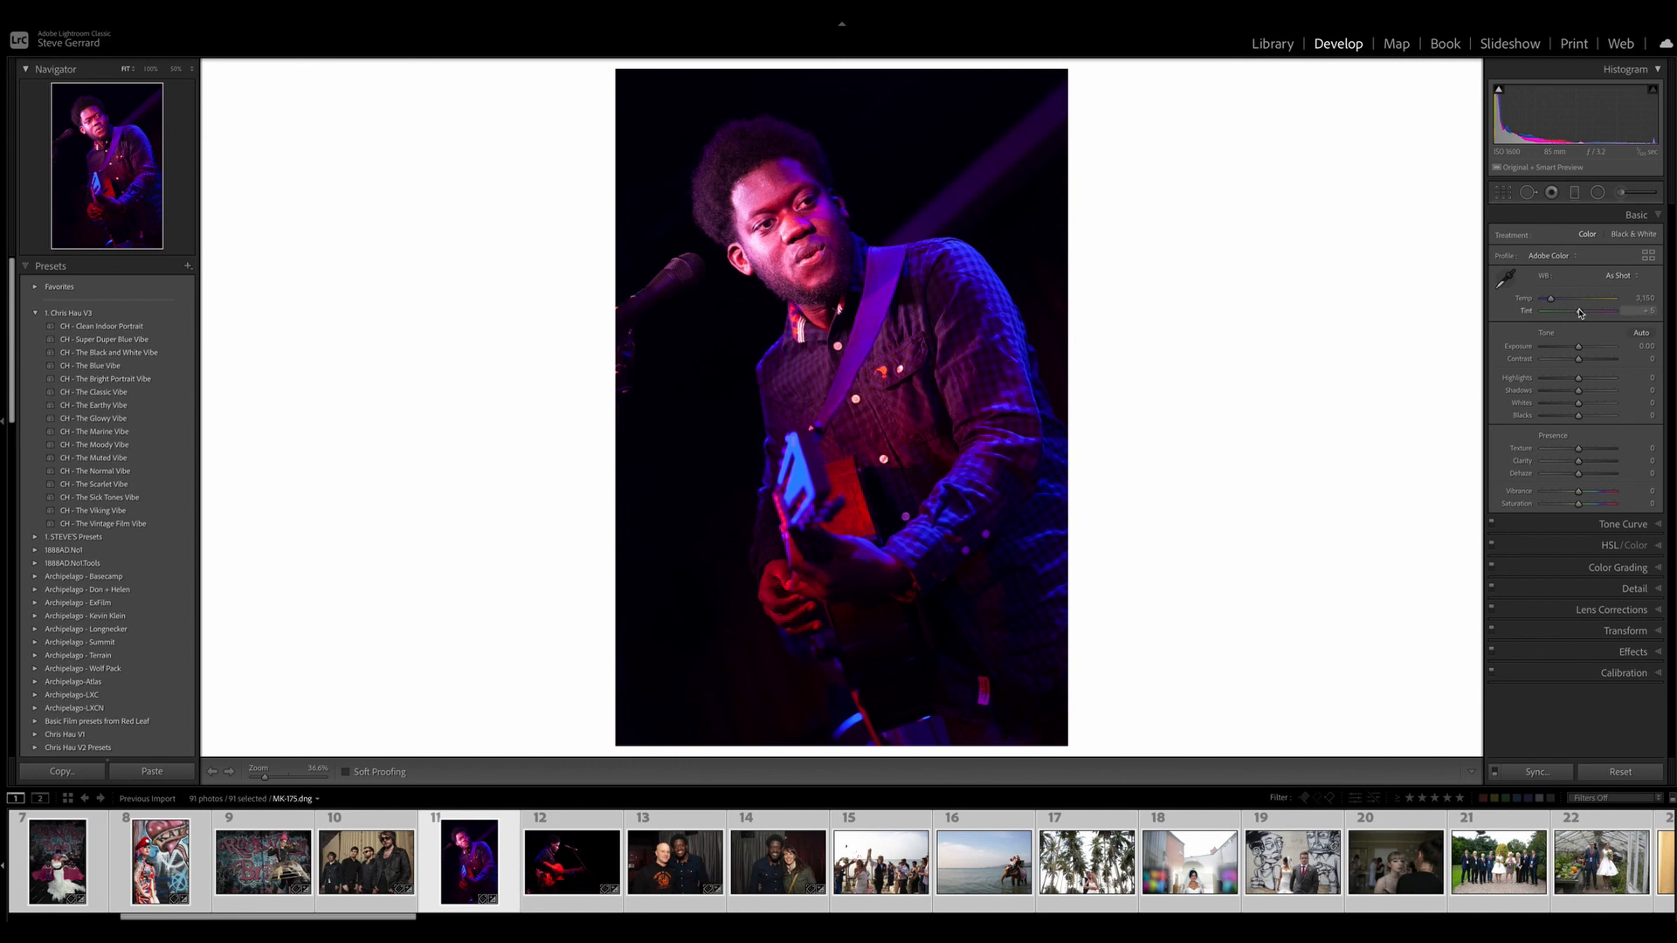
Step: Cool the guitarist photo's white balance by setting Temp to 2,850 and Tint to -47
left_click_drag(1579, 313, 1569, 317)
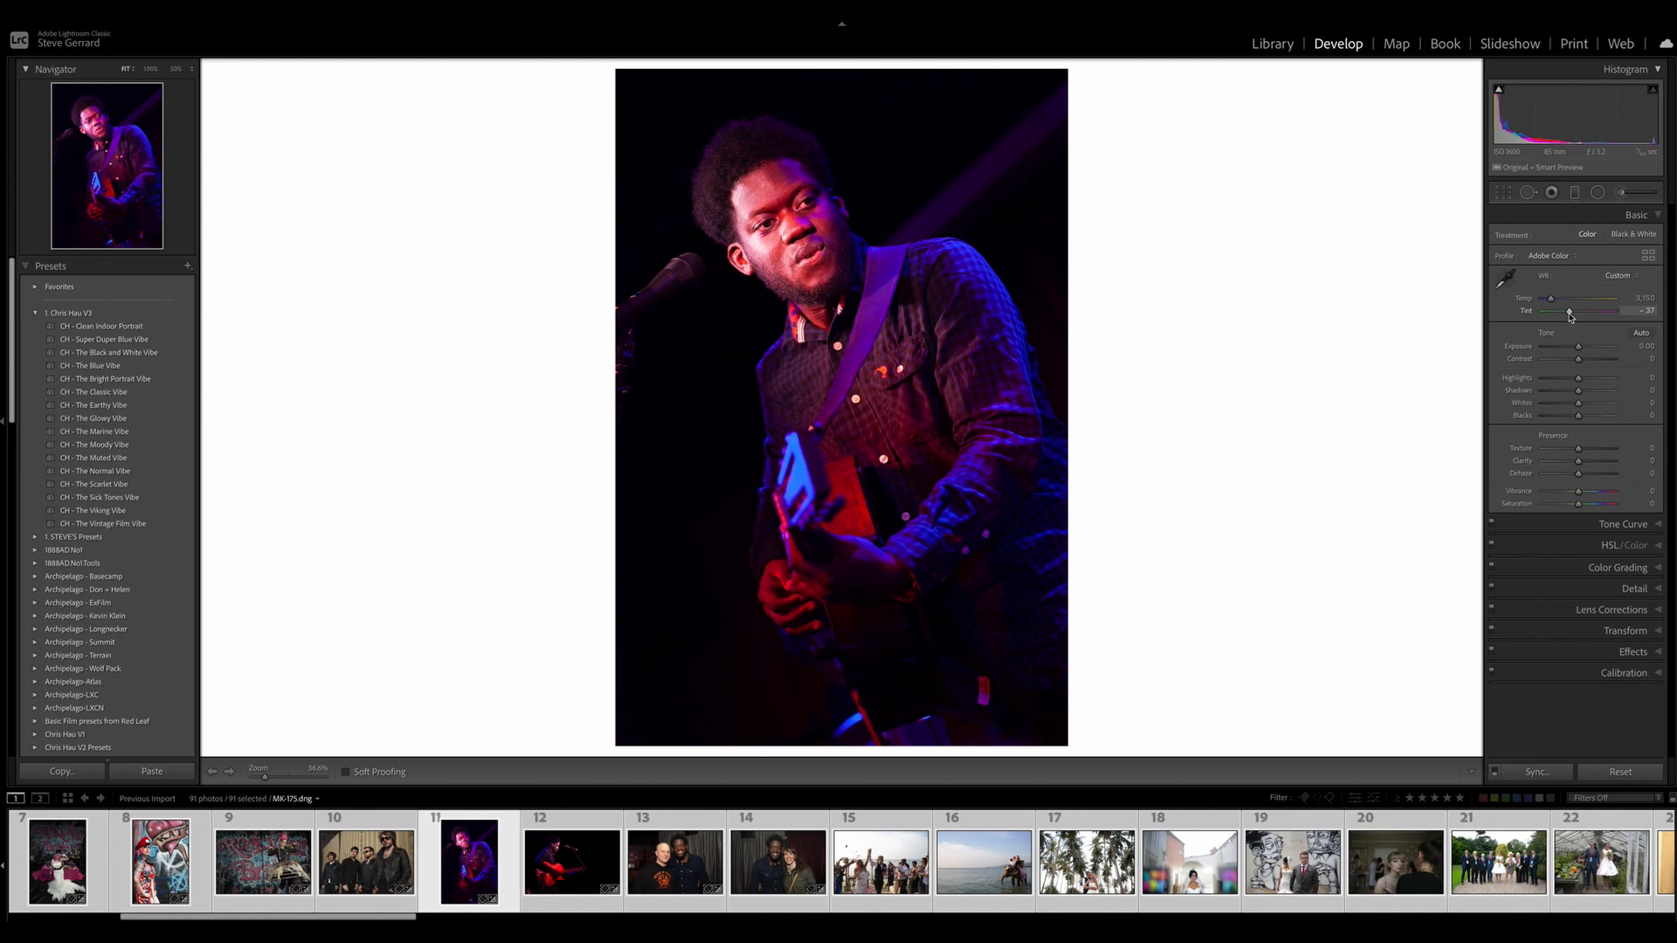
left_click_drag(1552, 303, 1550, 303)
left_click_drag(1570, 314, 1566, 314)
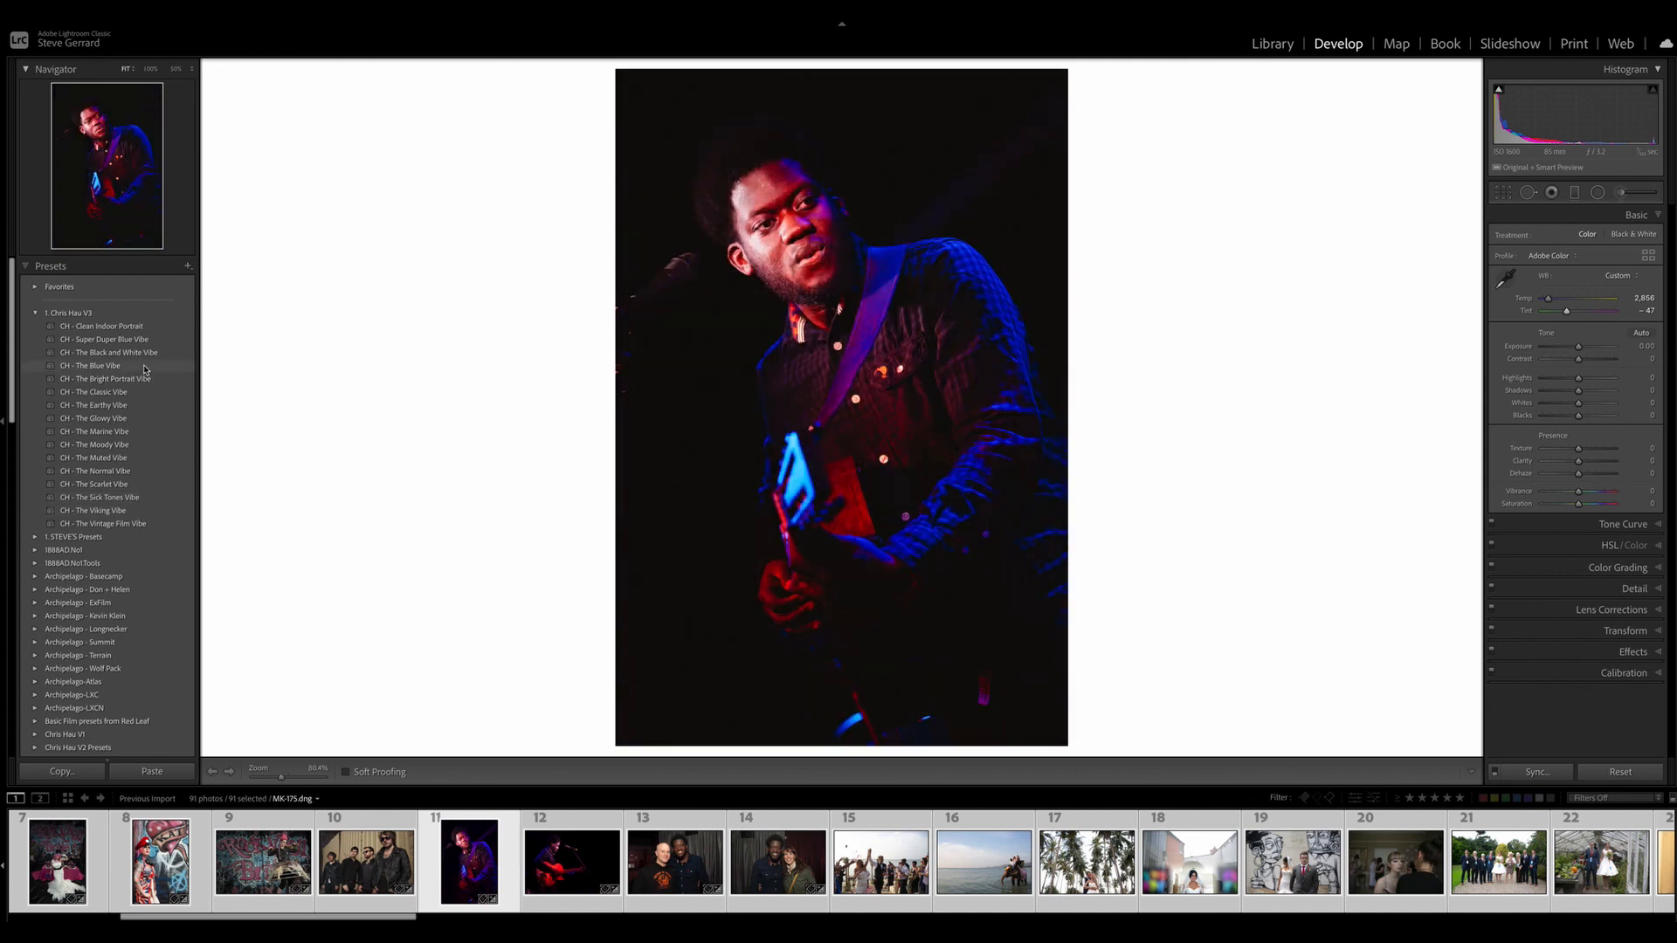
Step: Apply CH - The Blue Vibe to the guitarist photo, set Exposure to +0.35 and Highlights to -30, raise Shadows, and reduce Vibrance
left_click(145, 366)
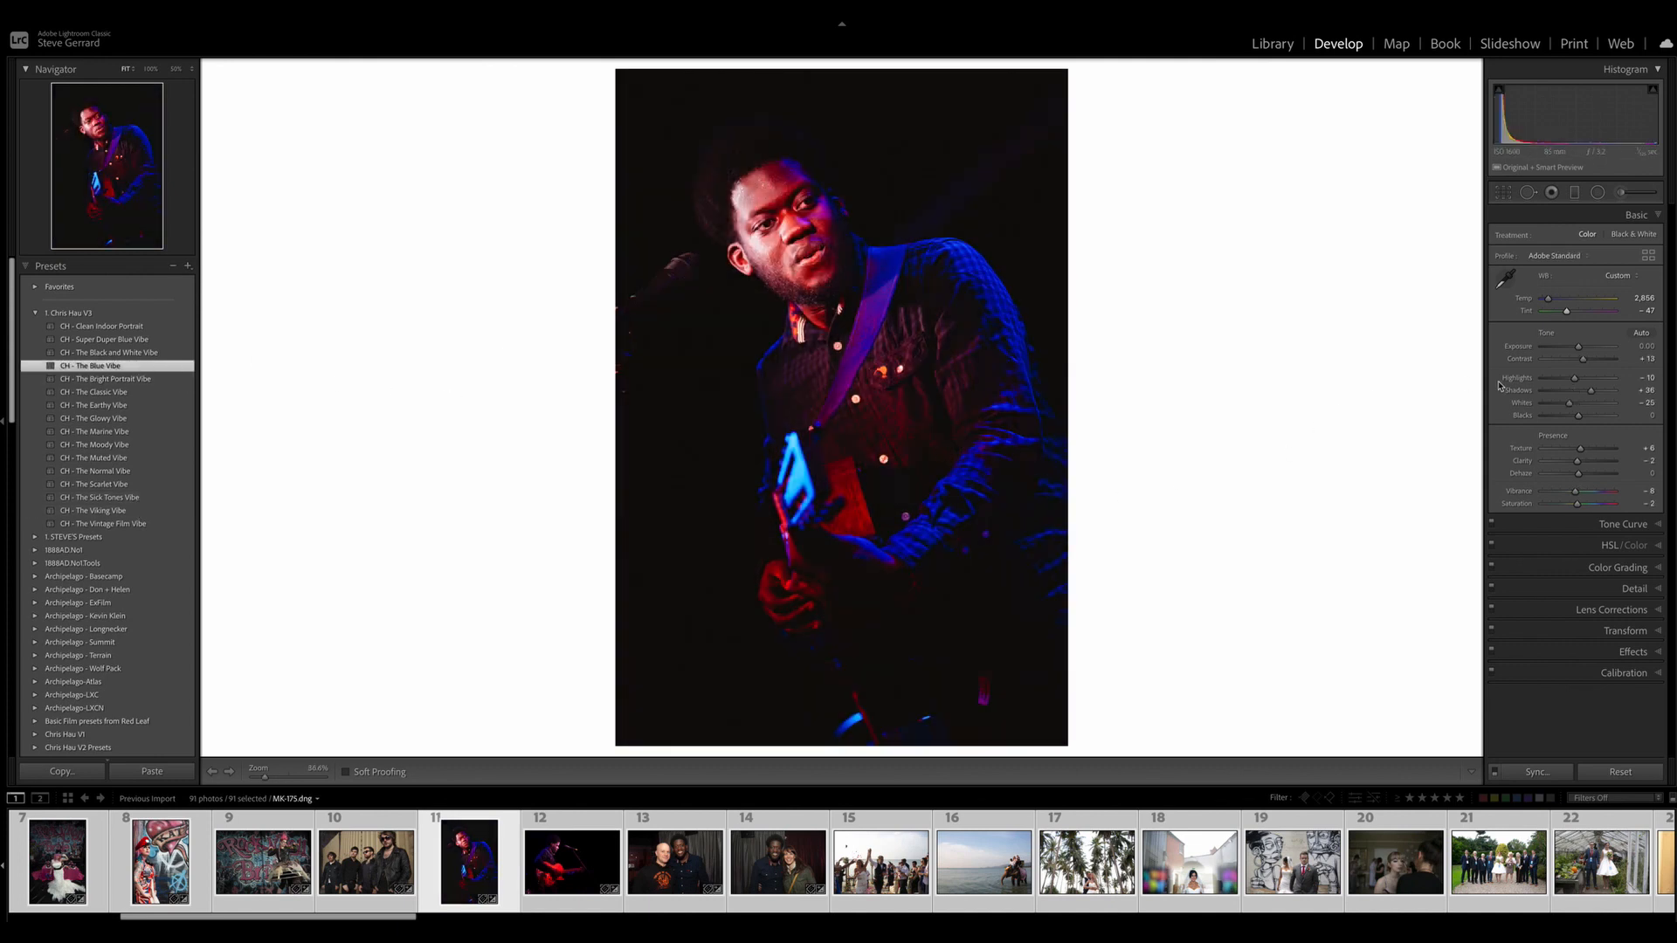
left_click_drag(1595, 399, 1582, 349)
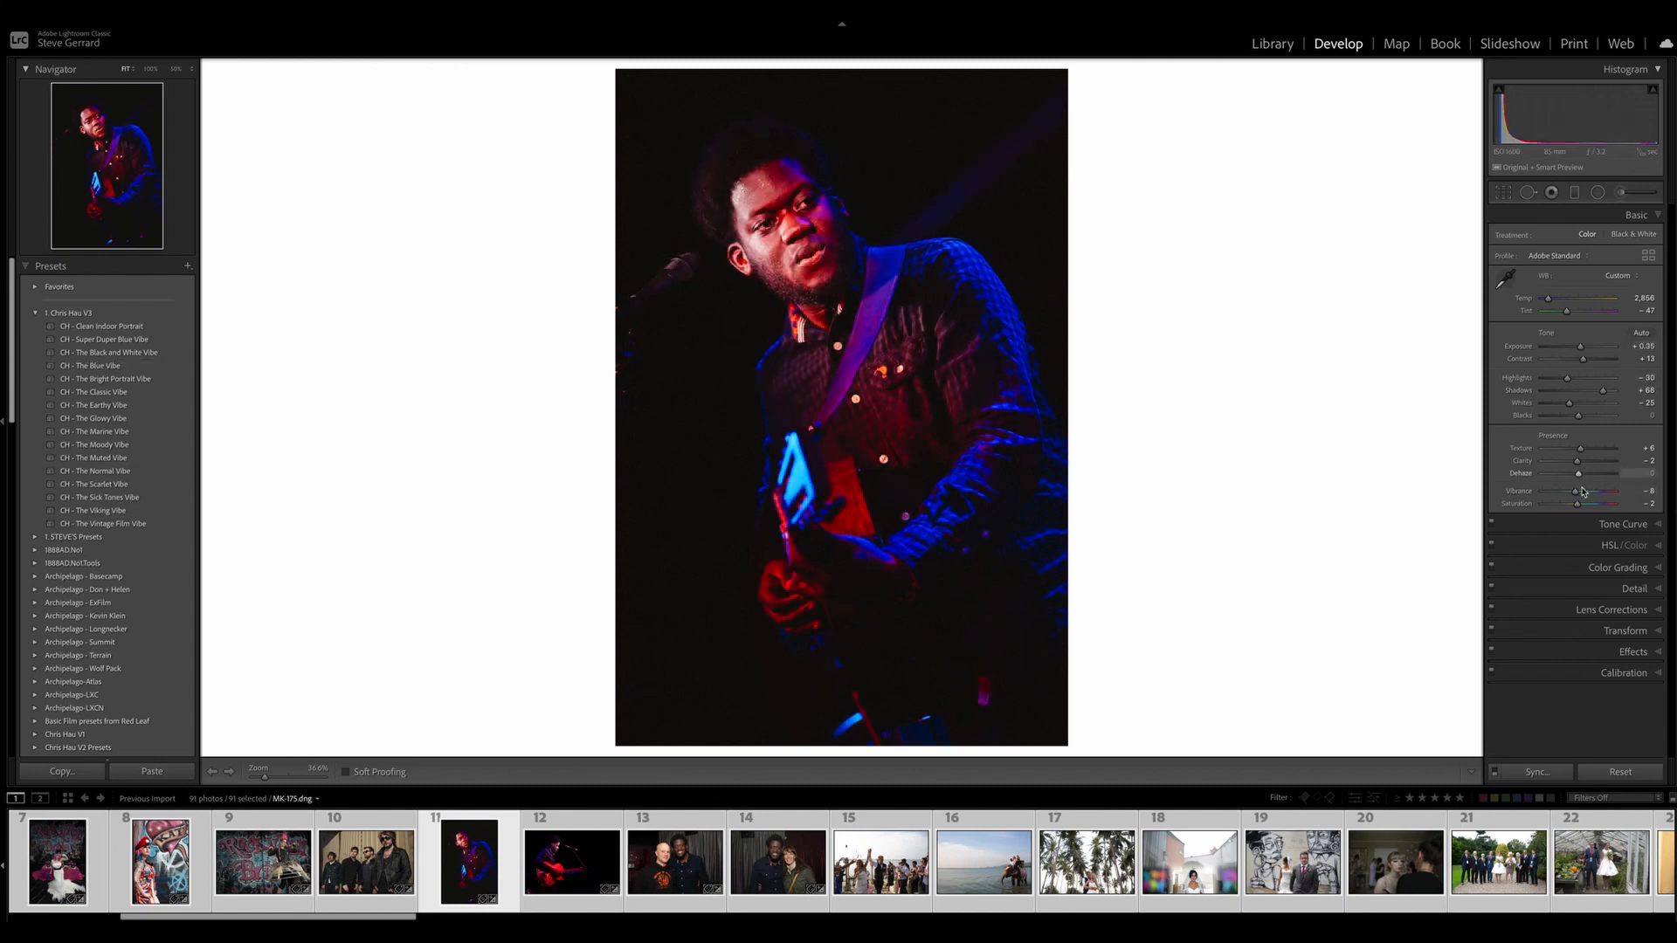
left_click_drag(1581, 509, 1576, 497)
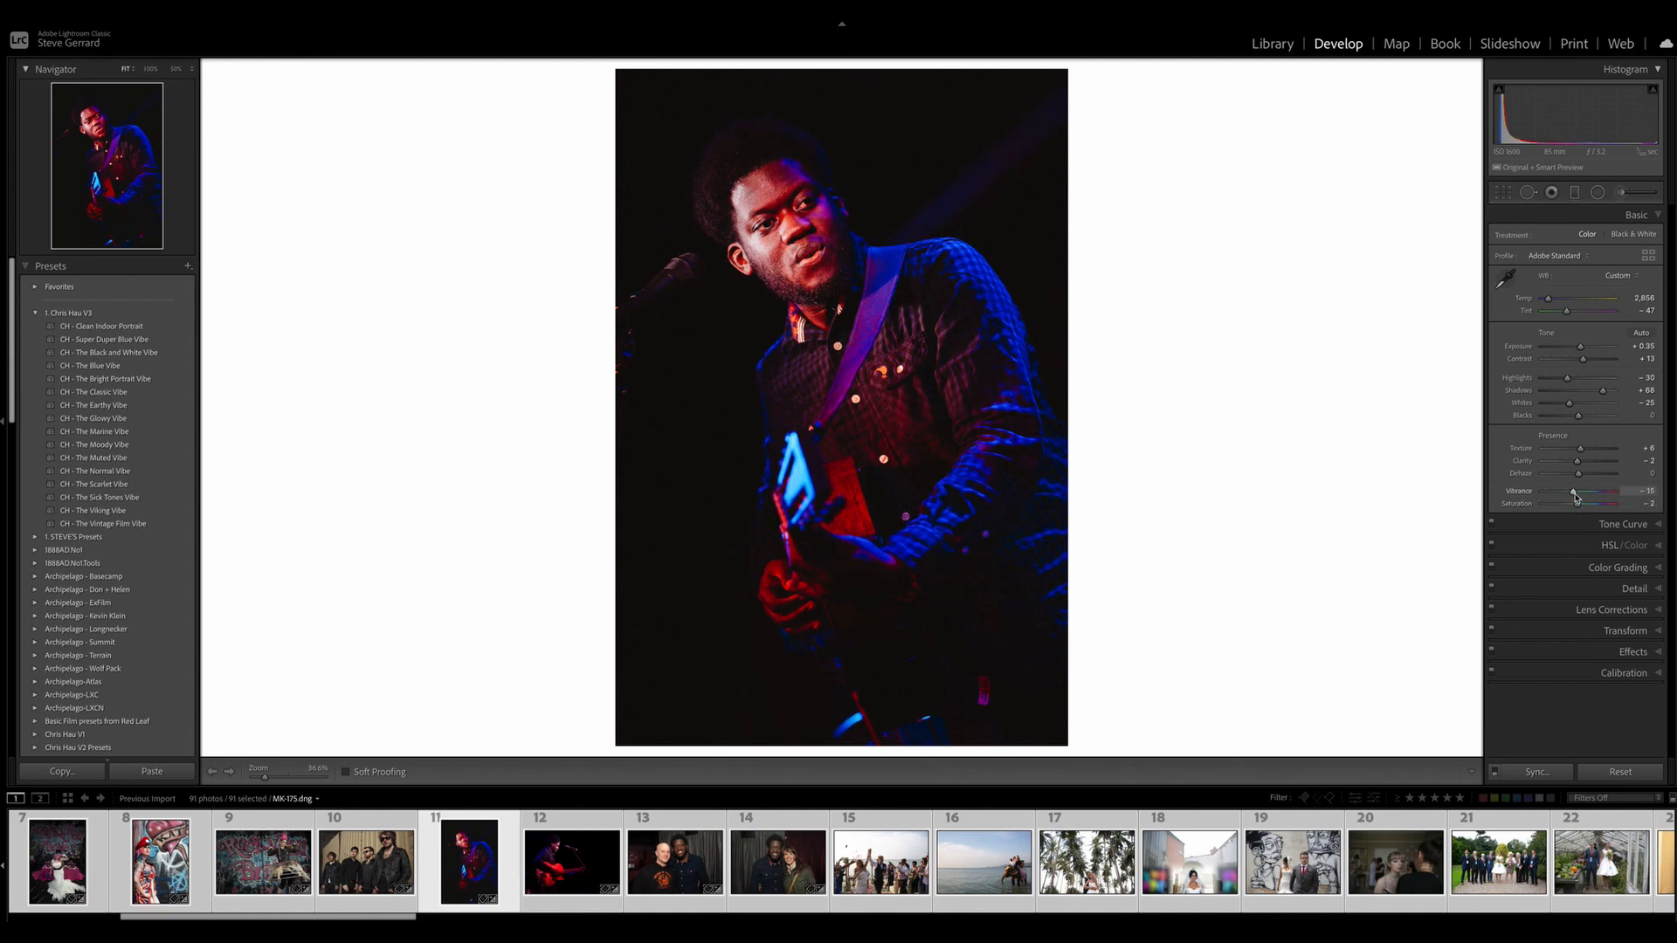
Step: Brush the Dodge effect over the guitarist's face
left_click(1620, 194)
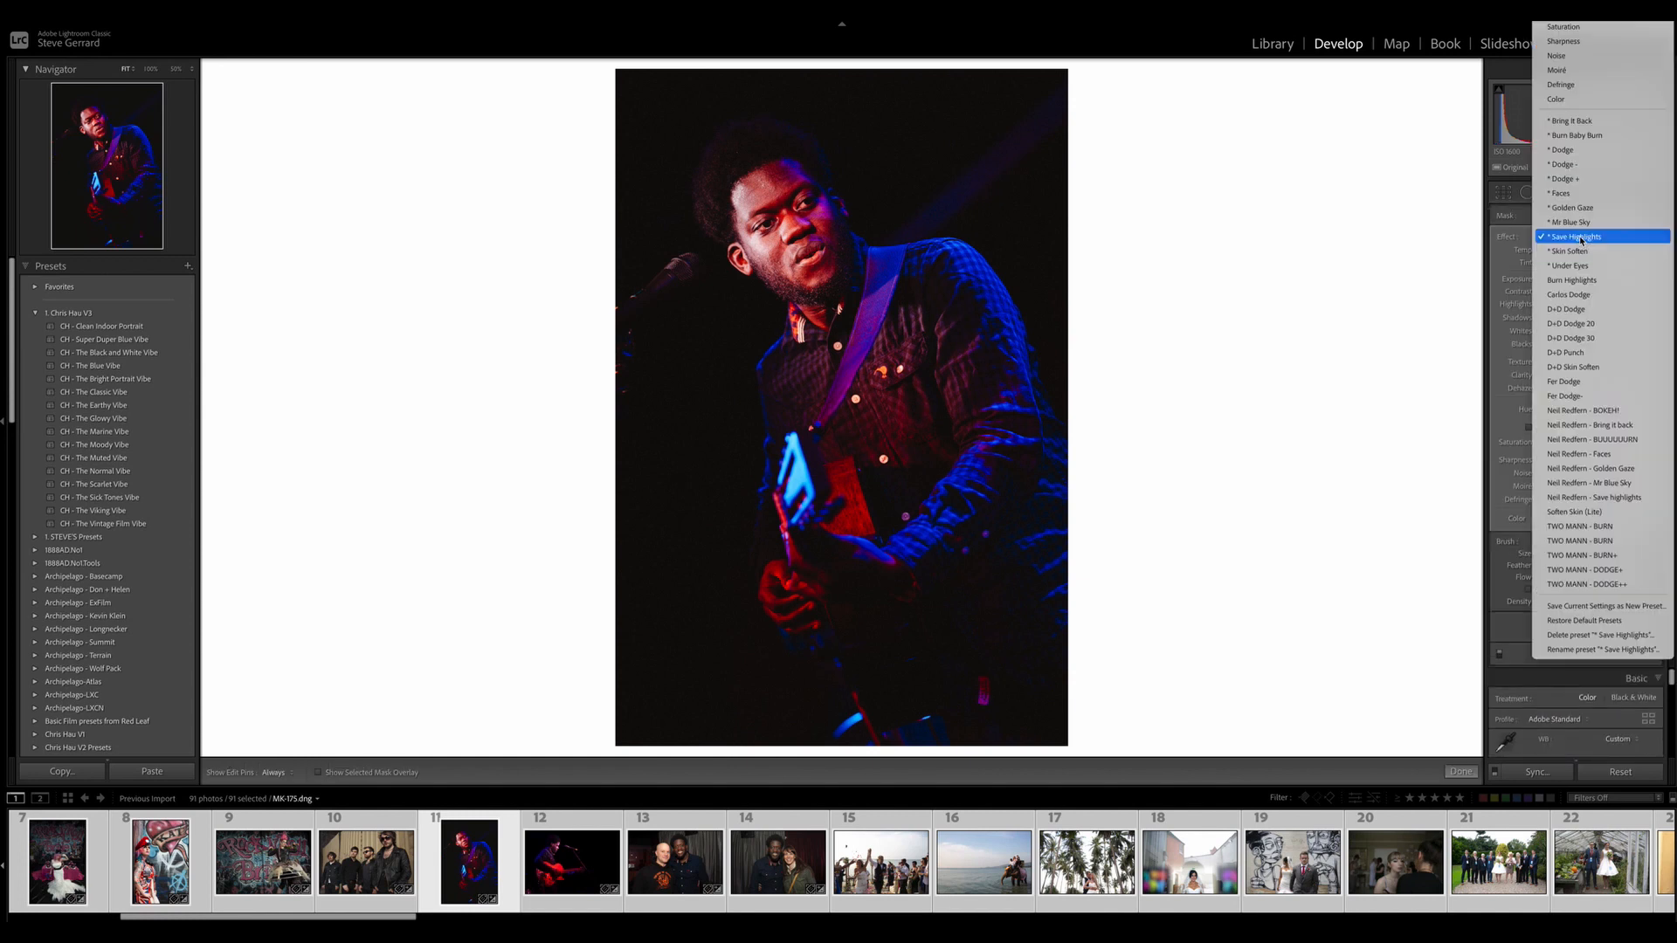
left_click(1563, 149)
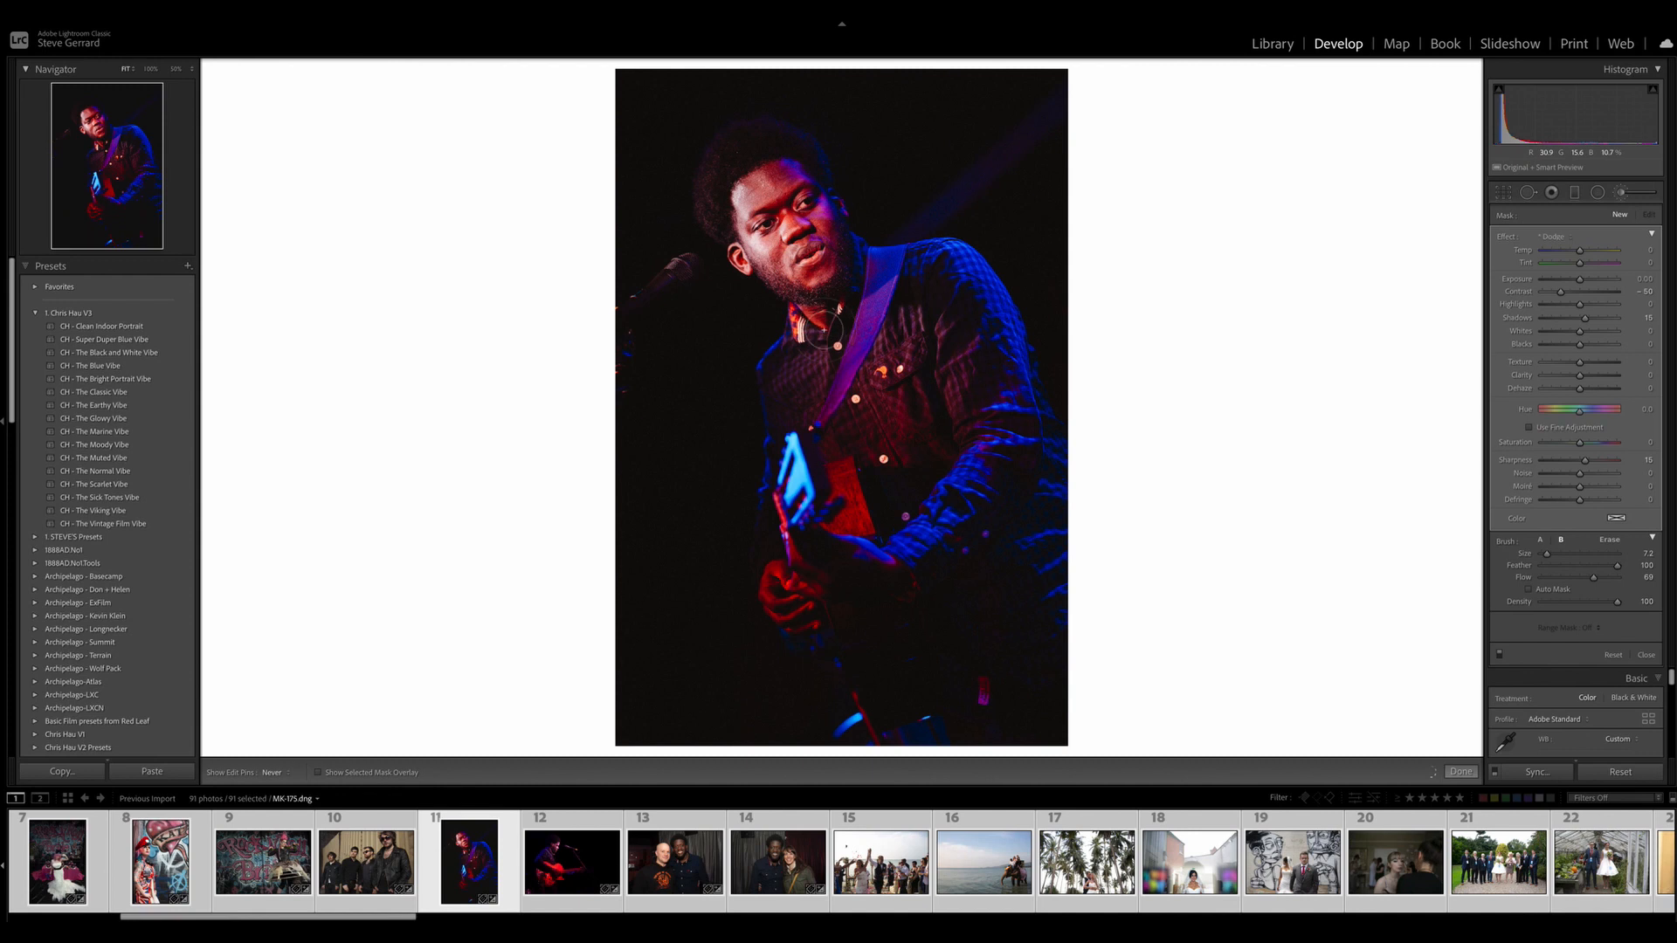
key("k")
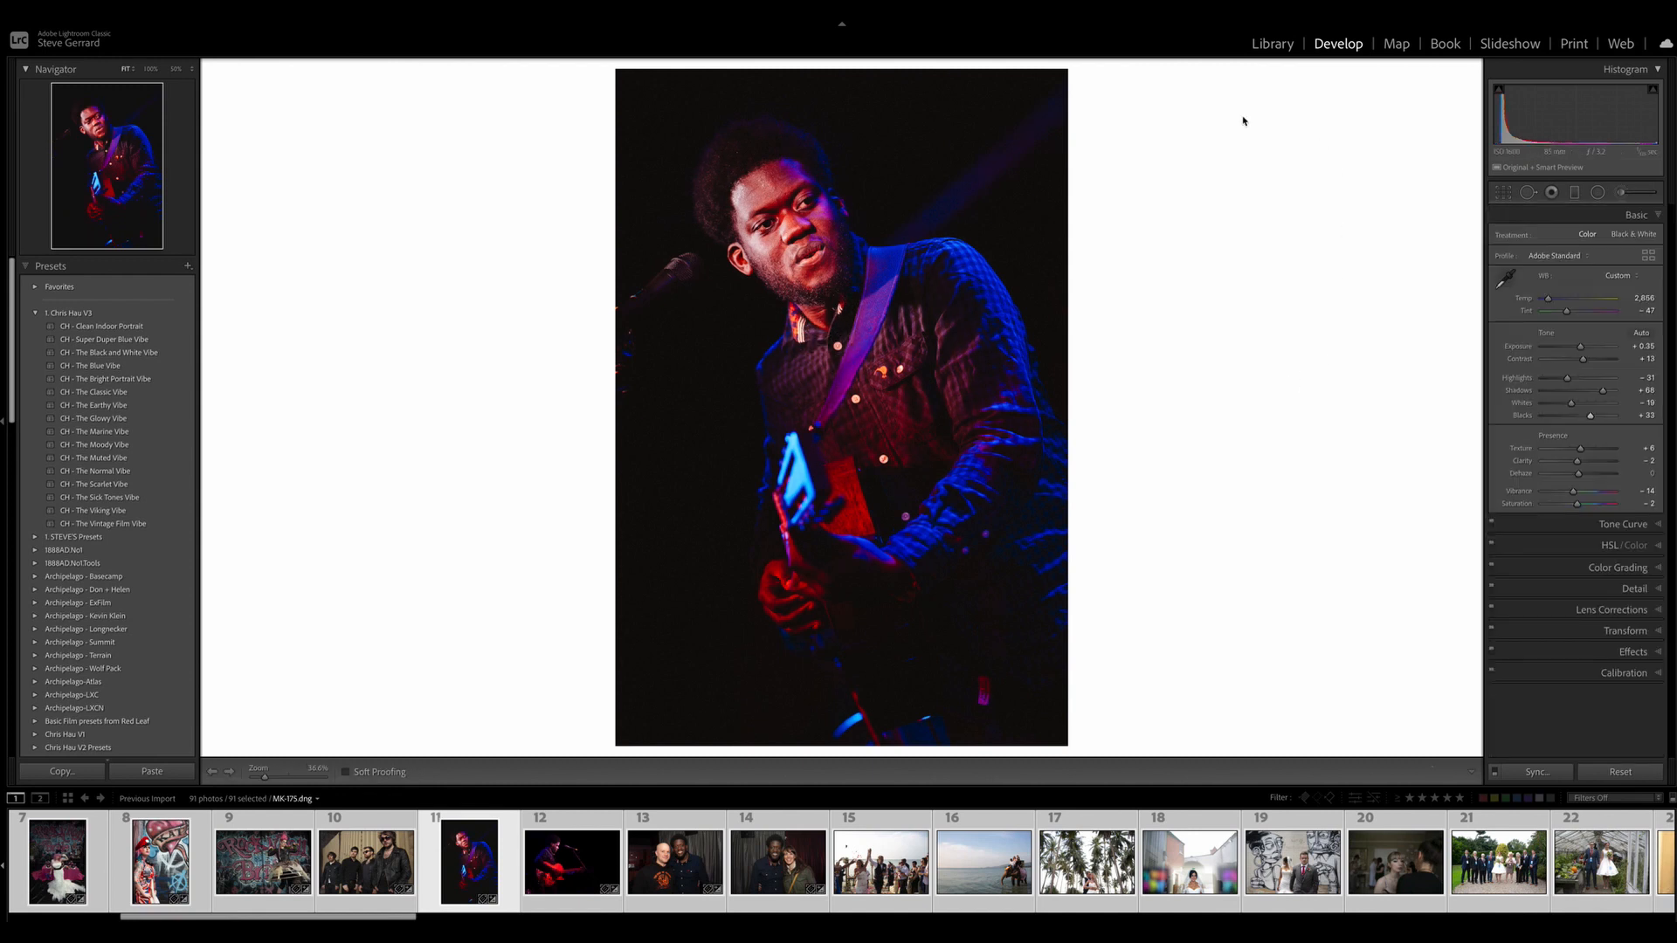
Step: Apply CH - The Black and White Vibe to the guitarist photo and set Contrast to +33 and Exposure to +1.40
left_click(180, 353)
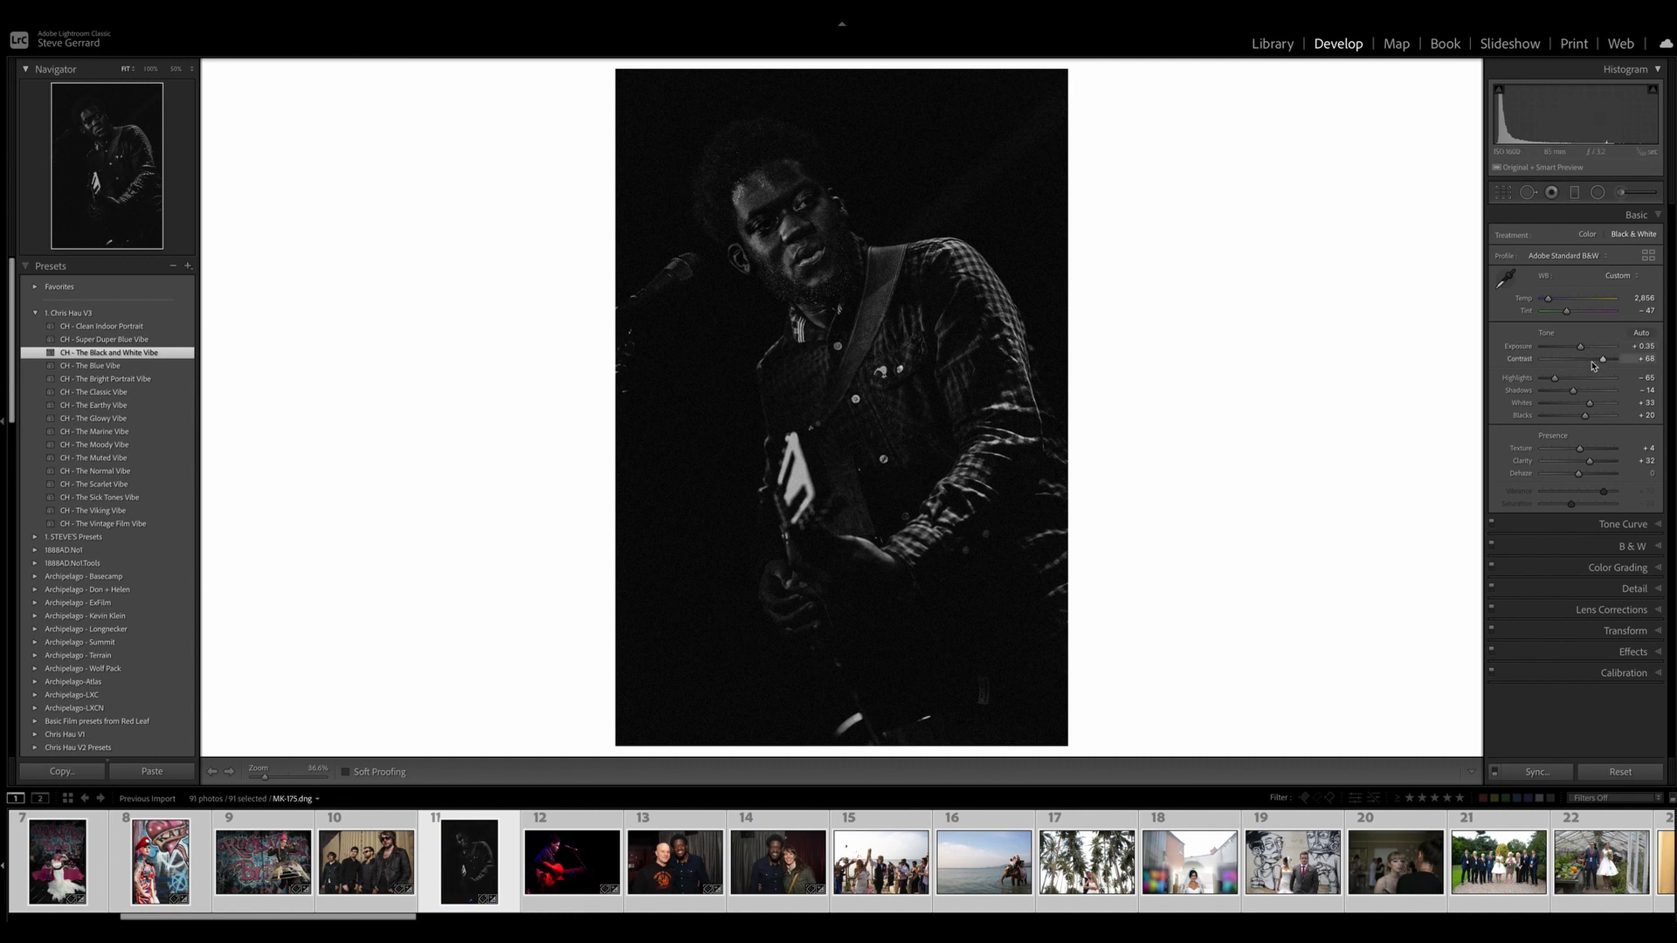
left_click(1591, 364)
left_click(1591, 347)
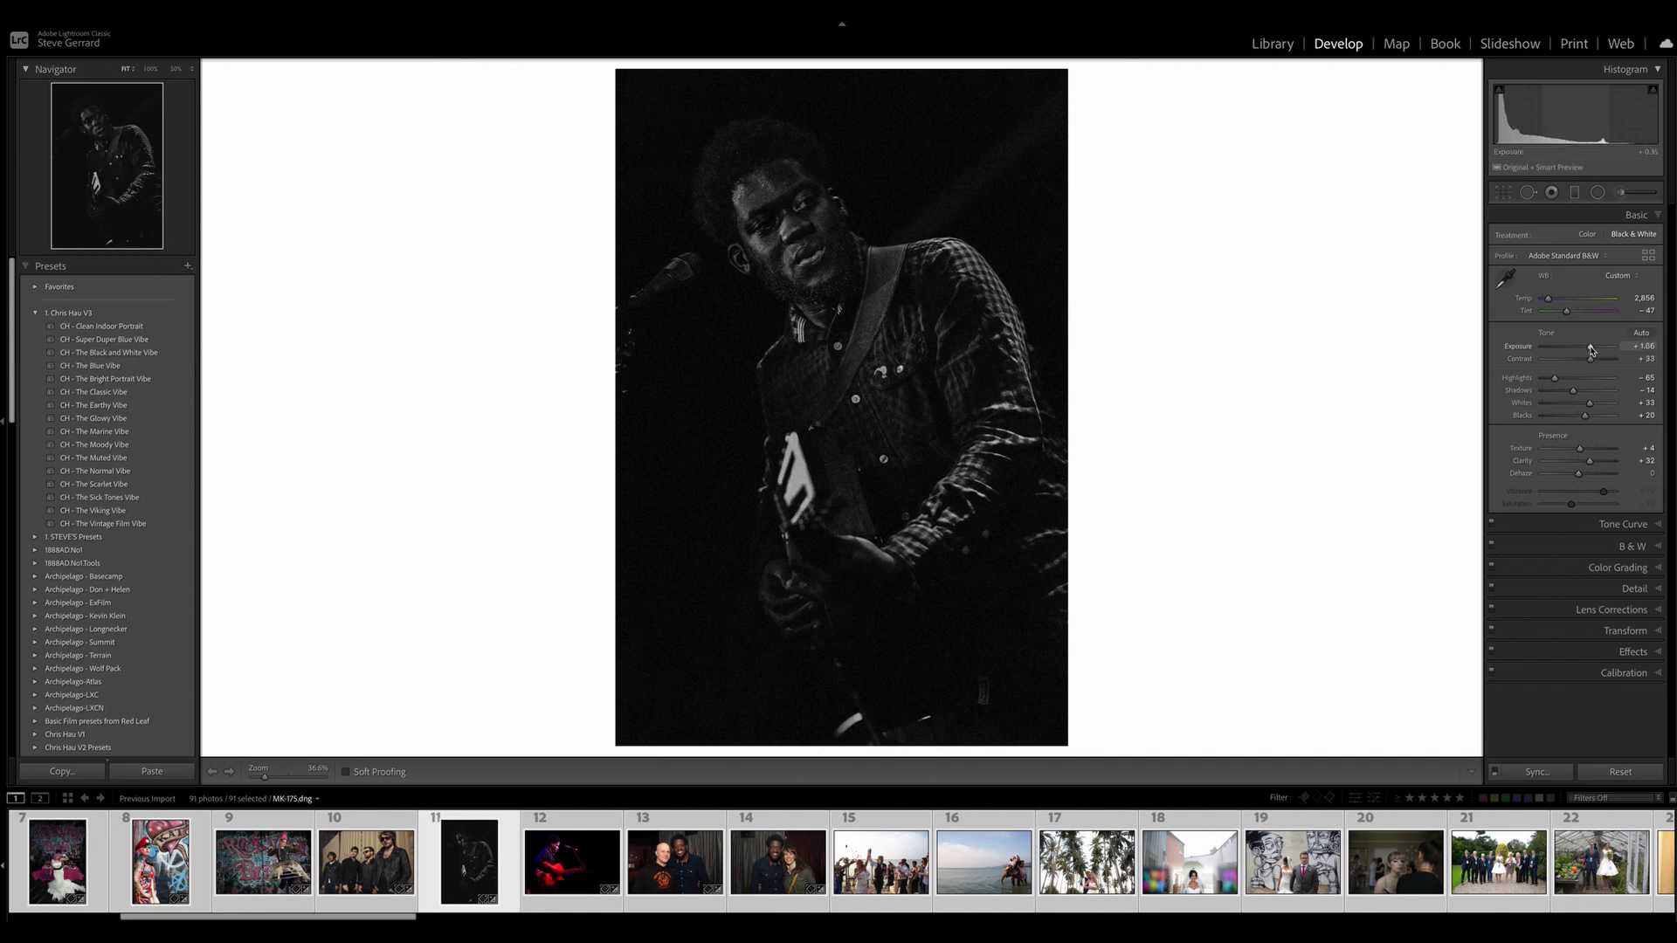
left_click_drag(1591, 349, 1588, 352)
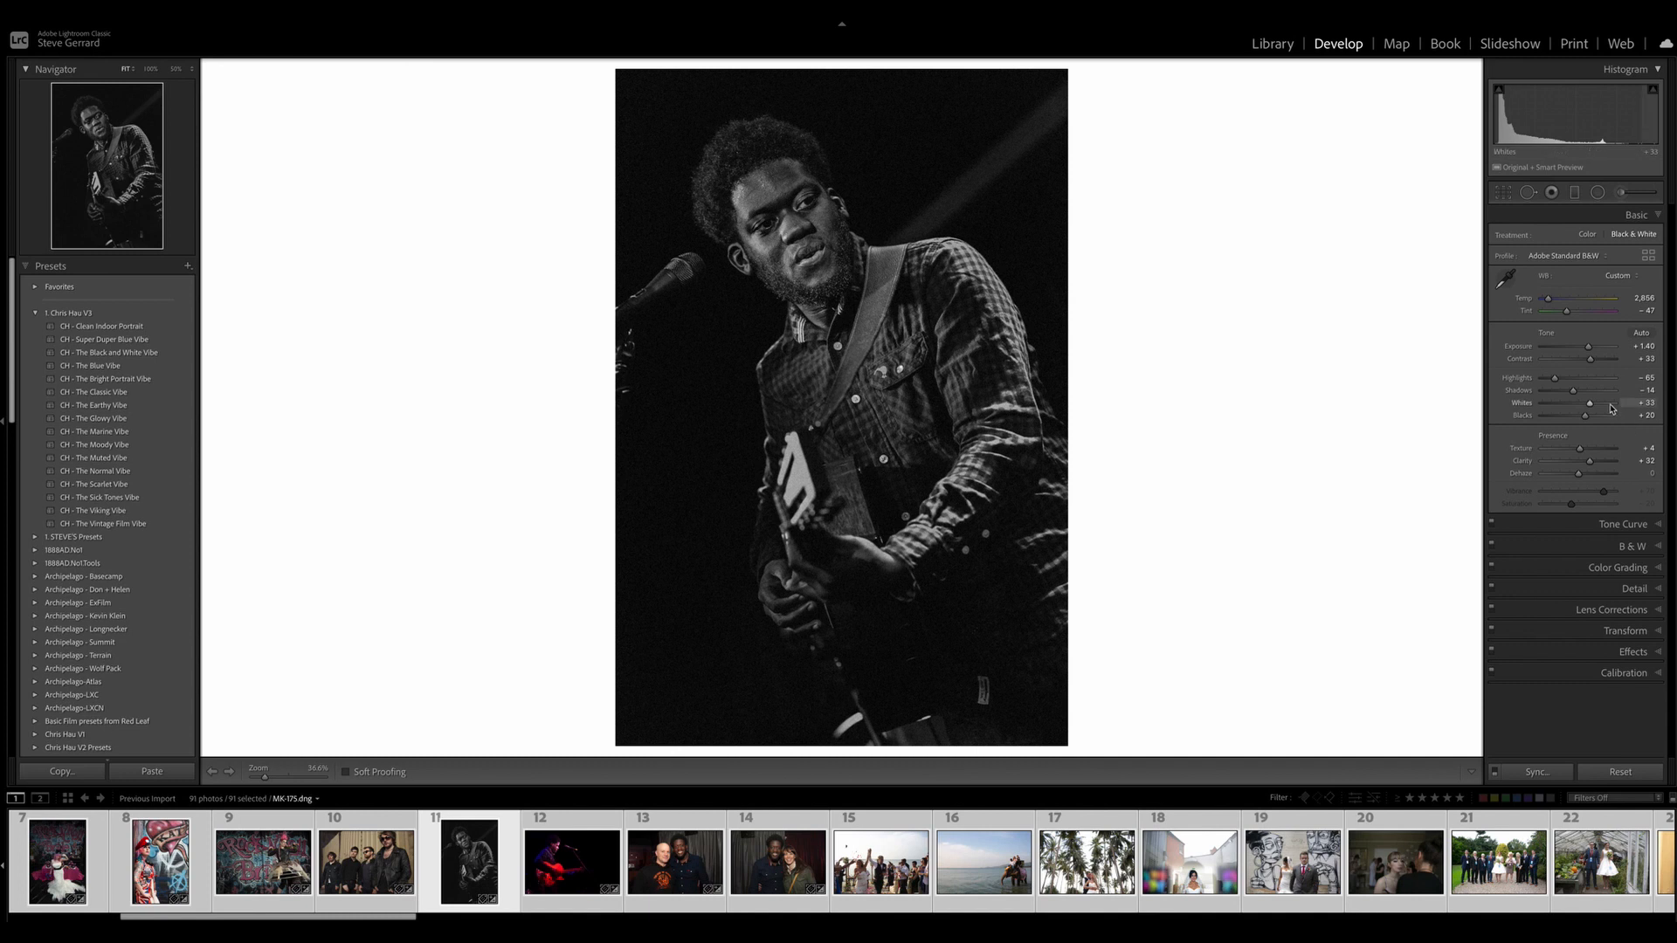
Step: Raise the Whites of the black-and-white guitarist photo and refine its Clarity and Highlights
left_click_drag(1608, 407, 1599, 407)
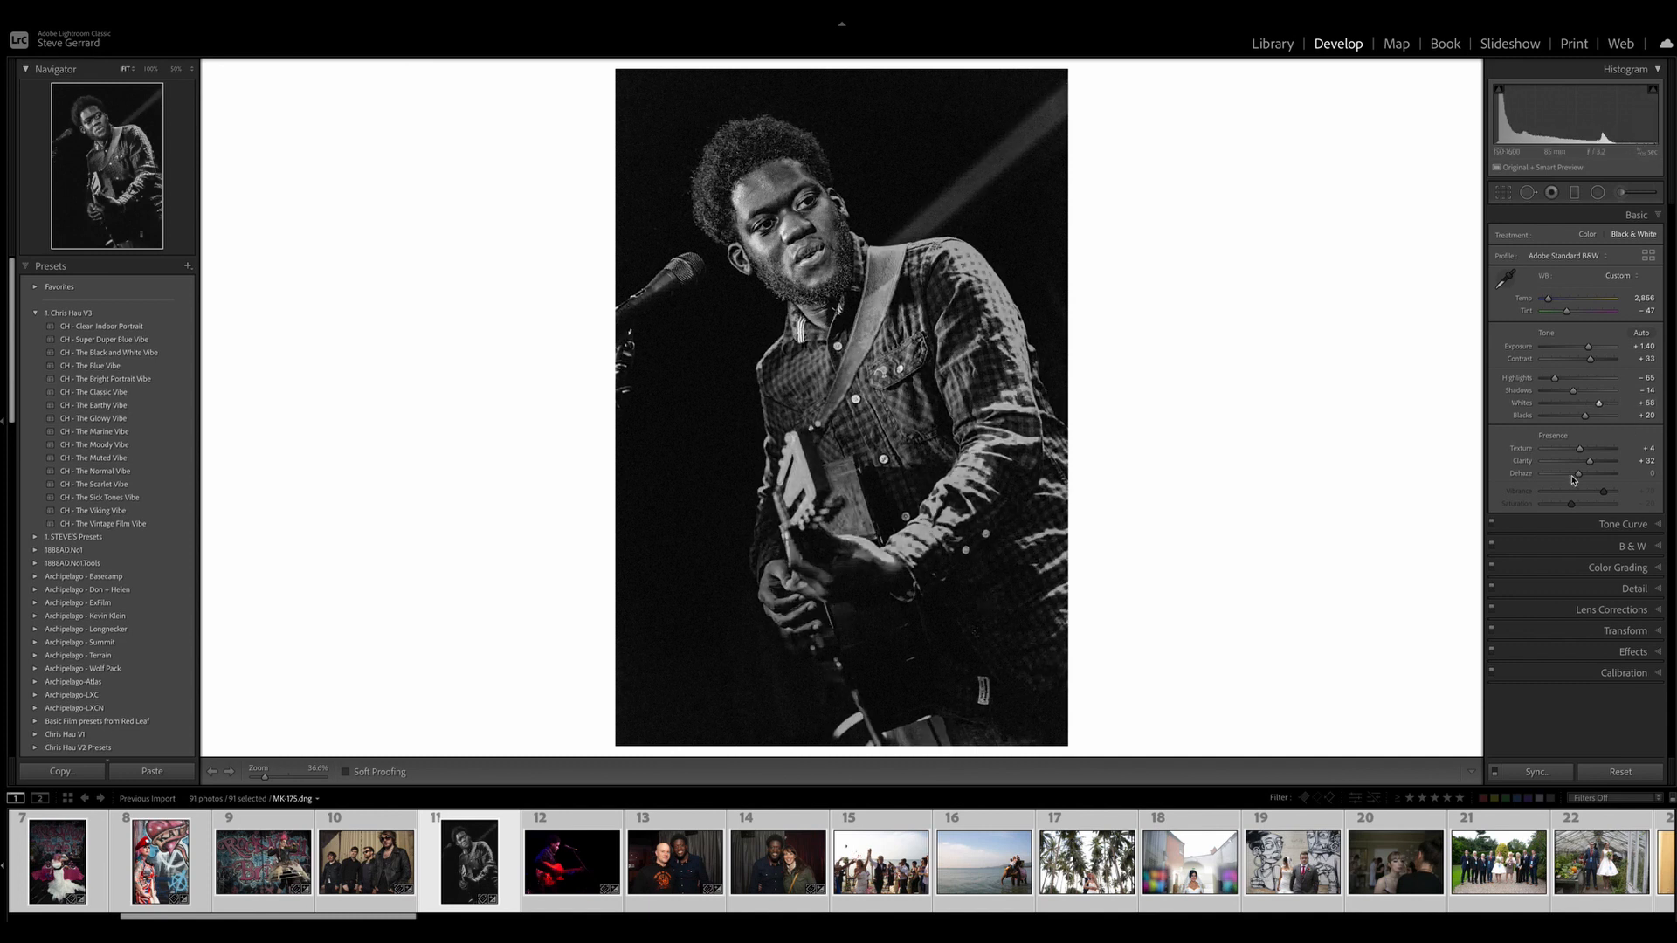
mouse_move(1589, 465)
left_mouse_down()
mouse_move(1564, 466)
mouse_move(1583, 477)
left_mouse_up()
left_click_drag(1556, 380, 1575, 404)
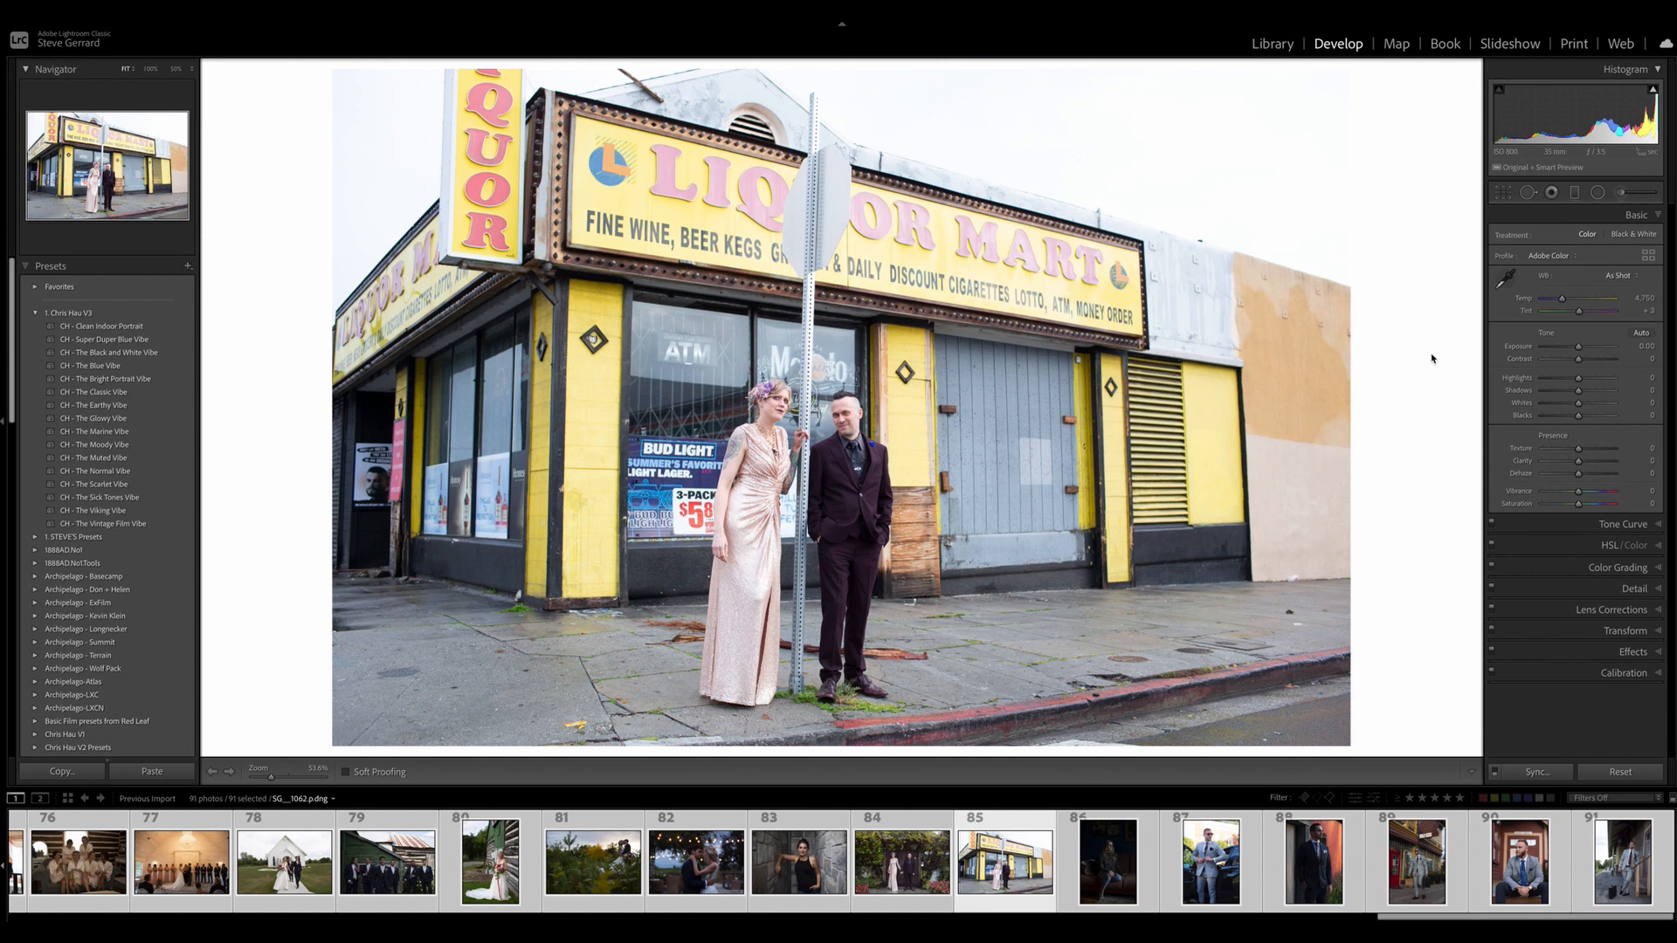
Step: Straighten the Liquor Mart photo with a slight crop rotation
left_click(1503, 192)
left_click_drag(1401, 430, 1401, 430)
key("Return")
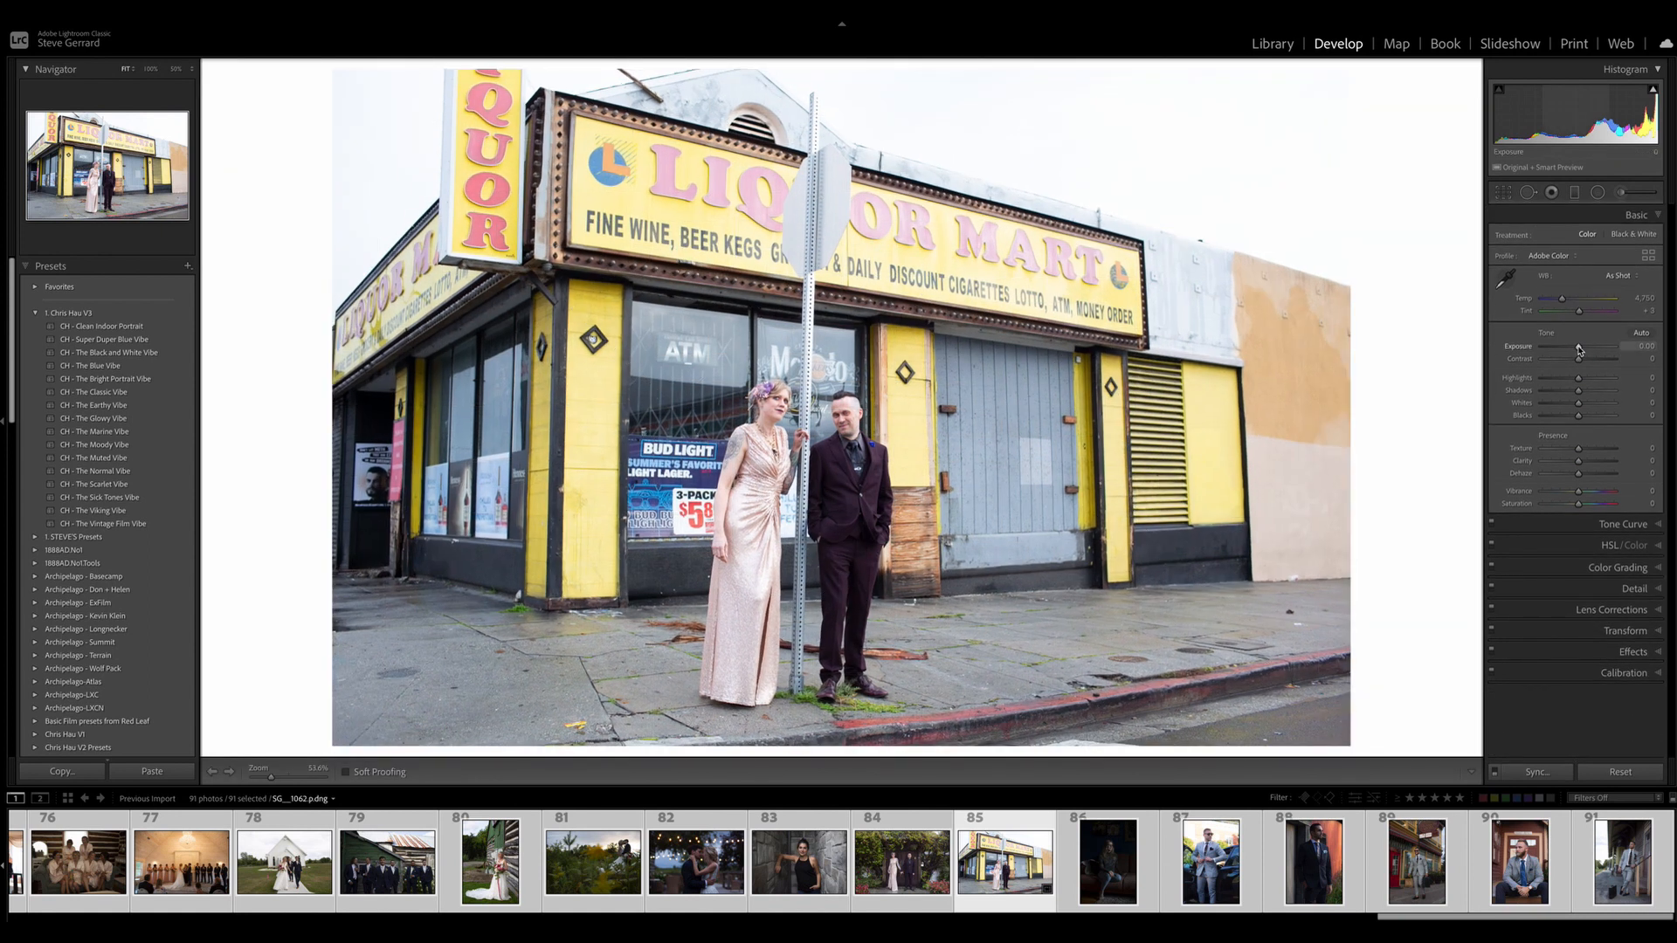
Step: Set the Liquor Mart photo's Exposure to -0.65, apply CH - The Vintage Film Vibe, set Highlights to -45, and slightly lift the Blacks
left_click_drag(1578, 347, 1574, 347)
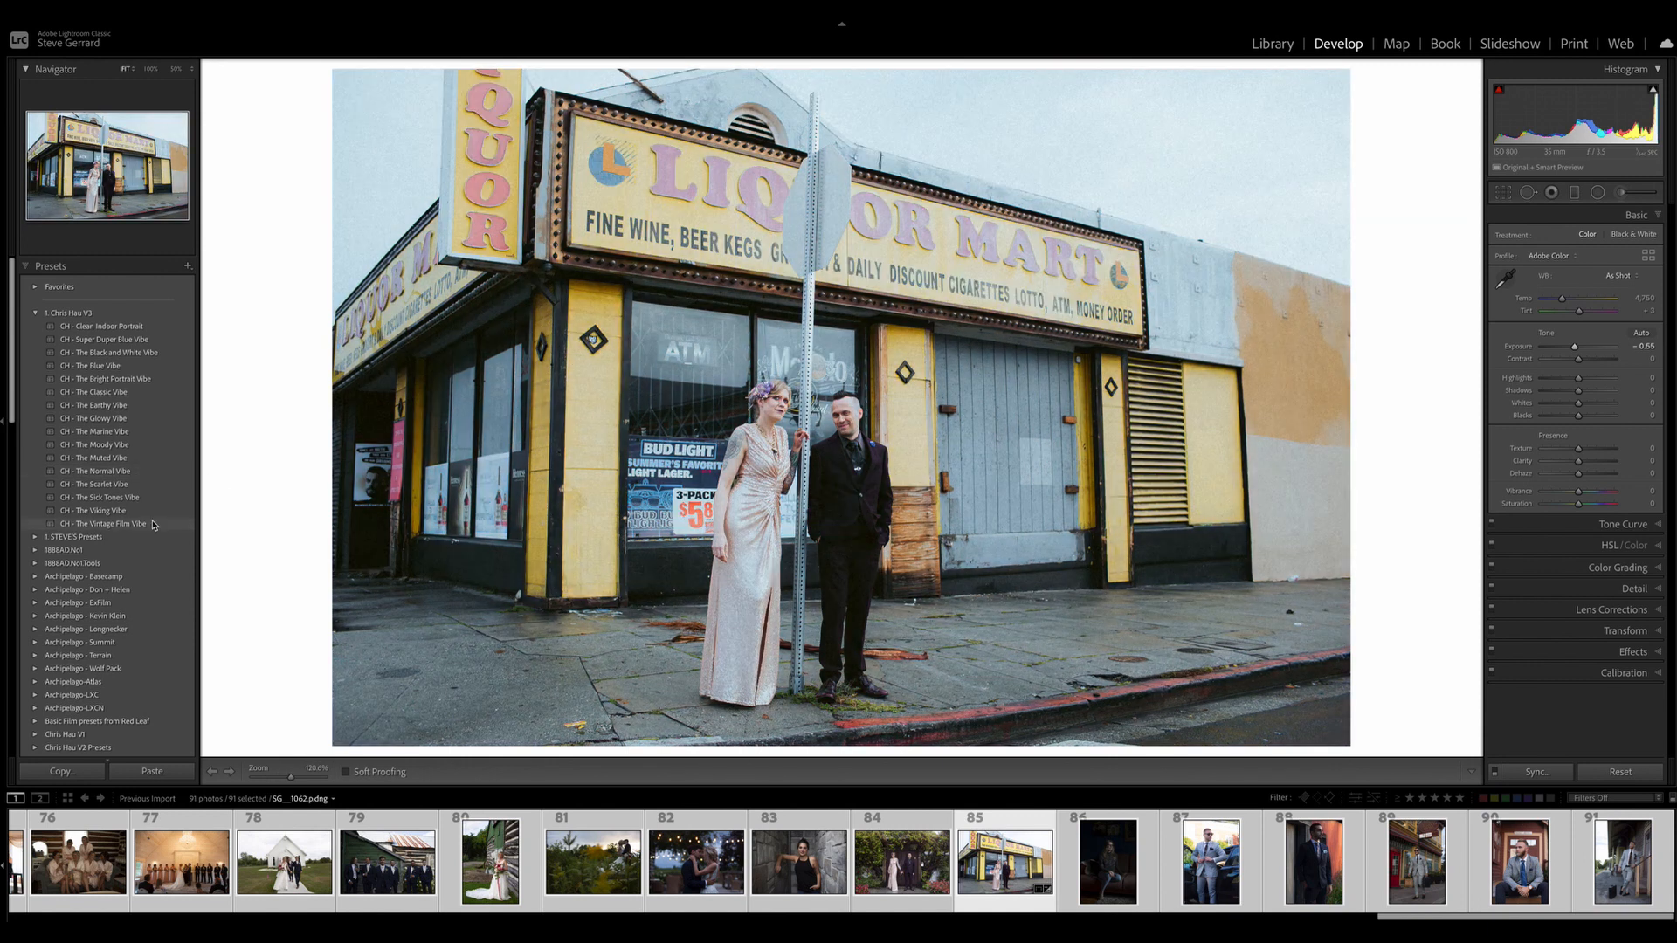
left_click(153, 524)
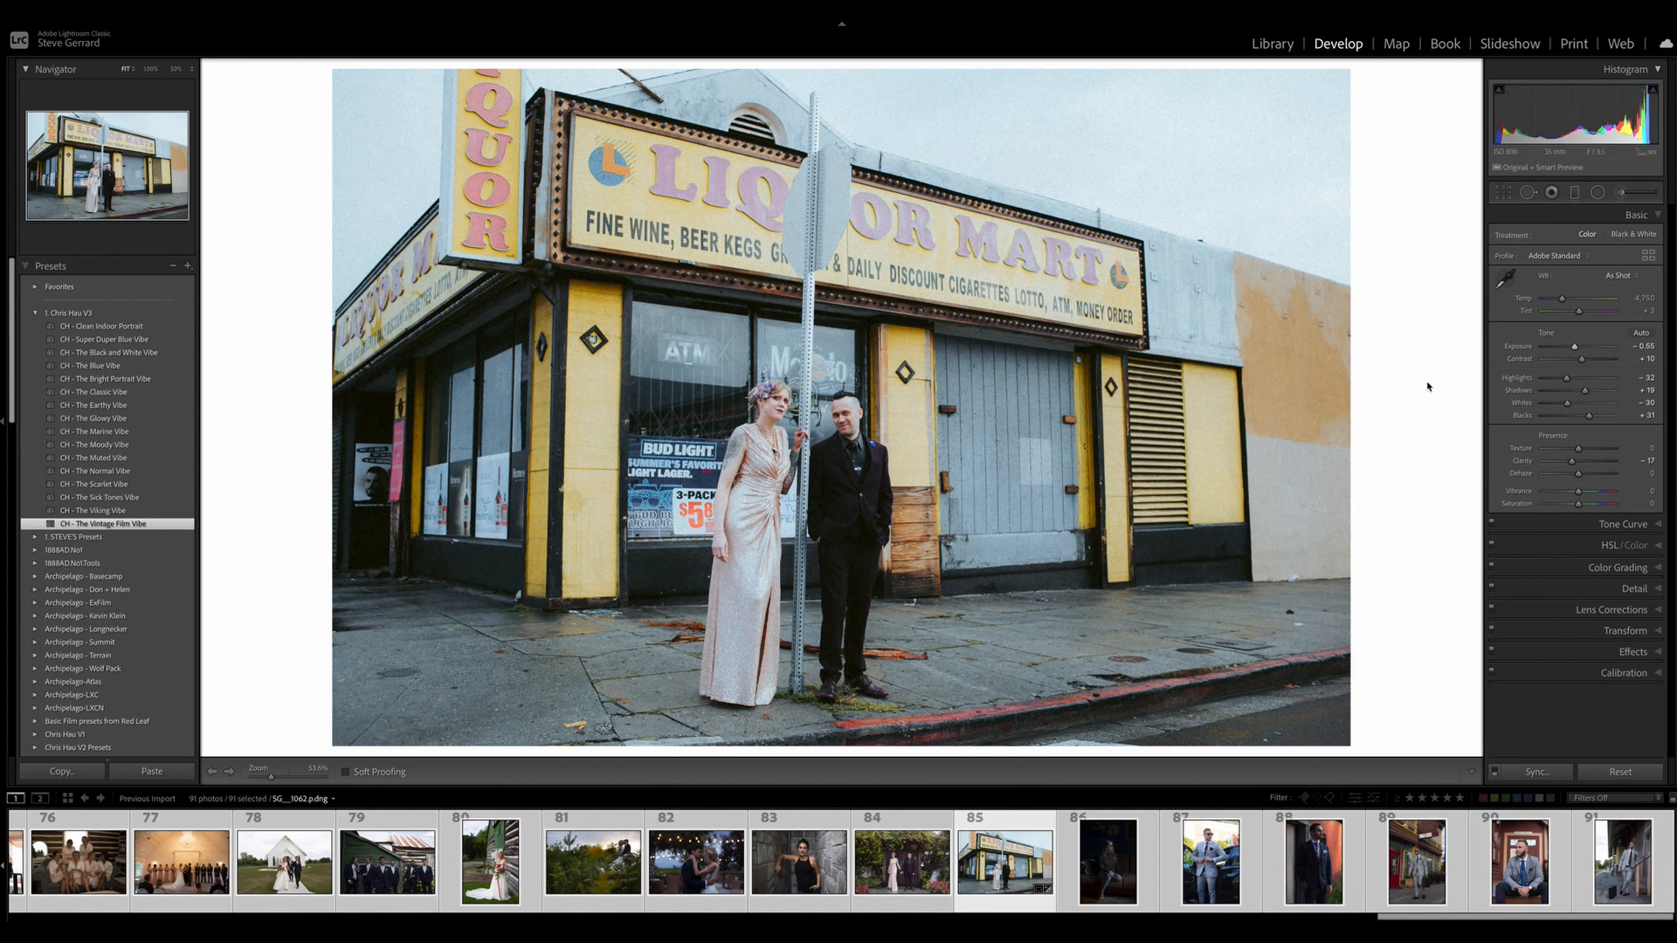
left_click_drag(1558, 380, 1590, 416)
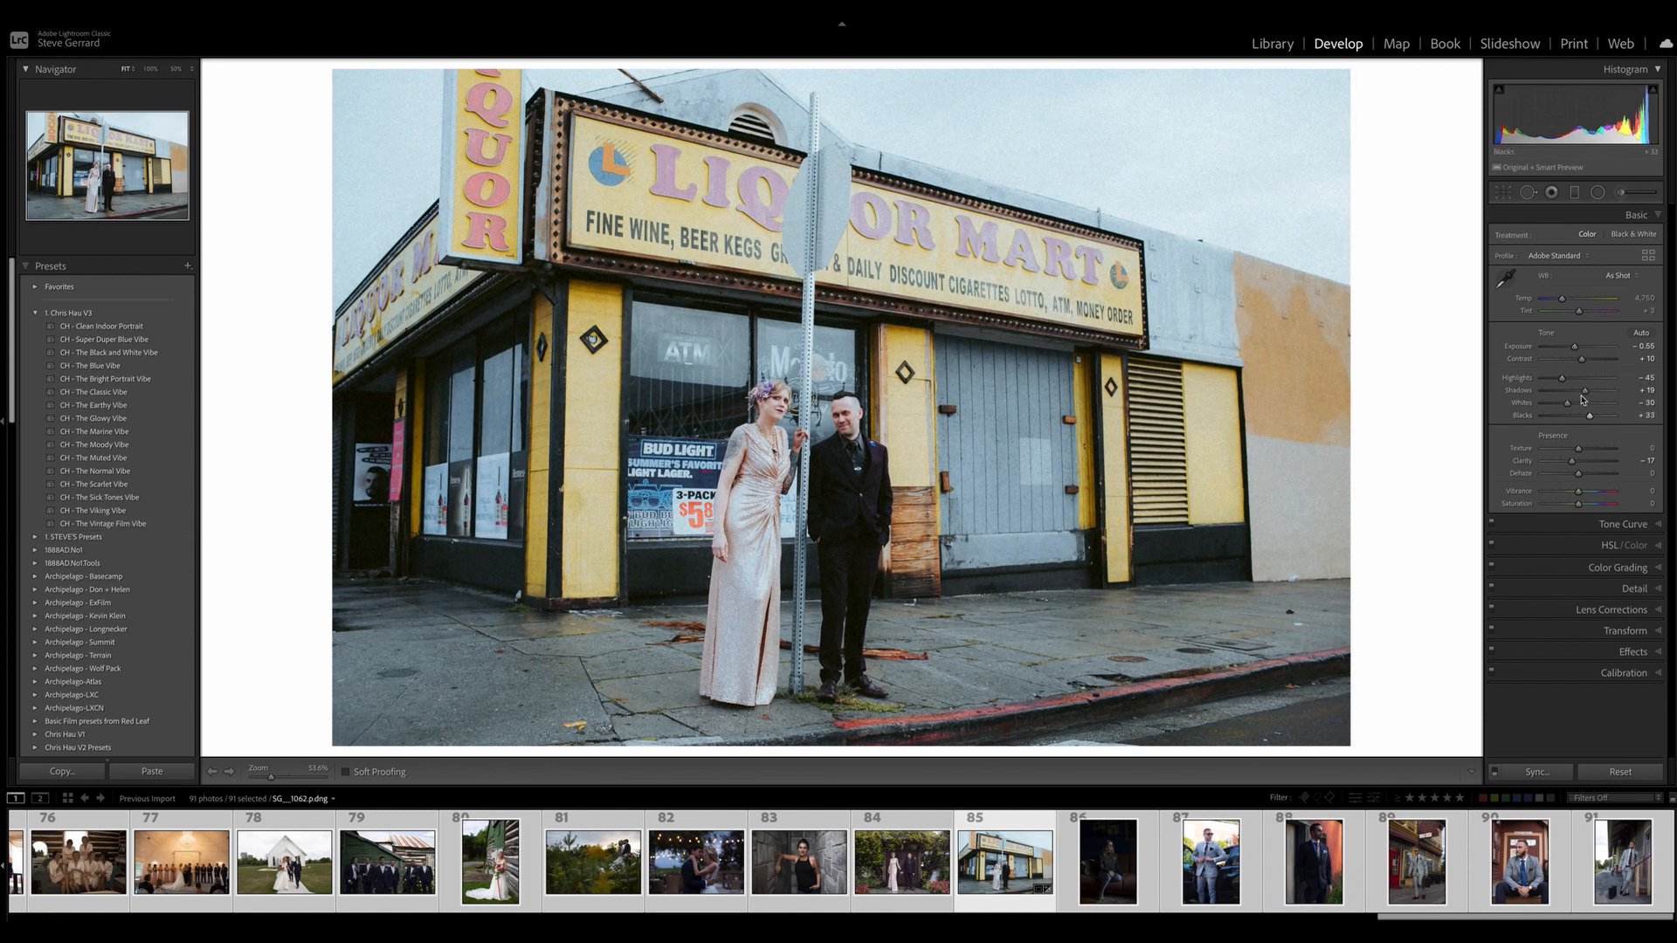
Step: Brighten the man's face in the Liquor Mart photo with a small Dodge radial filter
left_click(1597, 192)
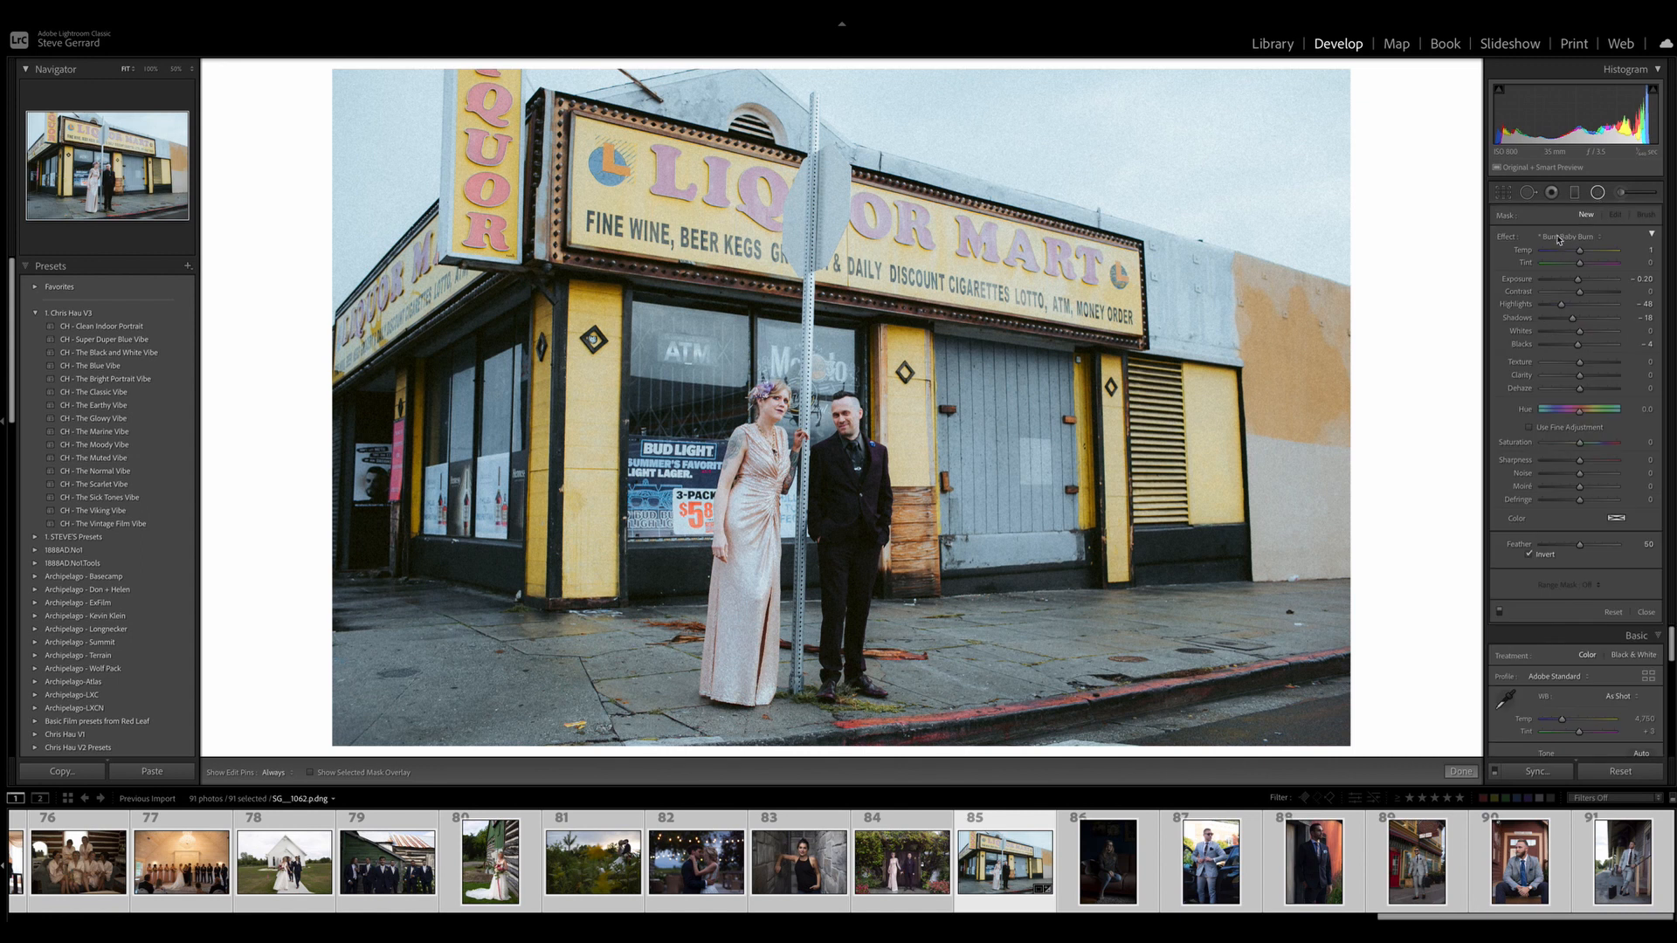
left_click(1562, 237)
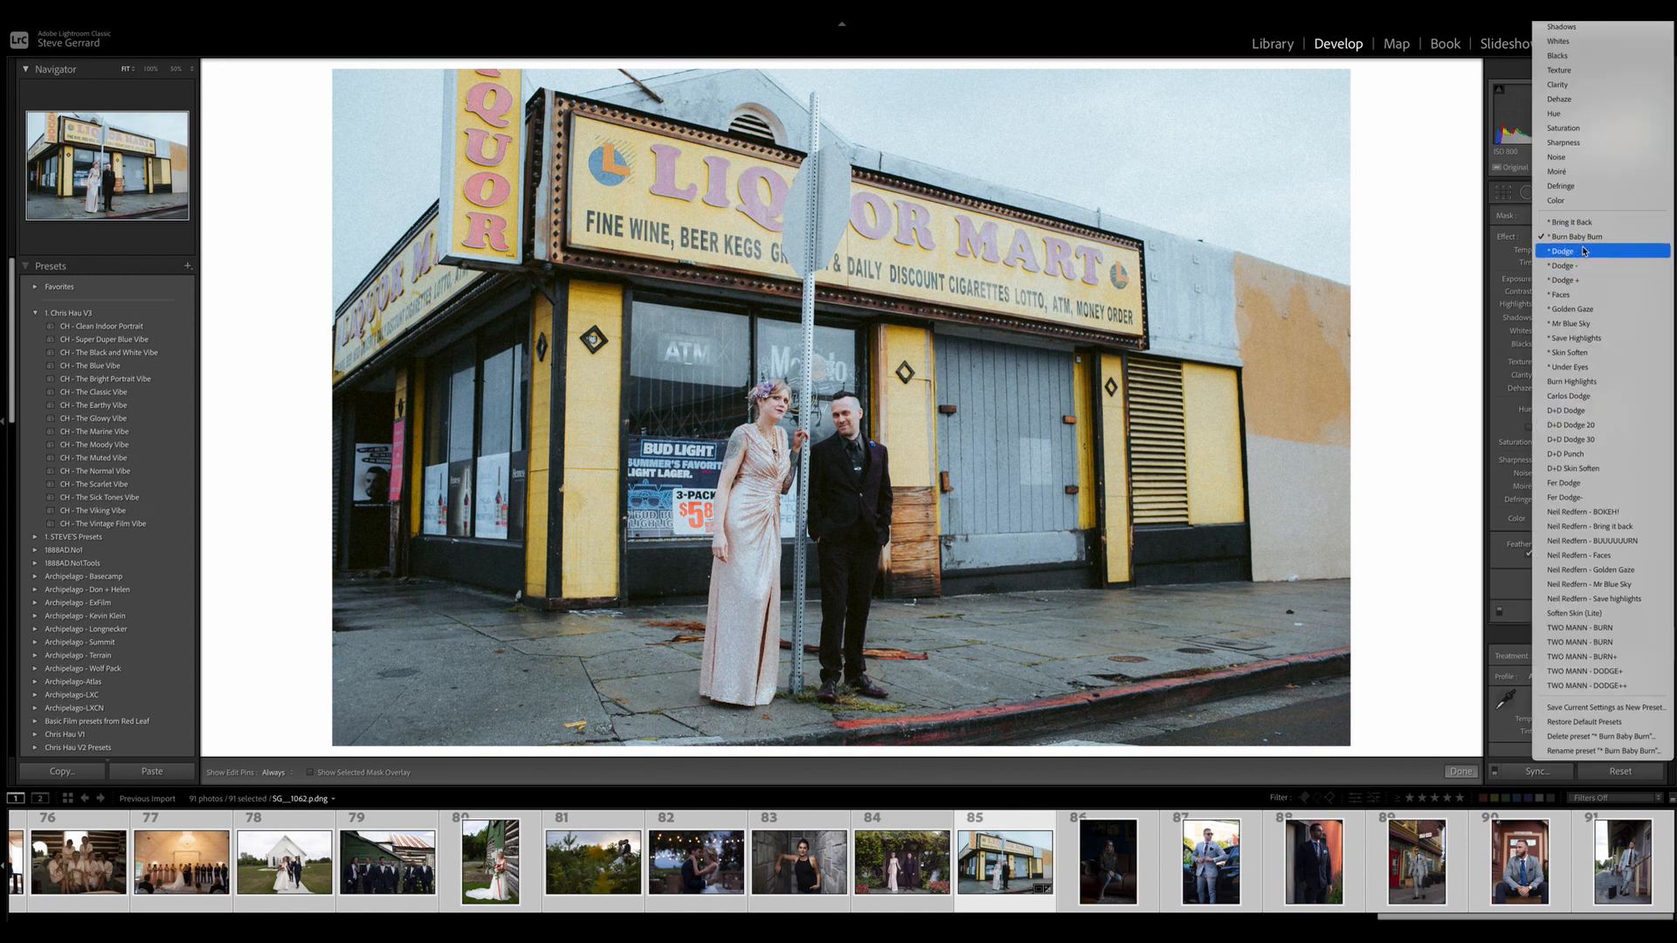
left_click(1556, 252)
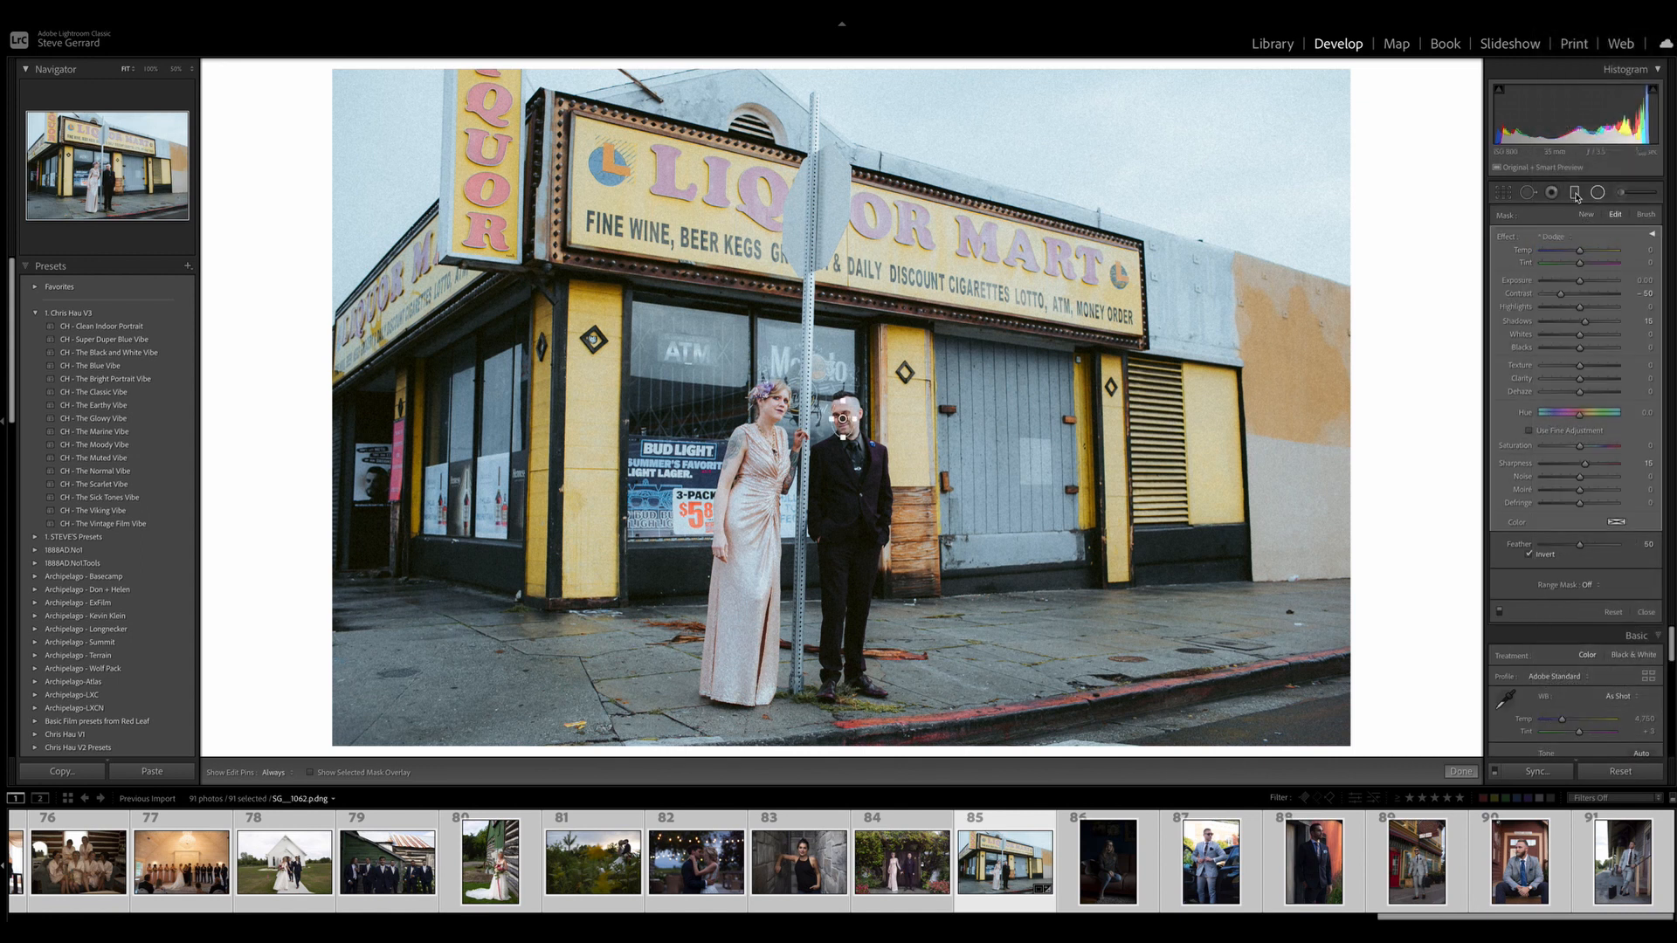
Step: Darken the outer areas of the Liquor Mart photo with graduated filters using the Burn Baby Burn effect, and compare the edit with the original
left_click(1576, 236)
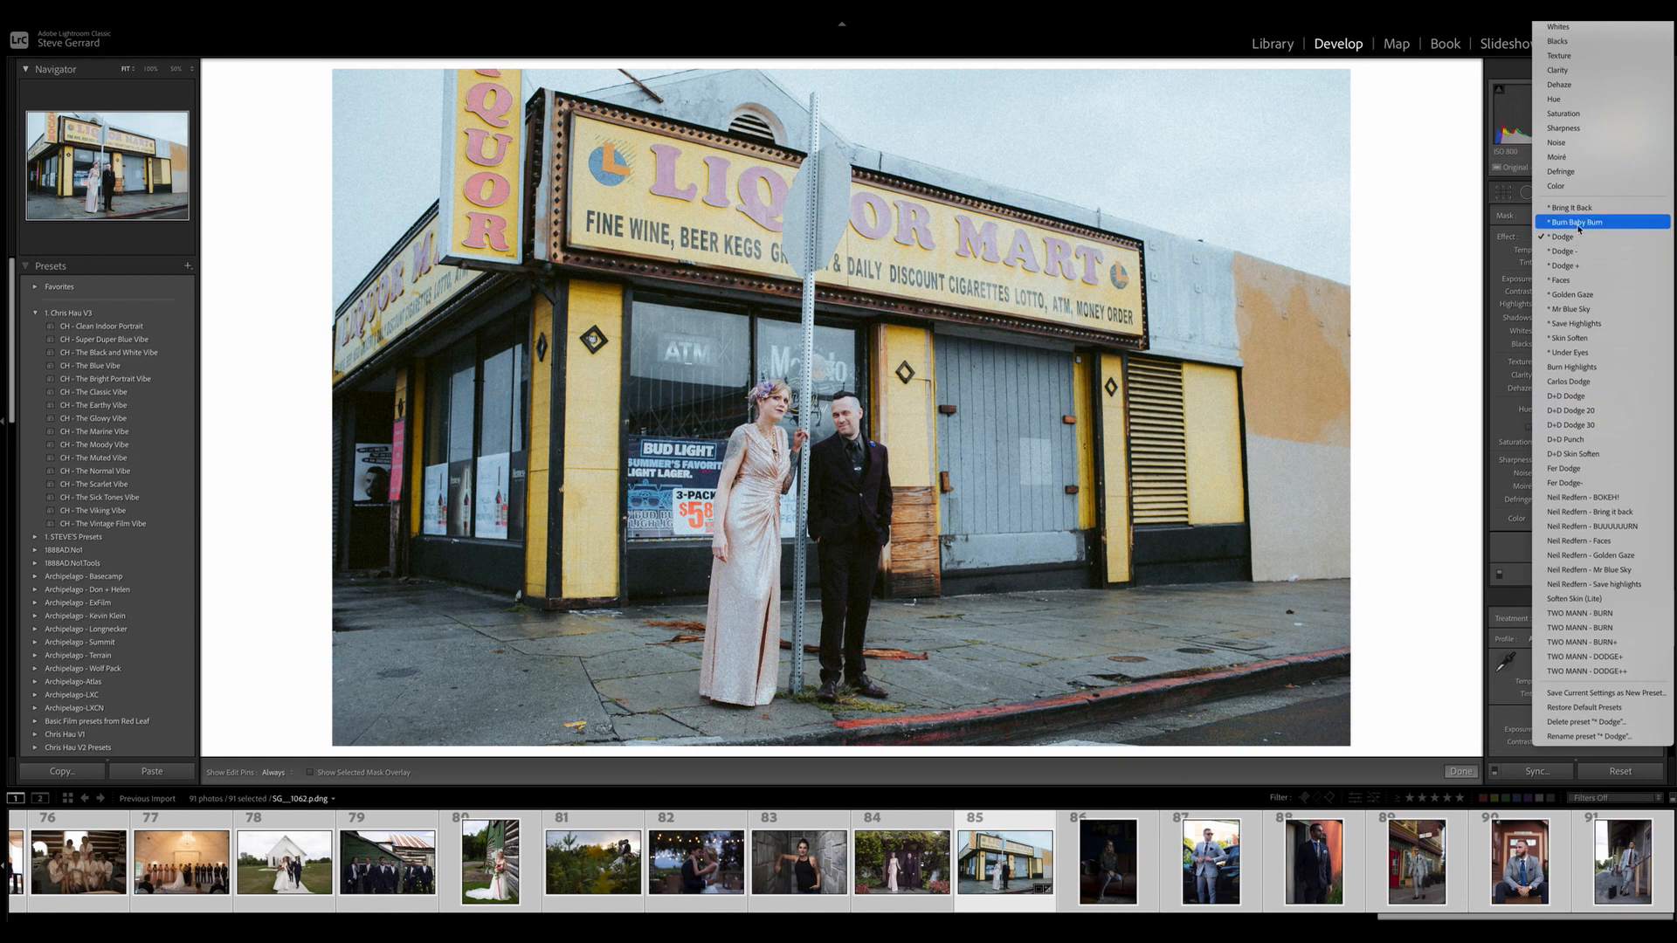
left_click(1576, 222)
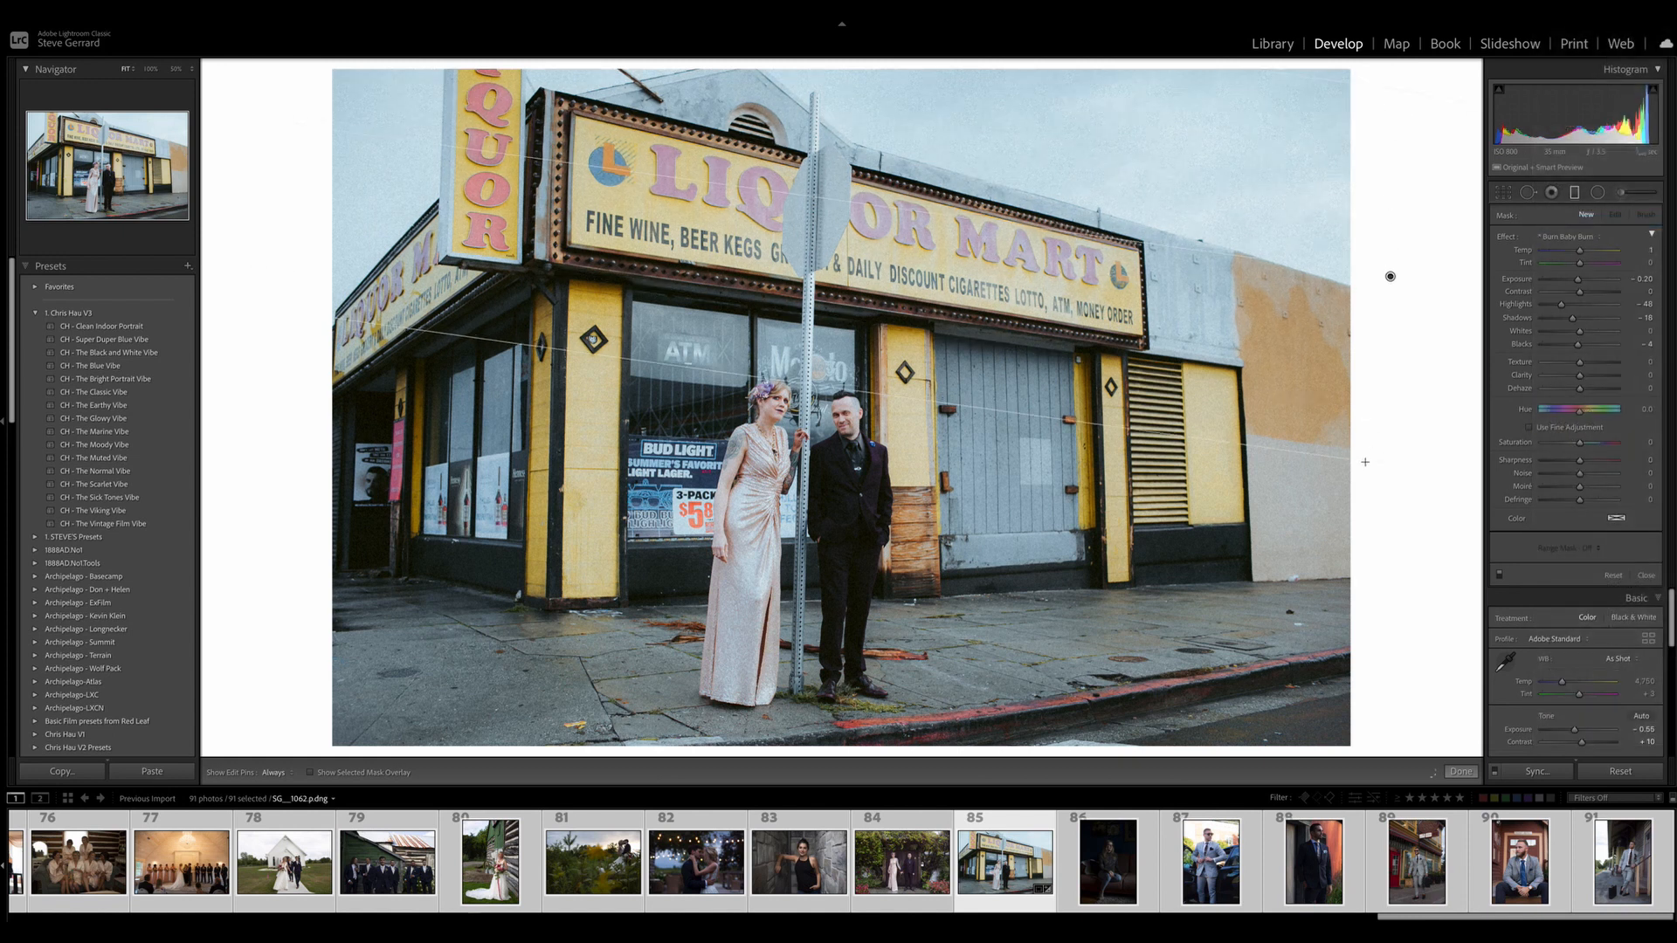
left_click_drag(1363, 524, 1360, 658)
left_click_drag(276, 236, 494, 314)
key("m")
key("backslash")
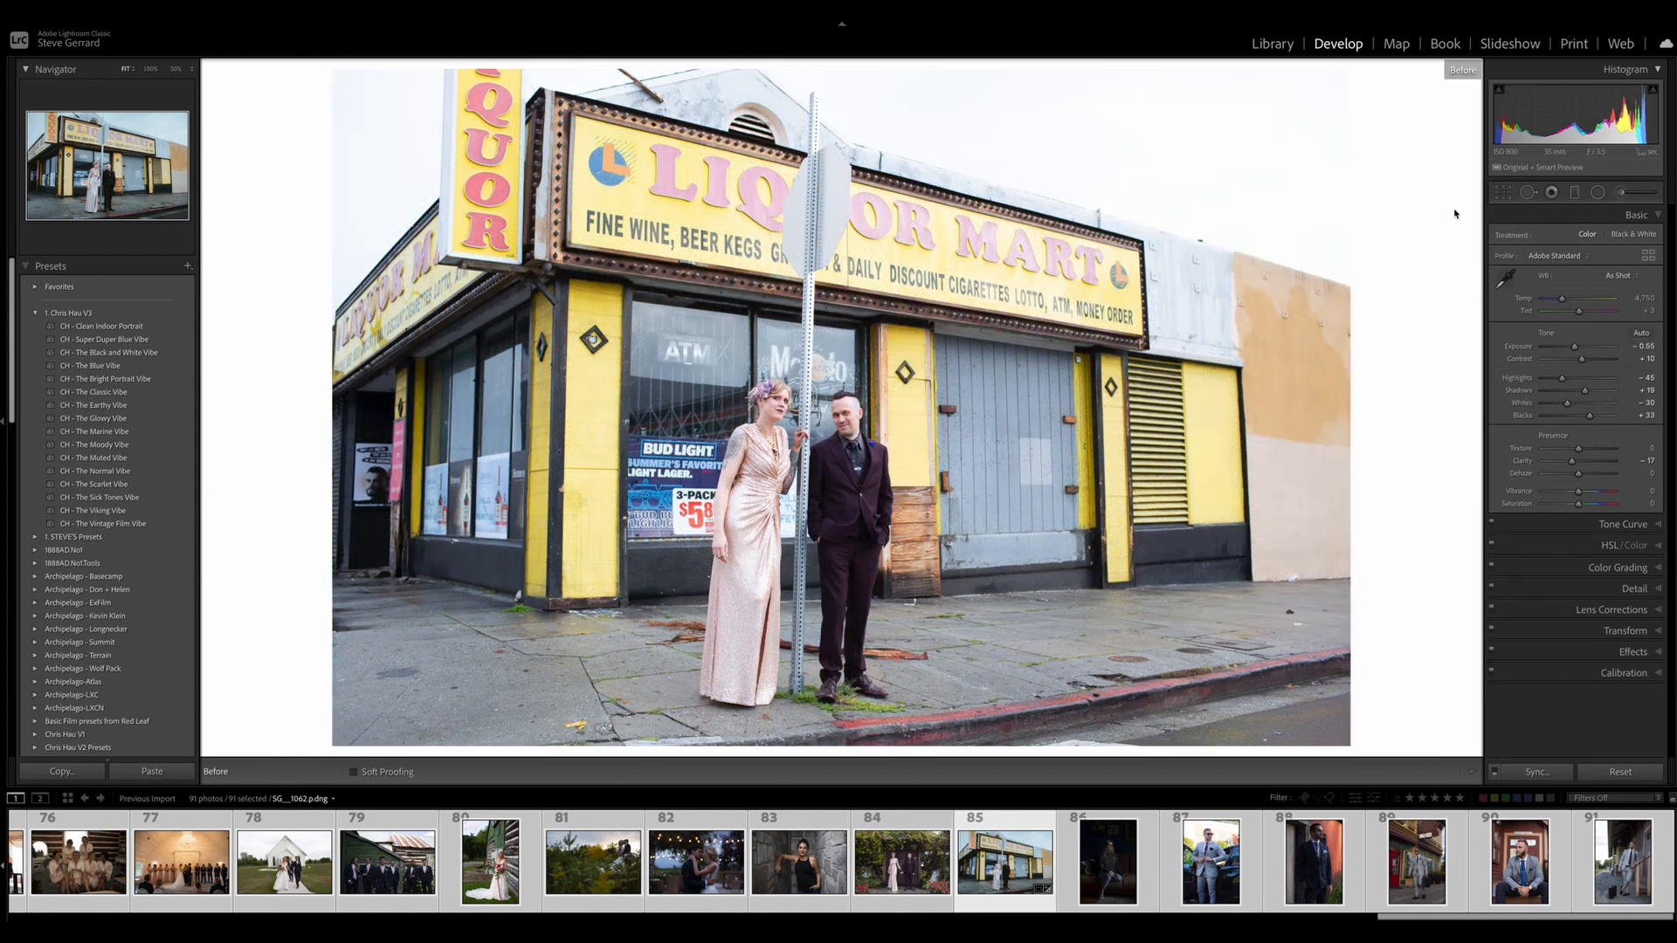
key("backslash")
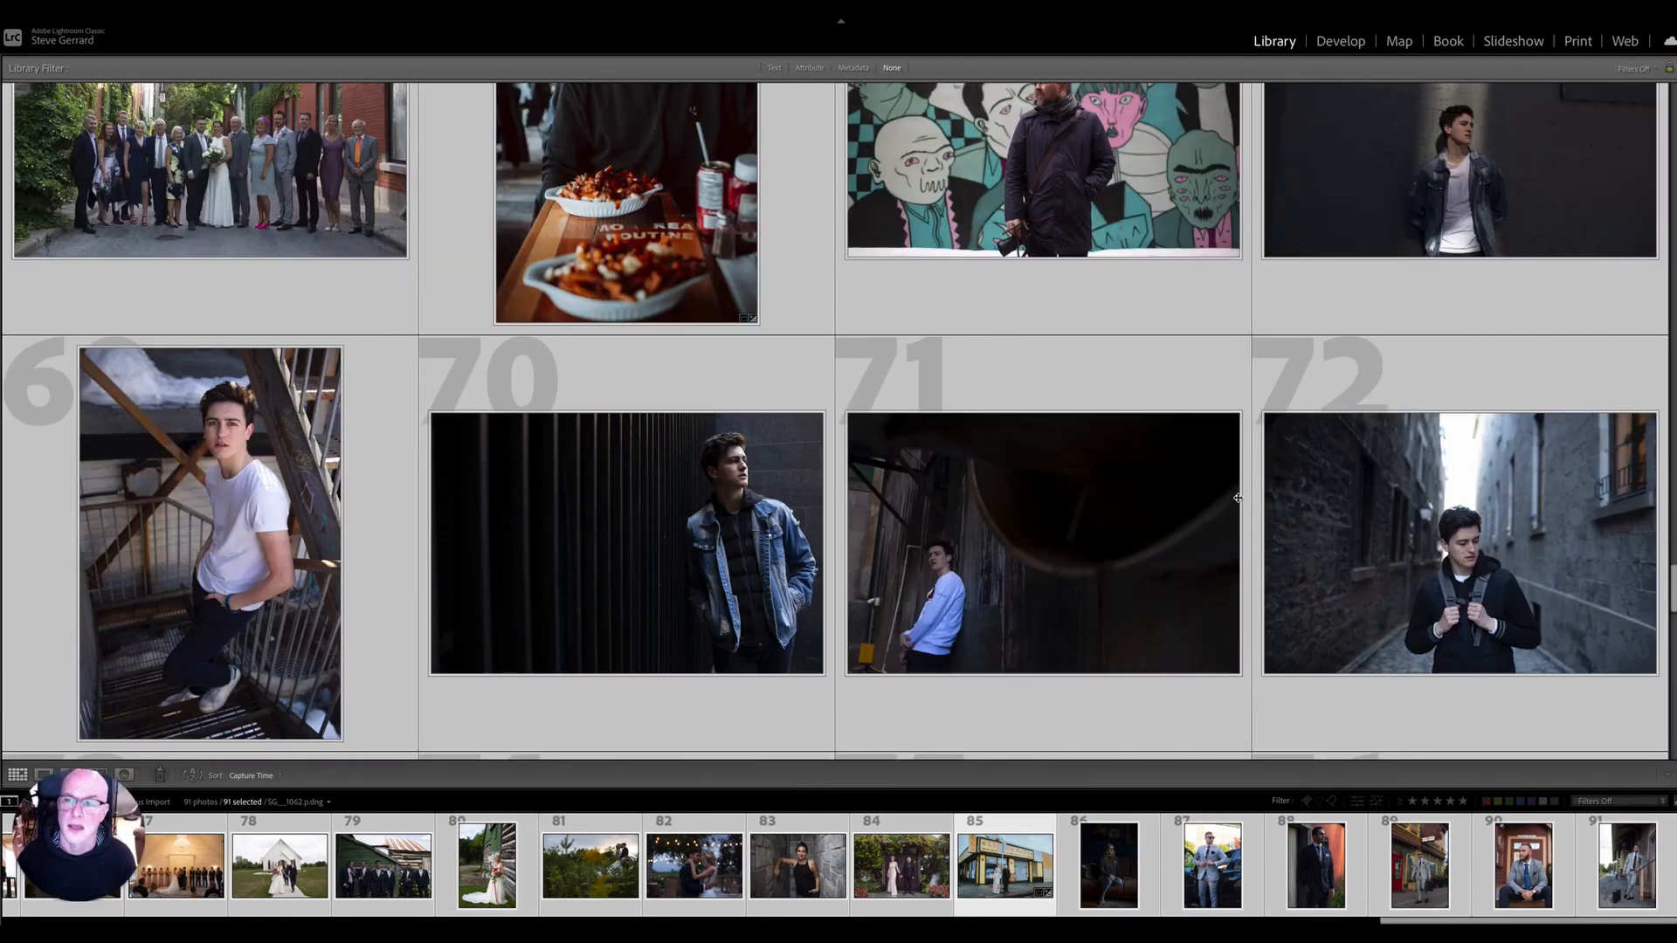
Step: Look back through the wedding, travel and portrait photos in the library grid, from the later images towards the earlier ones
scroll(1236, 495, "up", 3)
scroll(1236, 495, "up", 4)
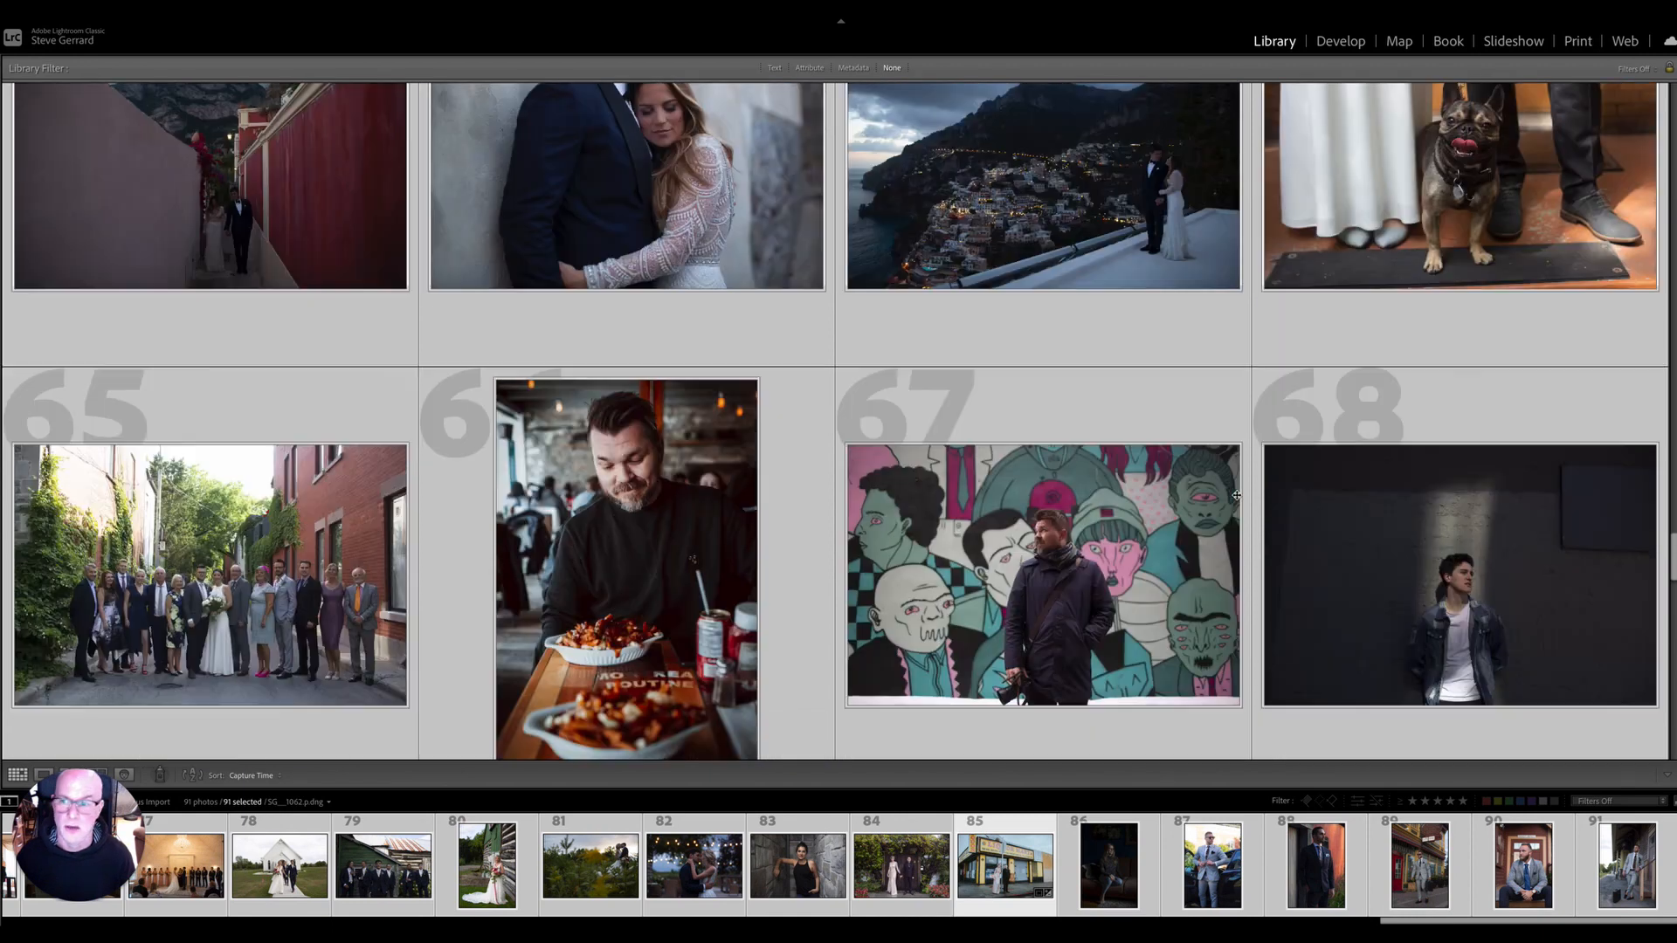
scroll(1236, 495, "up", 4)
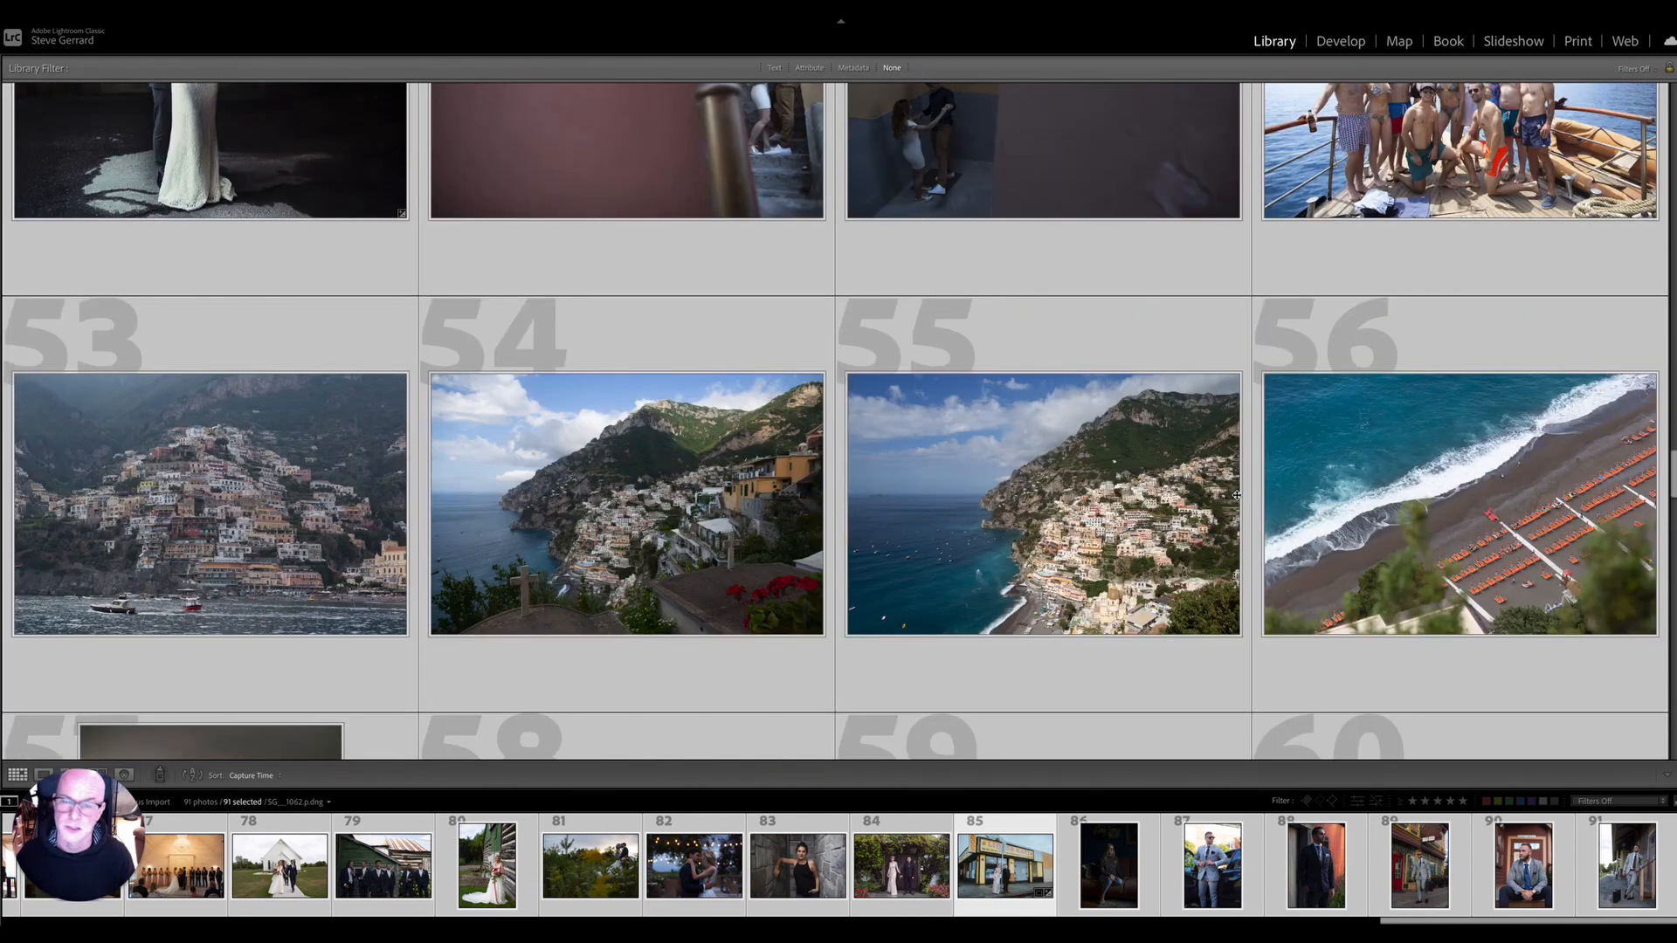
scroll(1236, 495, "up", 4)
scroll(1210, 495, "up", 3)
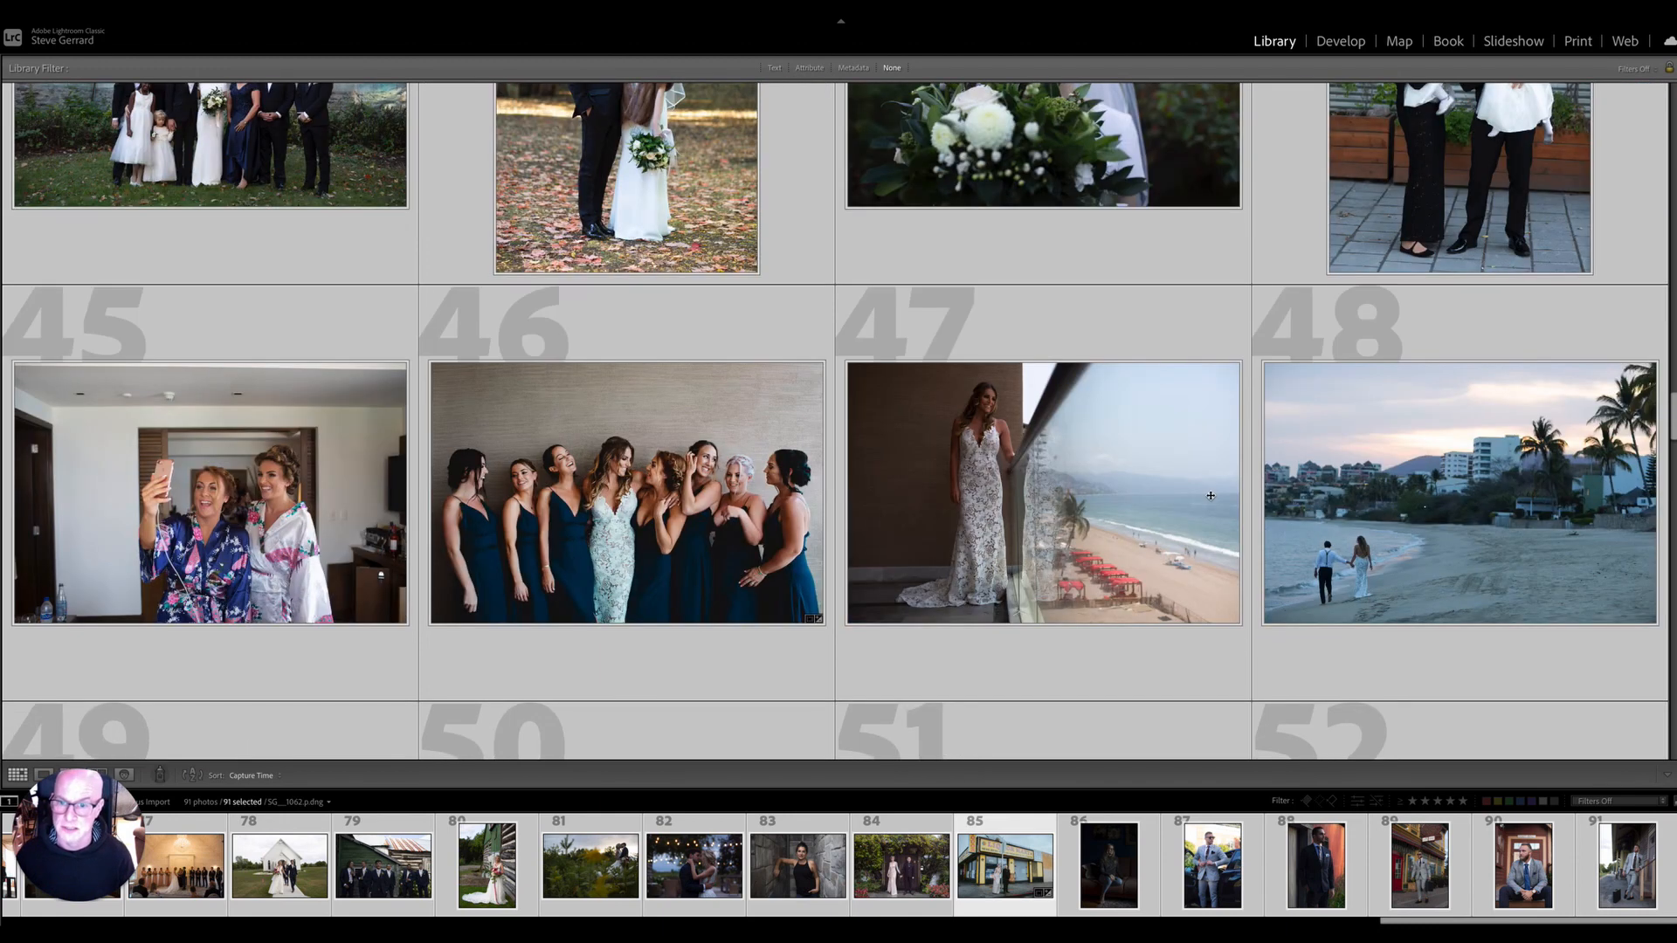
scroll(1018, 493, "up", 2)
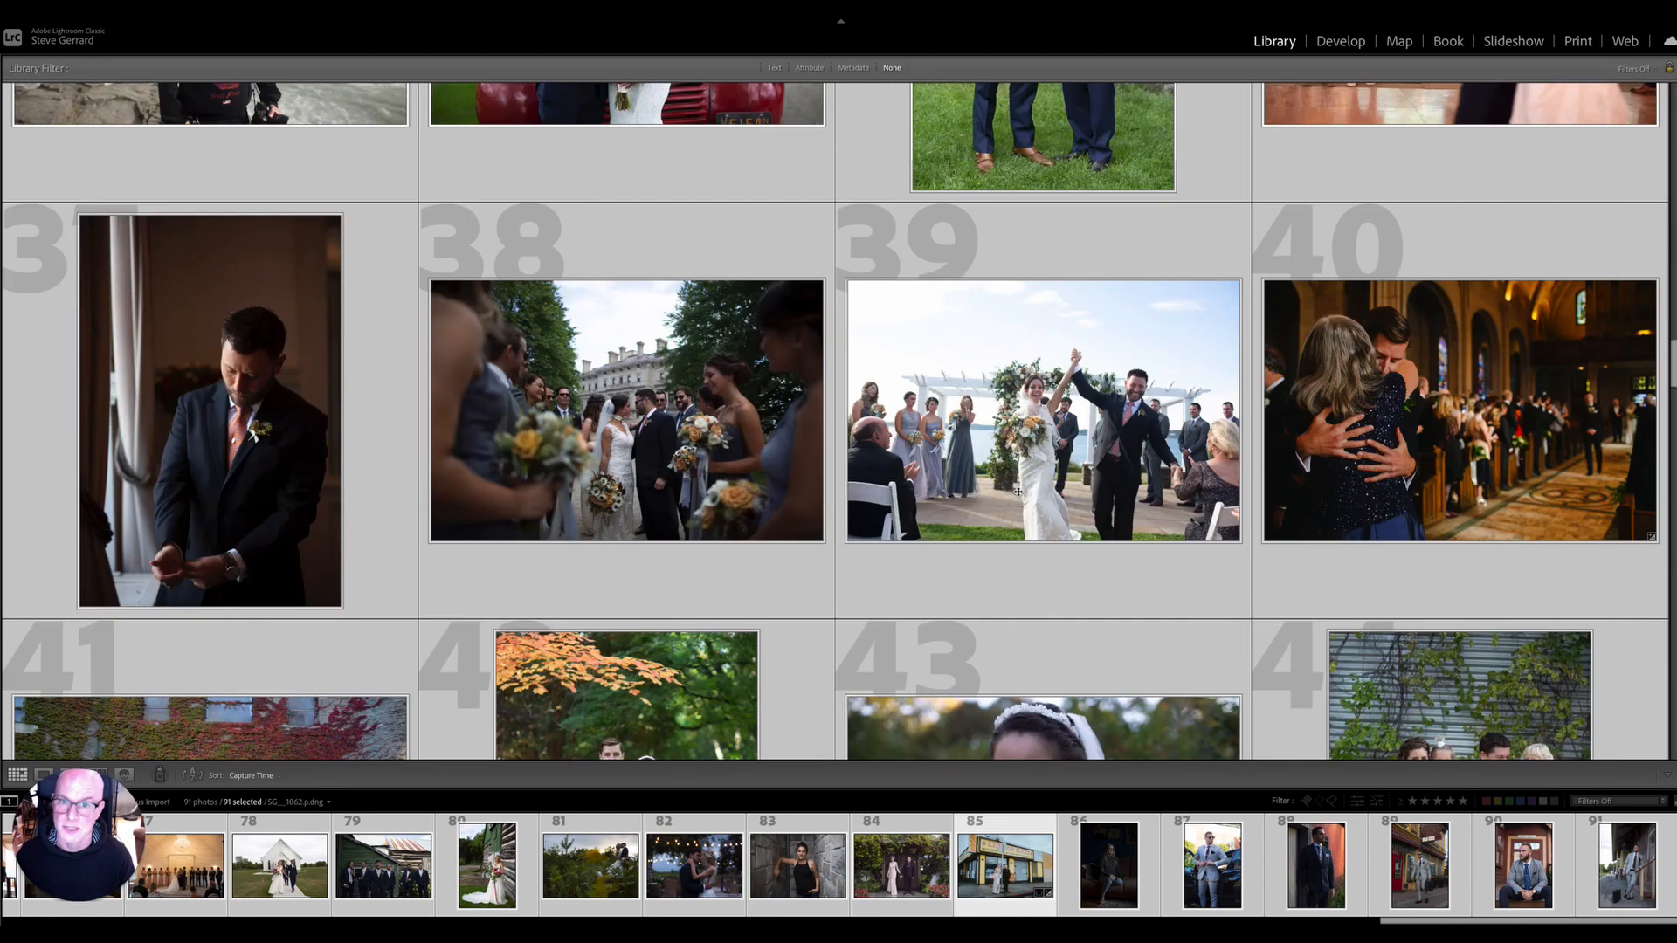
scroll(1019, 492, "up", 4)
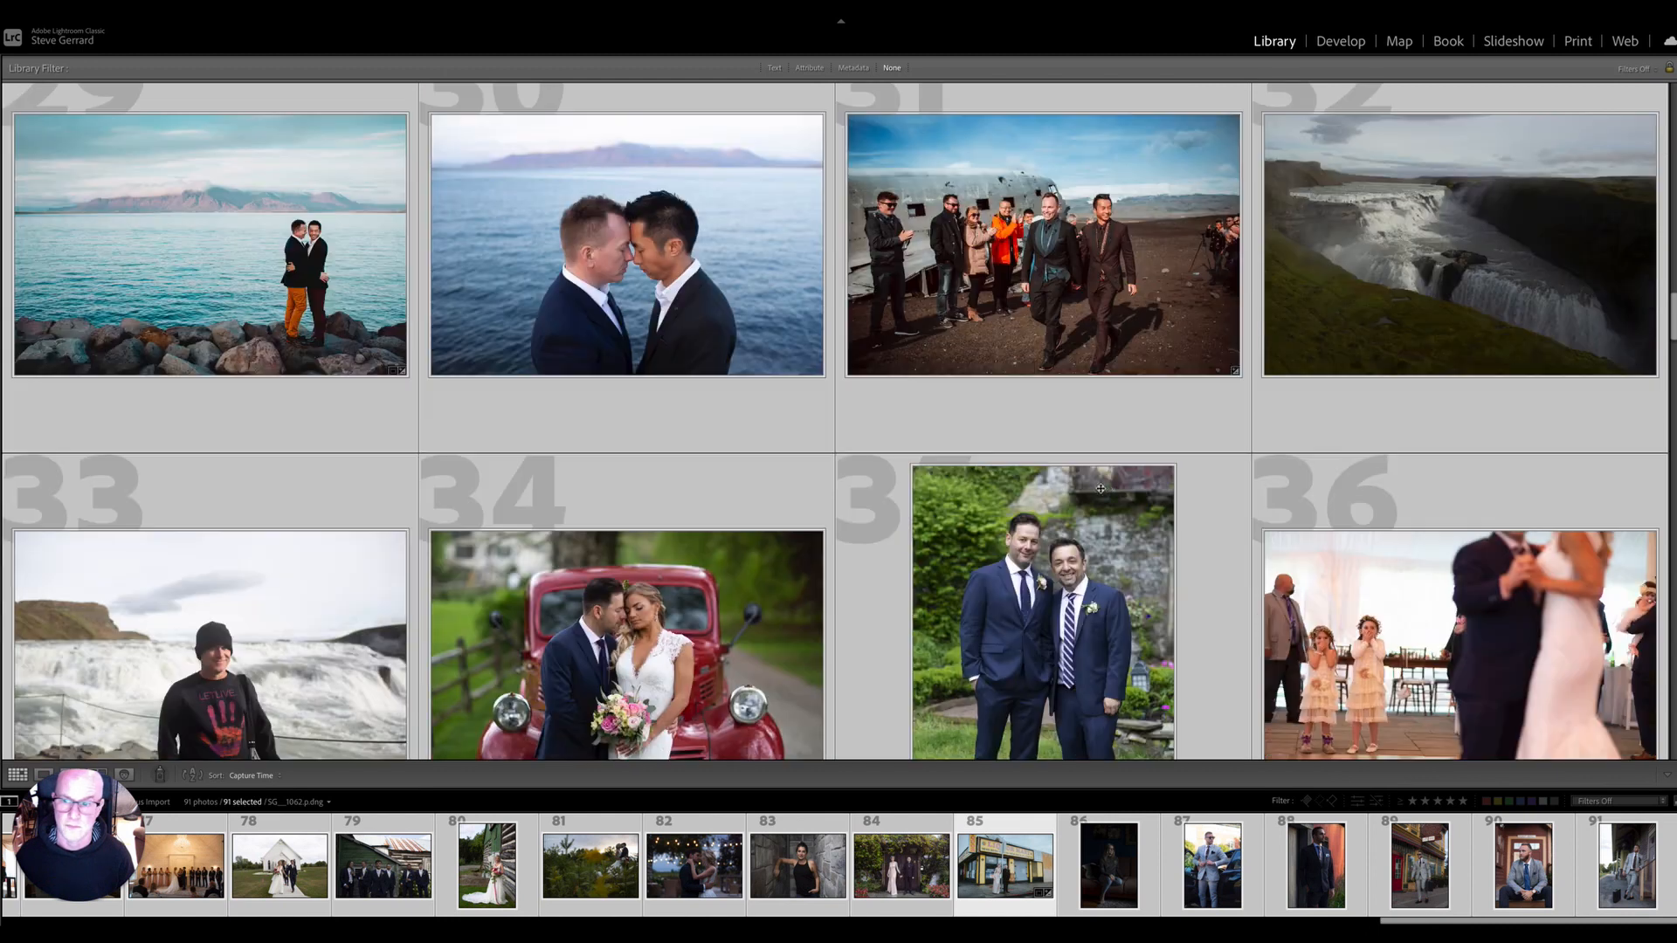
scroll(1107, 489, "up", 3)
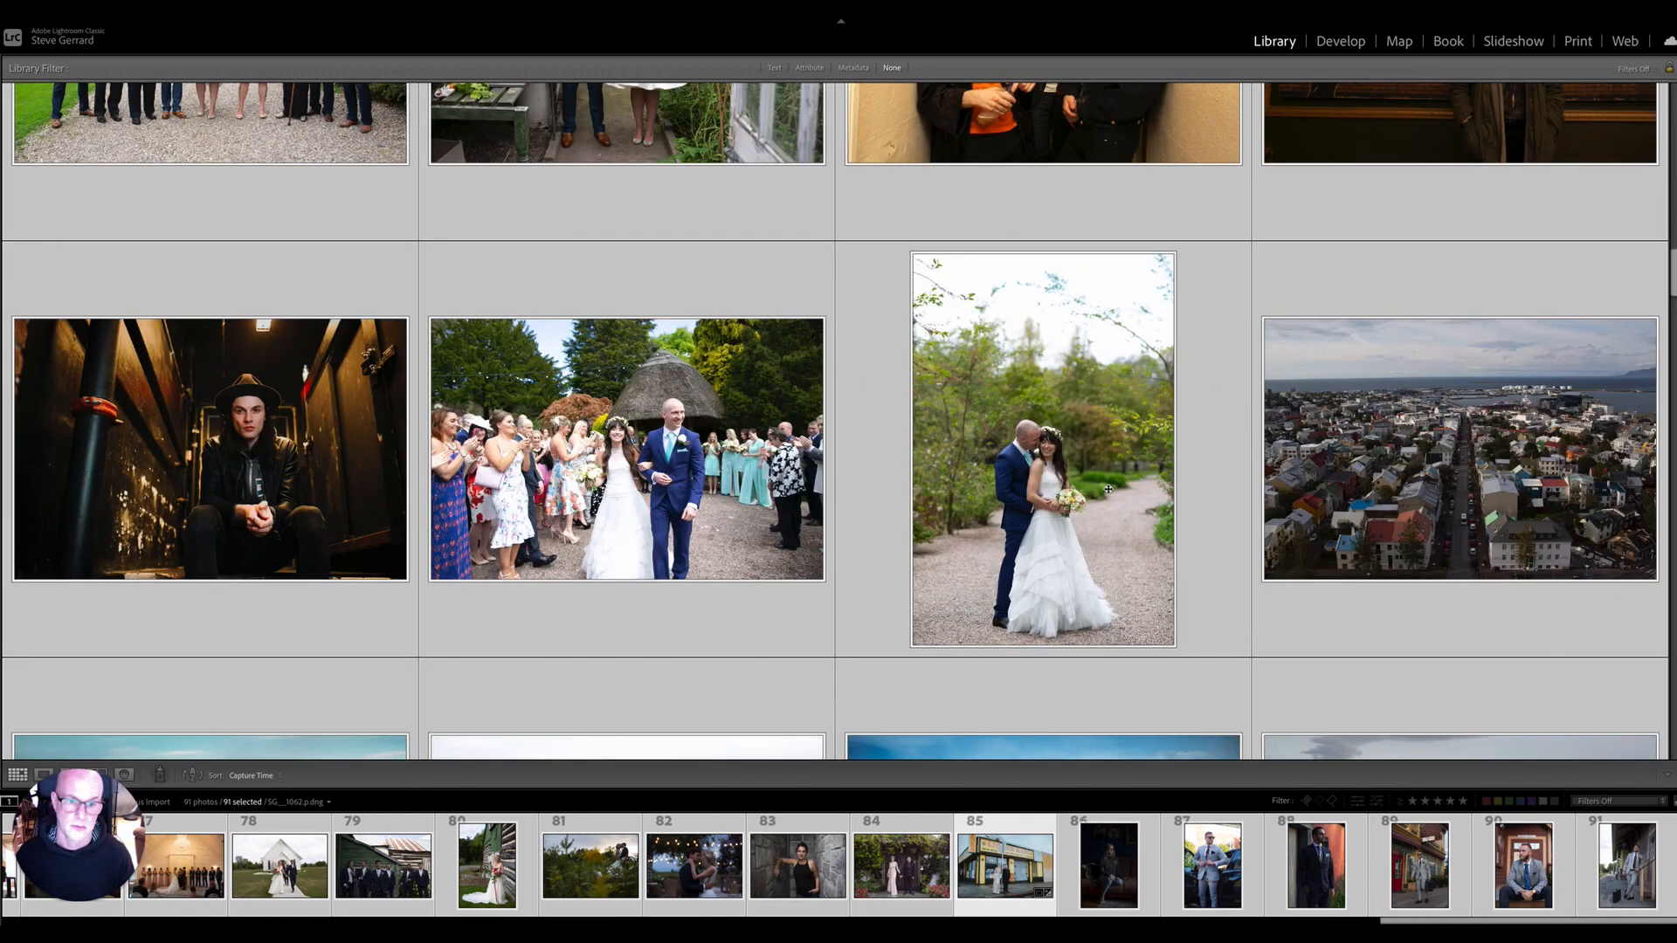
scroll(1108, 489, "down", 2)
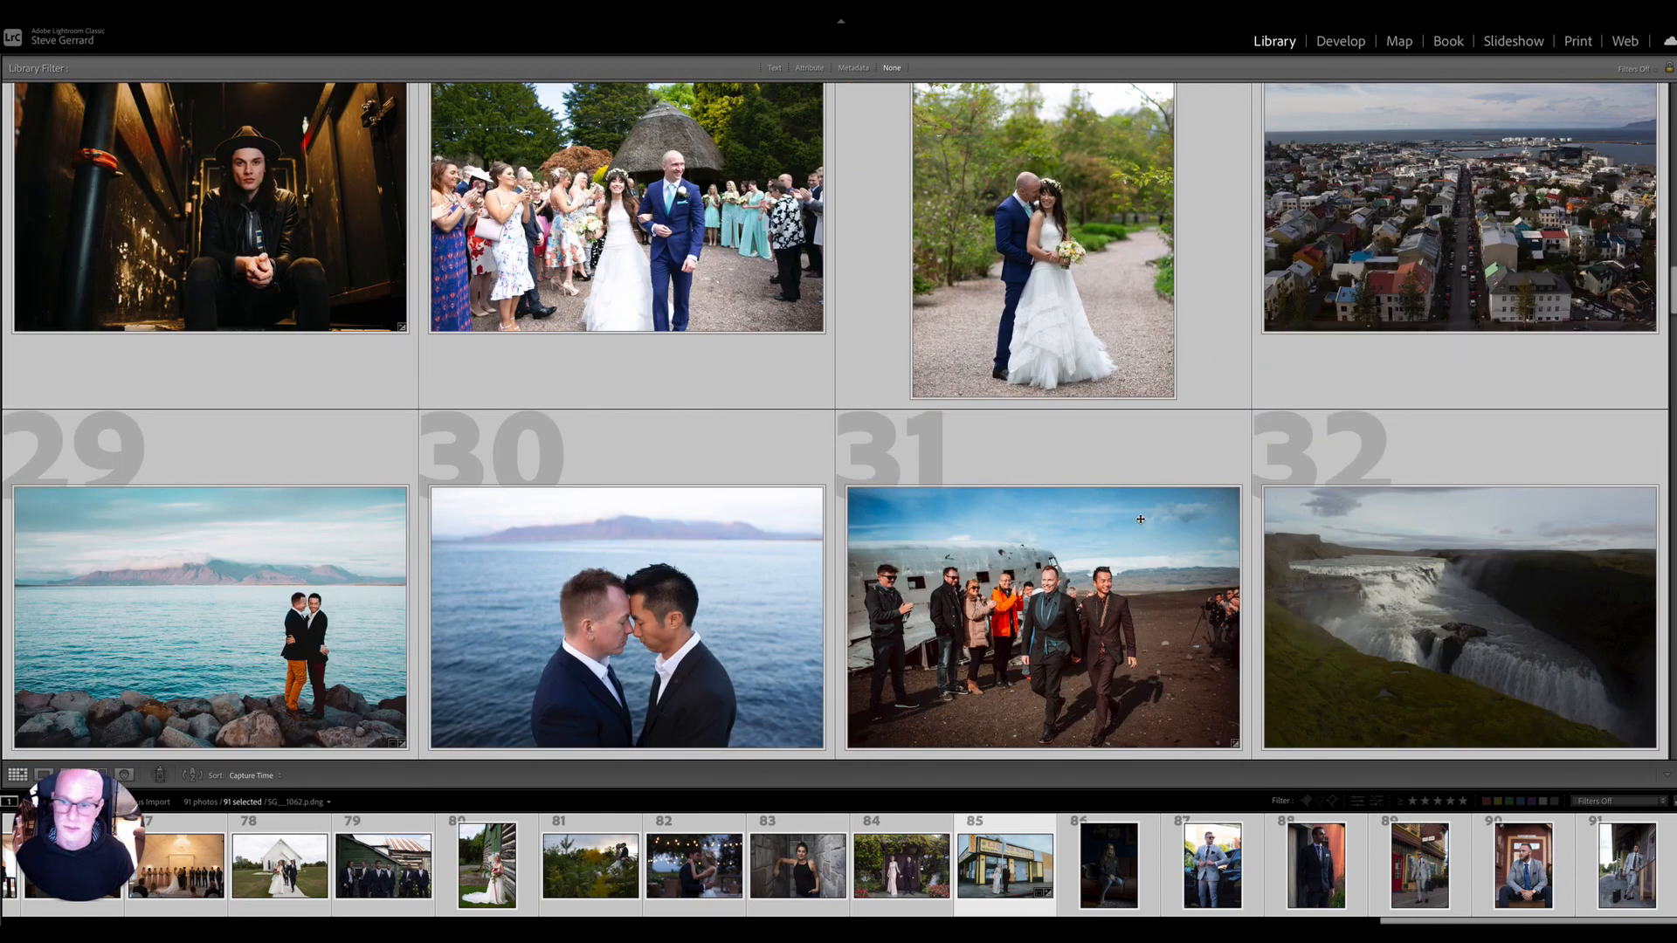
scroll(1140, 519, "up", 2)
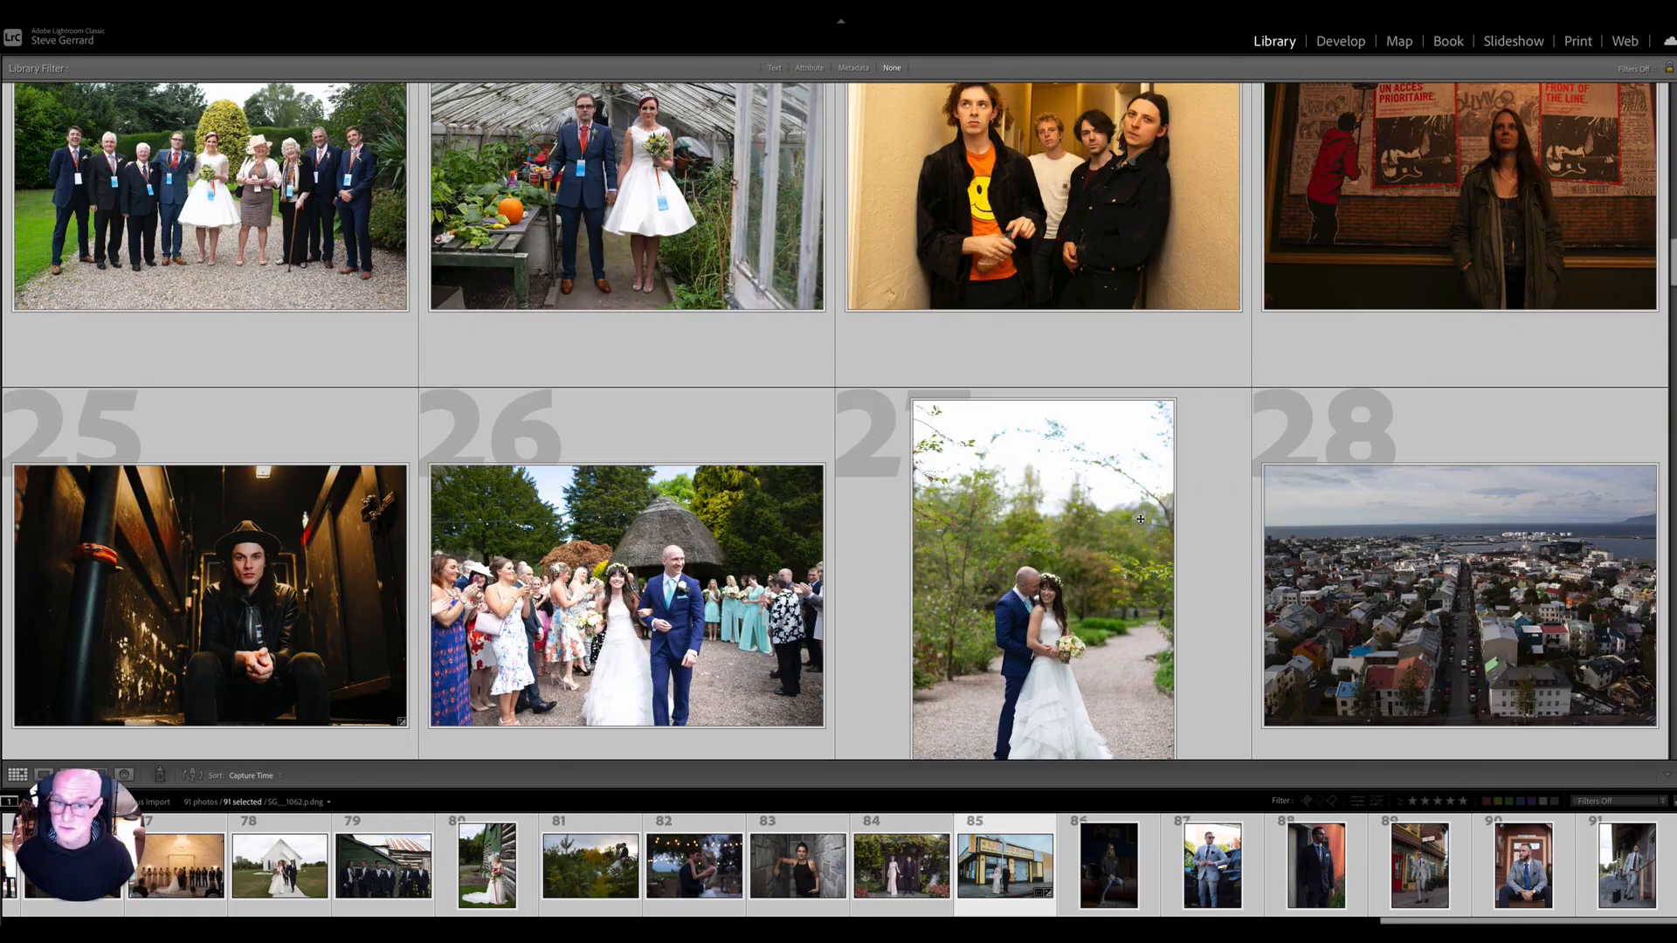